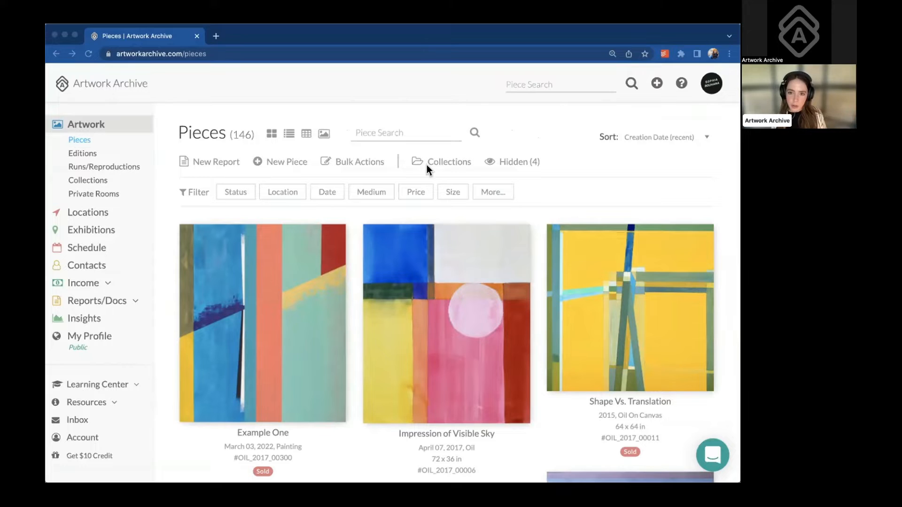
# Open the My Profile edit page and expand the Resources links in the sidebar
pyautogui.click(381, 29)
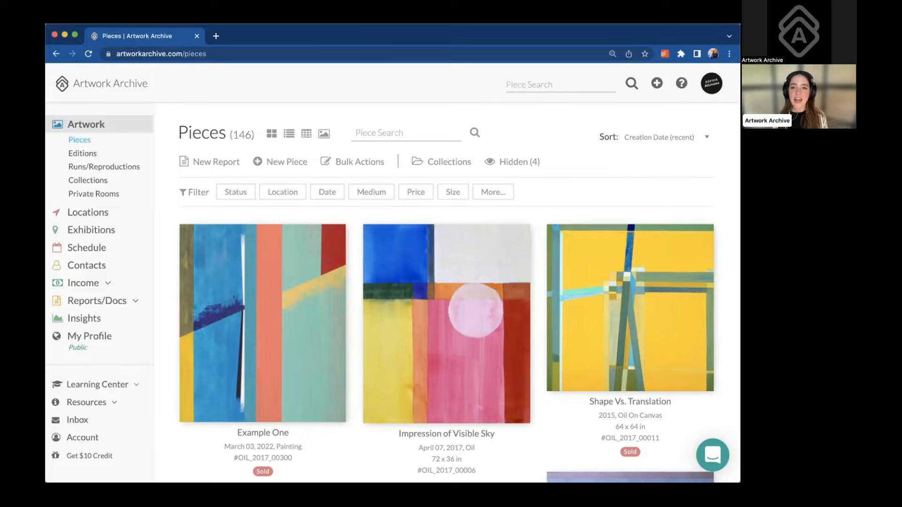
pyautogui.click(602, 31)
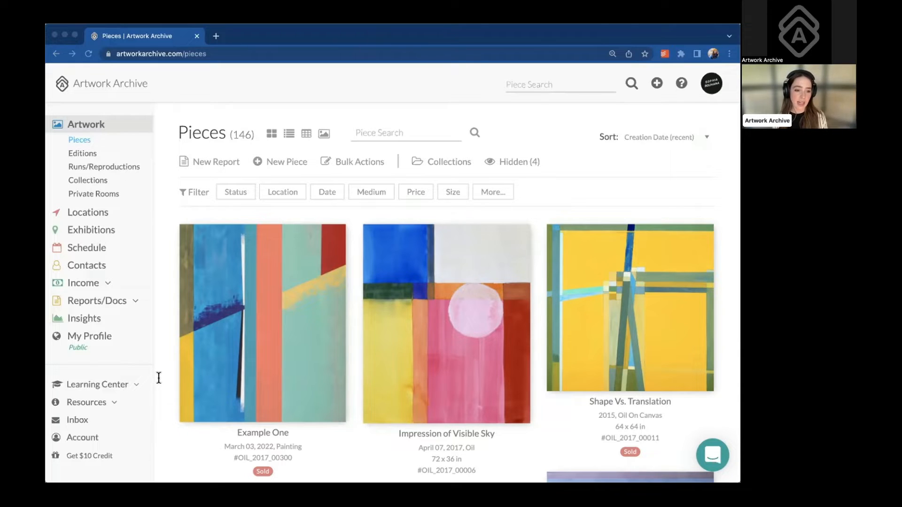
pyautogui.click(393, 140)
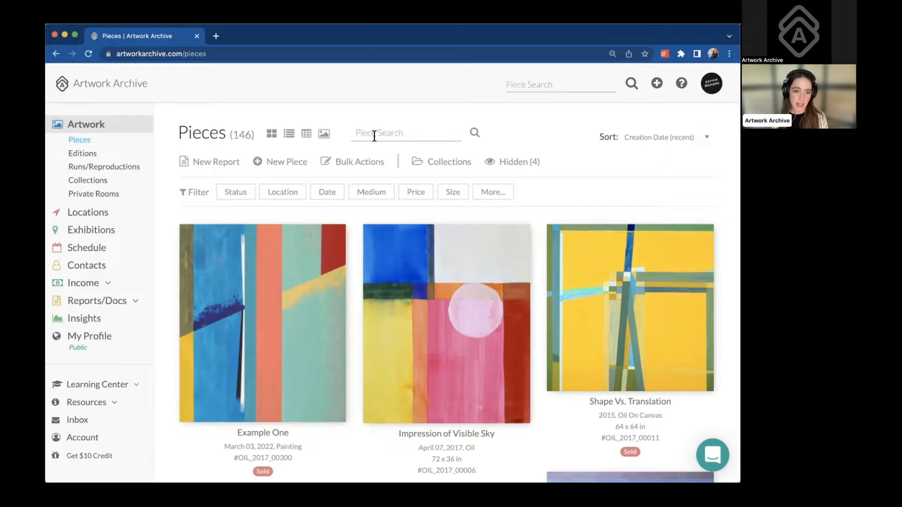
pyautogui.click(96, 340)
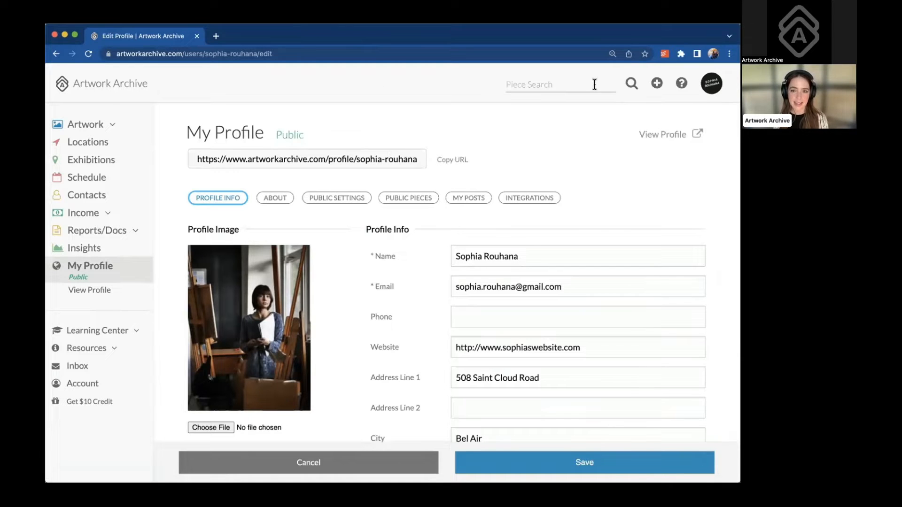
pyautogui.scroll(-2, 518, 147)
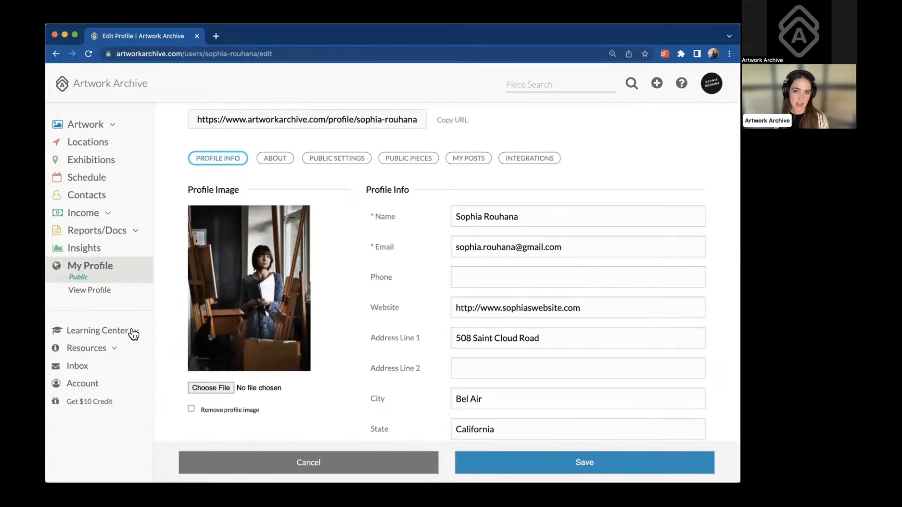
pyautogui.click(114, 352)
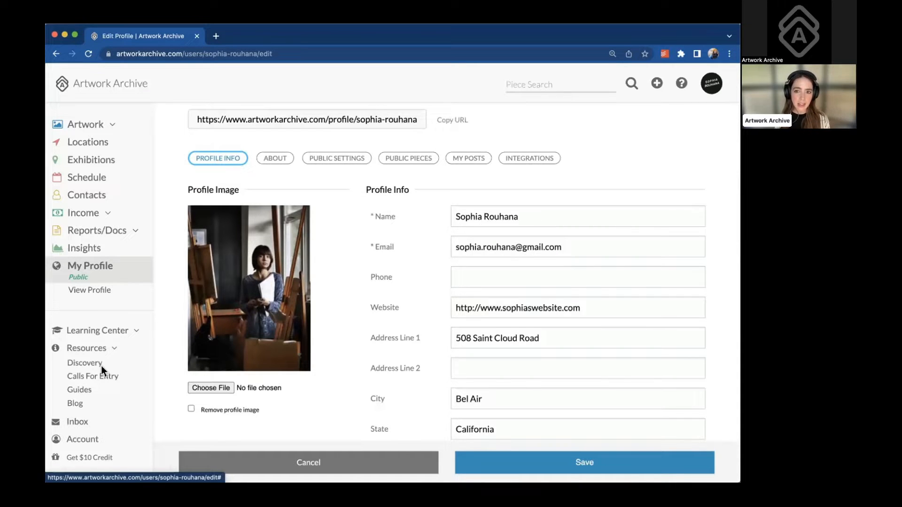
# Open Resources > Discovery in a new tab and browse the Featured Artist and Portfolios sections
pyautogui.click(97, 362)
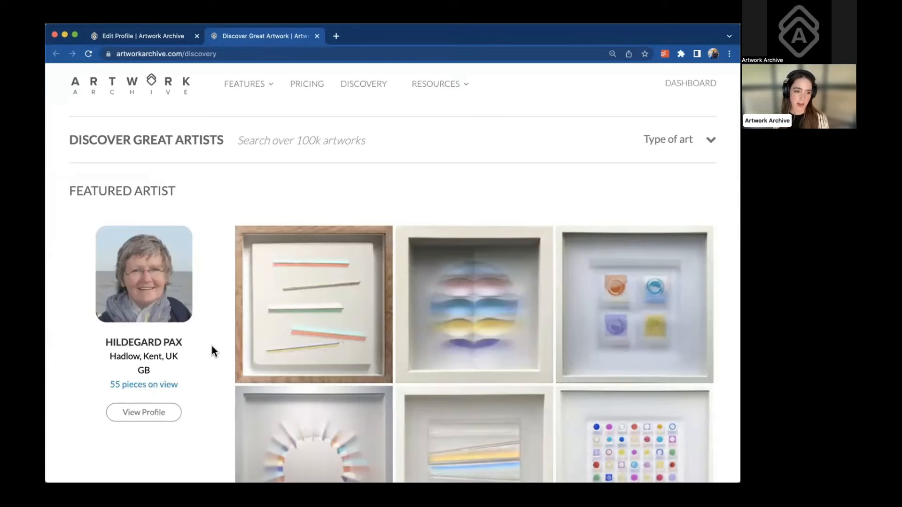
pyautogui.scroll(-2, 213, 348)
pyautogui.scroll(-3, 212, 350)
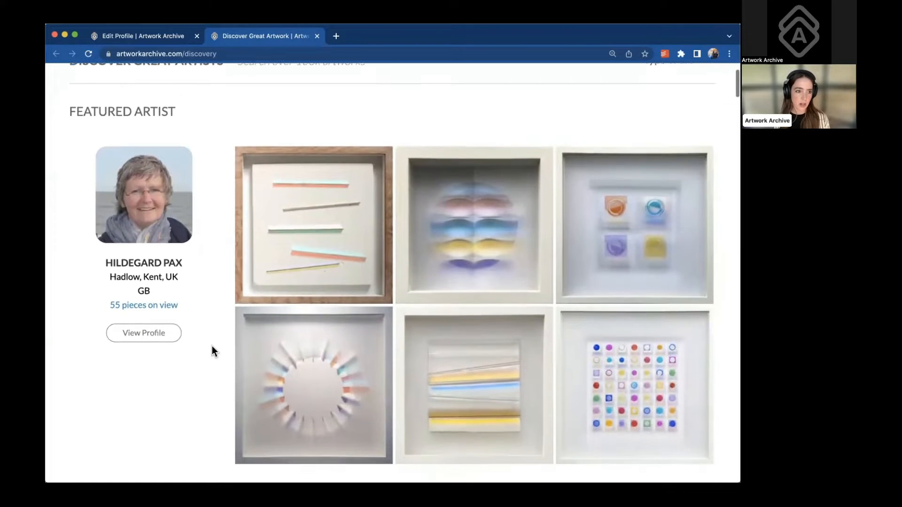
pyautogui.scroll(-1, 212, 350)
pyautogui.scroll(-5, 212, 350)
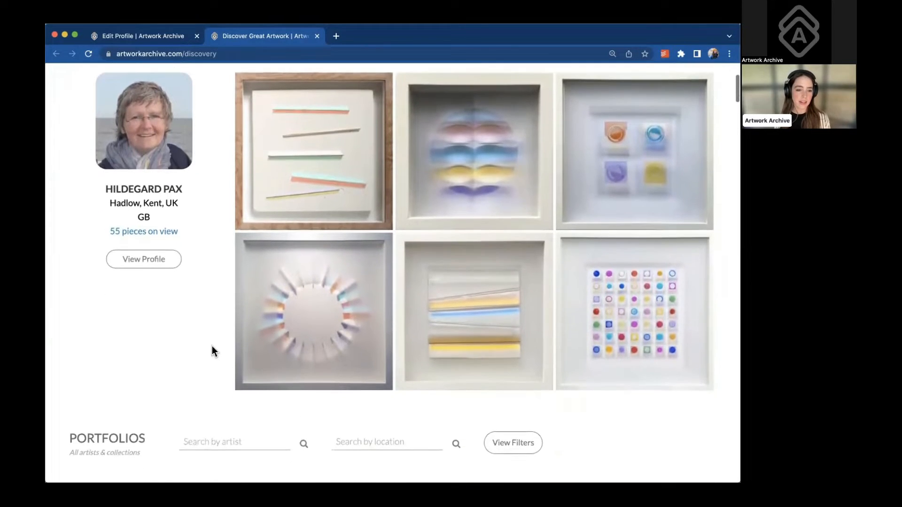
pyautogui.scroll(-6, 213, 350)
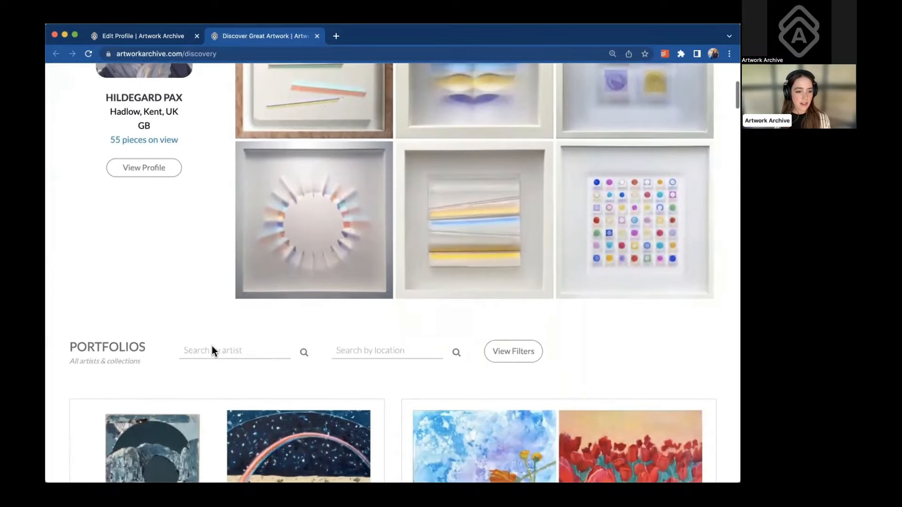
pyautogui.scroll(-7, 212, 350)
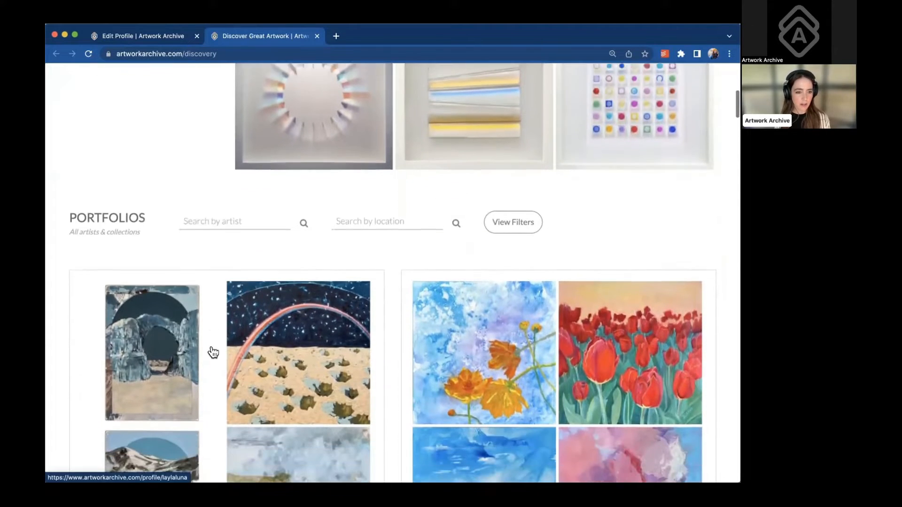
pyautogui.scroll(-5, 212, 350)
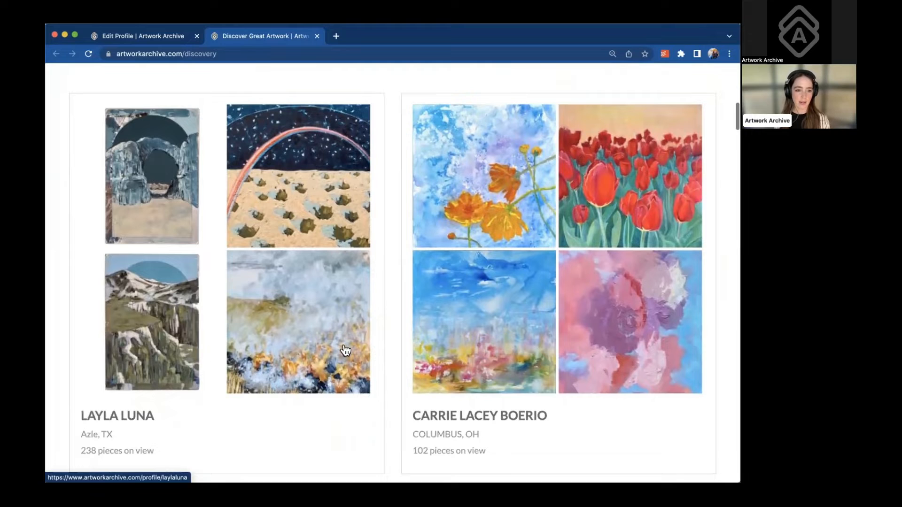
pyautogui.scroll(-6, 330, 404)
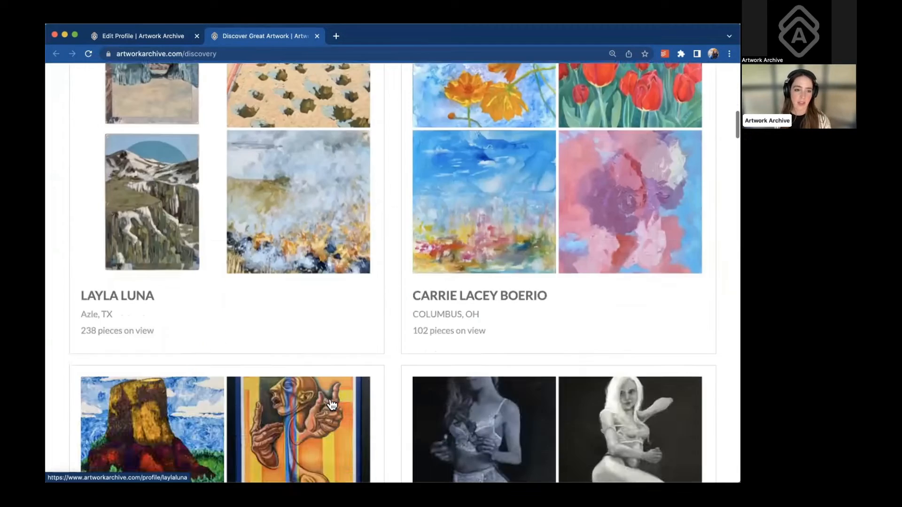
pyautogui.scroll(20, 232, 266)
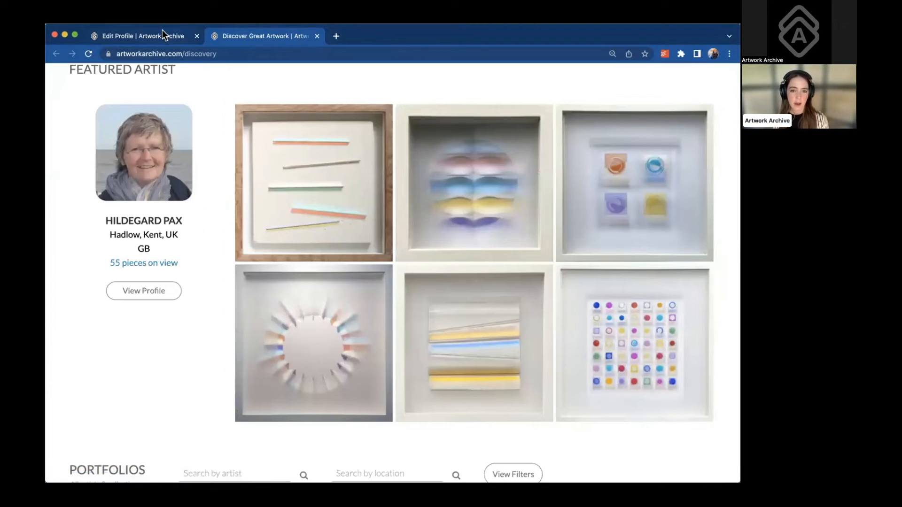
pyautogui.click(155, 34)
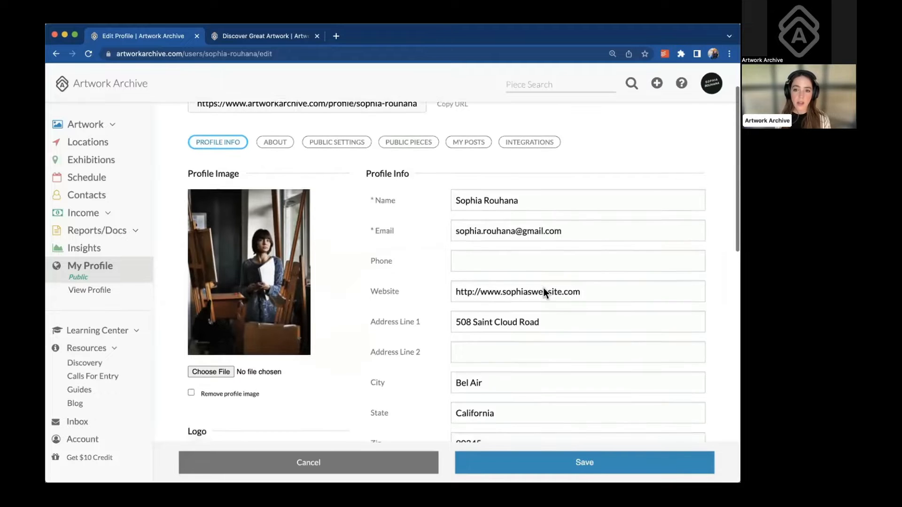
# Scroll through the Edit Profile form to review its fields
pyautogui.scroll(-2, 543, 289)
pyautogui.scroll(-4, 543, 288)
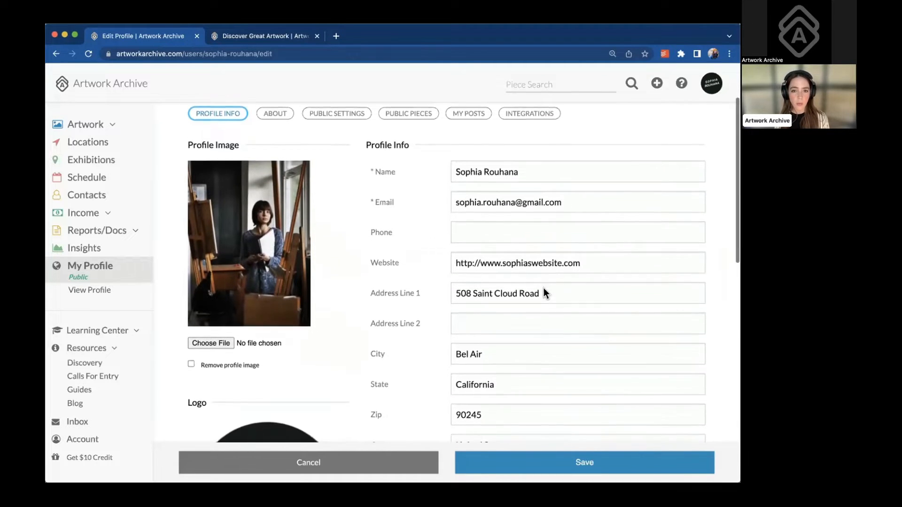
pyautogui.scroll(-6, 543, 288)
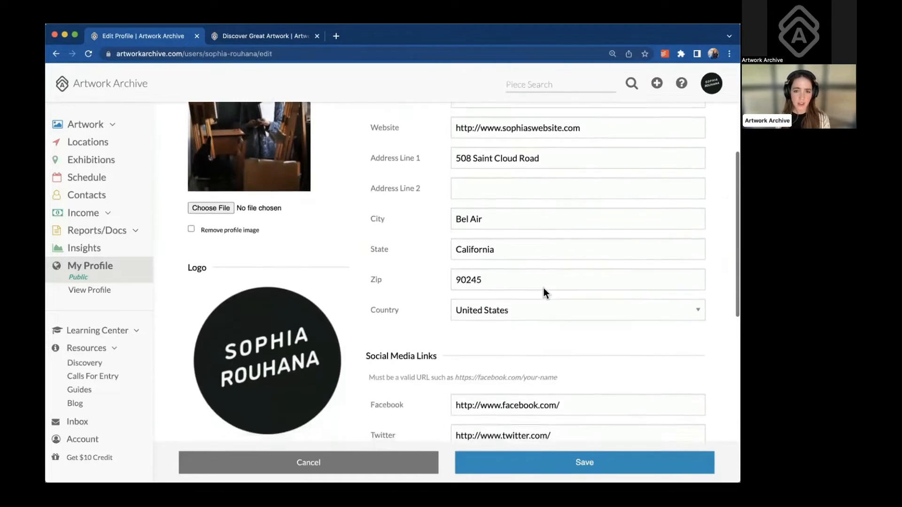
pyautogui.scroll(-4, 543, 288)
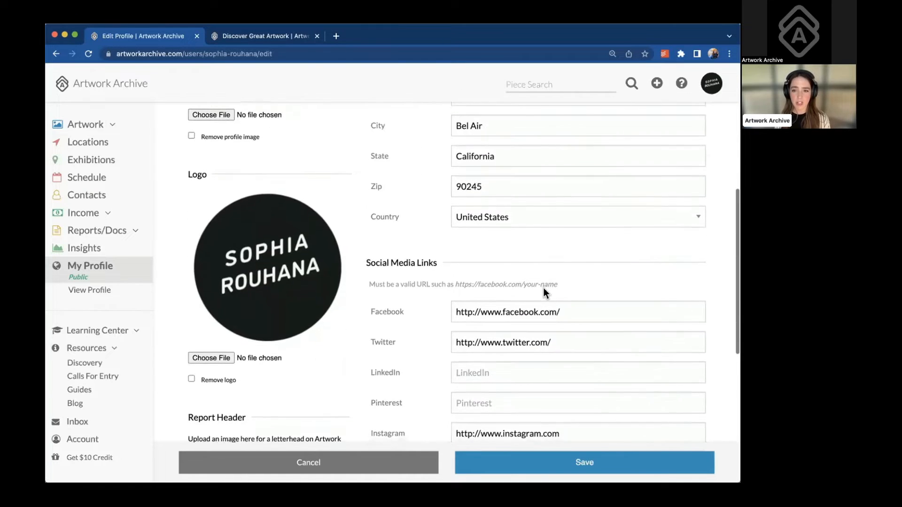
pyautogui.scroll(-5, 543, 289)
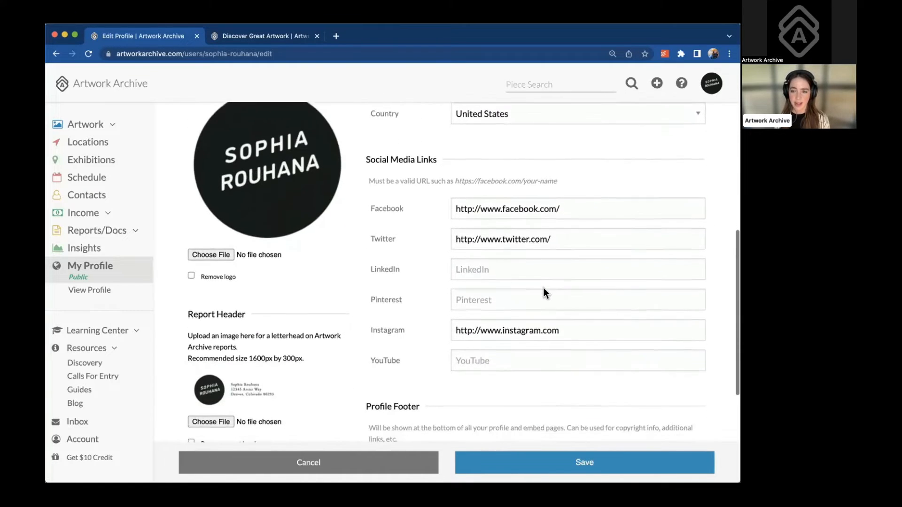
pyautogui.scroll(-3, 544, 288)
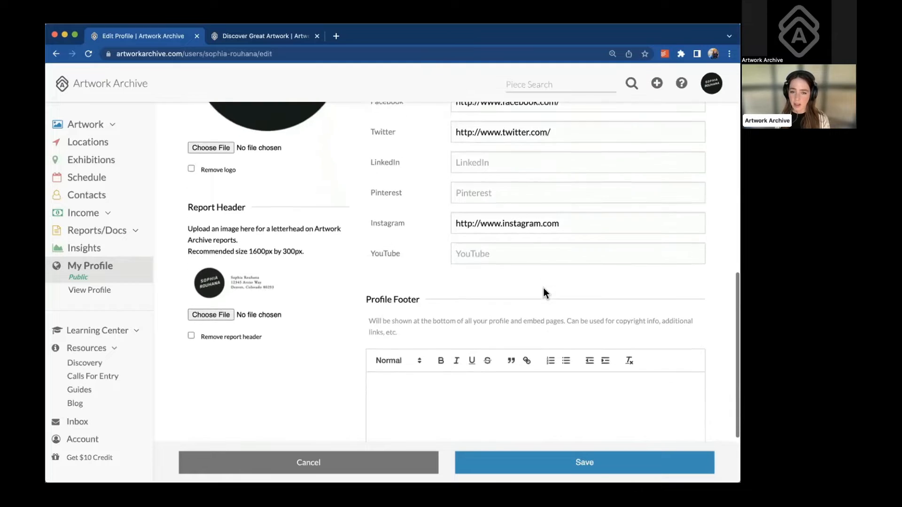
pyautogui.scroll(8, 544, 288)
pyautogui.scroll(10, 544, 288)
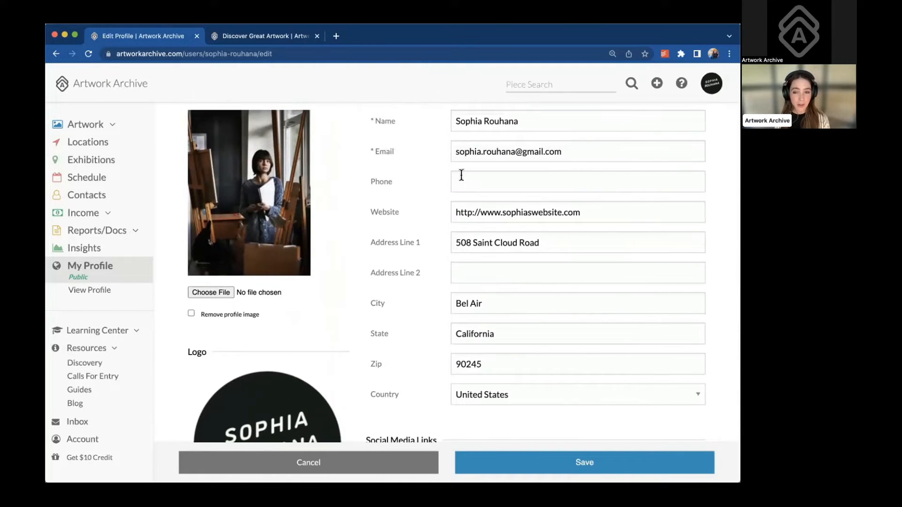
# Click into the empty Profile Footer box, then switch to the profile's About section
pyautogui.scroll(-4, 357, 277)
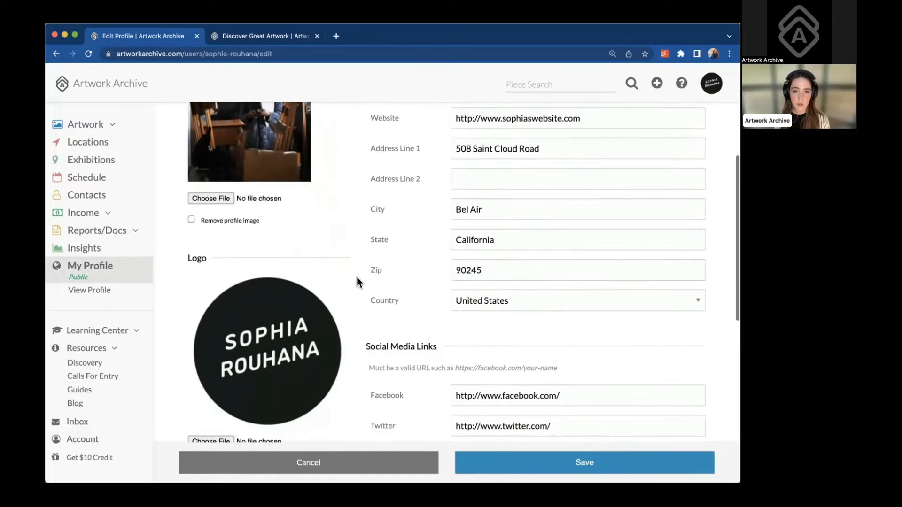
pyautogui.scroll(-5, 431, 357)
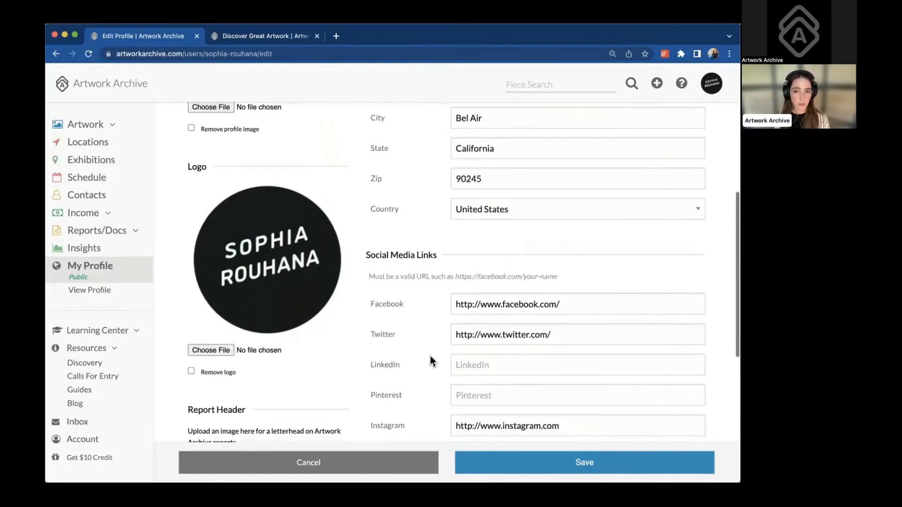
pyautogui.scroll(-9, 431, 361)
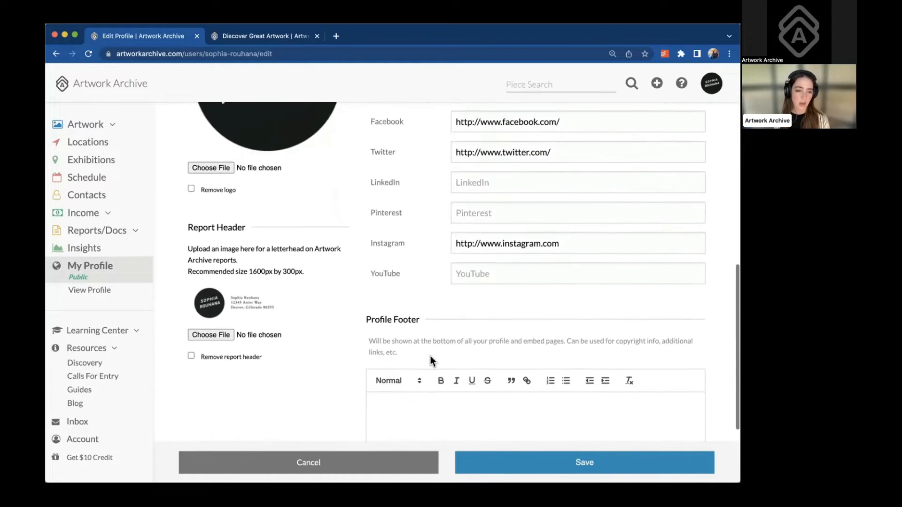
pyautogui.click(401, 329)
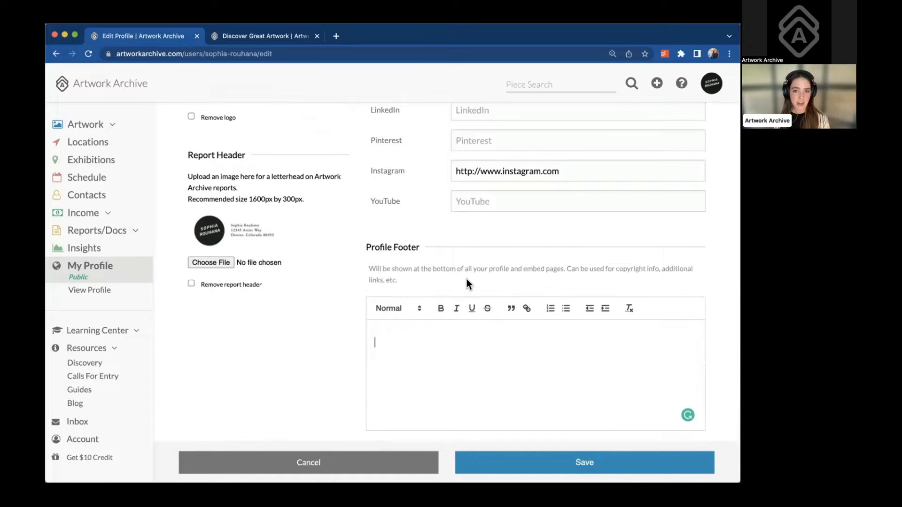
pyautogui.scroll(20, 467, 282)
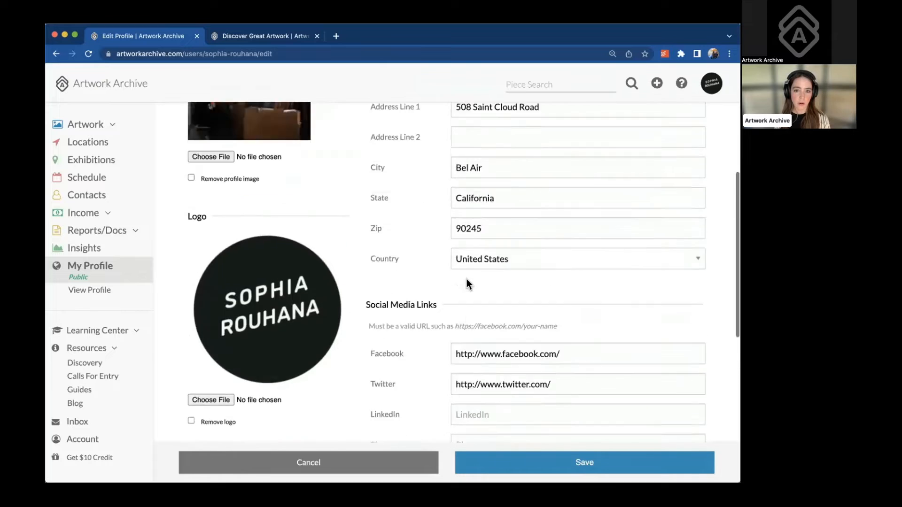
pyautogui.click(263, 197)
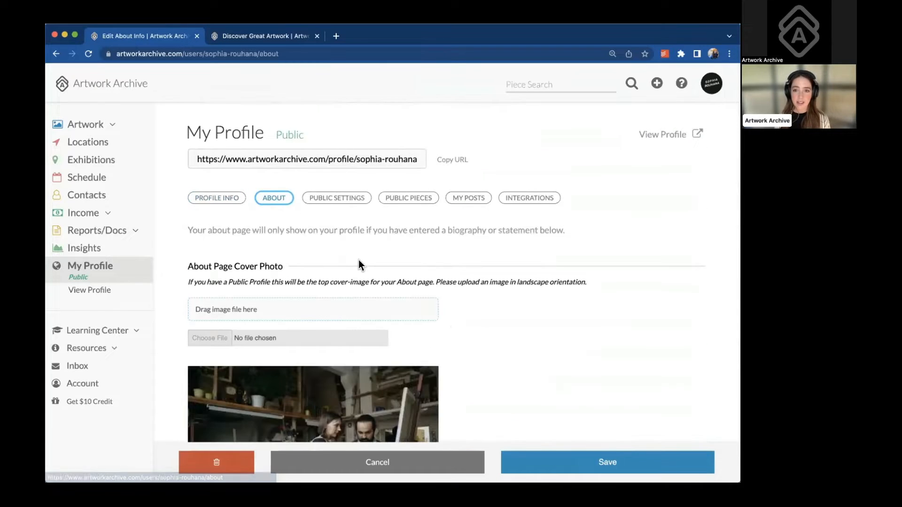
# Review the About tab's Biography, Statement and Resume/CV sections, then go to Public Settings
pyautogui.scroll(-5, 359, 261)
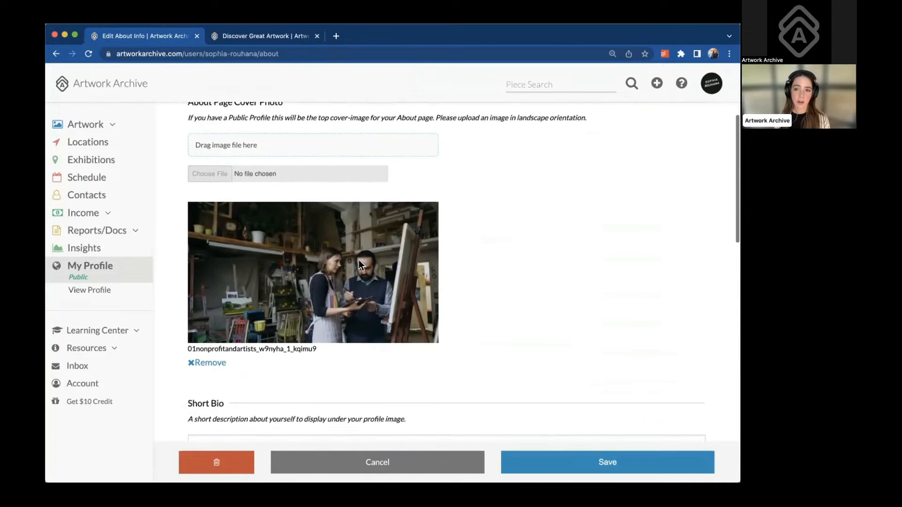
pyautogui.scroll(-6, 359, 261)
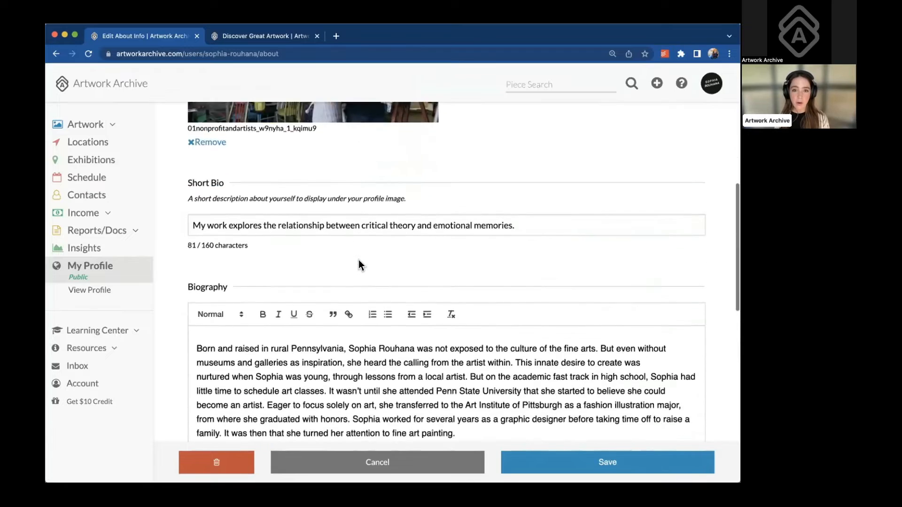
pyautogui.scroll(-6, 359, 260)
pyautogui.scroll(-2, 376, 205)
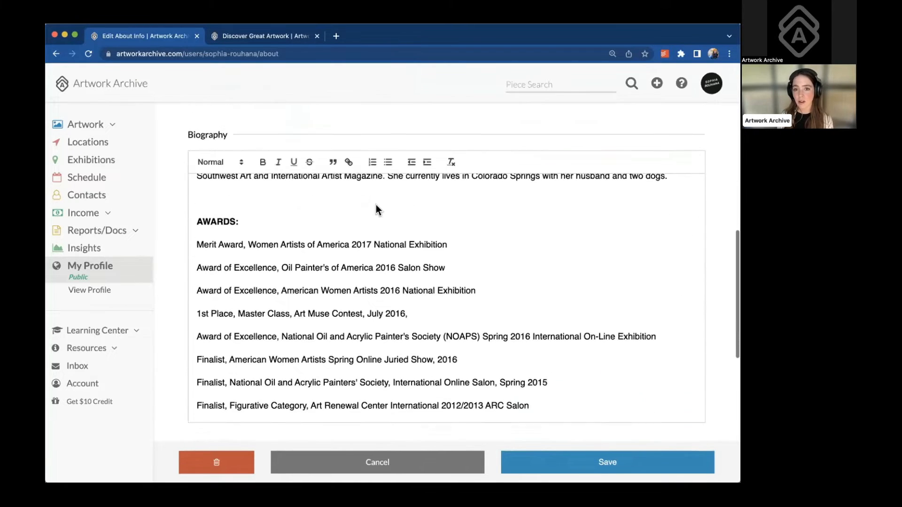
pyautogui.scroll(-10, 376, 204)
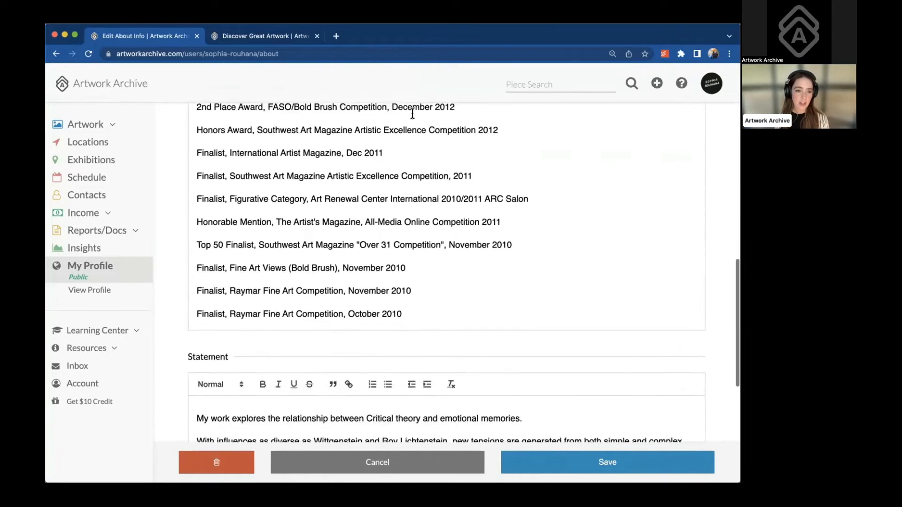
pyautogui.scroll(-7, 246, 358)
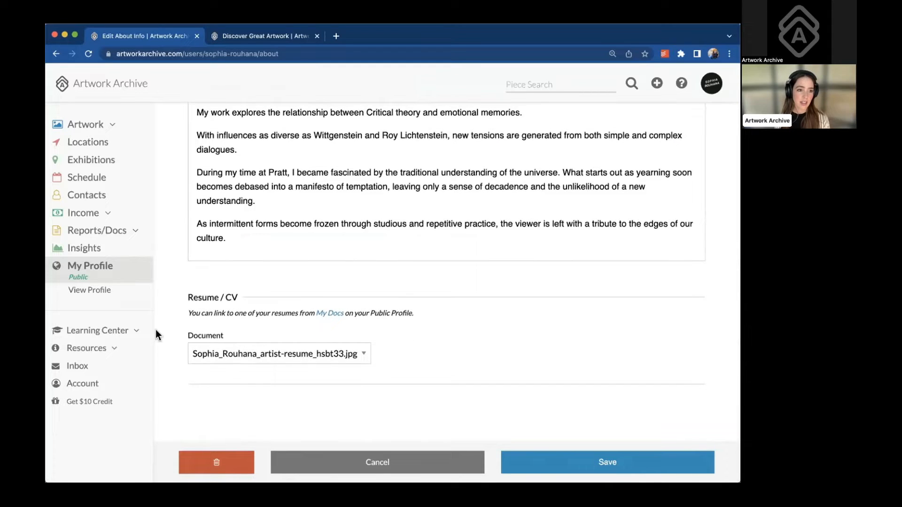
pyautogui.scroll(7, 356, 300)
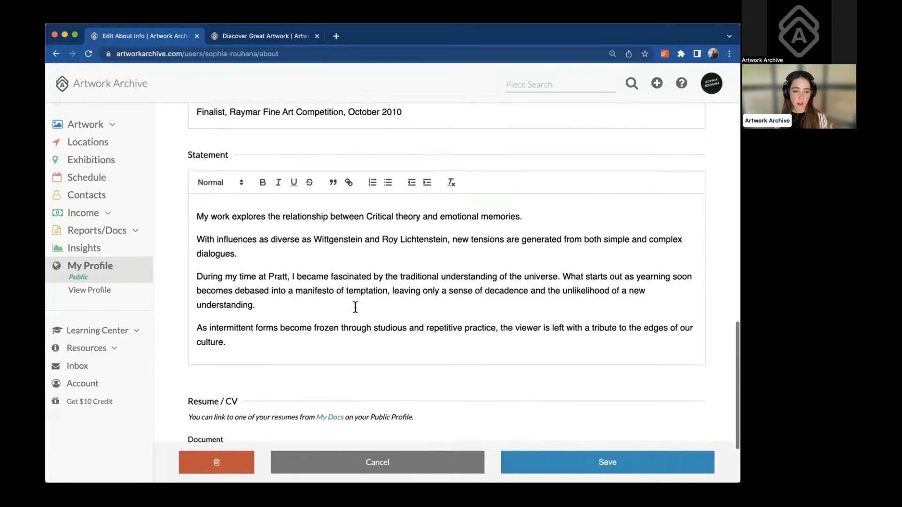
pyautogui.scroll(10, 356, 308)
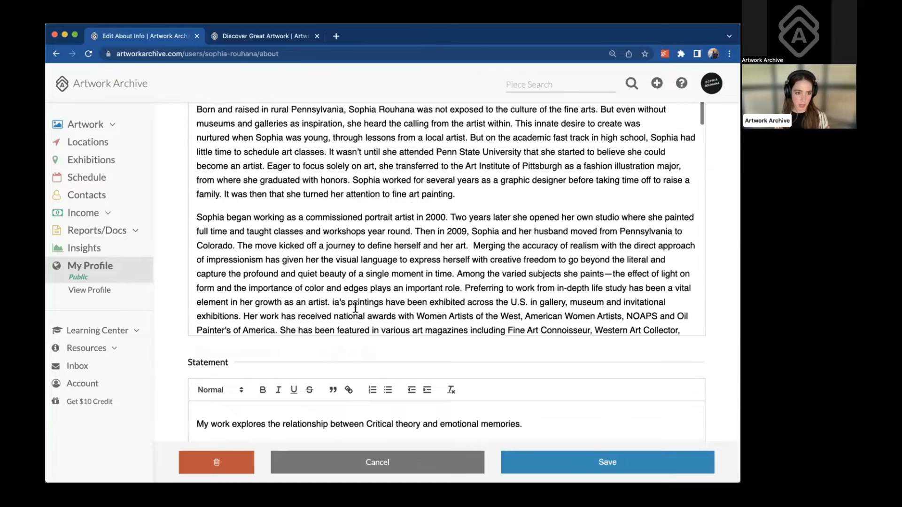
pyautogui.scroll(9, 356, 312)
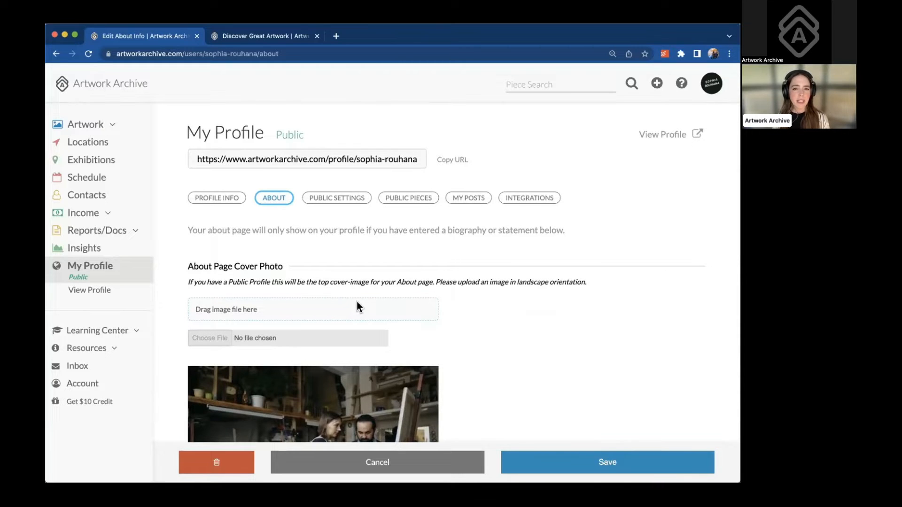
pyautogui.click(343, 200)
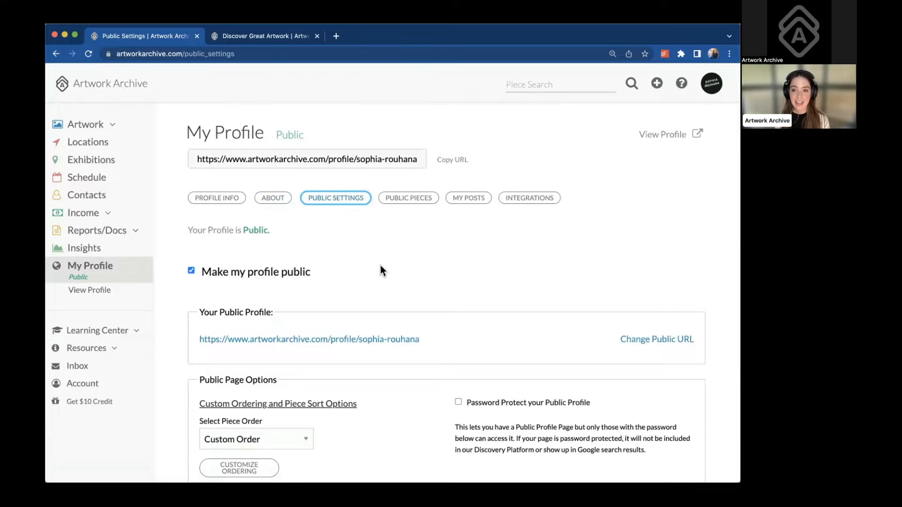
# Uncheck and recheck 'Make my profile public' so the profile stays public
pyautogui.scroll(-3, 381, 267)
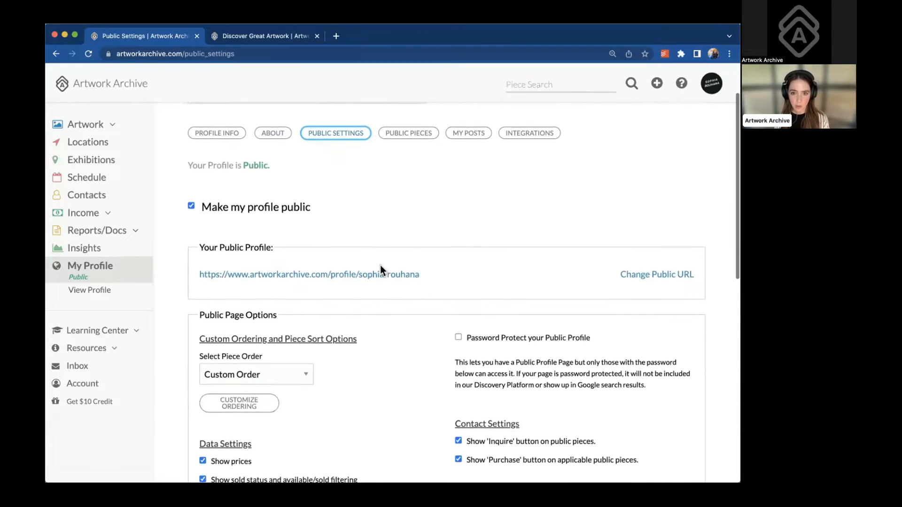
pyautogui.scroll(-3, 381, 266)
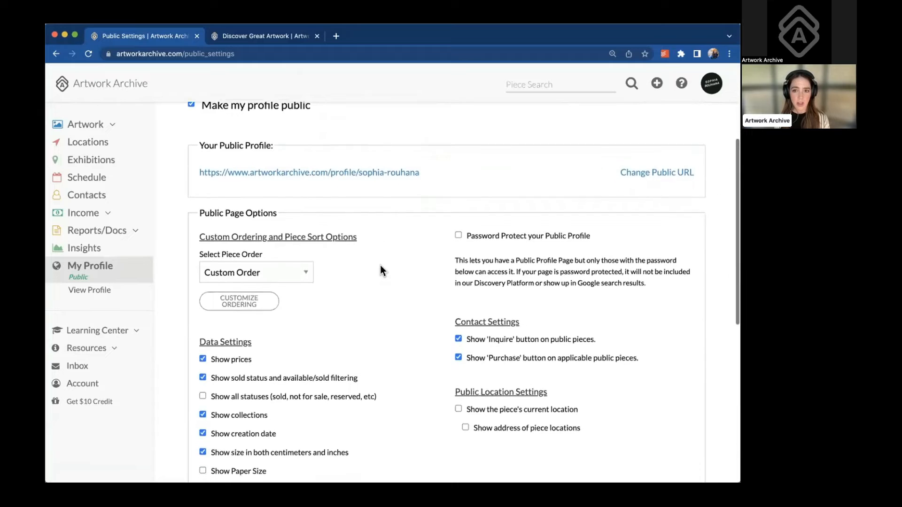
pyautogui.scroll(-1, 380, 266)
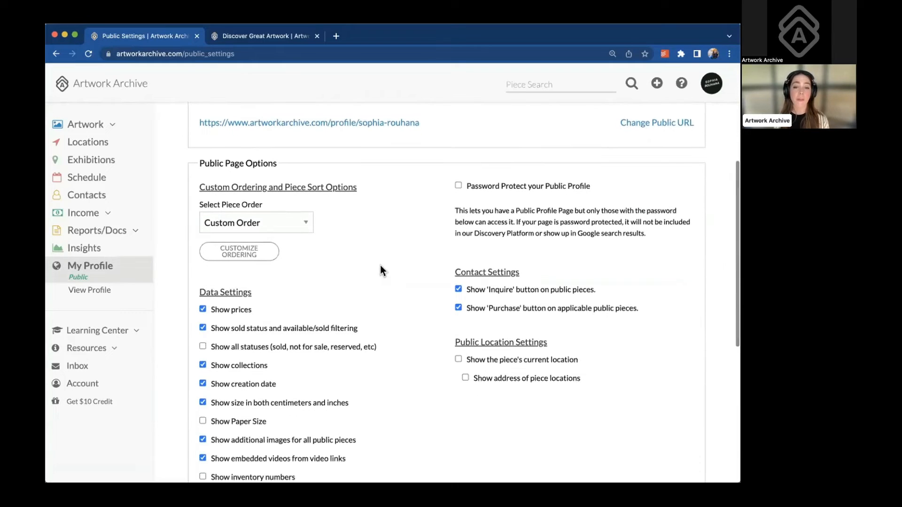
pyautogui.scroll(3, 357, 254)
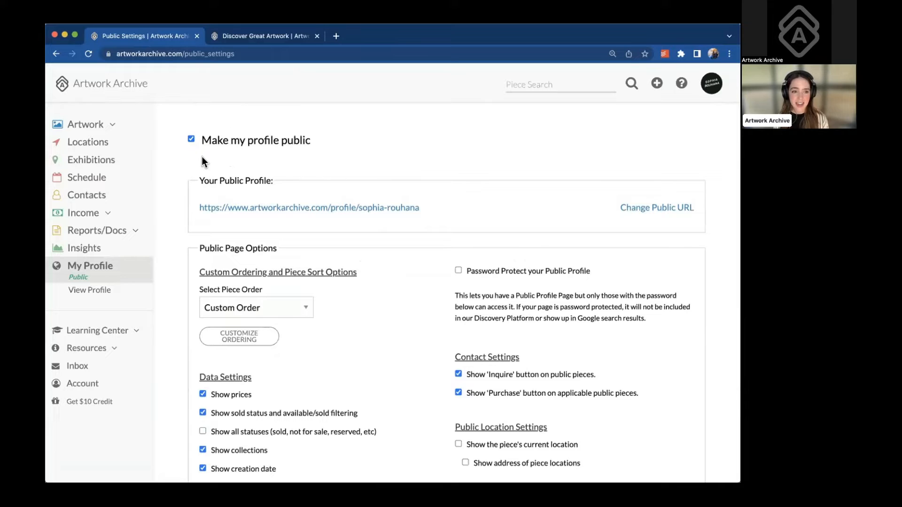
pyautogui.click(191, 139)
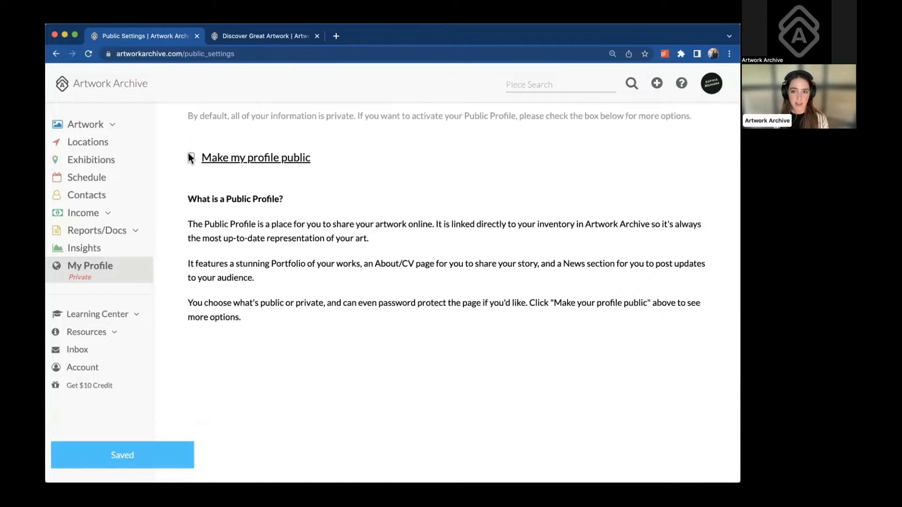
pyautogui.click(189, 156)
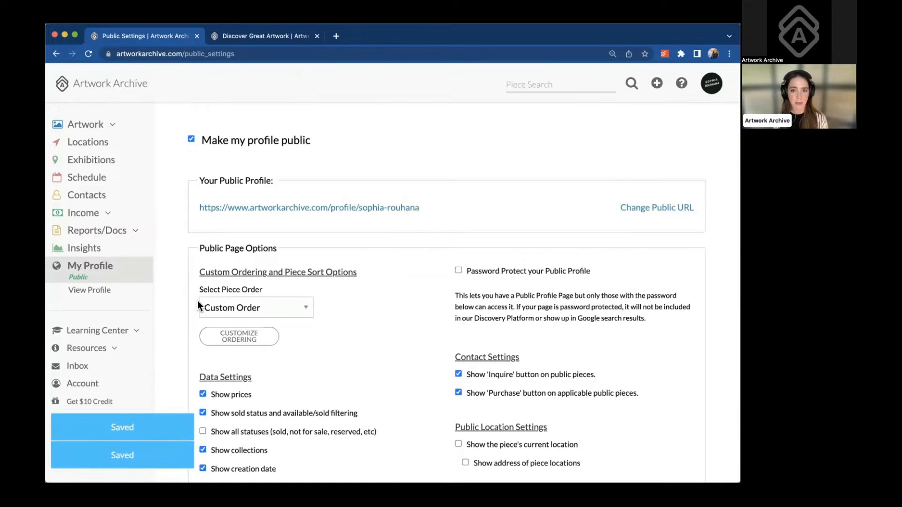
# Start editing the public profile web address via 'Change Public URL'
pyautogui.scroll(-1, 197, 301)
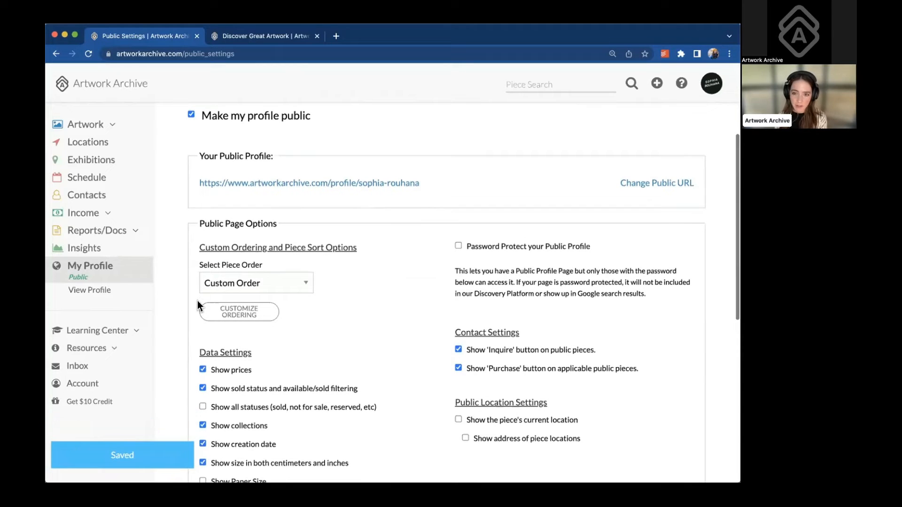
pyautogui.scroll(-1, 198, 304)
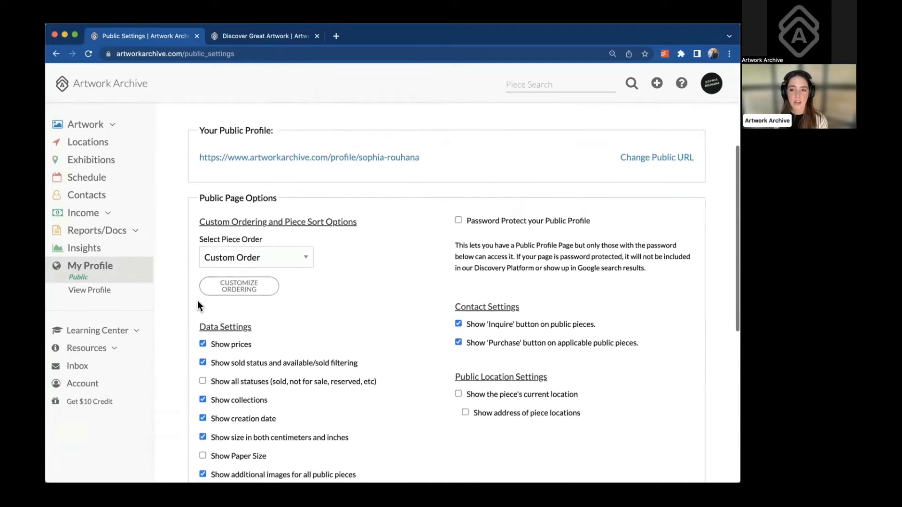
pyautogui.scroll(1, 198, 304)
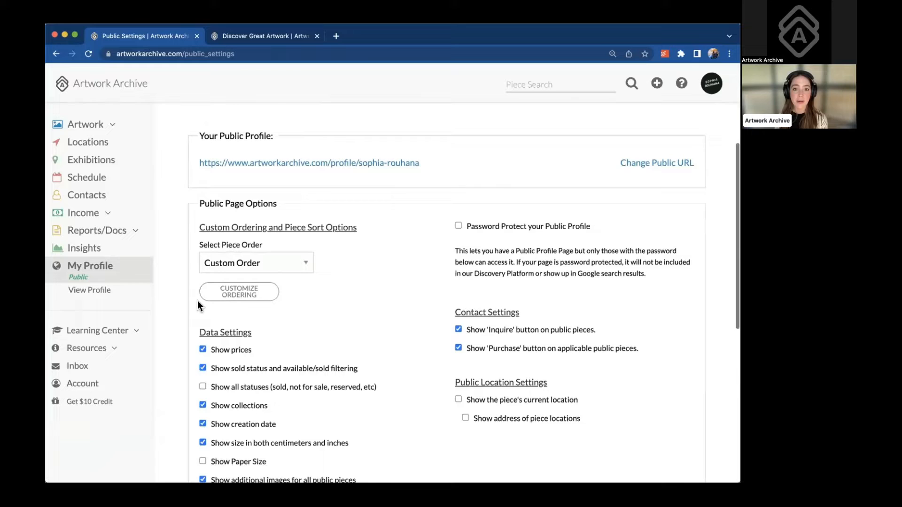
pyautogui.click(679, 174)
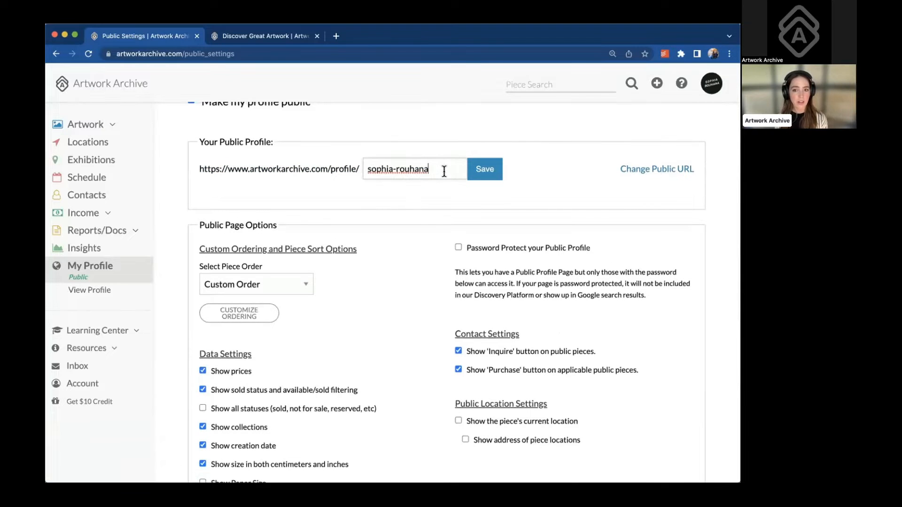
# Save the profile URL unchanged, toggle password protection on then off, and open Select Piece Order
pyautogui.click(499, 168)
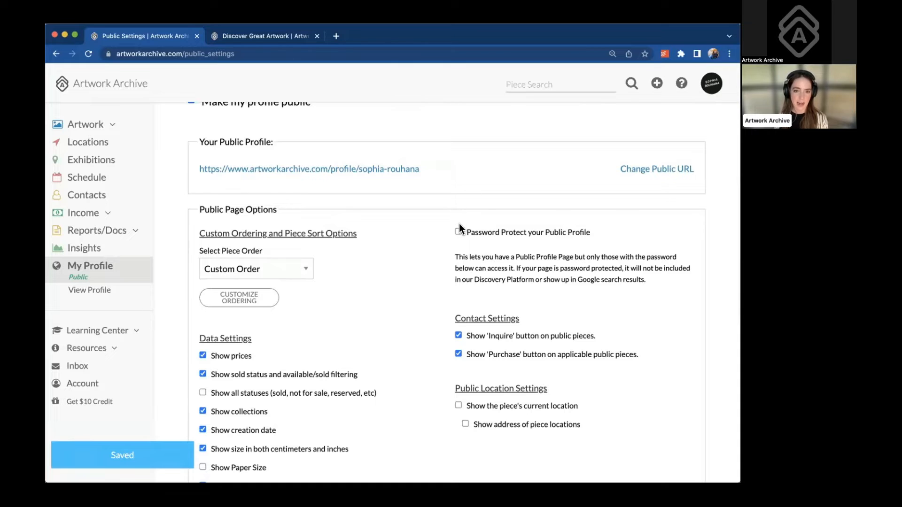
pyautogui.click(458, 229)
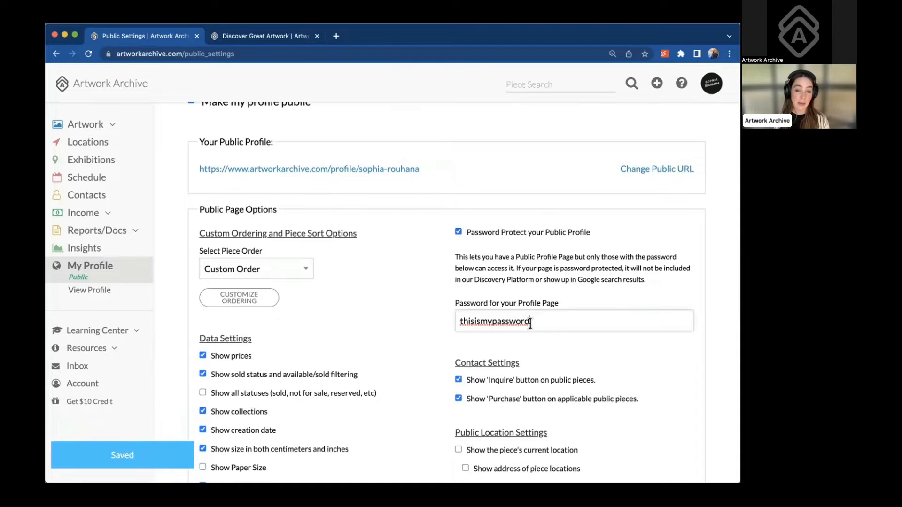
pyautogui.scroll(-3, 555, 347)
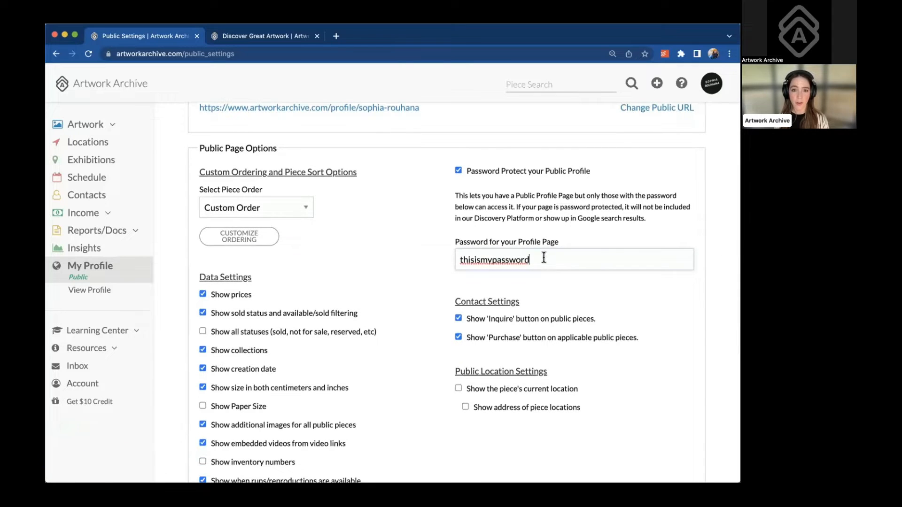
pyautogui.moveTo(531, 260); pyautogui.dragTo(459, 259)
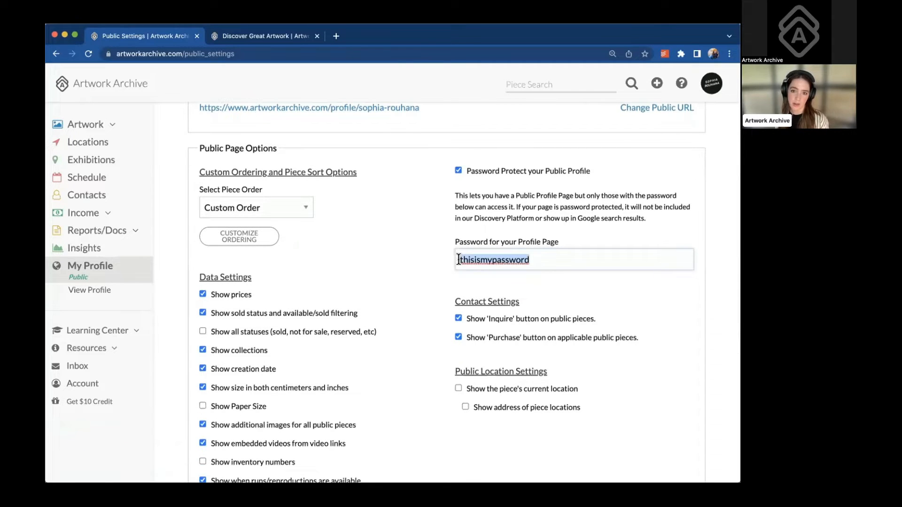
pyautogui.click(457, 170)
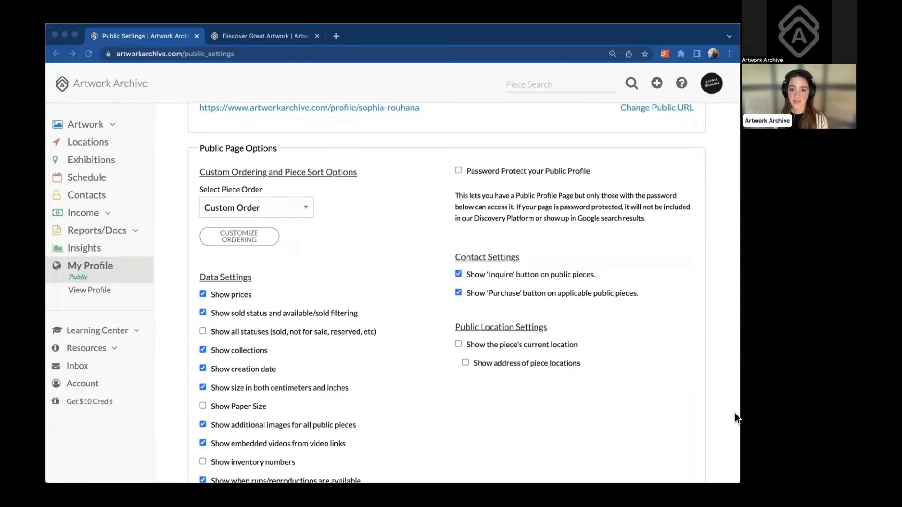
pyautogui.click(624, 320)
pyautogui.click(293, 208)
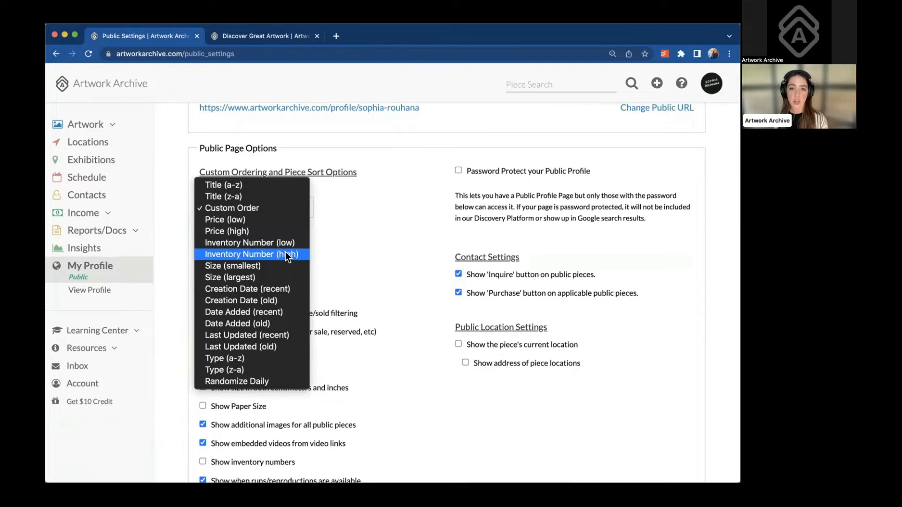
# In Customize Ordering, move Articulated Axis to position 6 and drag Shape Vs. Translation above Average Dimensionality
pyautogui.click(355, 261)
pyautogui.click(243, 237)
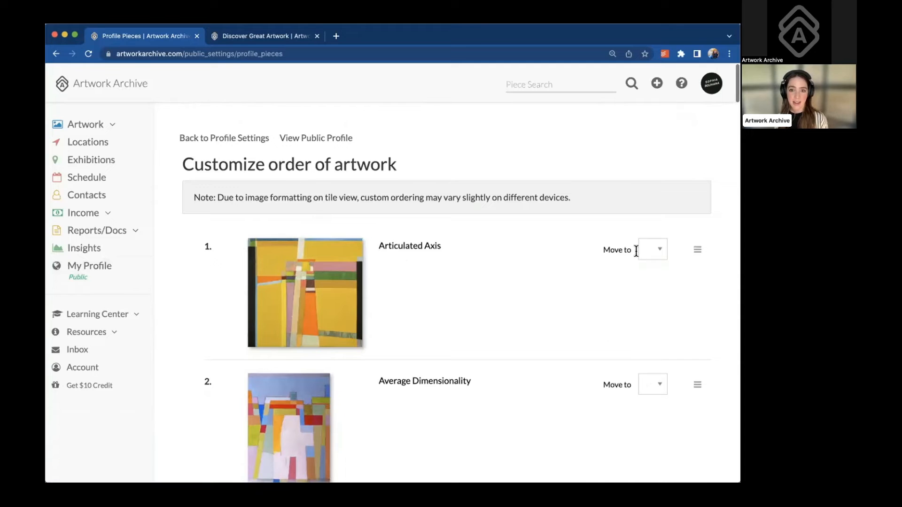
pyautogui.scroll(-2, 636, 251)
pyautogui.moveTo(696, 196); pyautogui.dragTo(698, 294)
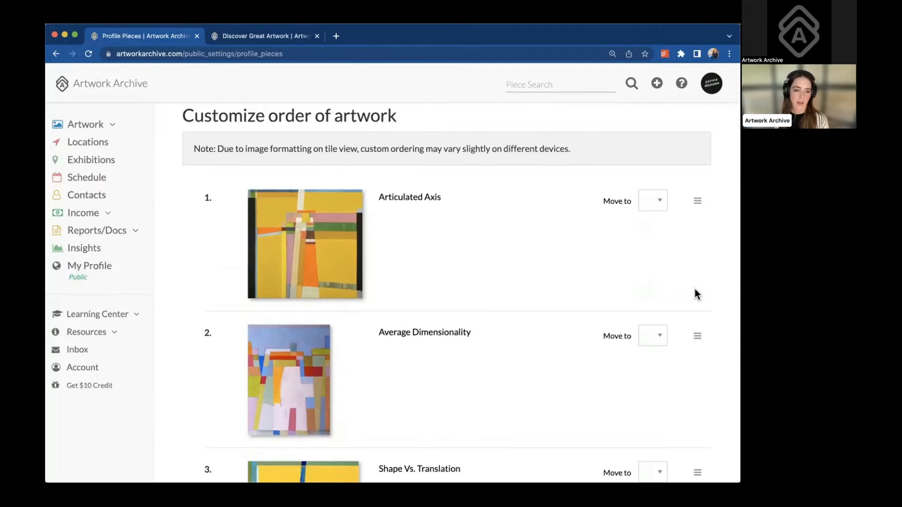
pyautogui.scroll(-1, 697, 294)
pyautogui.click(658, 177)
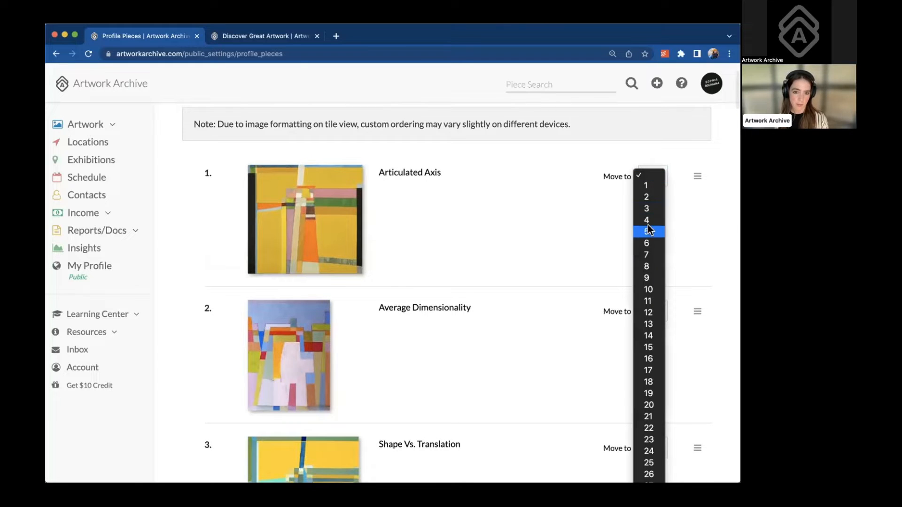
pyautogui.click(647, 240)
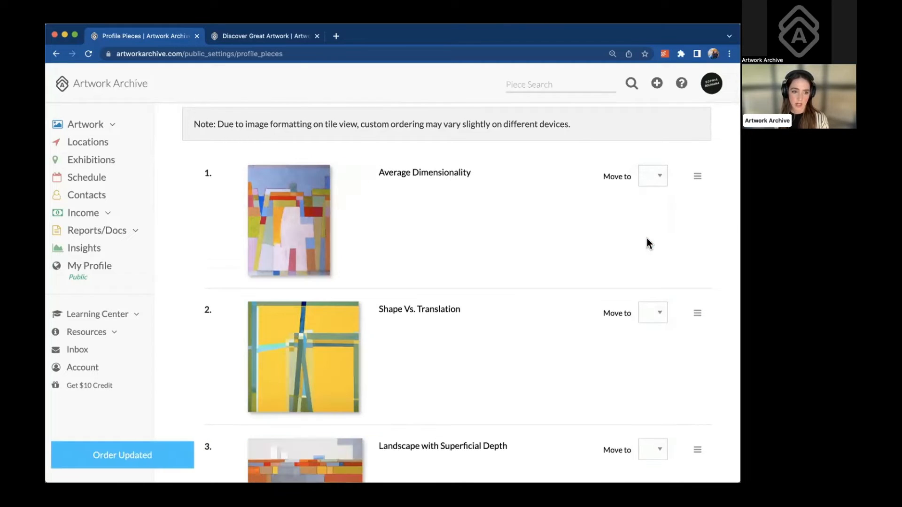
pyautogui.moveTo(697, 310); pyautogui.dragTo(681, 186)
pyautogui.scroll(2, 545, 238)
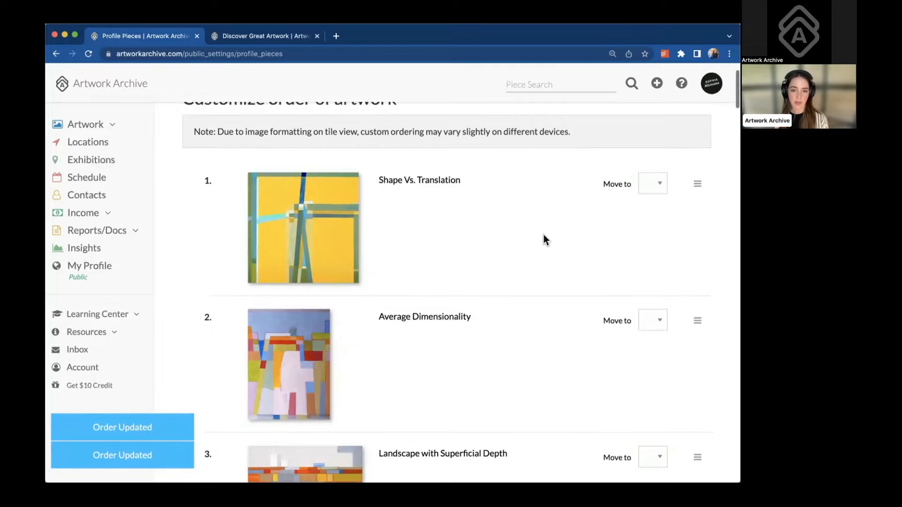
pyautogui.scroll(2, 544, 235)
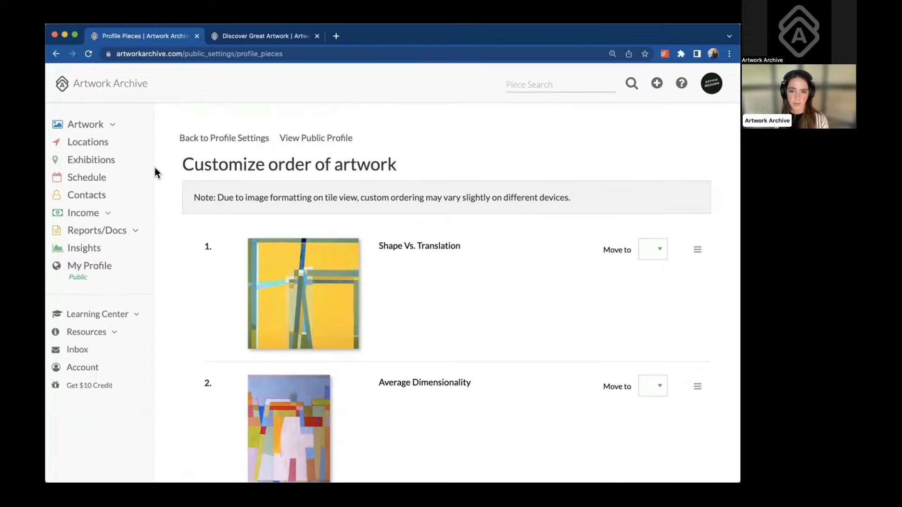
# Toggle the show-prices and additional-images display options off and back on
pyautogui.click(204, 137)
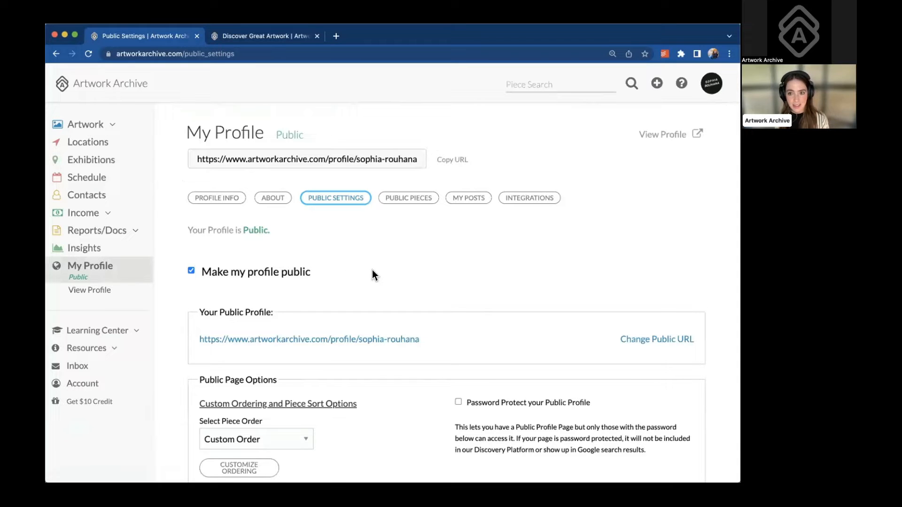
pyautogui.scroll(-8, 373, 272)
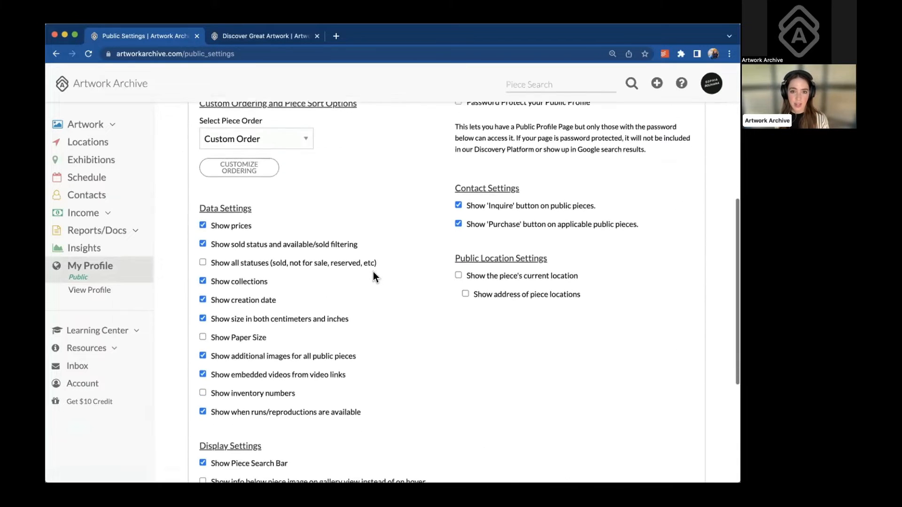
pyautogui.click(202, 222)
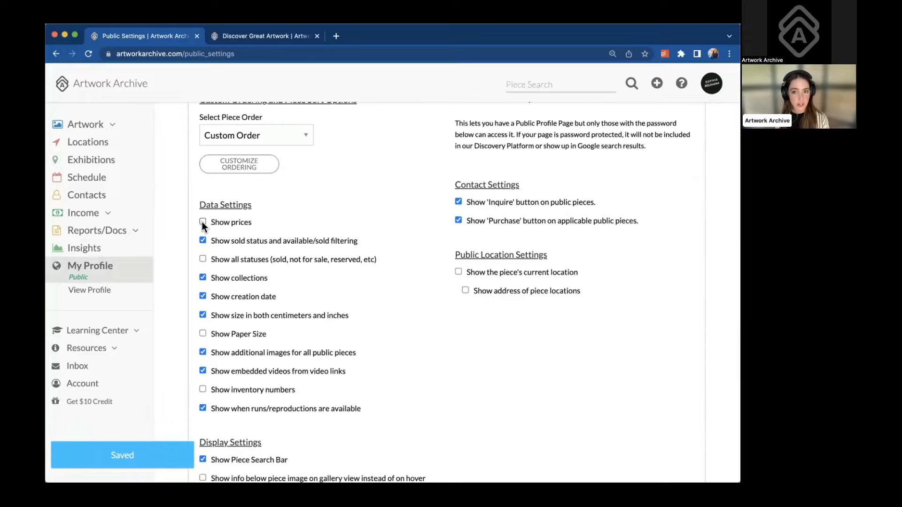
pyautogui.click(202, 223)
pyautogui.scroll(-2, 204, 270)
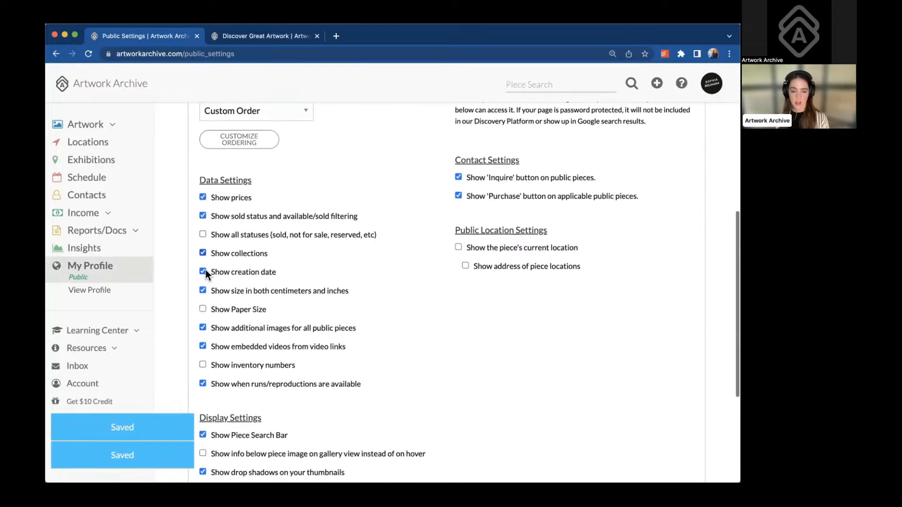
pyautogui.scroll(-1, 205, 273)
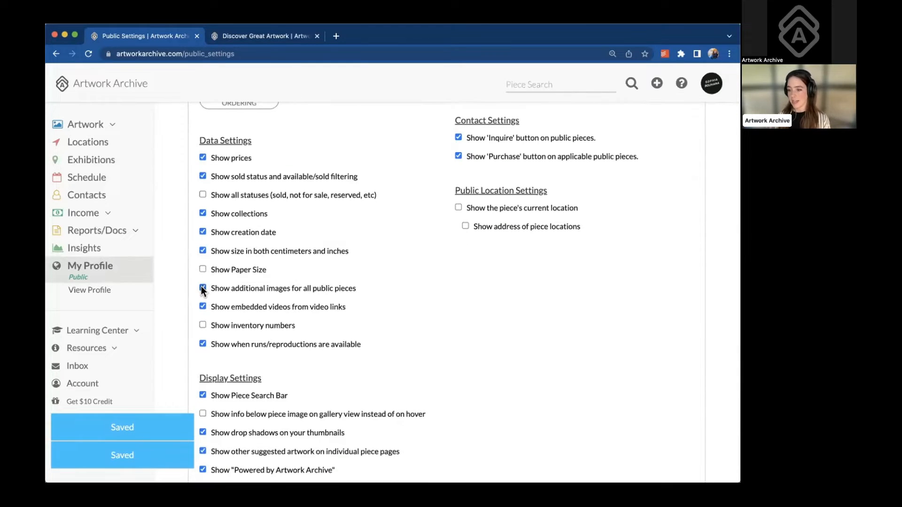
pyautogui.click(201, 287)
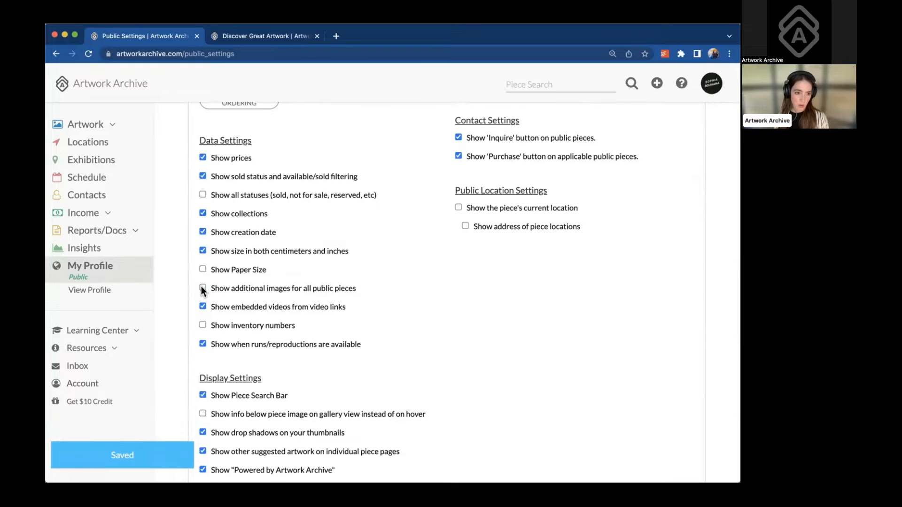
pyautogui.click(202, 287)
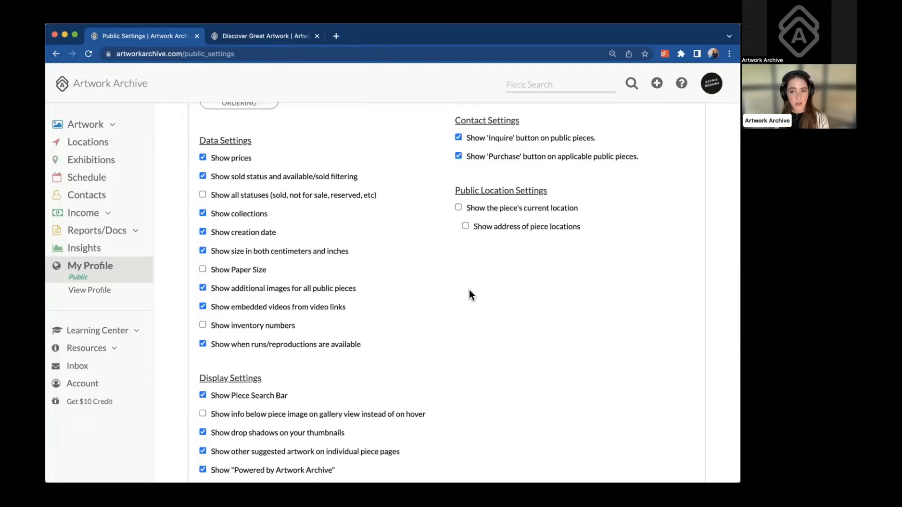
# Keep Show Piece Search Bar enabled and set Pieces to display per page to 25
pyautogui.scroll(-1, 407, 311)
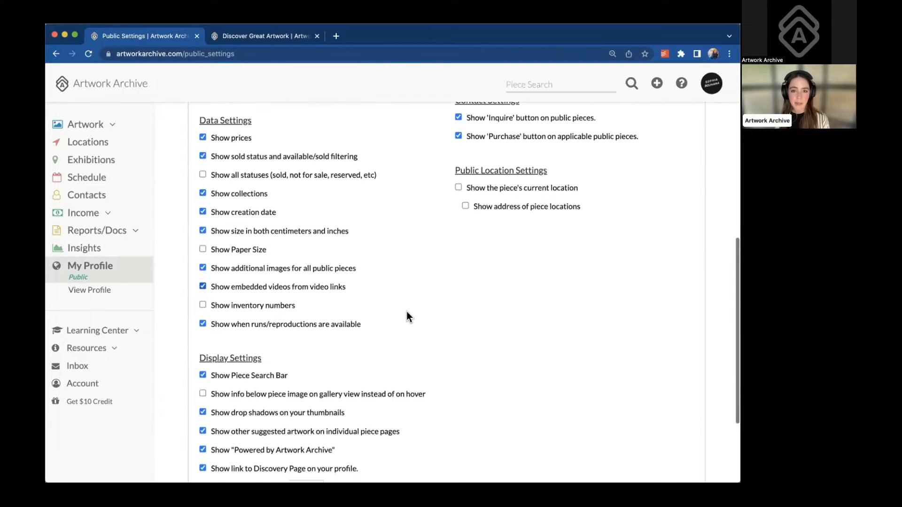
pyautogui.scroll(-3, 407, 311)
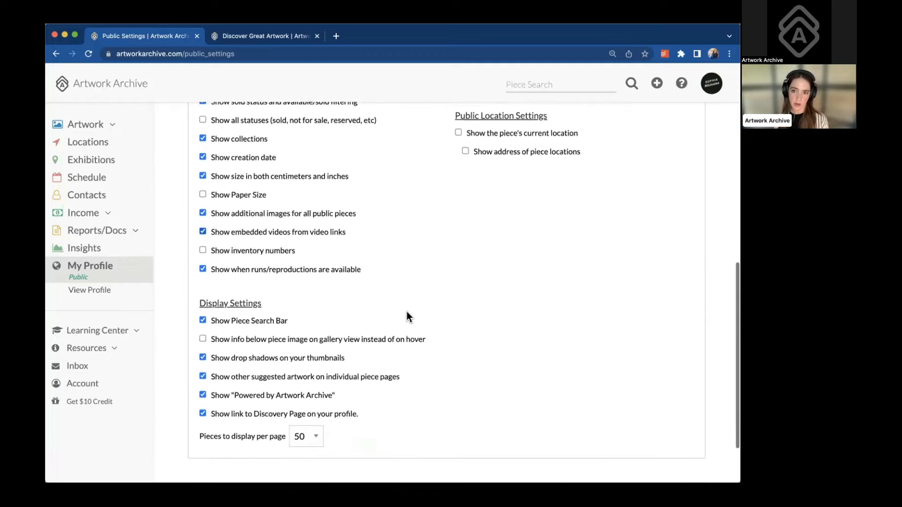
pyautogui.click(203, 318)
pyautogui.click(203, 318)
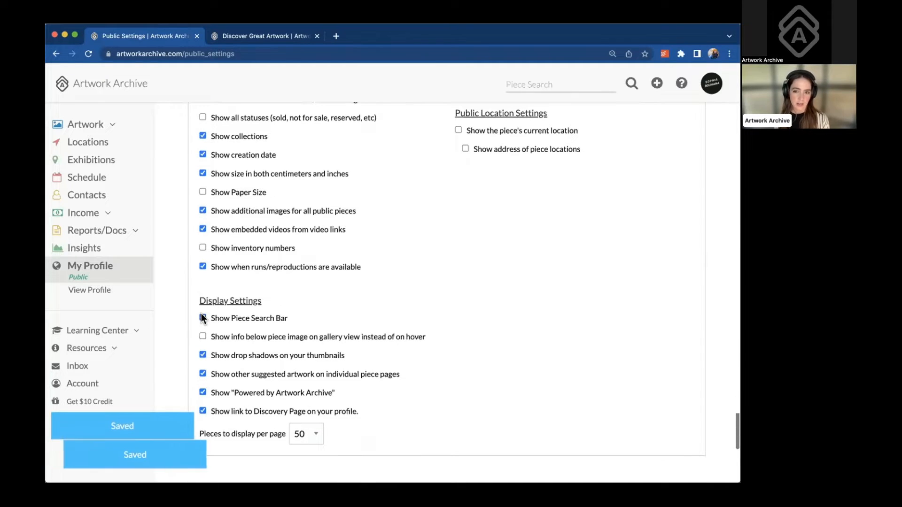
pyautogui.scroll(-3, 202, 337)
pyautogui.click(305, 362)
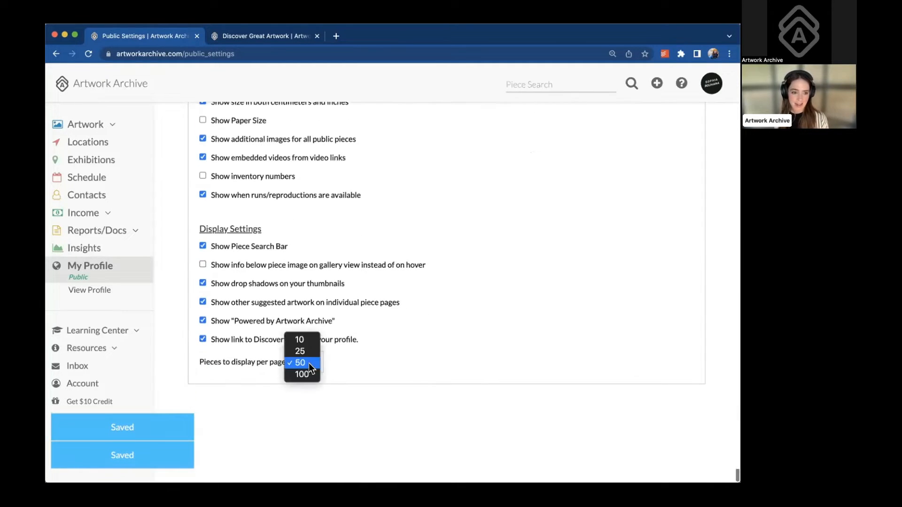
pyautogui.click(309, 353)
pyautogui.scroll(10, 355, 326)
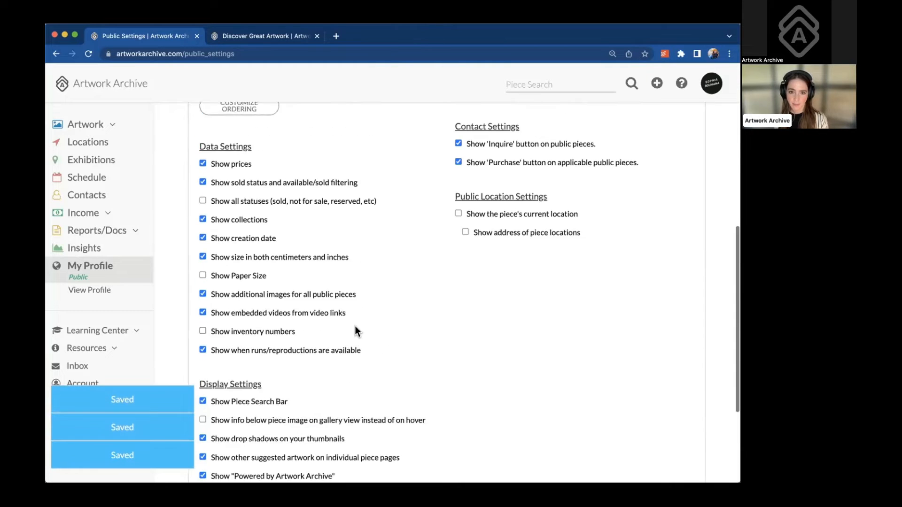
pyautogui.scroll(8, 355, 319)
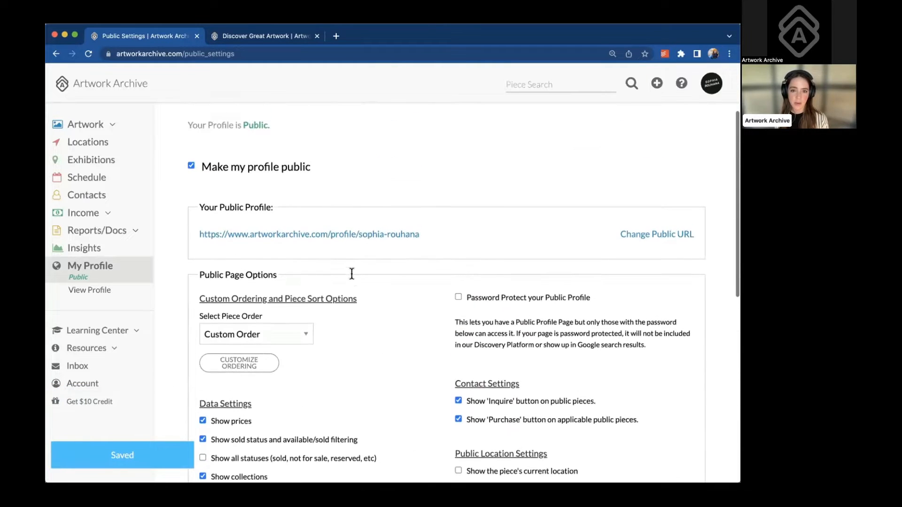
pyautogui.scroll(3, 351, 273)
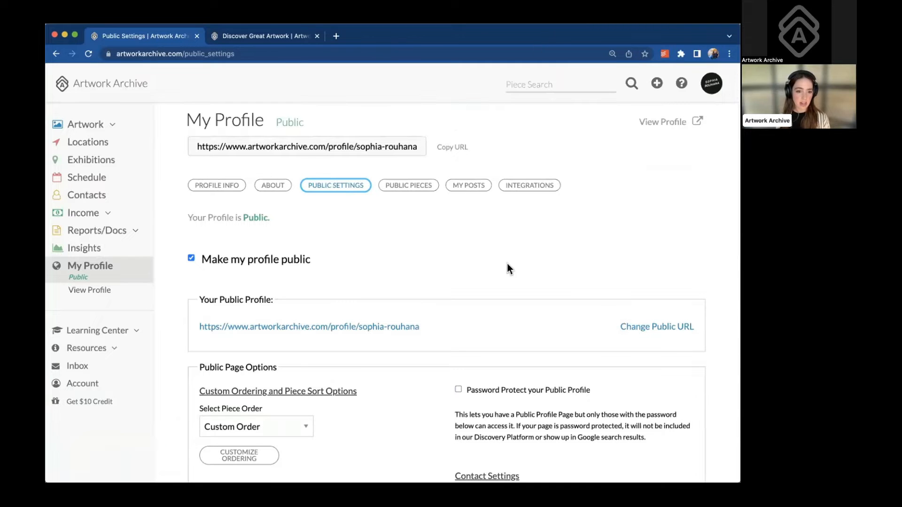
pyautogui.scroll(-14, 507, 266)
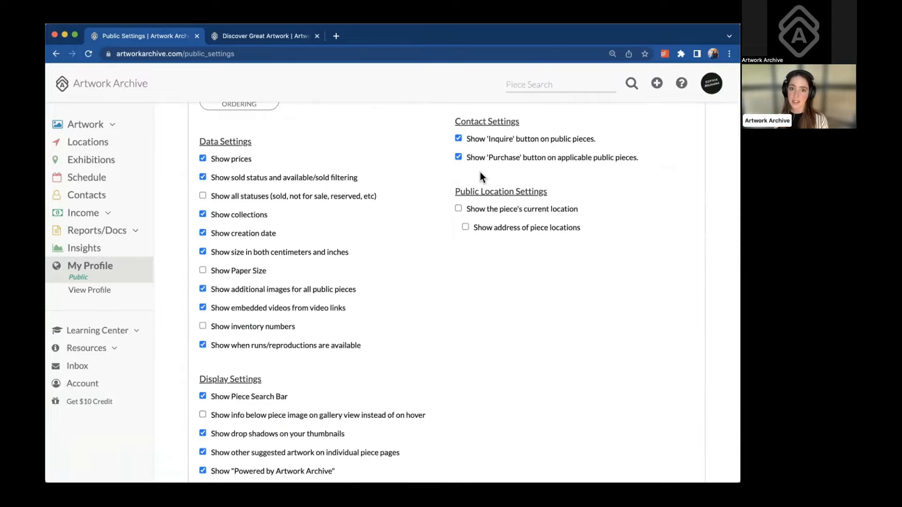
pyautogui.click(455, 134)
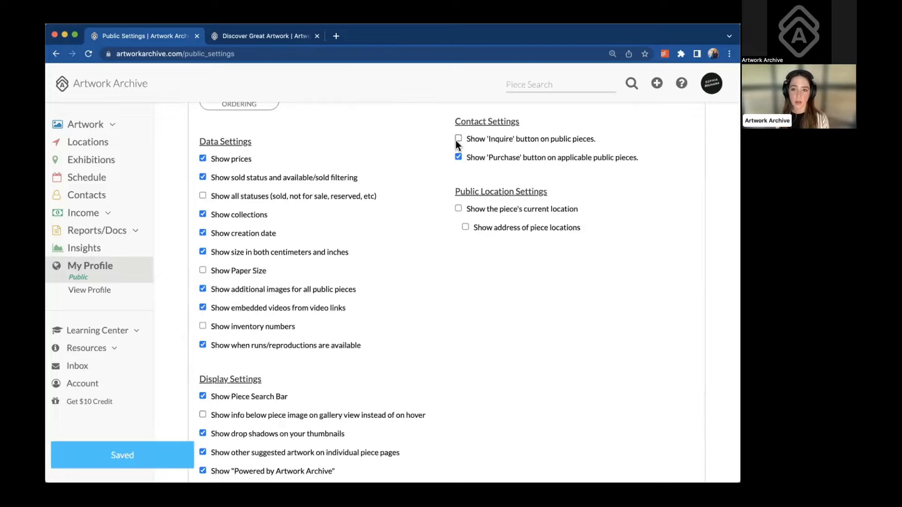
pyautogui.click(458, 137)
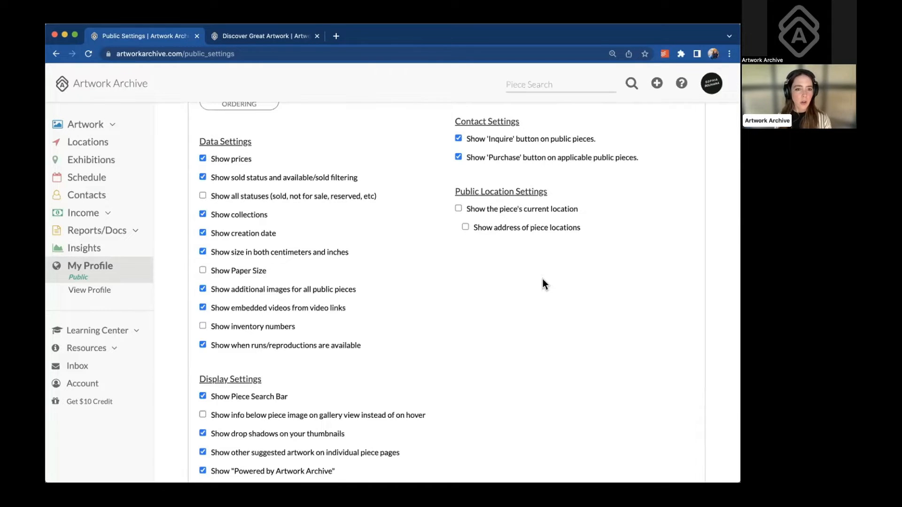
pyautogui.scroll(3, 542, 281)
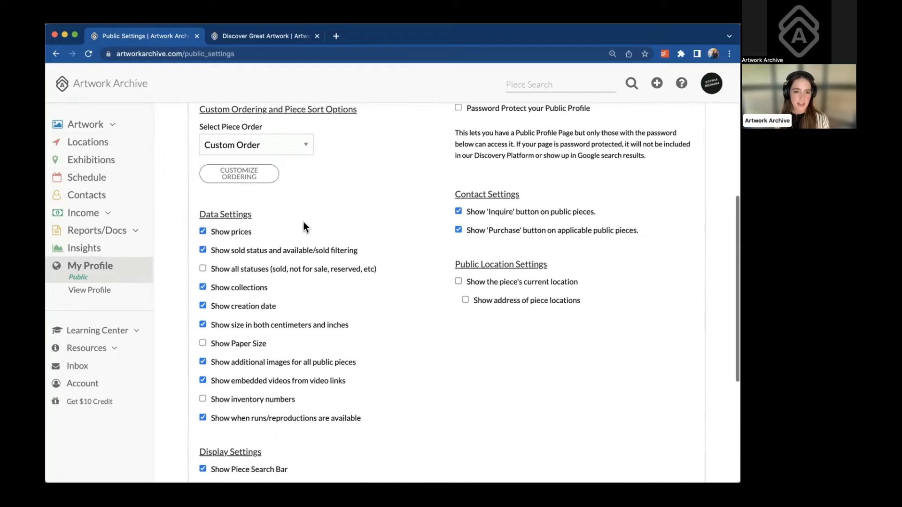
pyautogui.scroll(1, 303, 227)
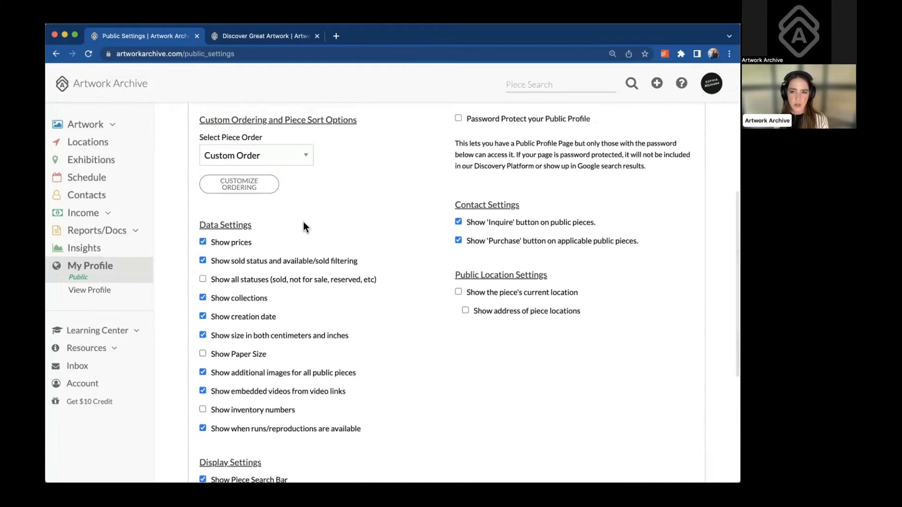
pyautogui.scroll(10, 304, 222)
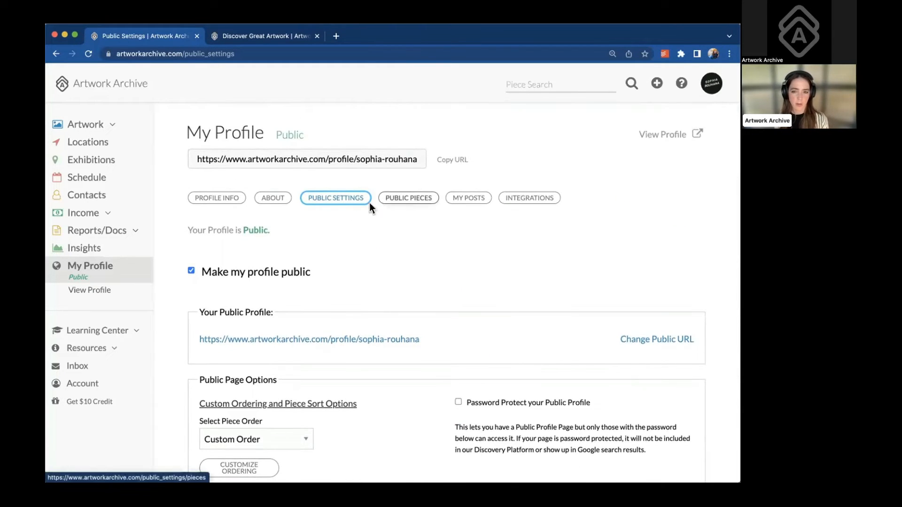
# Open the Public Pieces tab and filter the pieces to Available status
pyautogui.click(402, 201)
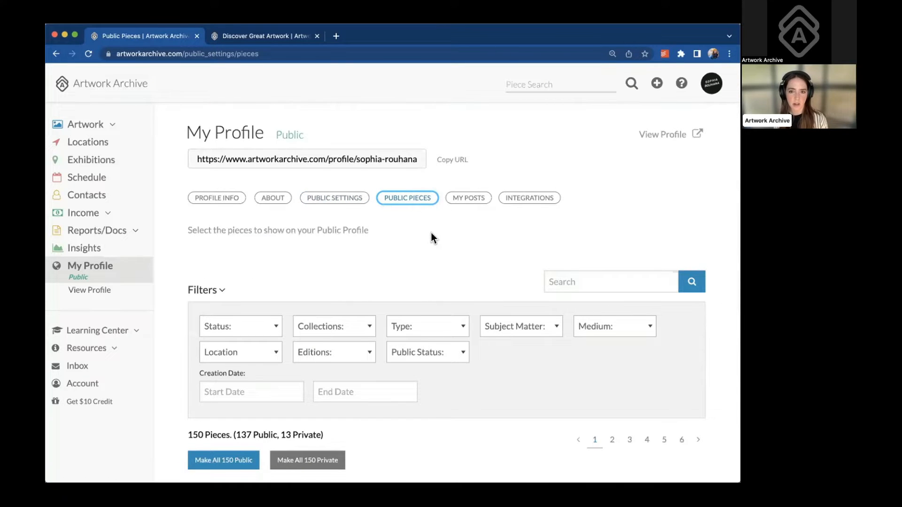
pyautogui.scroll(-3, 431, 233)
pyautogui.scroll(-3, 432, 233)
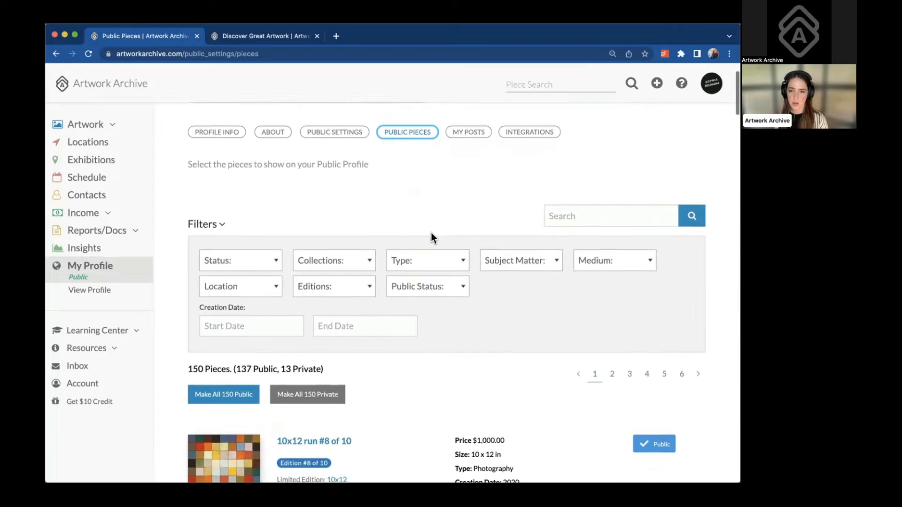
pyautogui.scroll(-2, 431, 232)
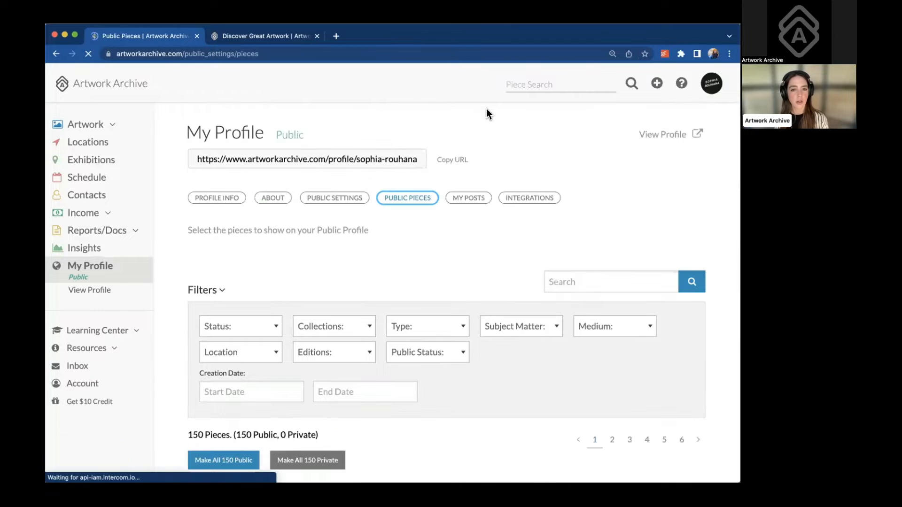
pyautogui.scroll(-4, 321, 252)
pyautogui.scroll(-3, 322, 252)
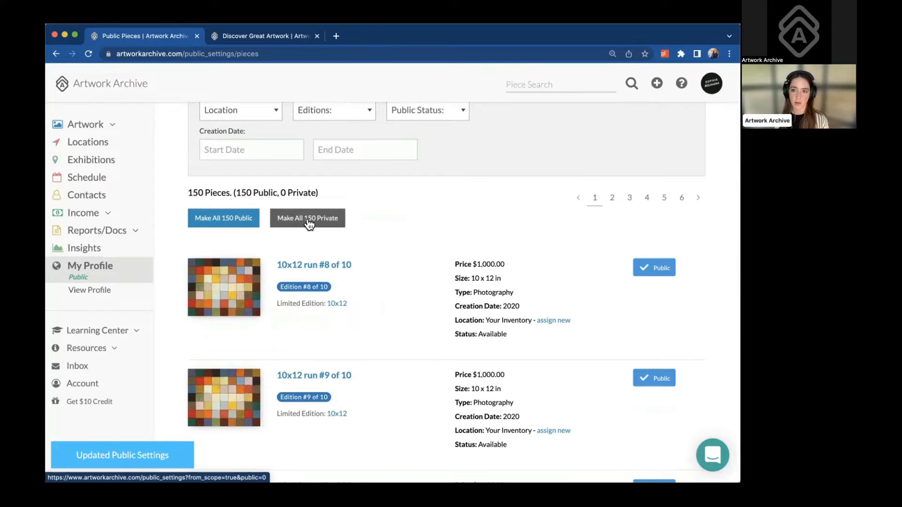
pyautogui.scroll(3, 309, 224)
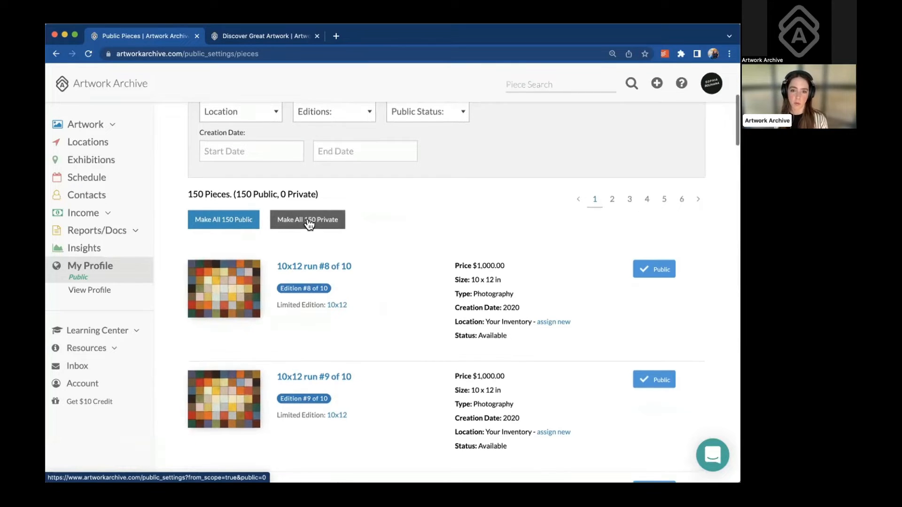
pyautogui.scroll(1, 291, 214)
pyautogui.click(273, 202)
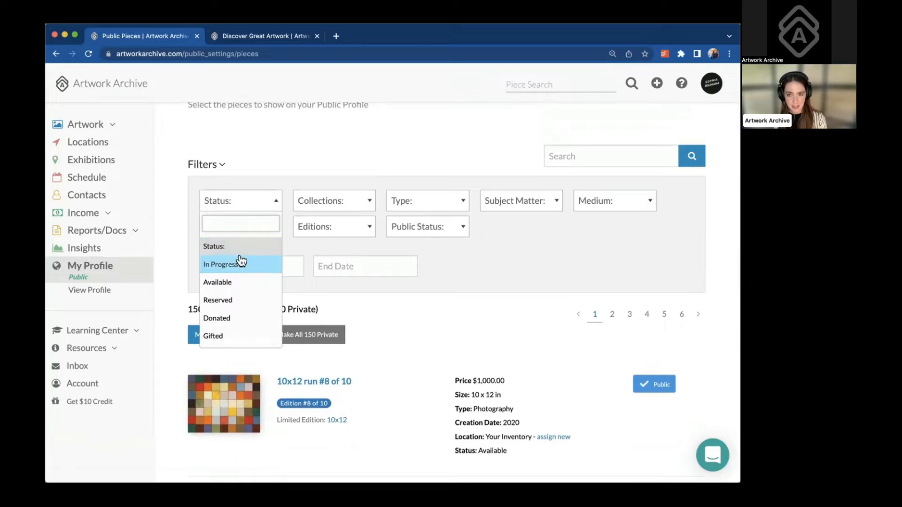
pyautogui.click(235, 282)
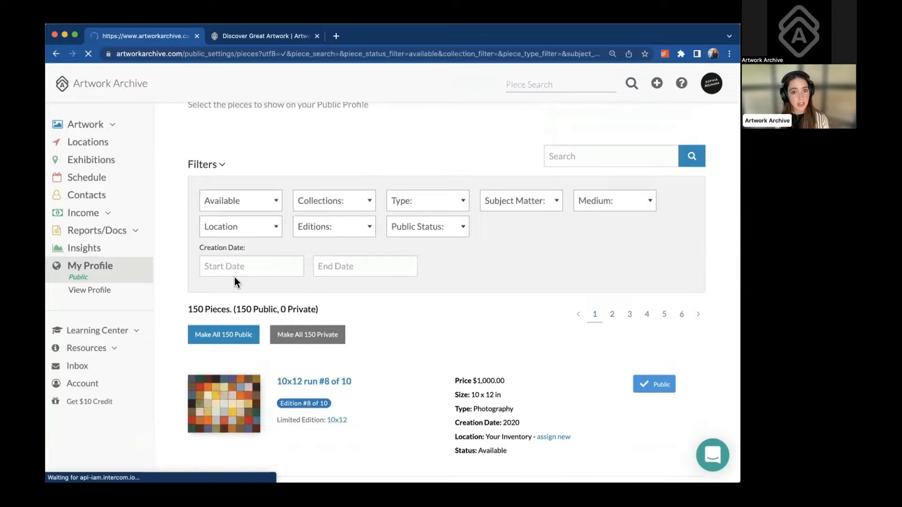
# Make all 127 available pieces public
pyautogui.scroll(-5, 266, 263)
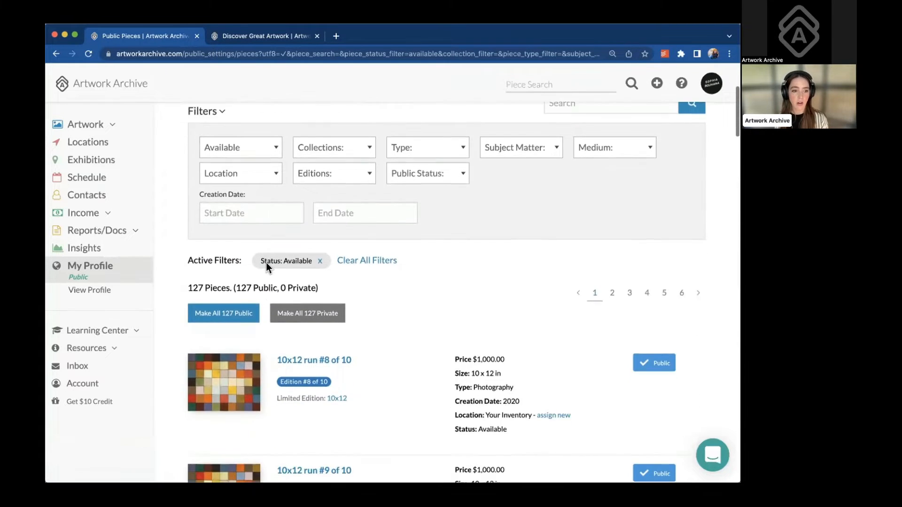
pyautogui.click(233, 259)
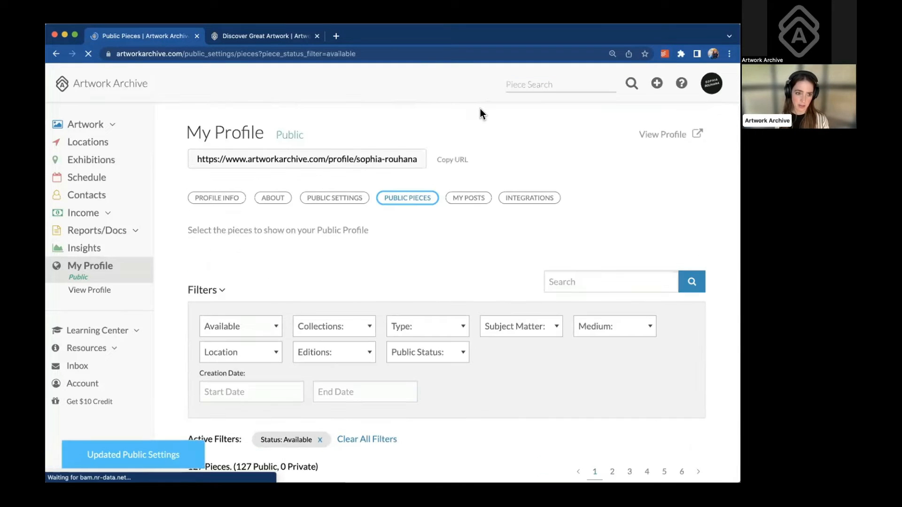
pyautogui.scroll(-2, 348, 317)
pyautogui.scroll(-3, 349, 319)
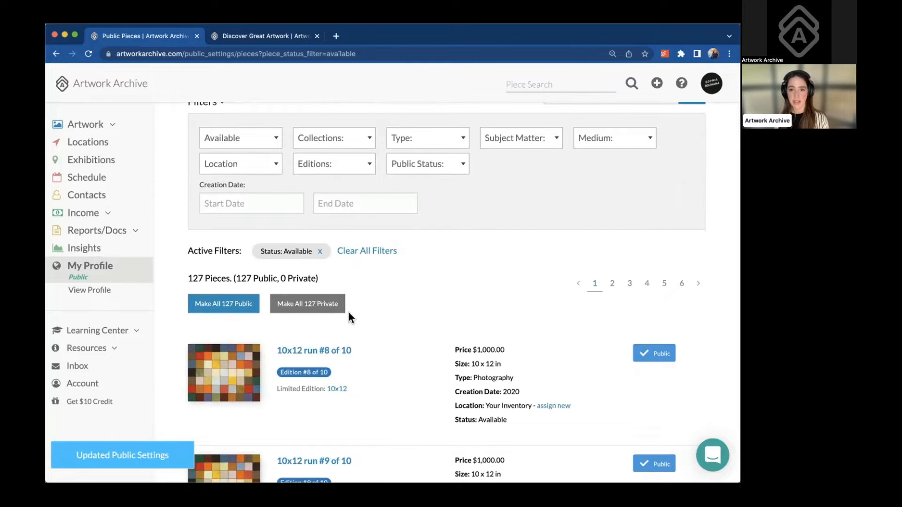
pyautogui.scroll(-1, 349, 313)
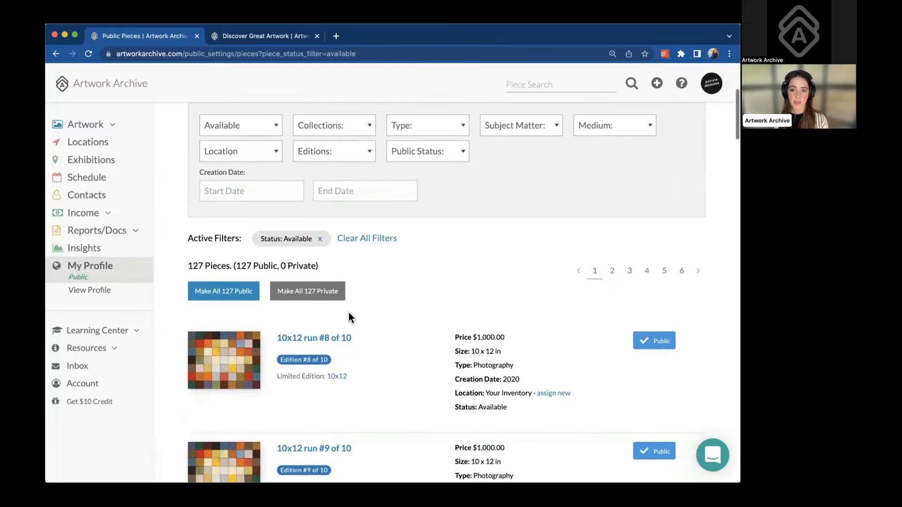
pyautogui.scroll(-7, 348, 313)
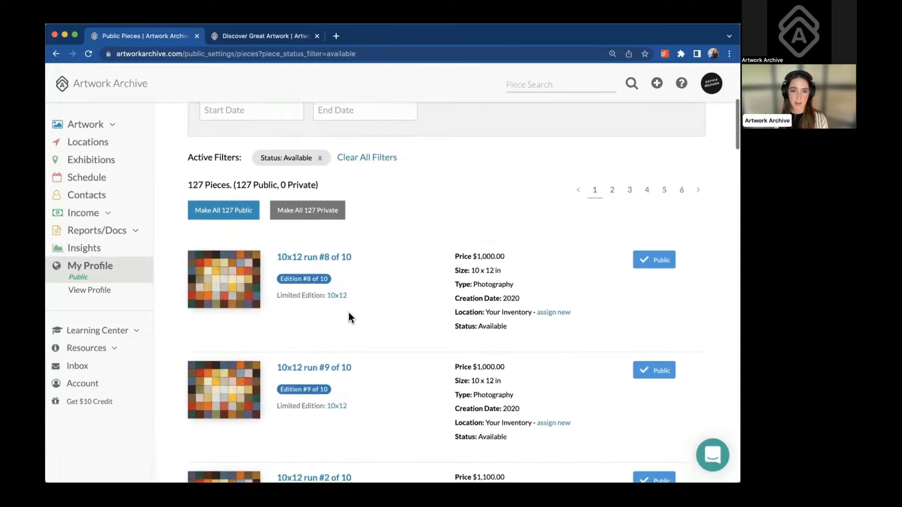
pyautogui.scroll(-5, 349, 312)
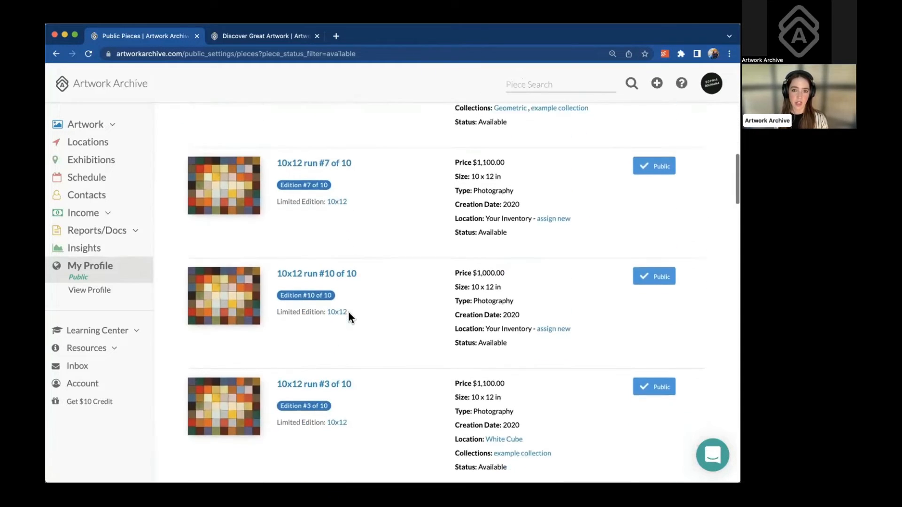
# Set 10x12 run editions #7, #10, #3 and #4 to Not Public
pyautogui.click(660, 149)
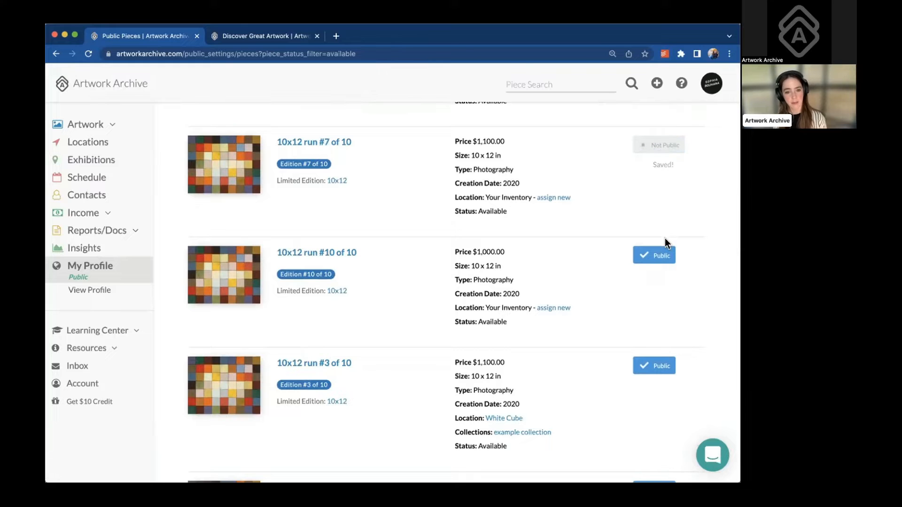
pyautogui.click(664, 255)
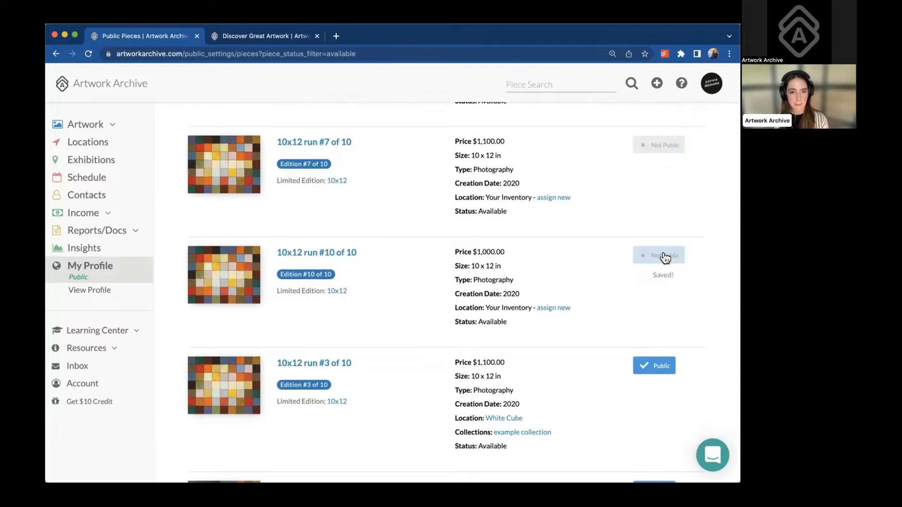
pyautogui.click(650, 369)
pyautogui.scroll(-2, 649, 370)
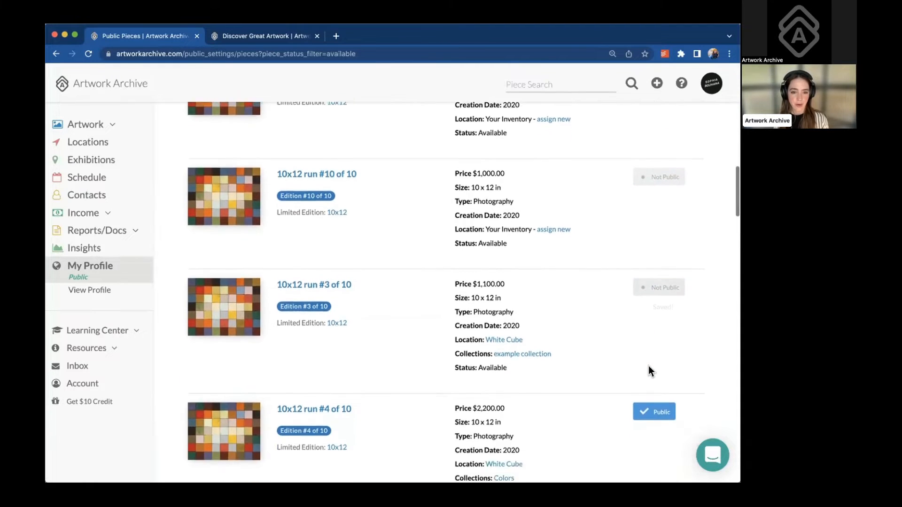
pyautogui.click(649, 394)
pyautogui.scroll(10, 593, 242)
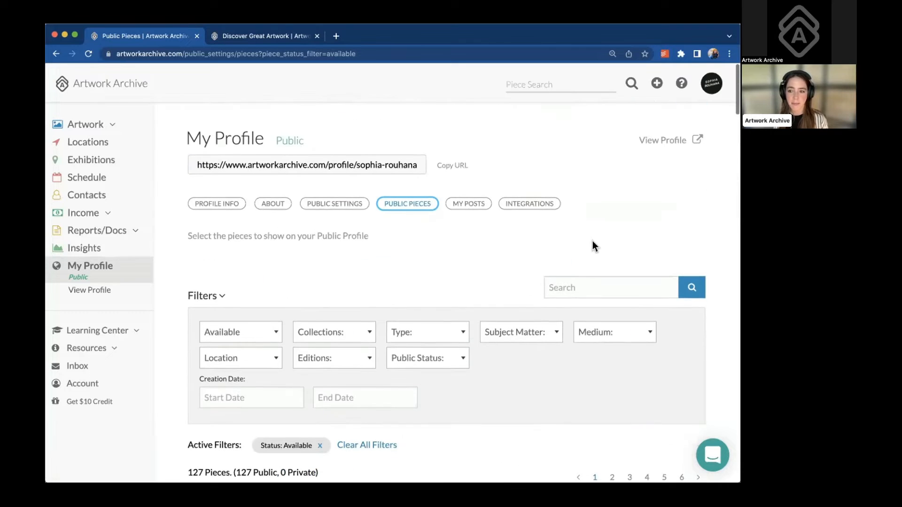
# Open the My Posts tab, view Press on XYZ in the editor, and return to the list
pyautogui.click(466, 200)
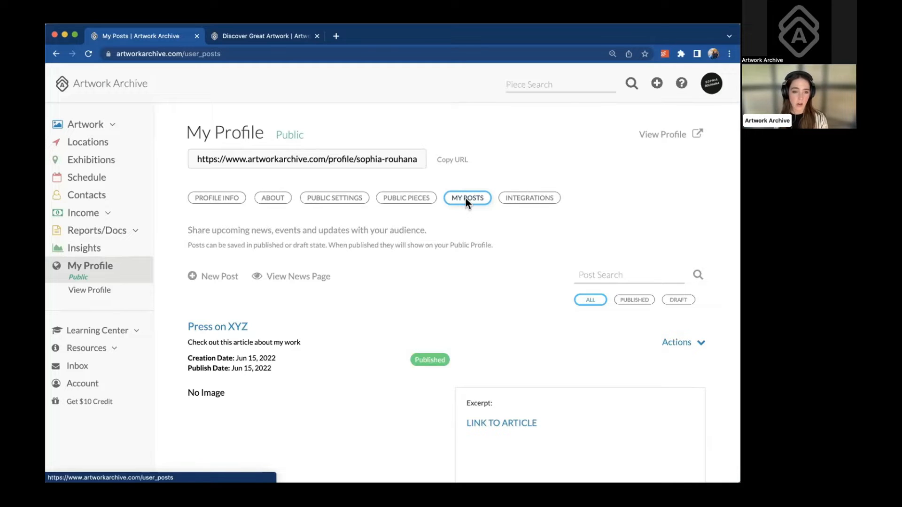
pyautogui.scroll(-3, 392, 314)
pyautogui.scroll(-3, 390, 318)
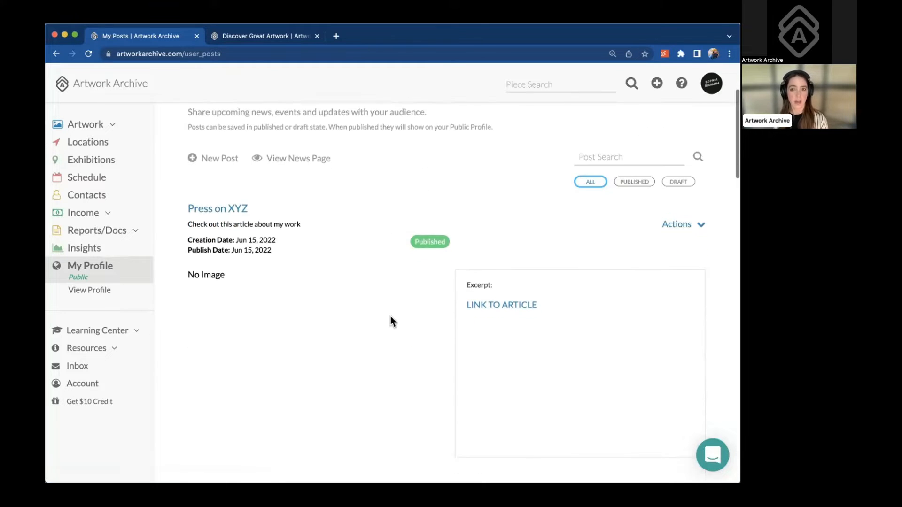
pyautogui.click(232, 184)
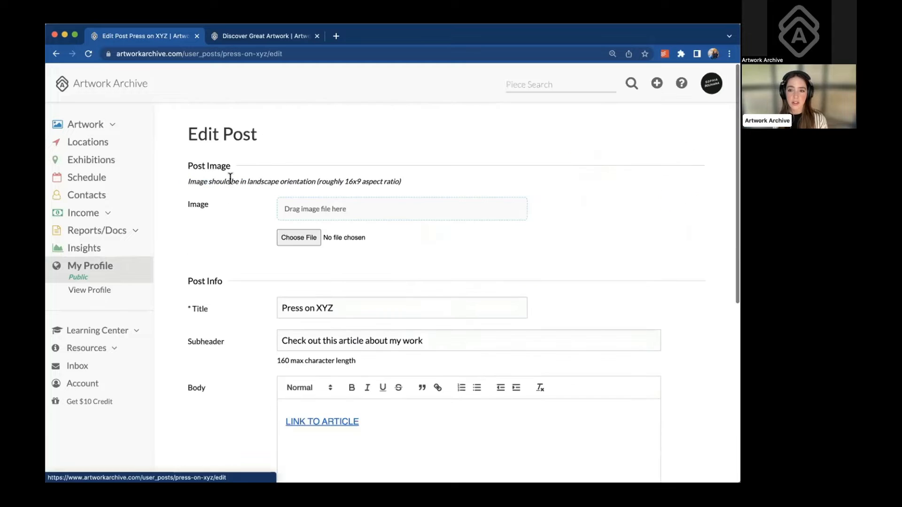
pyautogui.click(55, 54)
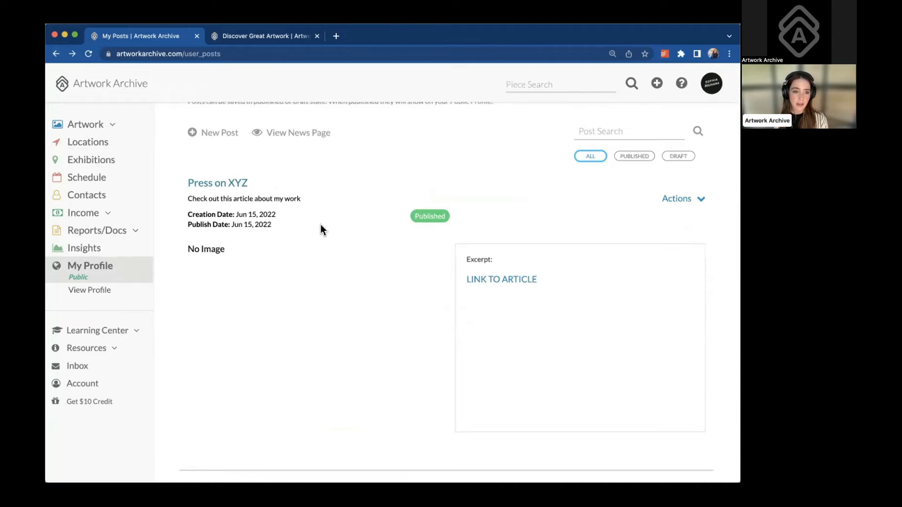
pyautogui.scroll(3, 321, 229)
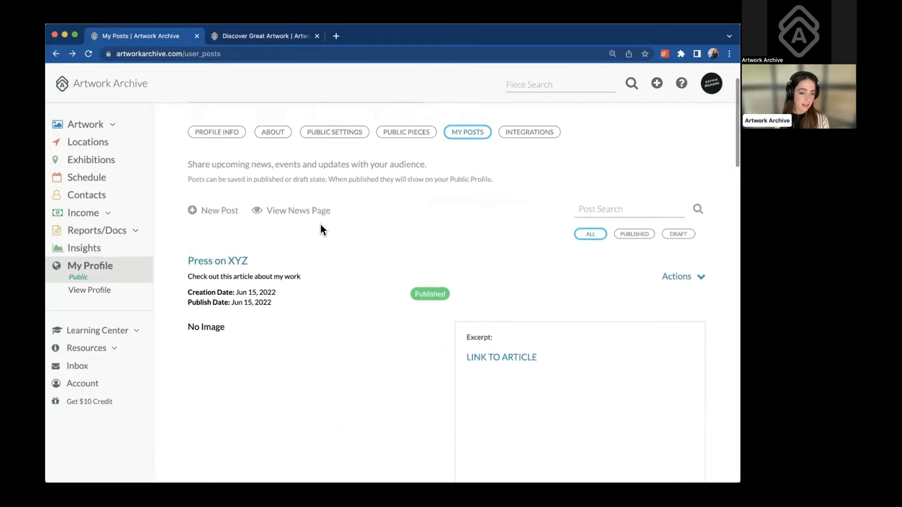
# Check the Actions dropdowns for Press on XYZ and Downtown Denver Nightlights without choosing anything
pyautogui.click(700, 277)
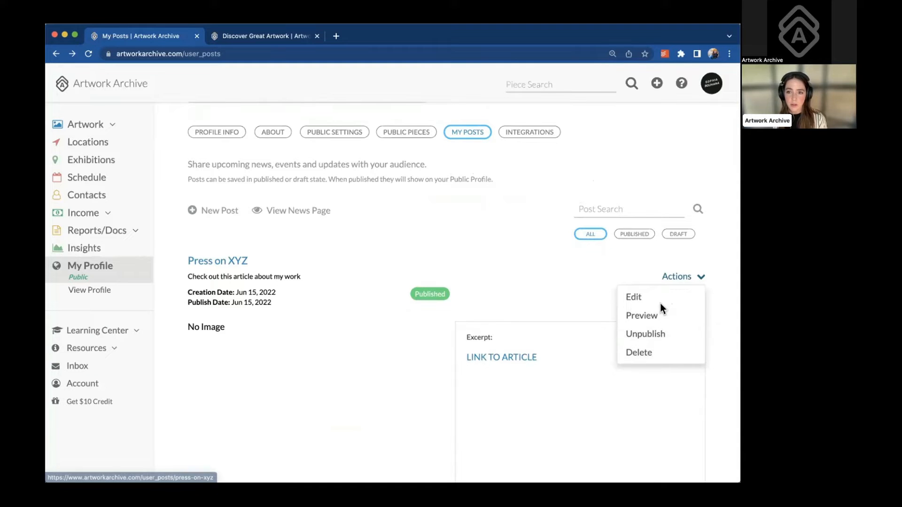
pyautogui.click(582, 283)
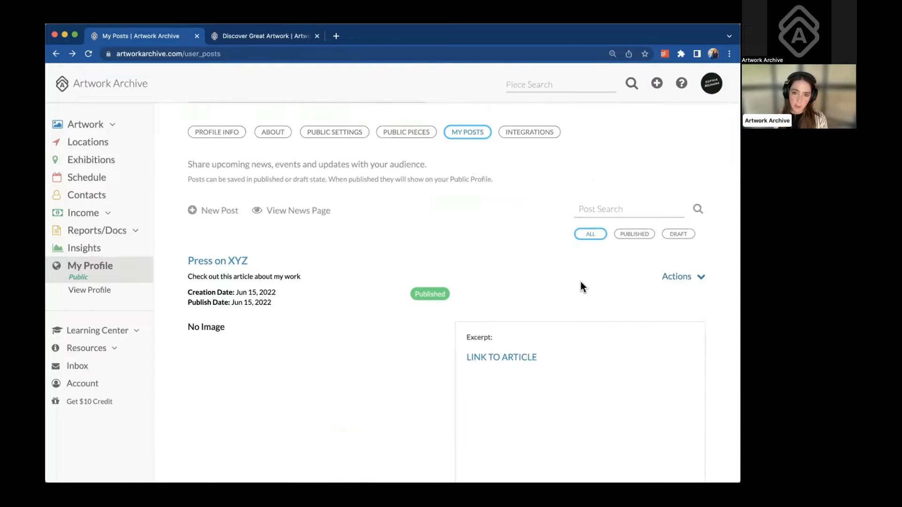
pyautogui.scroll(-1, 581, 282)
pyautogui.scroll(-3, 582, 287)
pyautogui.scroll(-5, 582, 286)
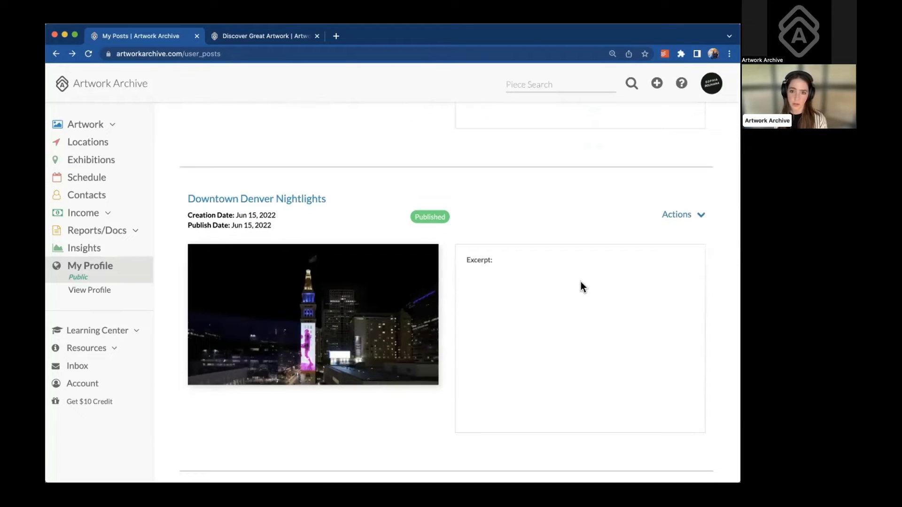
pyautogui.click(678, 215)
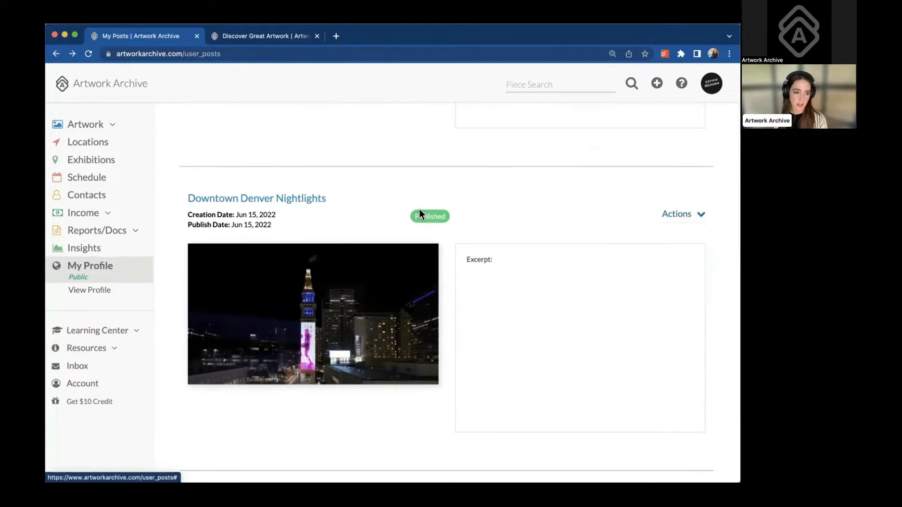
pyautogui.scroll(10, 334, 231)
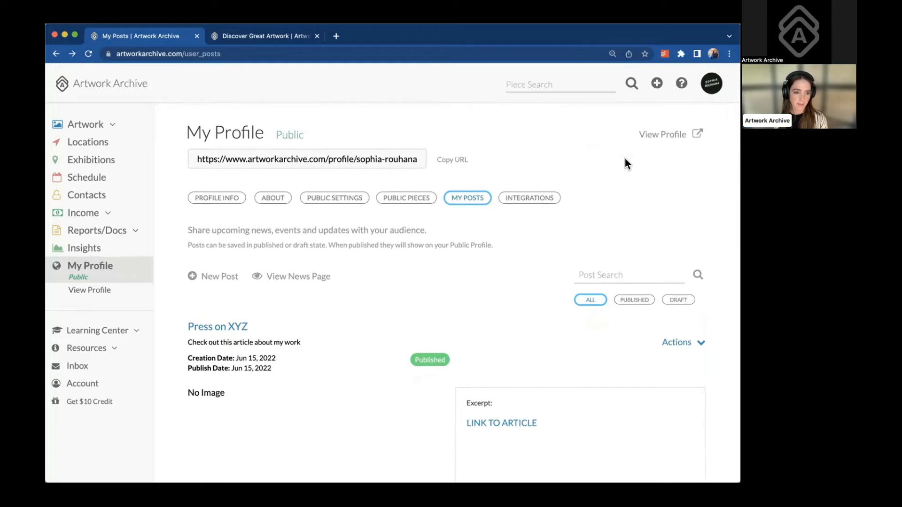
# Open the public Recent News page in a new tab, scroll through its four posts, and return to My Posts
pyautogui.click(323, 276)
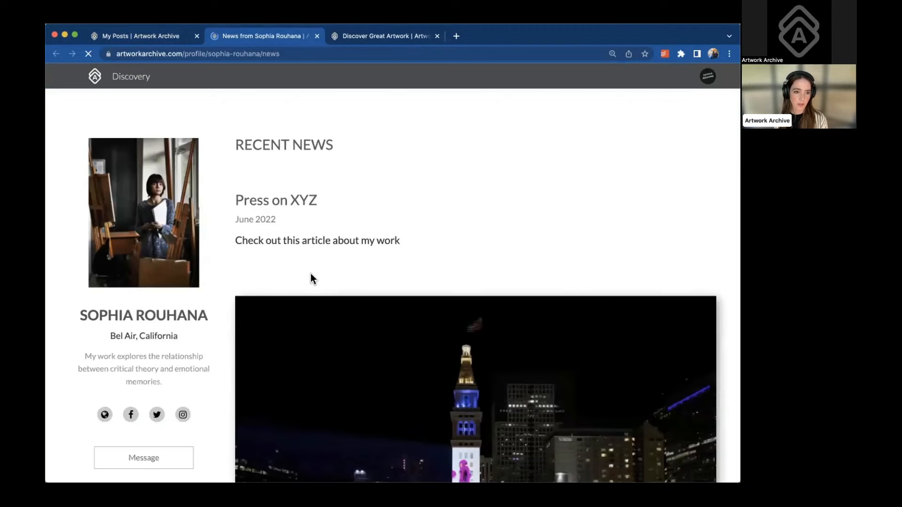
pyautogui.scroll(-5, 360, 299)
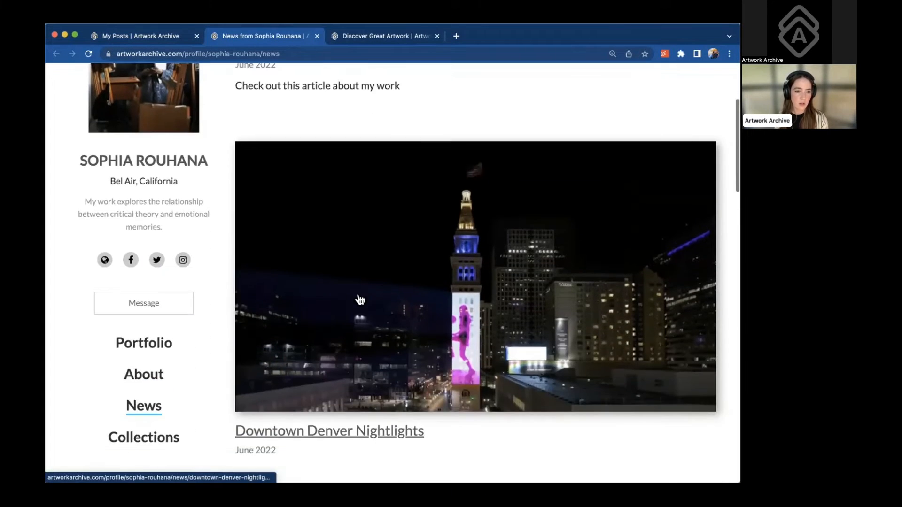
pyautogui.scroll(-3, 360, 299)
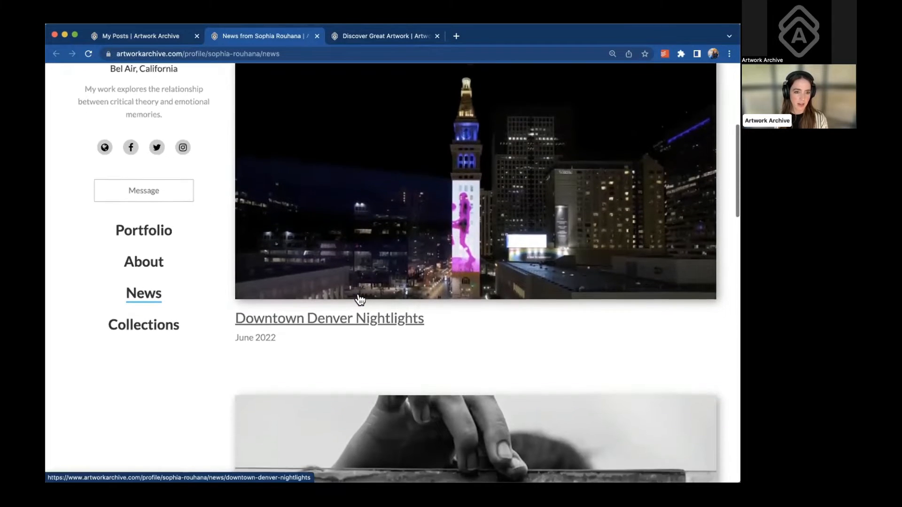
pyautogui.scroll(-5, 360, 299)
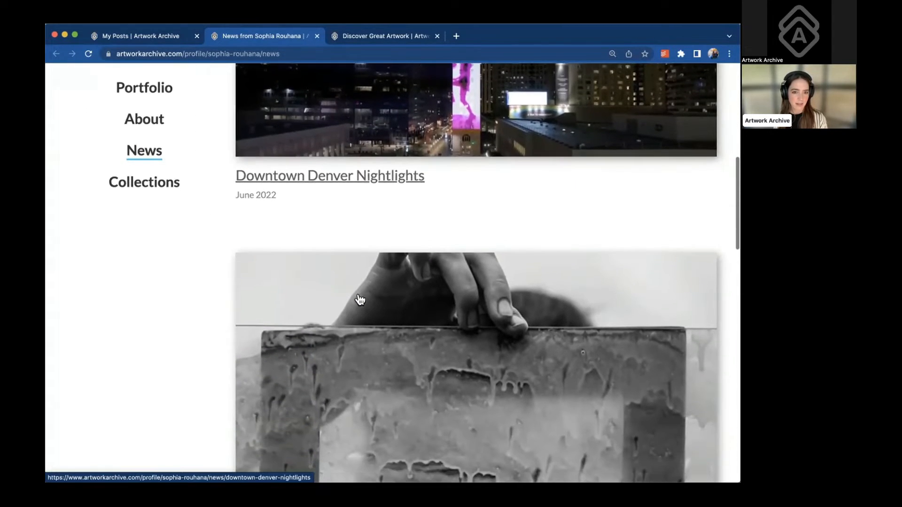
pyautogui.scroll(-3, 360, 299)
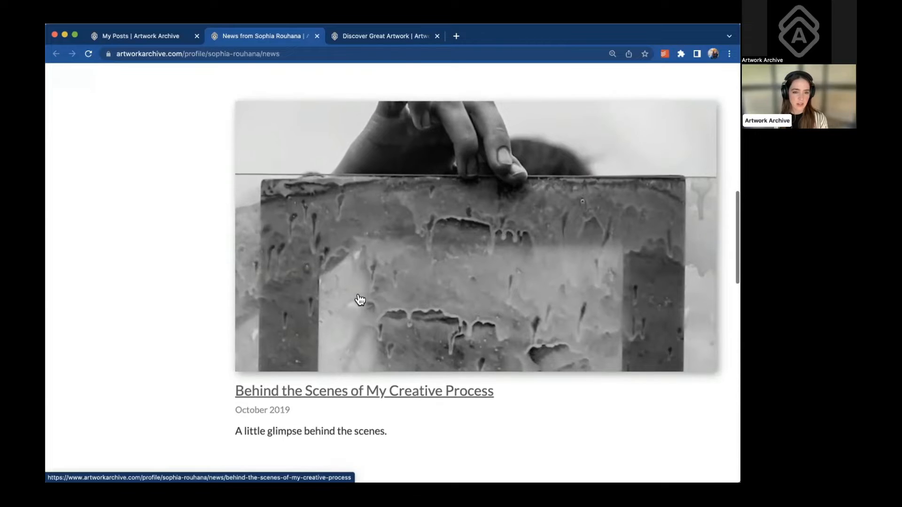
pyautogui.scroll(-5, 360, 299)
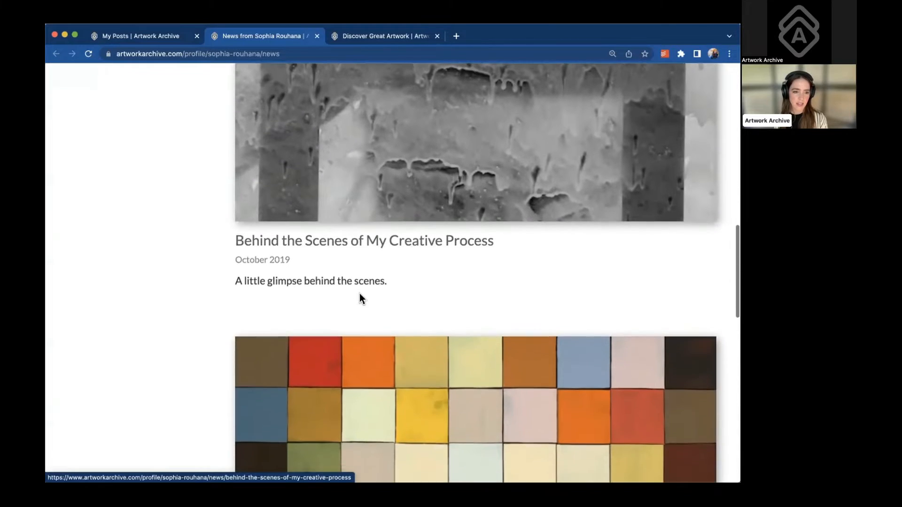
pyautogui.scroll(-3, 359, 298)
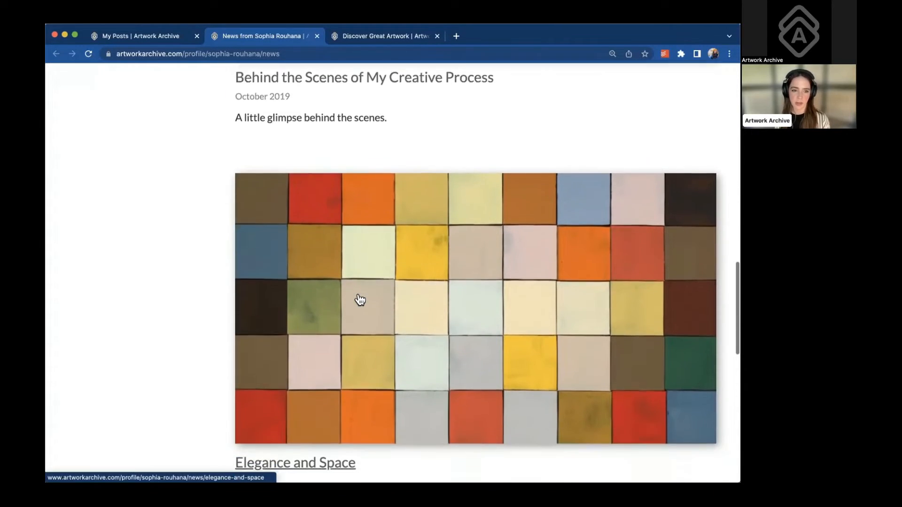
pyautogui.scroll(4, 359, 297)
pyautogui.scroll(10, 360, 299)
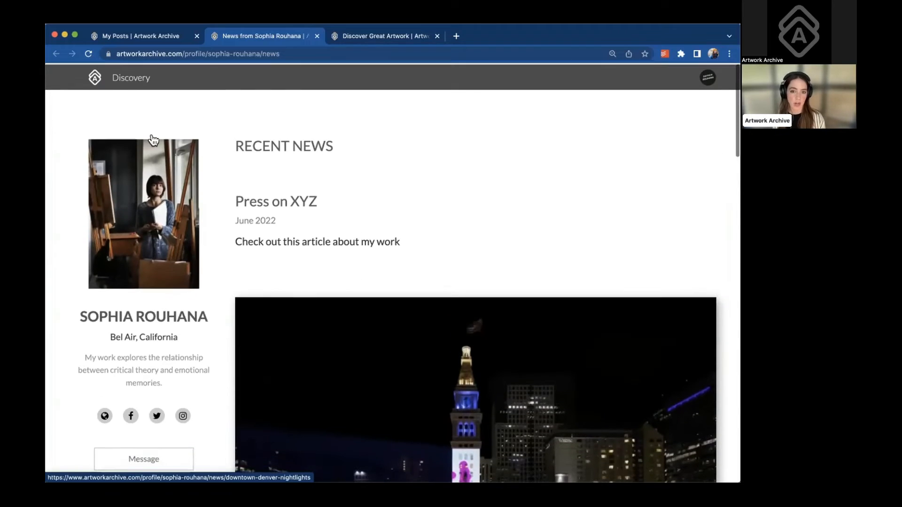
pyautogui.click(150, 37)
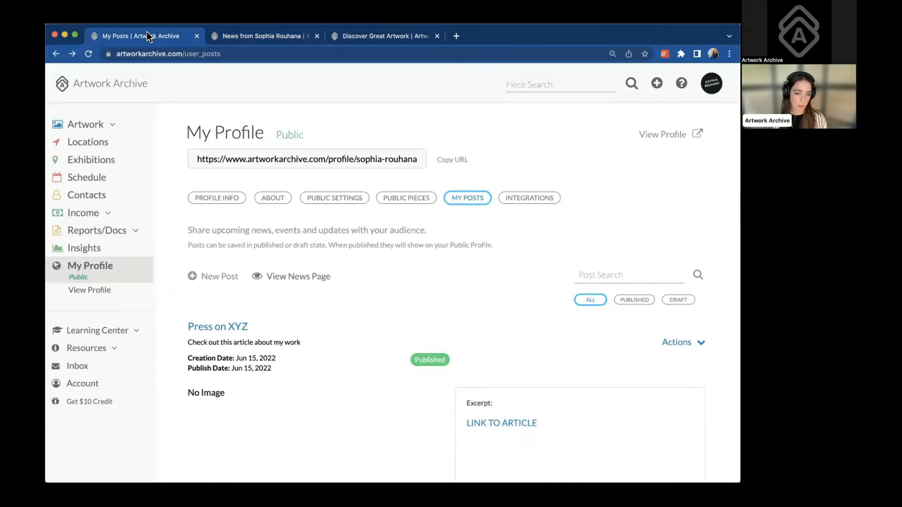
# Close the Discover Great Artwork tab and bring up the portfolio's website embed code
pyautogui.click(436, 36)
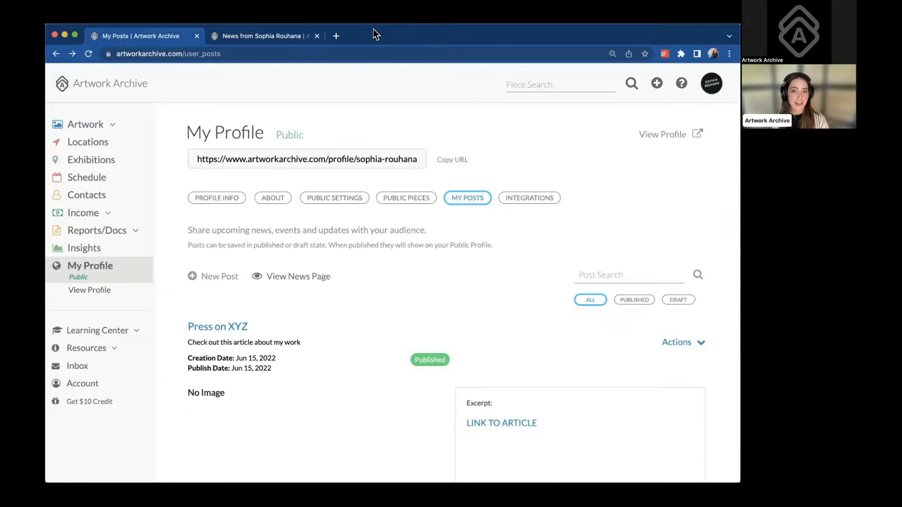
pyautogui.click(530, 198)
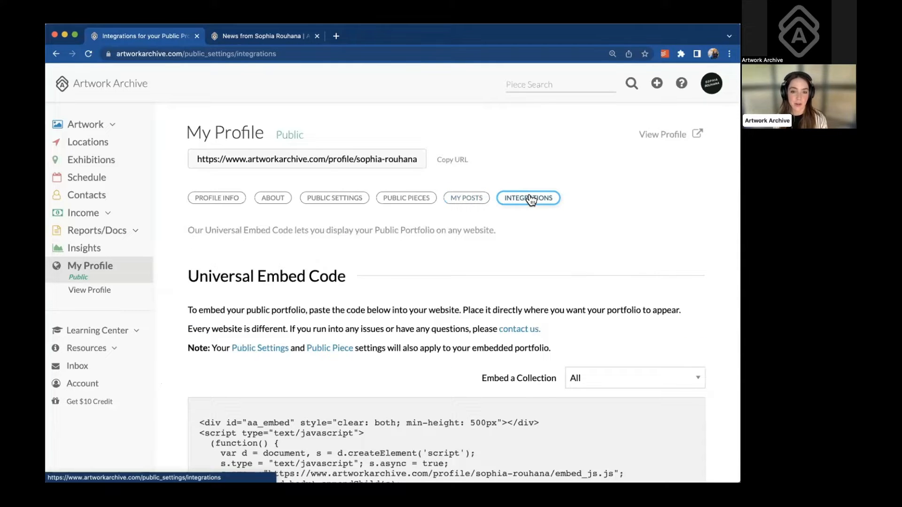
pyautogui.scroll(-1, 499, 253)
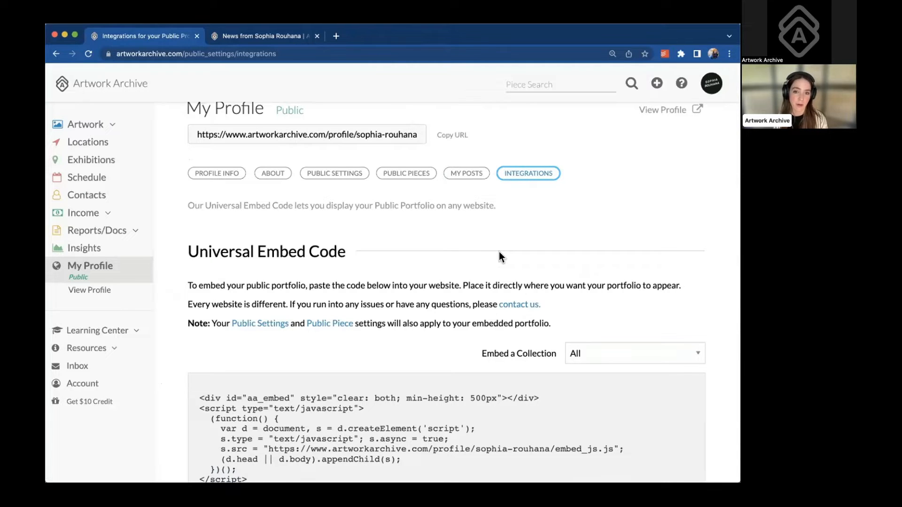
pyautogui.scroll(-5, 499, 252)
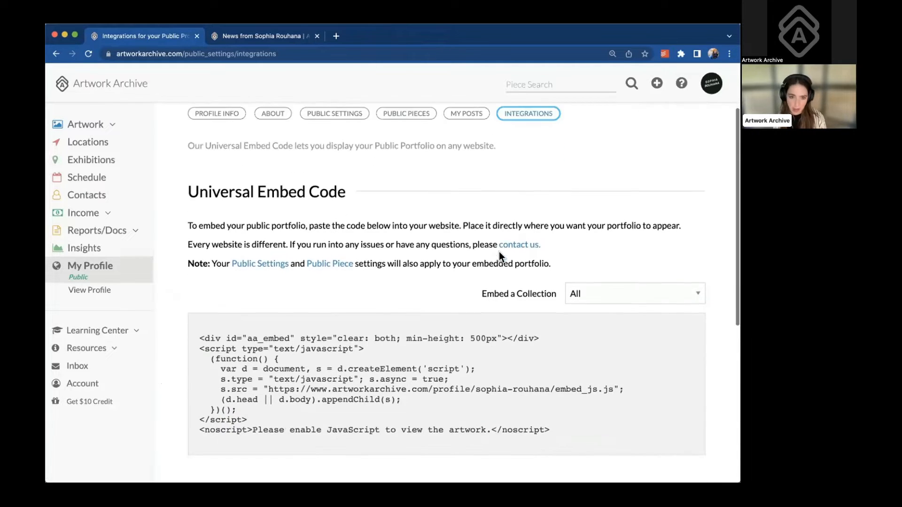
pyautogui.scroll(-4, 499, 252)
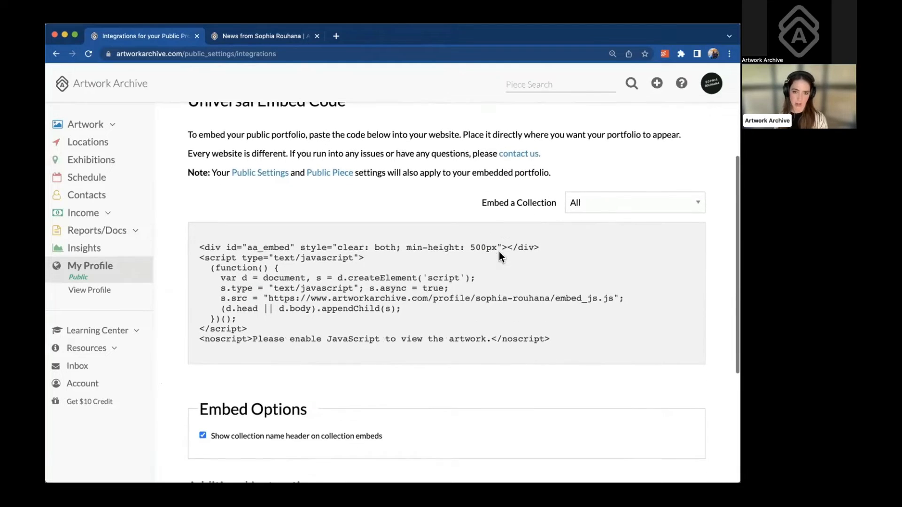
pyautogui.scroll(-3, 499, 252)
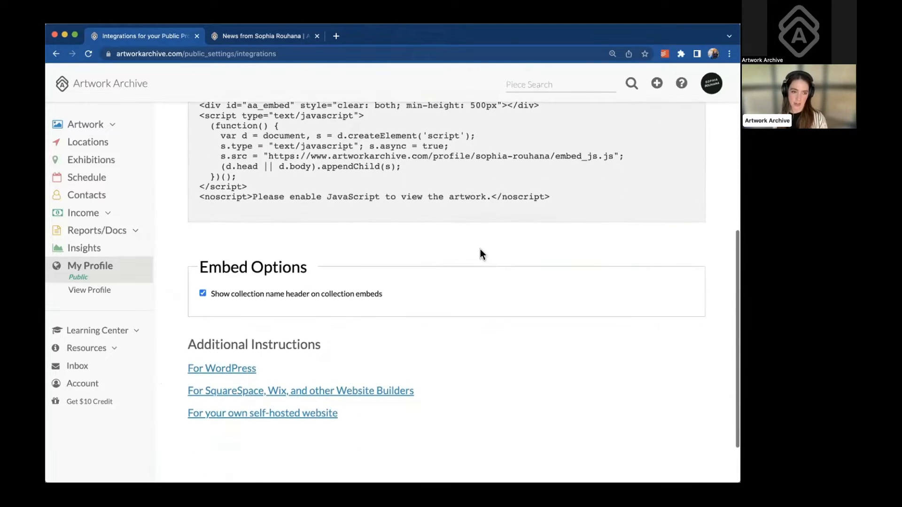
pyautogui.scroll(2, 441, 325)
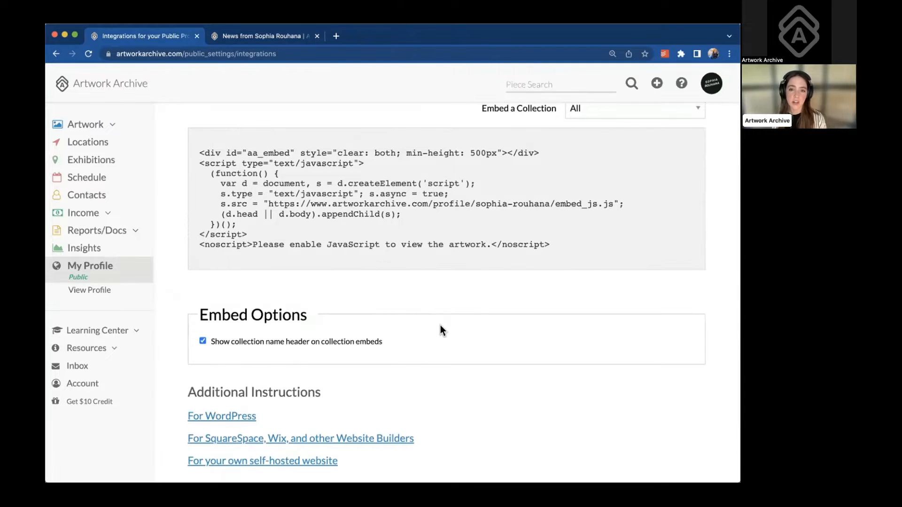
pyautogui.scroll(1, 441, 325)
pyautogui.scroll(-4, 440, 326)
pyautogui.scroll(7, 440, 325)
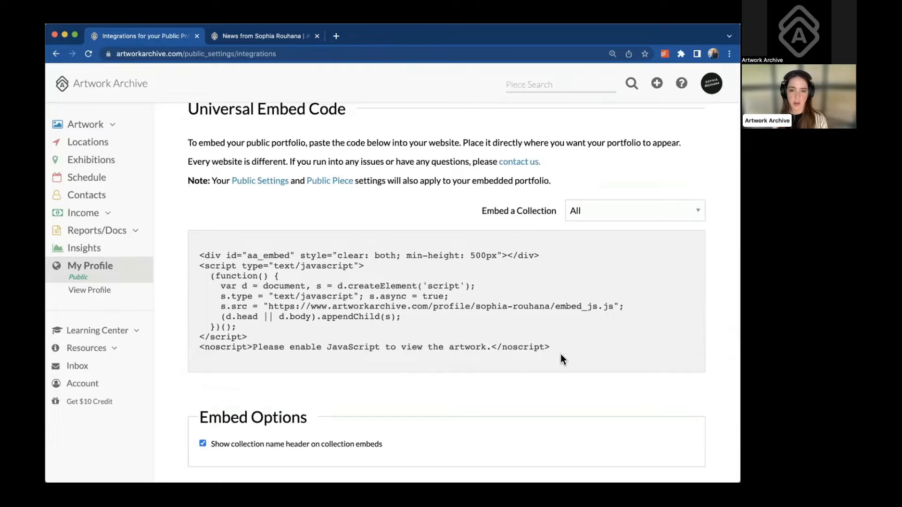
# Select the entire Universal Embed Code block and copy it
pyautogui.moveTo(560, 354); pyautogui.dragTo(196, 254)
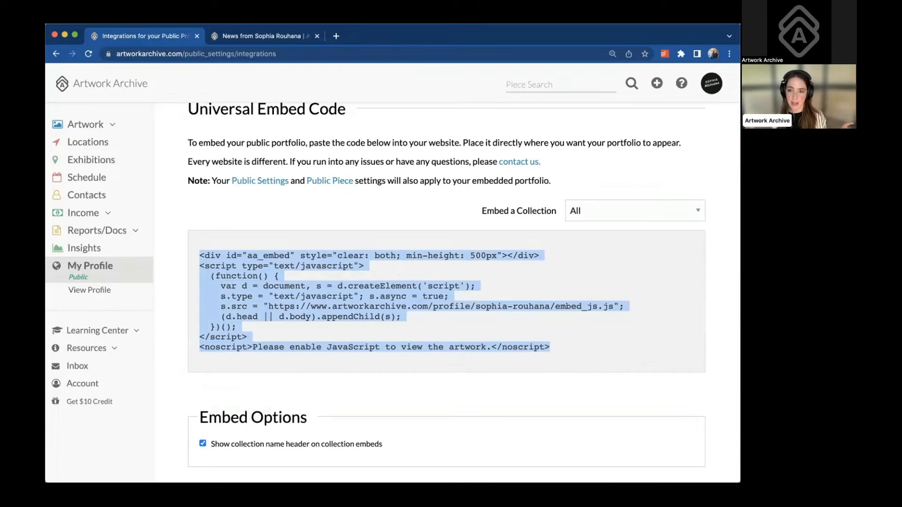
pyautogui.press('super+Tab')
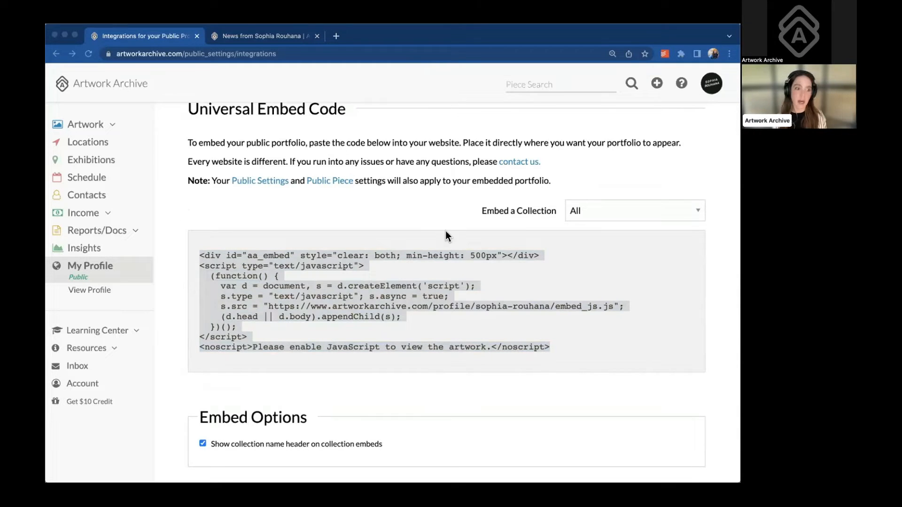
pyautogui.press('super+Tab')
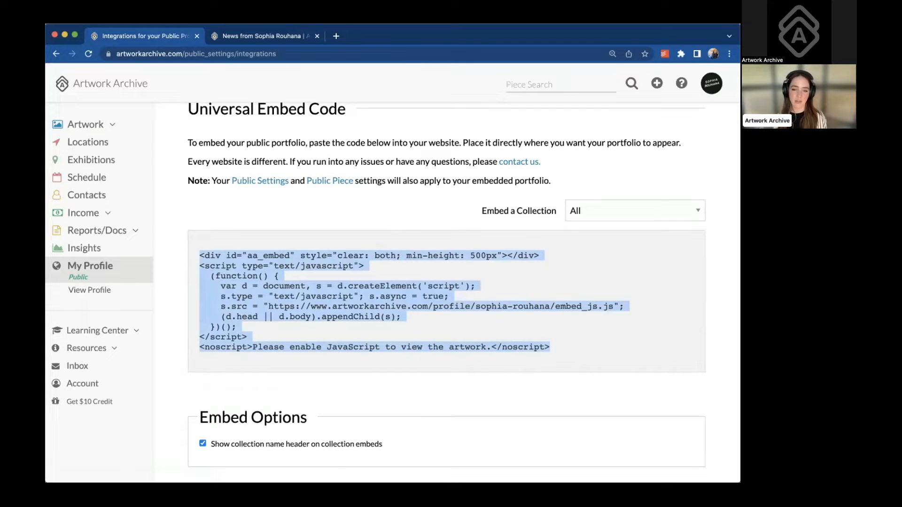
pyautogui.scroll(-4, 180, 332)
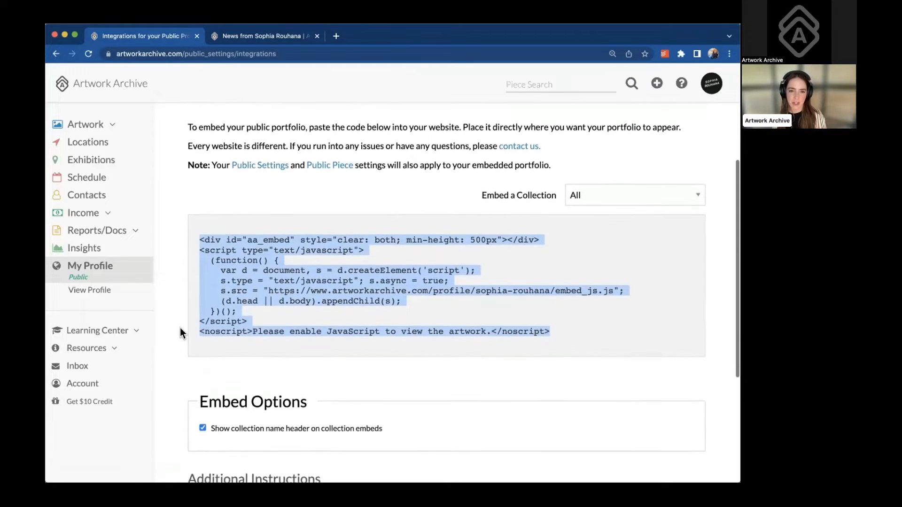
pyautogui.scroll(-4, 180, 332)
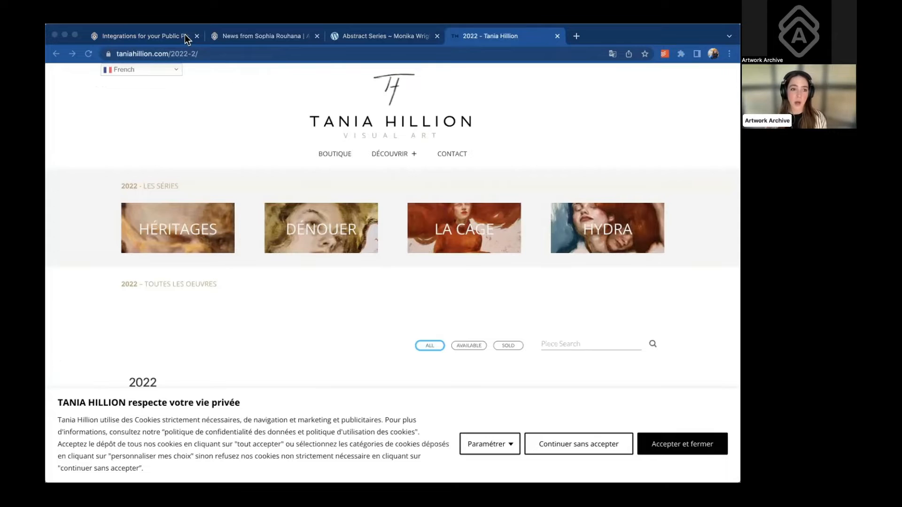
# Browse the Abstract Series example site and its embedded portfolio
pyautogui.click(374, 36)
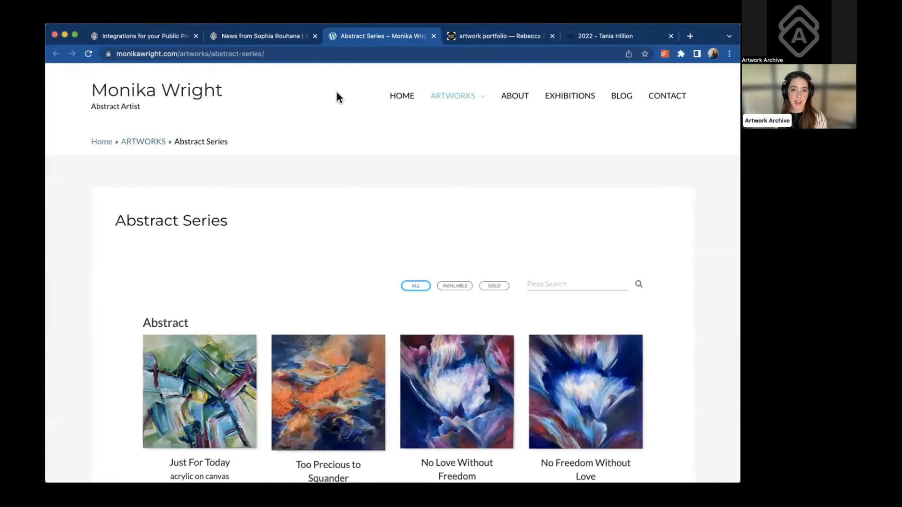
pyautogui.scroll(-2, 293, 199)
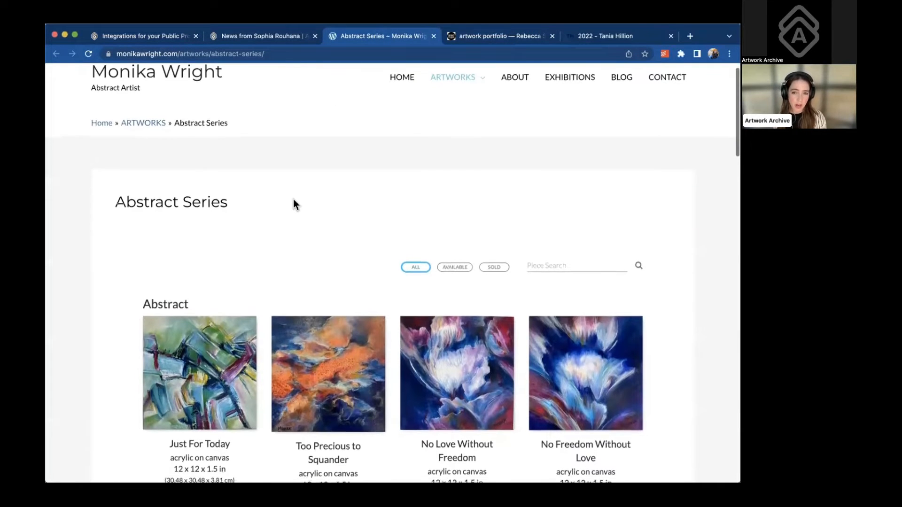
pyautogui.scroll(-3, 293, 200)
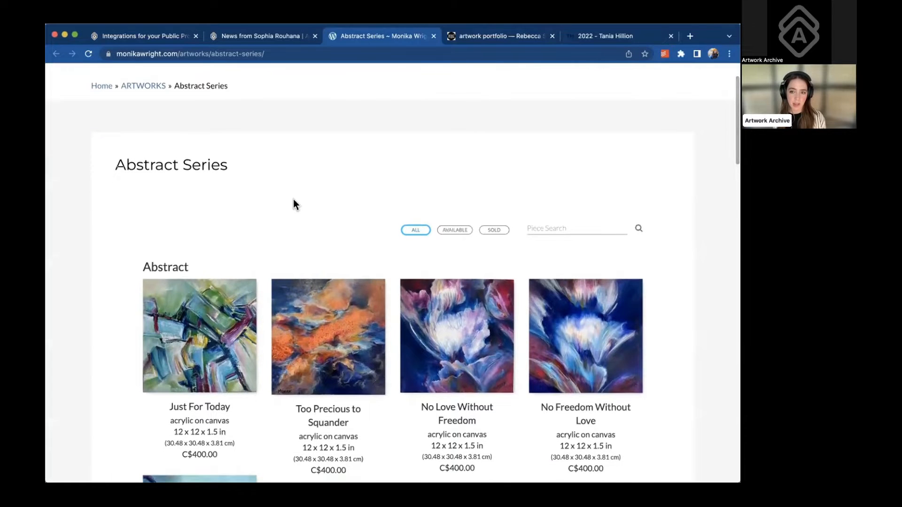
pyautogui.scroll(-5, 294, 200)
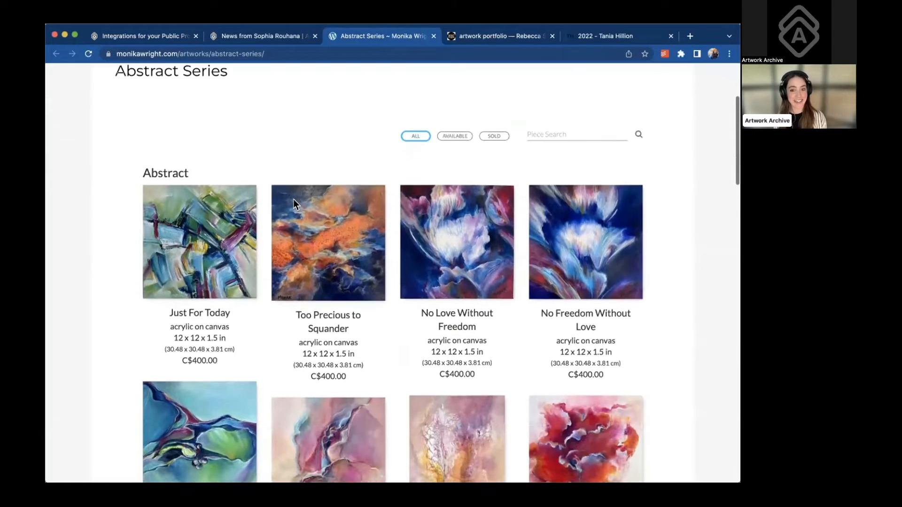
pyautogui.scroll(-5, 294, 200)
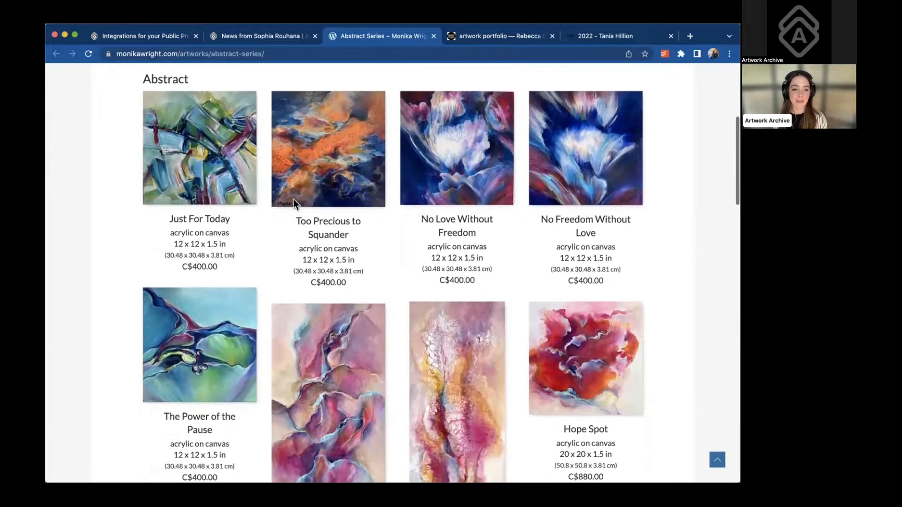
pyautogui.scroll(-7, 293, 199)
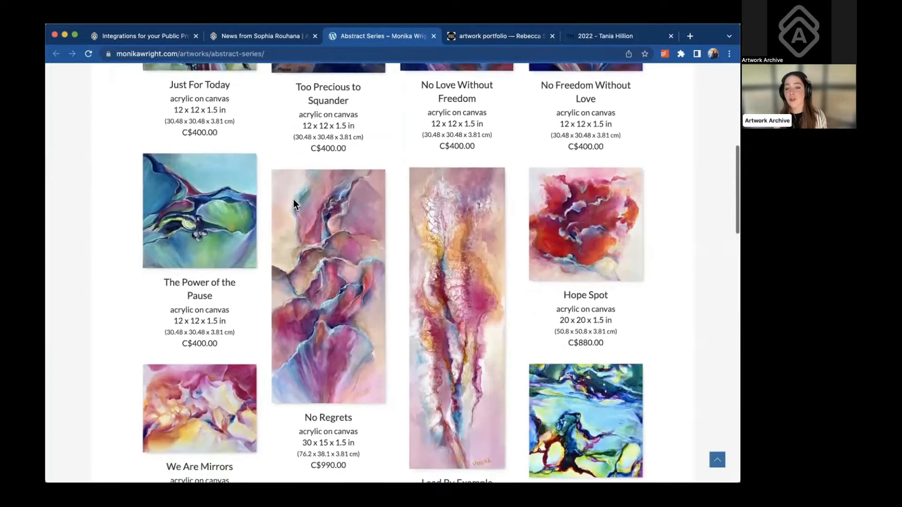
pyautogui.scroll(-6, 293, 199)
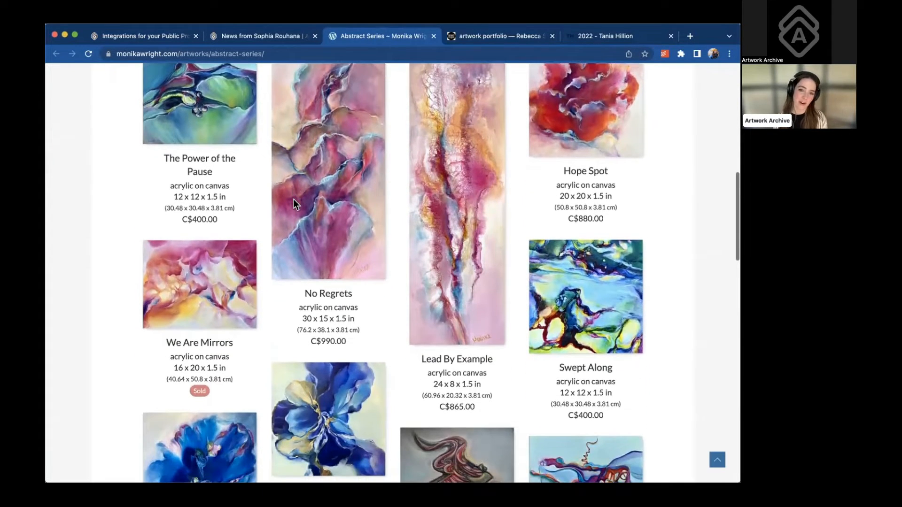
pyautogui.scroll(7, 294, 199)
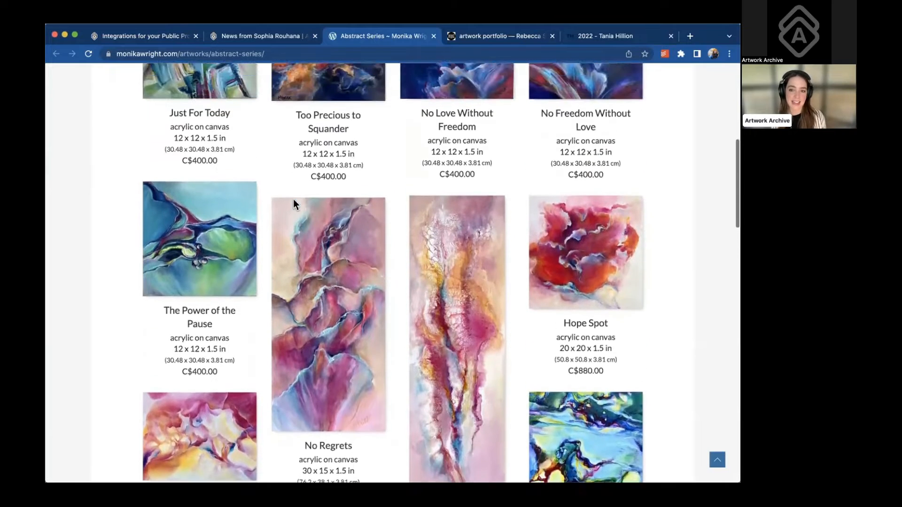
pyautogui.scroll(3, 293, 199)
# On the artwork portfolio site, open We Are Made of Stars and step through the next two pieces
pyautogui.click(500, 37)
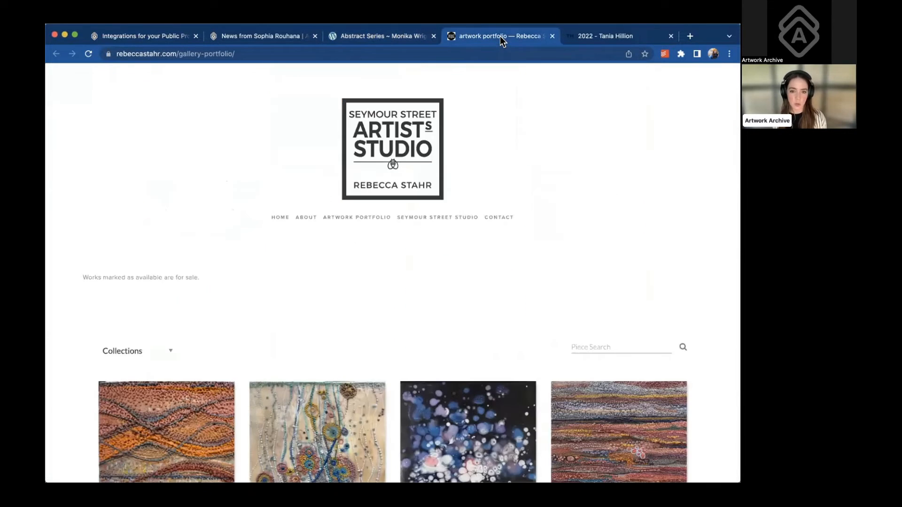
pyautogui.scroll(-3, 468, 278)
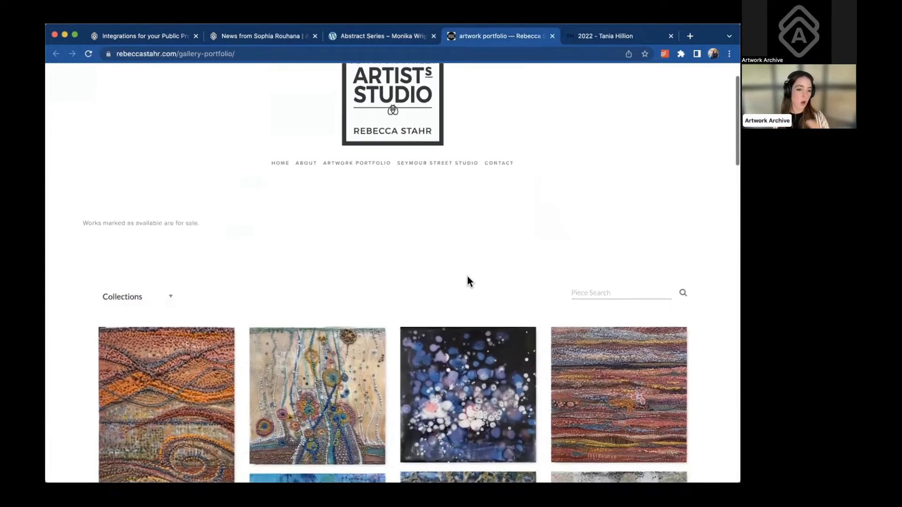
pyautogui.scroll(-3, 468, 278)
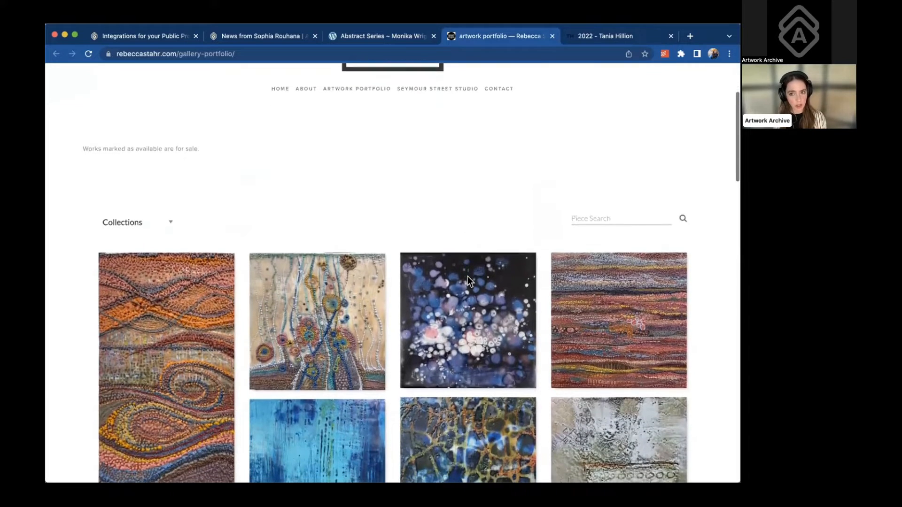
pyautogui.scroll(-2, 467, 277)
pyautogui.click(462, 263)
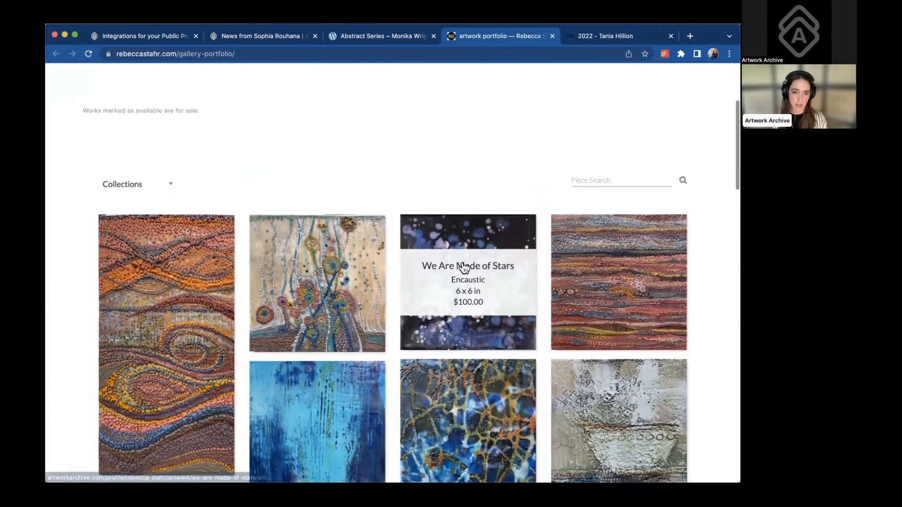
pyautogui.scroll(-3, 534, 232)
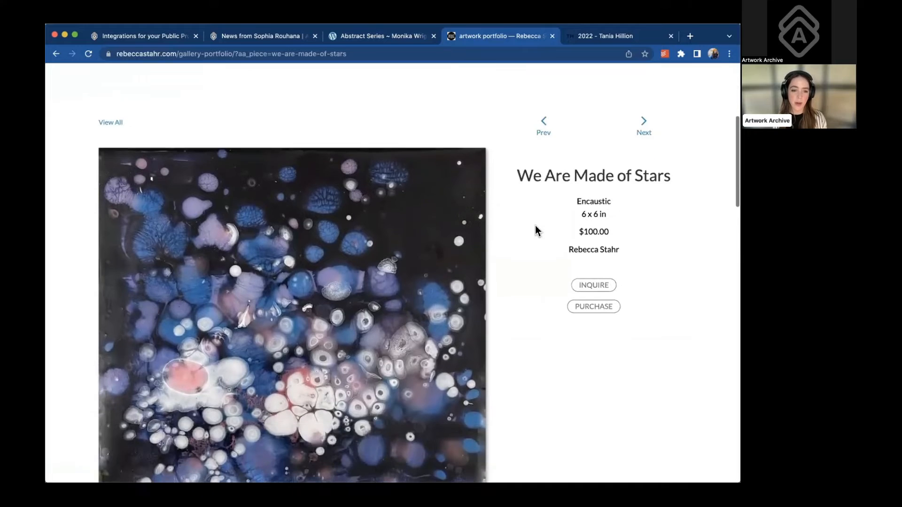
pyautogui.click(656, 113)
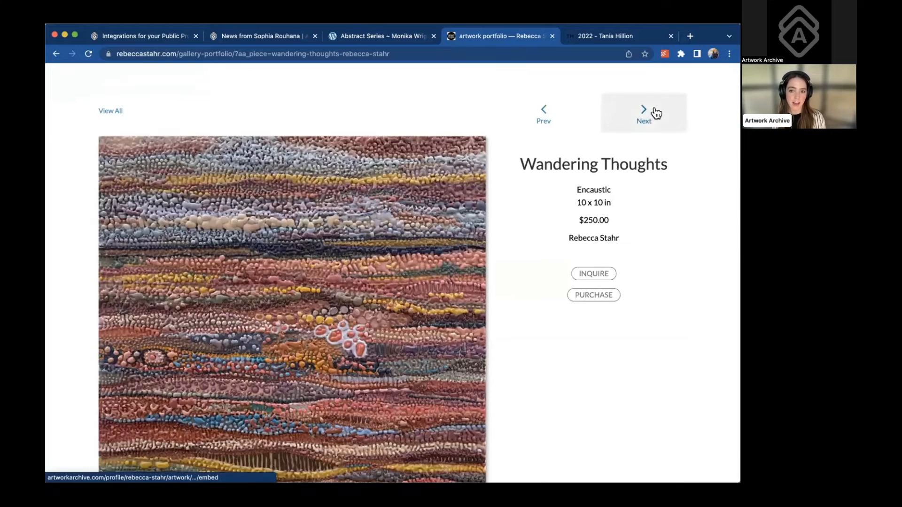
pyautogui.click(654, 112)
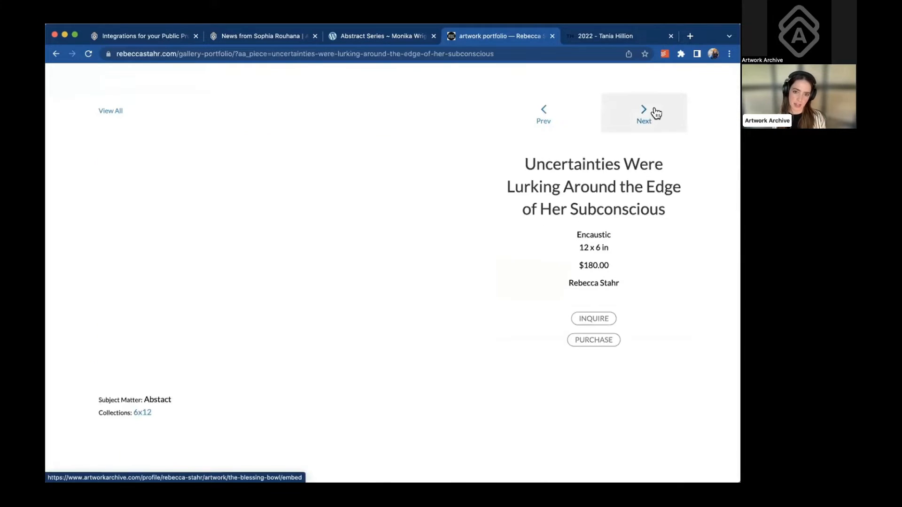
# Switch to the 2022 series site, accept its cookies, and scroll through the home page
pyautogui.click(617, 36)
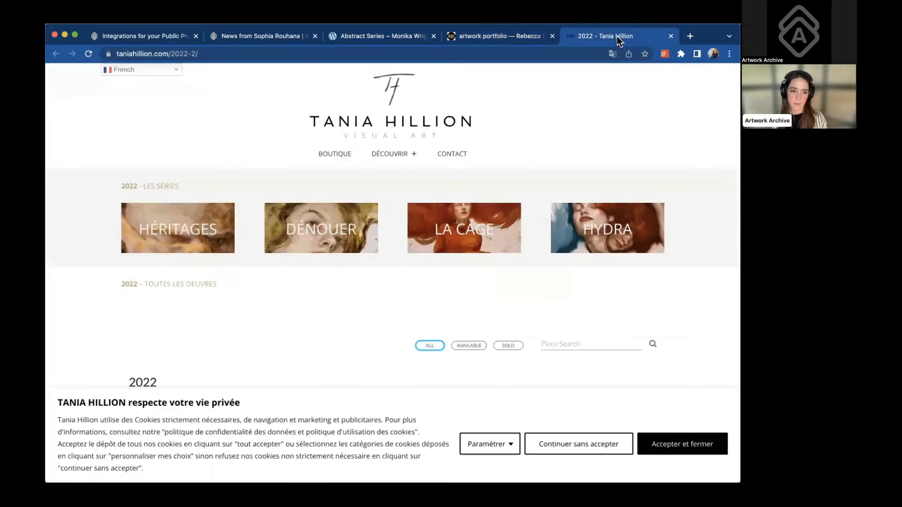
pyautogui.scroll(-3, 566, 207)
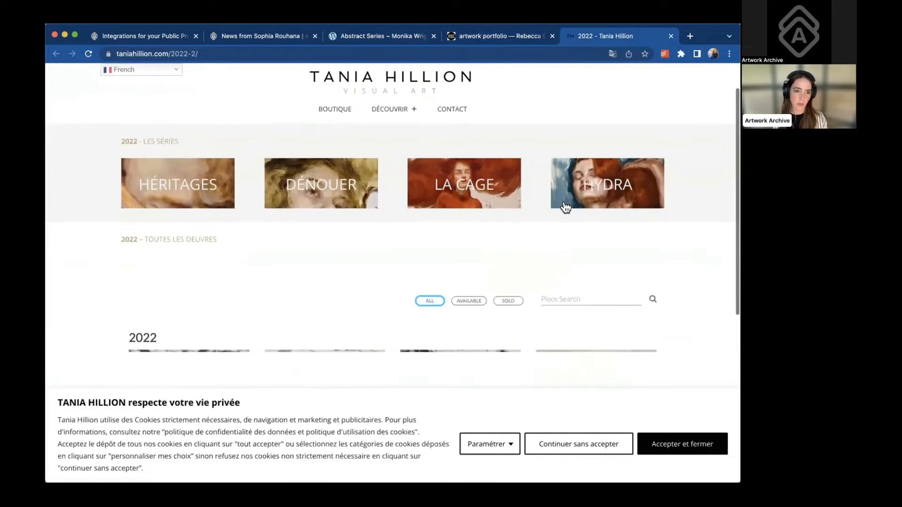
pyautogui.click(667, 440)
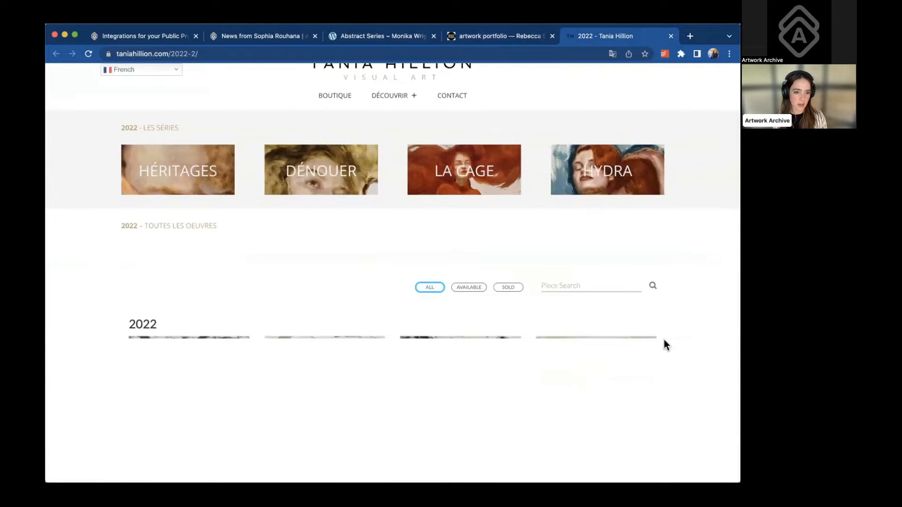
pyautogui.scroll(-2, 667, 329)
pyautogui.scroll(-2, 668, 330)
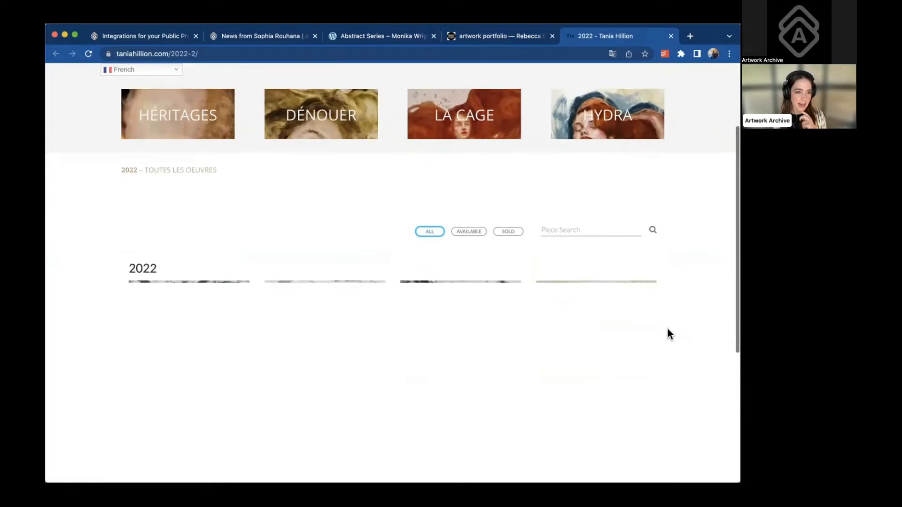
pyautogui.scroll(-2, 668, 330)
pyautogui.scroll(3, 526, 272)
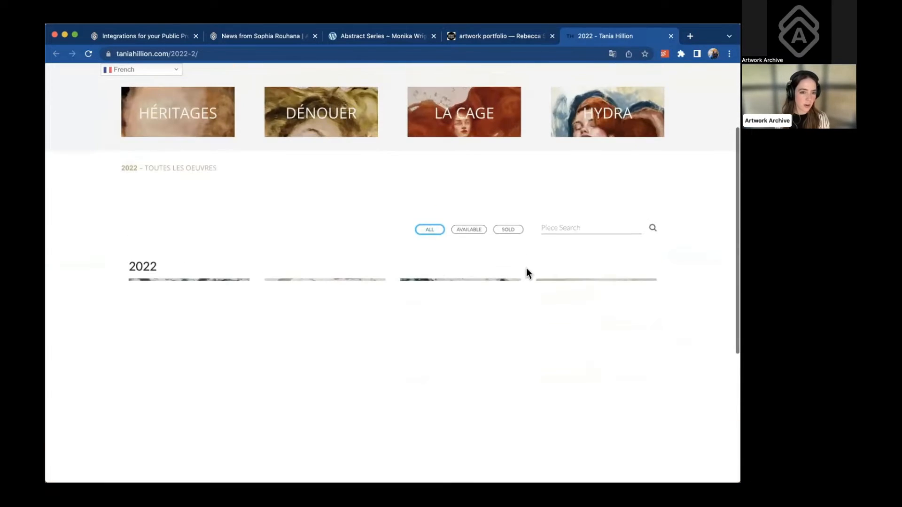
pyautogui.scroll(-2, 486, 256)
pyautogui.scroll(3, 382, 169)
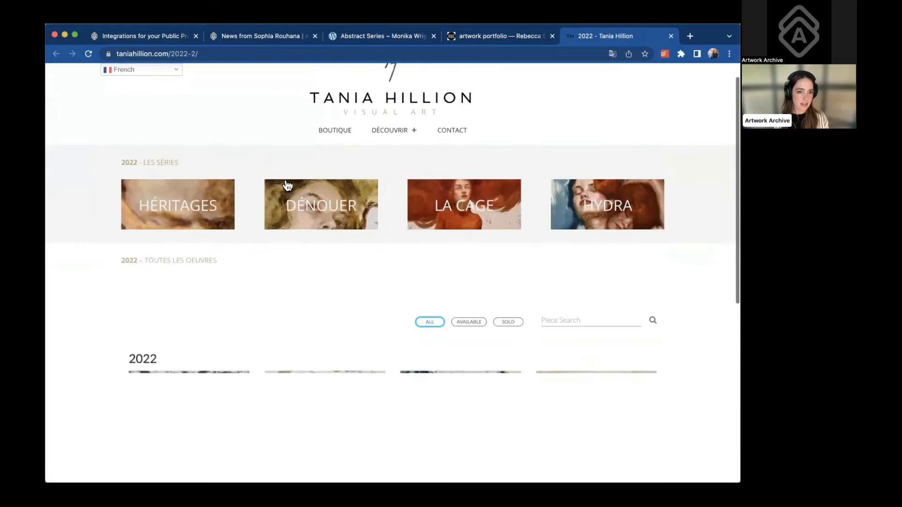
# Open and scroll through the HÉRITAGES series page
pyautogui.click(198, 212)
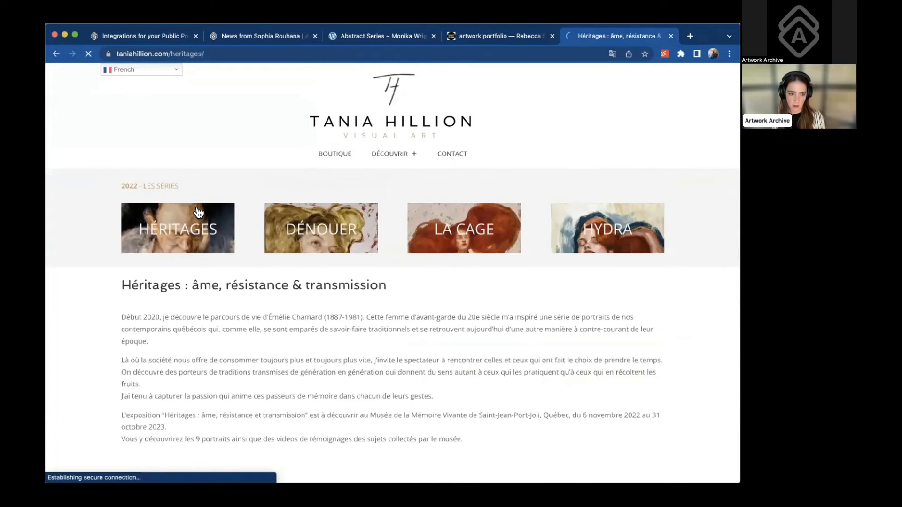
pyautogui.scroll(-3, 275, 332)
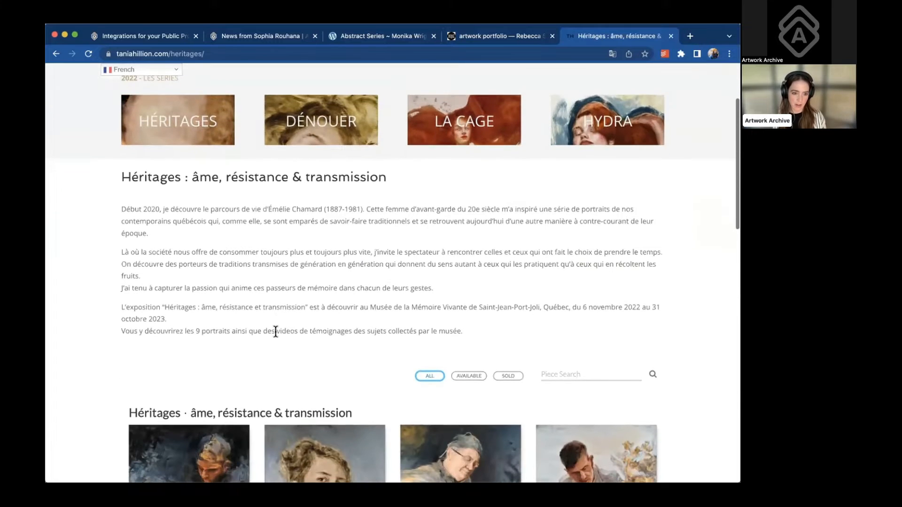
pyautogui.scroll(-3, 275, 331)
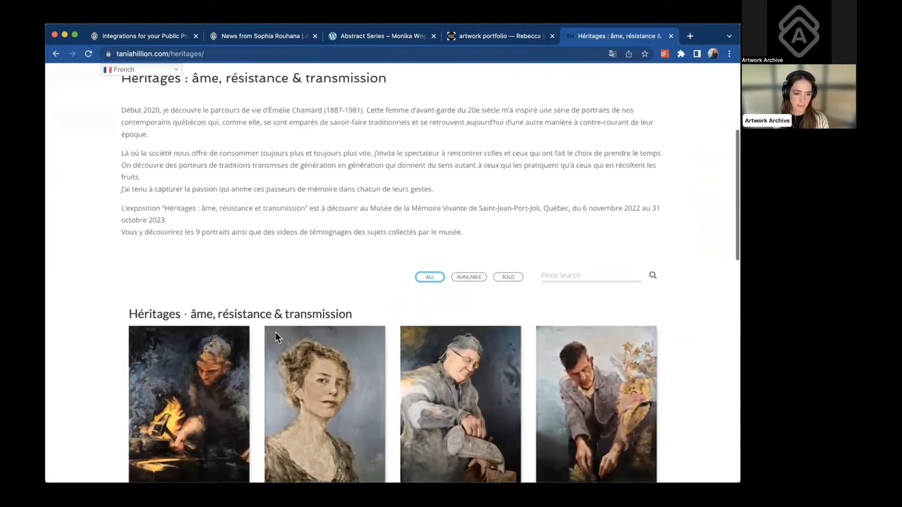
pyautogui.scroll(-2, 275, 332)
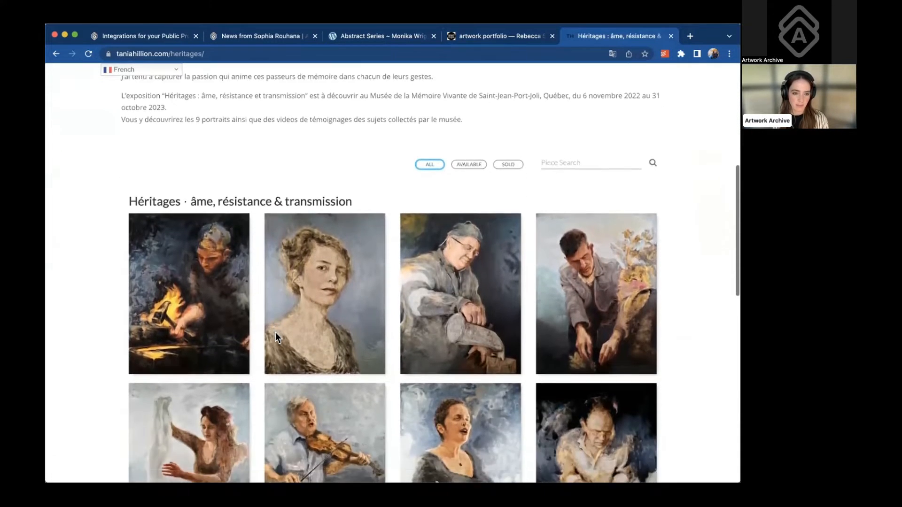
pyautogui.scroll(4, 275, 331)
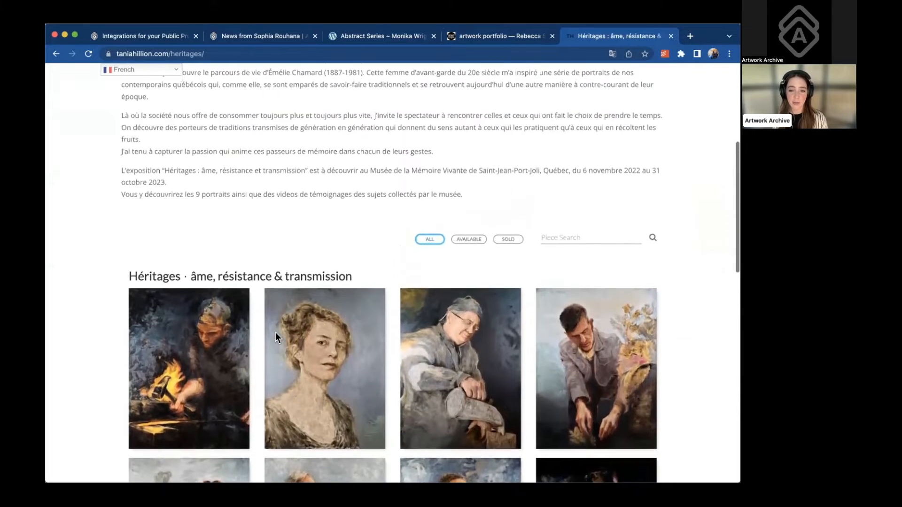
pyautogui.scroll(1, 275, 332)
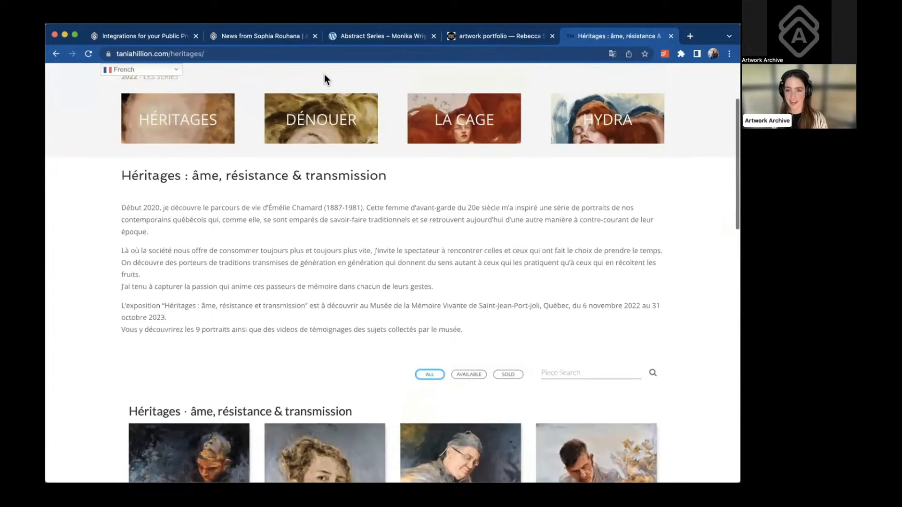
# Open the DÉNOUER series page and browse its portrait gallery
pyautogui.click(310, 127)
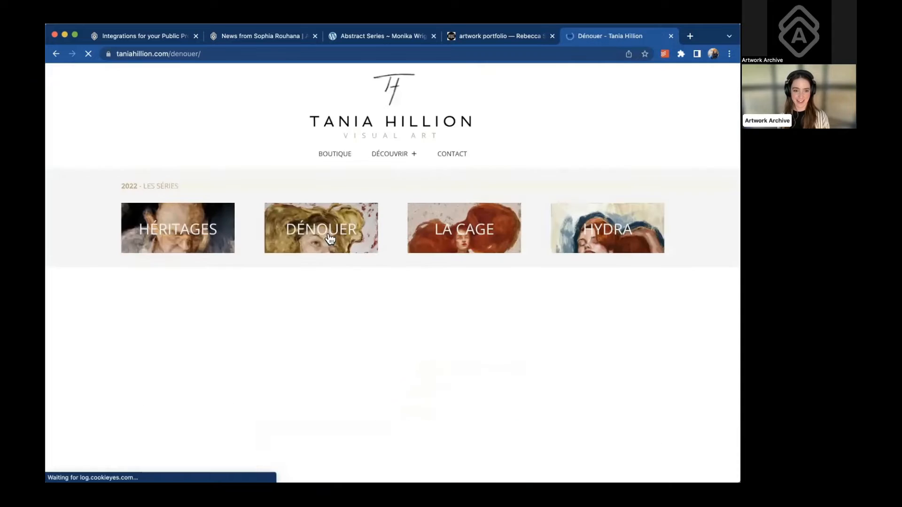
pyautogui.scroll(-3, 340, 301)
pyautogui.scroll(-3, 341, 300)
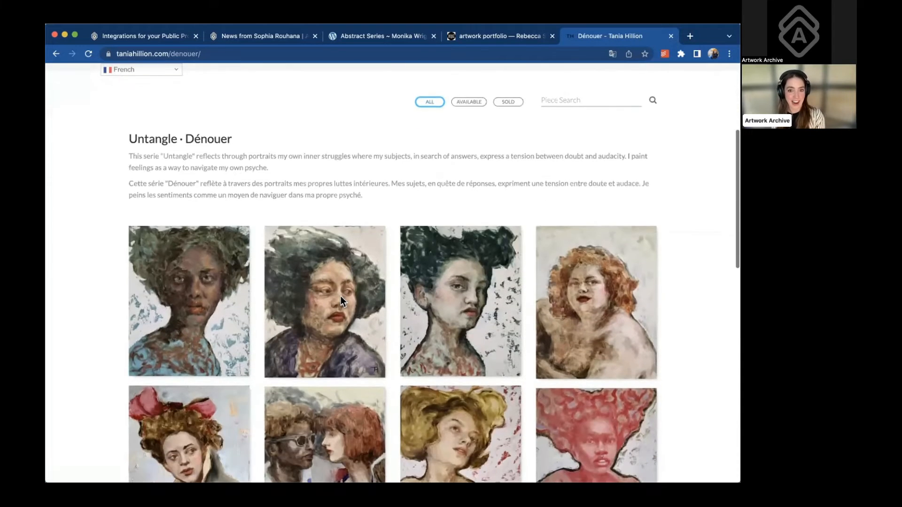
pyautogui.scroll(-3, 341, 301)
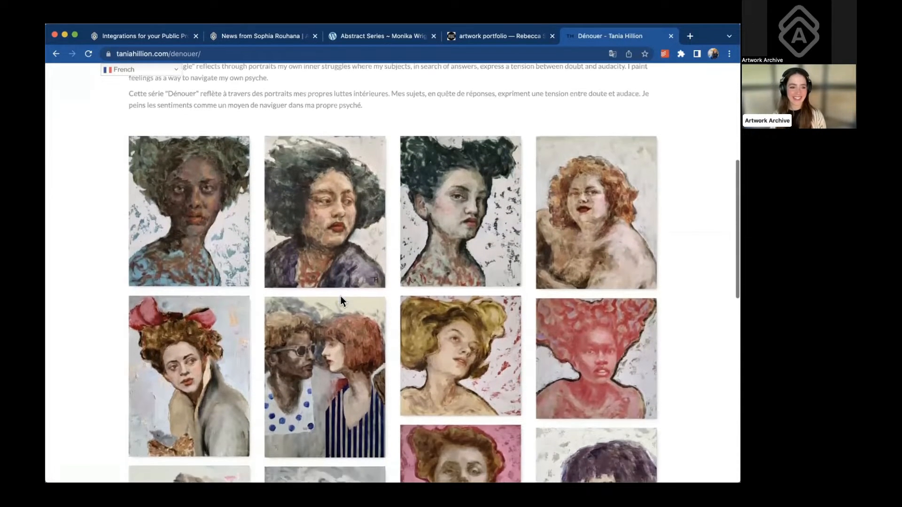
pyautogui.scroll(-3, 342, 300)
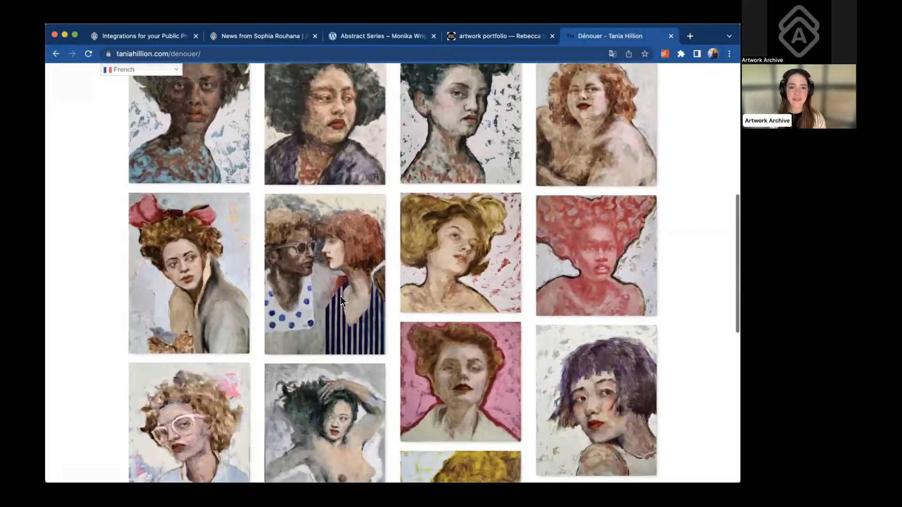
pyautogui.scroll(-3, 341, 301)
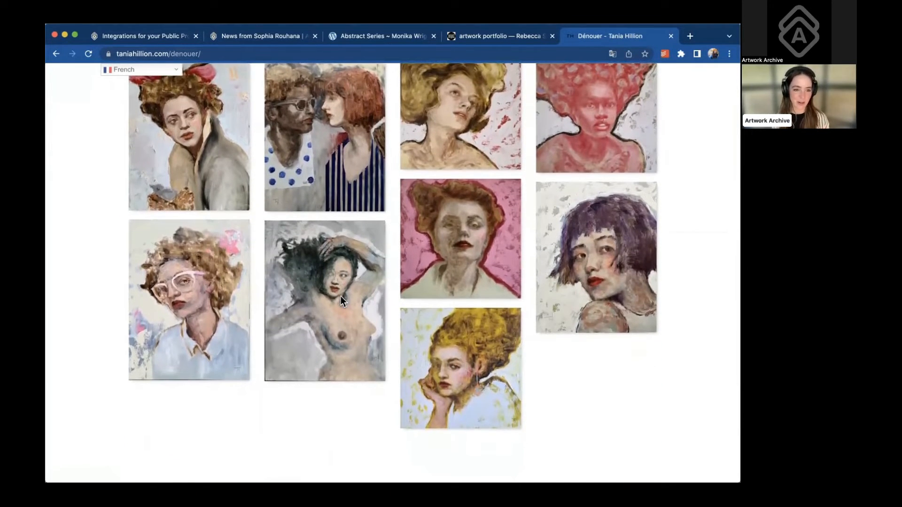
pyautogui.scroll(1, 341, 301)
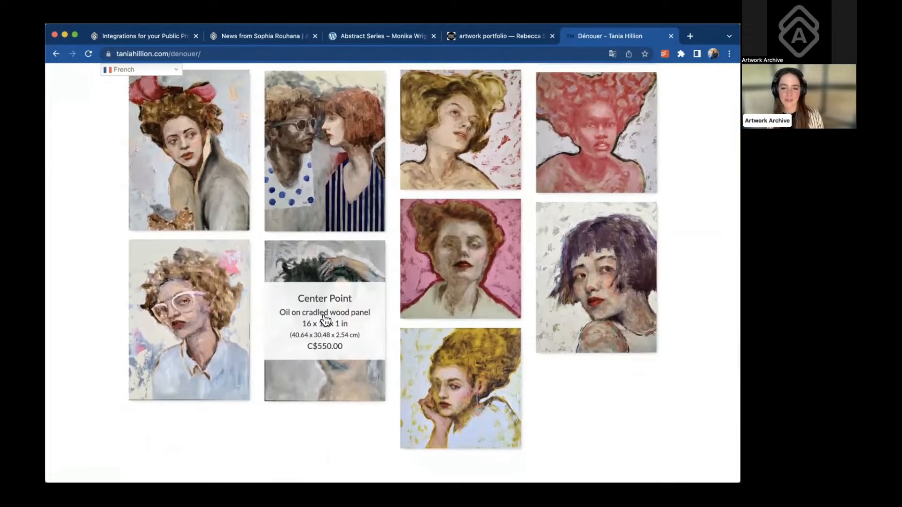
pyautogui.scroll(10, 340, 296)
# Return to the Integrations page and open the public profile in a new tab
pyautogui.click(157, 35)
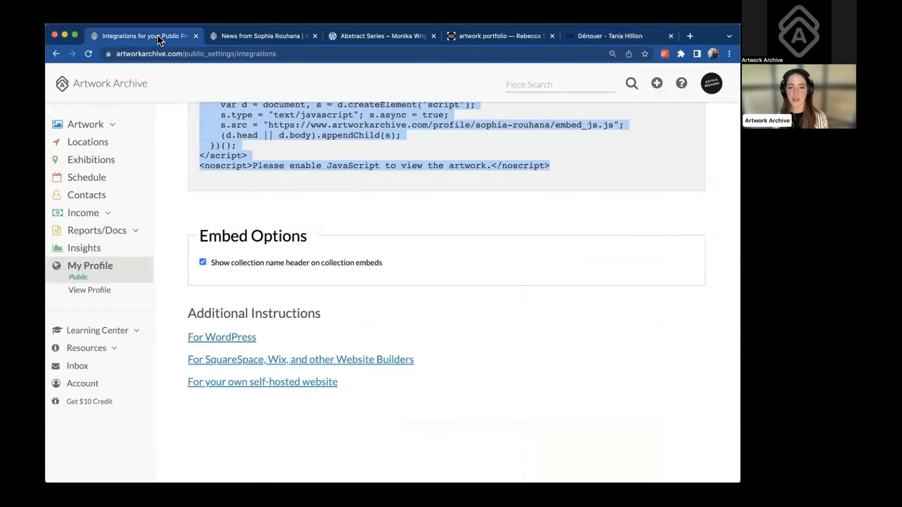
pyautogui.scroll(8, 256, 210)
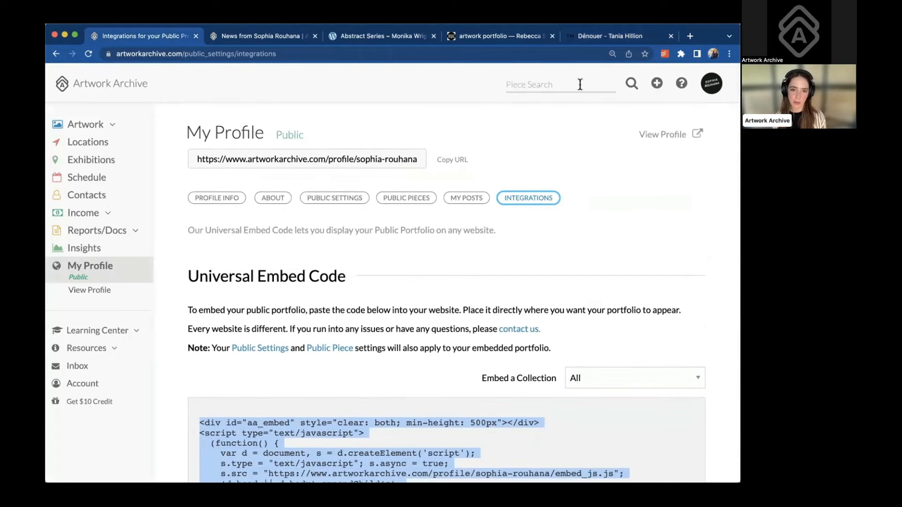
pyautogui.click(657, 131)
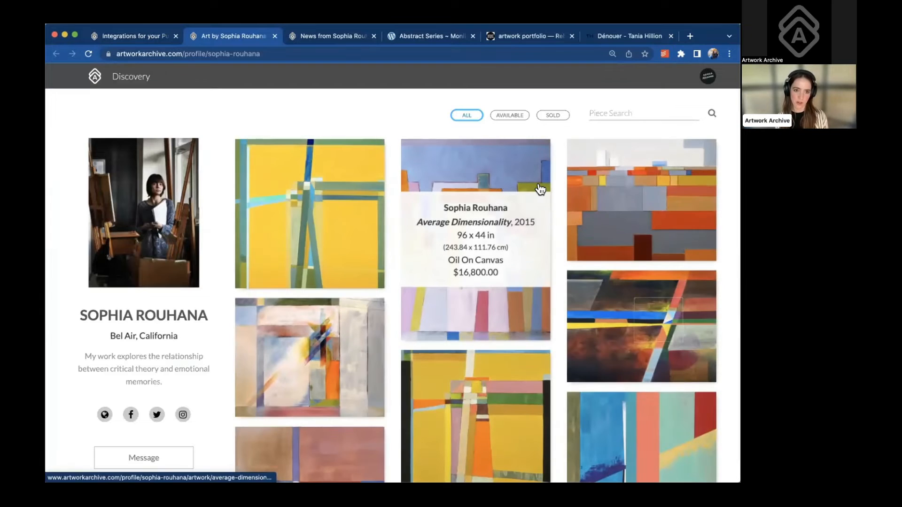
pyautogui.scroll(-3, 519, 241)
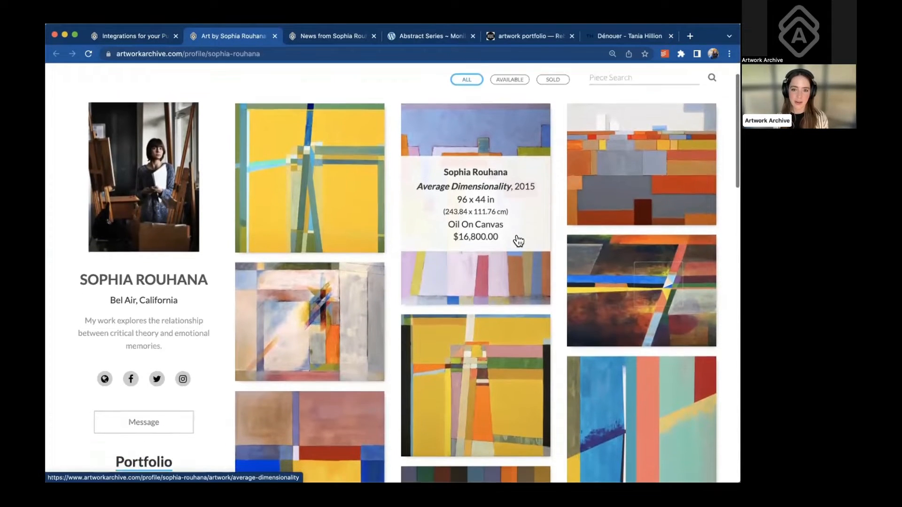
pyautogui.scroll(-3, 519, 241)
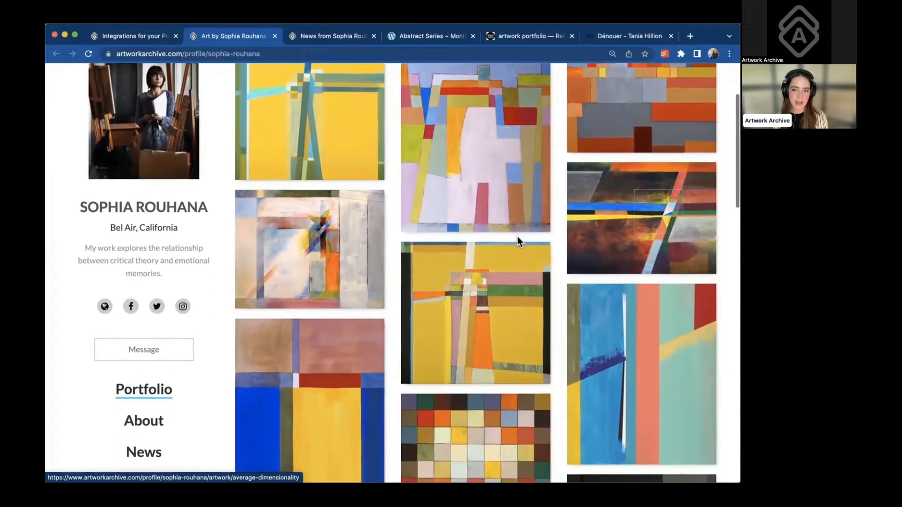
pyautogui.scroll(-1, 520, 241)
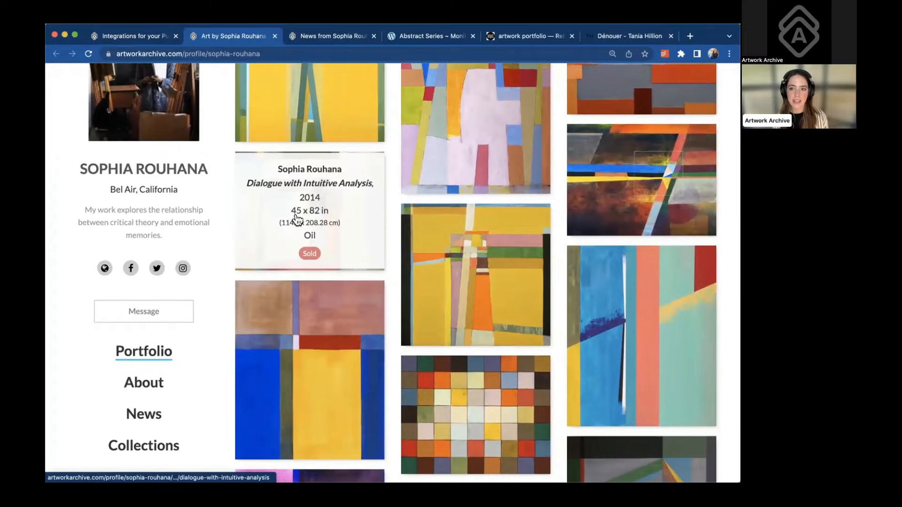
pyautogui.scroll(7, 526, 246)
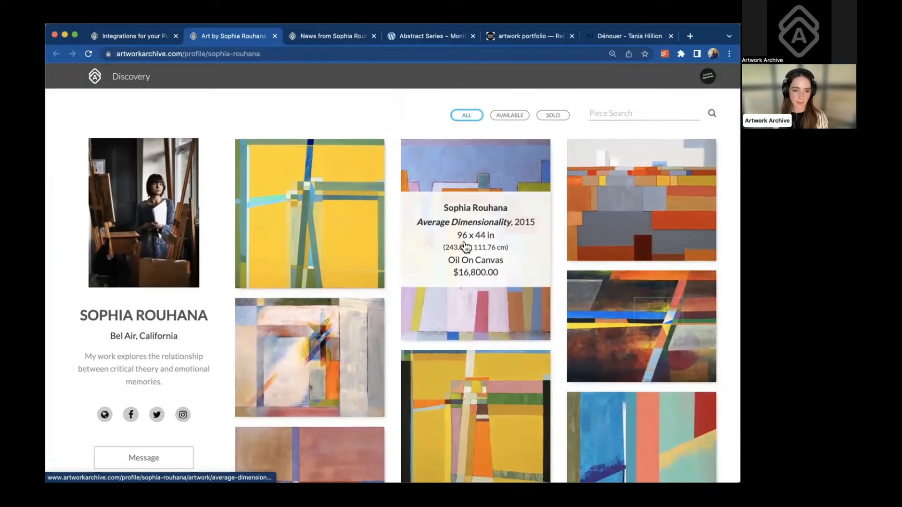
# Open the Average Dimensionality piece: Oil On Canvas, 96 x 44 in, $16,800.00
pyautogui.click(467, 250)
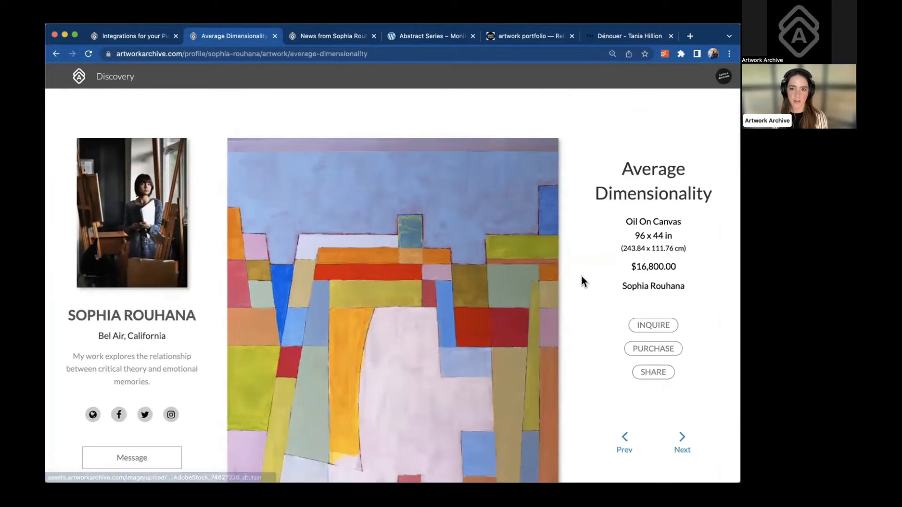
pyautogui.scroll(-1, 582, 278)
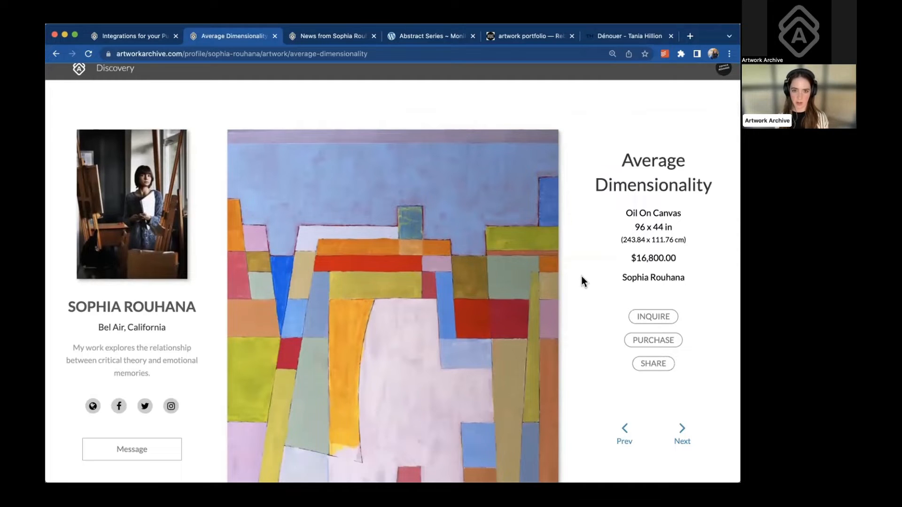
pyautogui.scroll(-2, 582, 277)
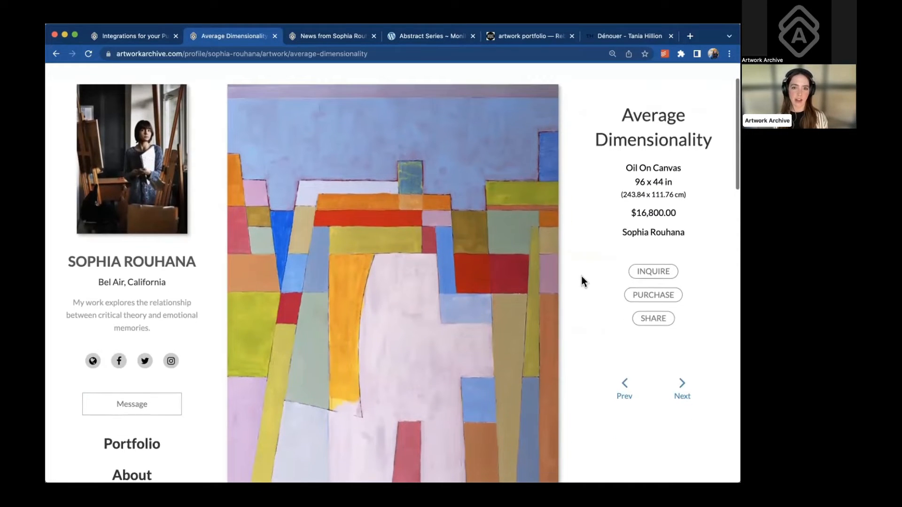
# Start a purchase request and autofill the buyer's saved name, e-mail and address
pyautogui.click(660, 297)
pyautogui.click(377, 183)
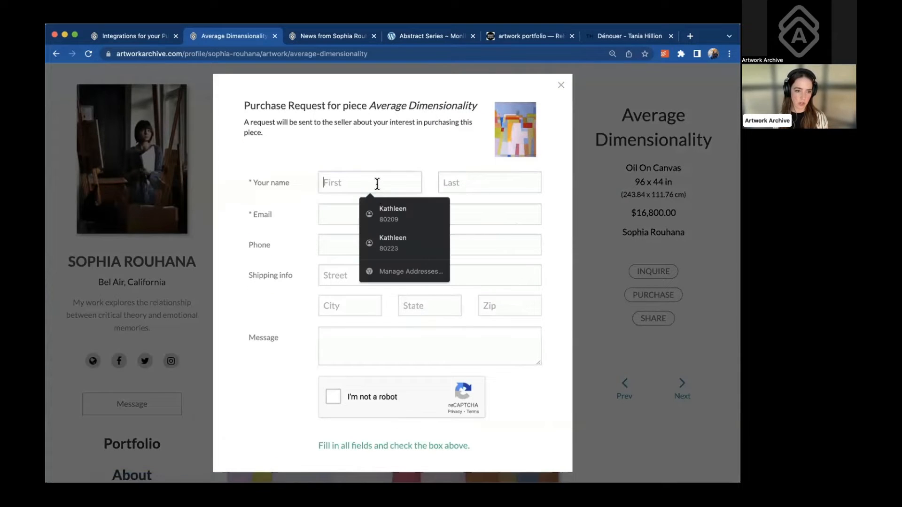
pyautogui.click(383, 206)
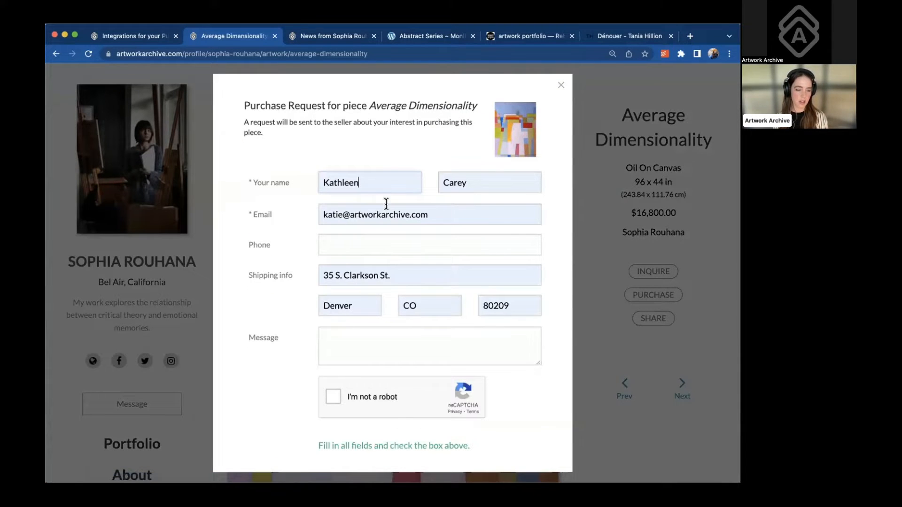
pyautogui.click(400, 284)
pyautogui.press('Escape')
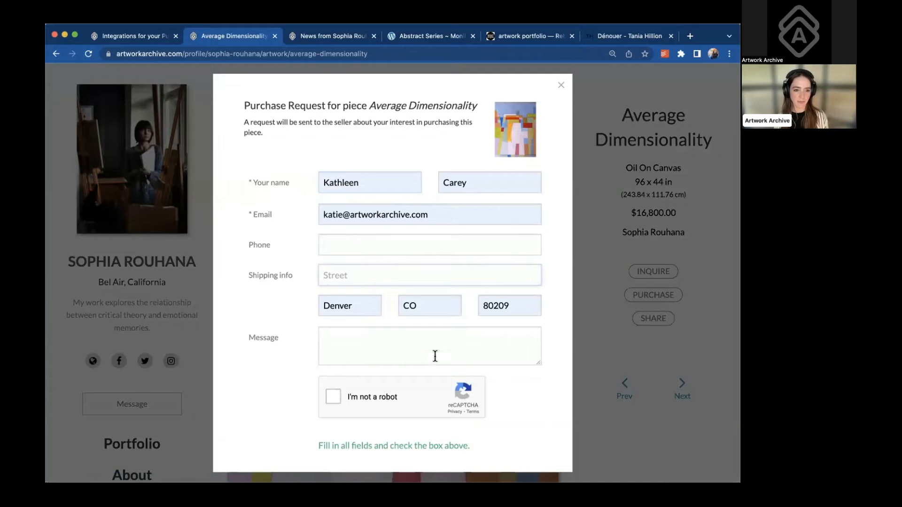
pyautogui.scroll(-1, 435, 357)
# Attempt the not-a-robot check, dismiss the image challenge, and close the form
pyautogui.click(361, 382)
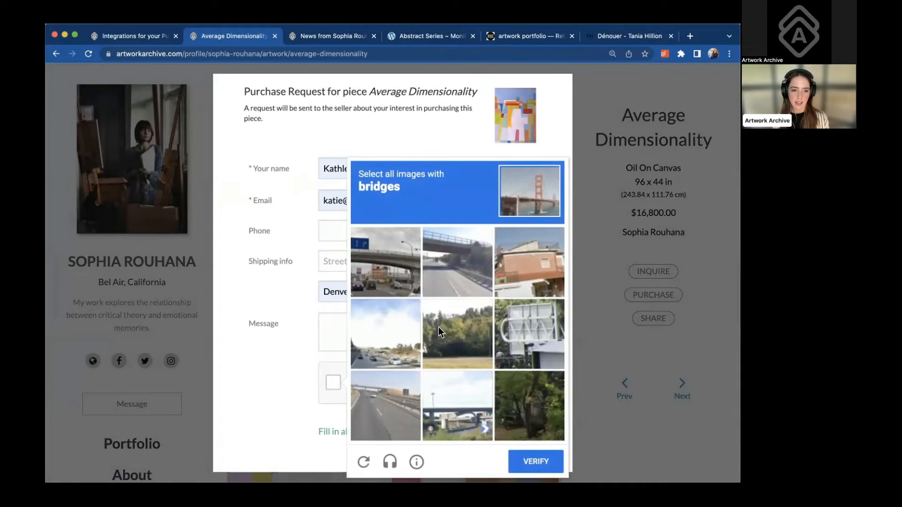
pyautogui.click(552, 137)
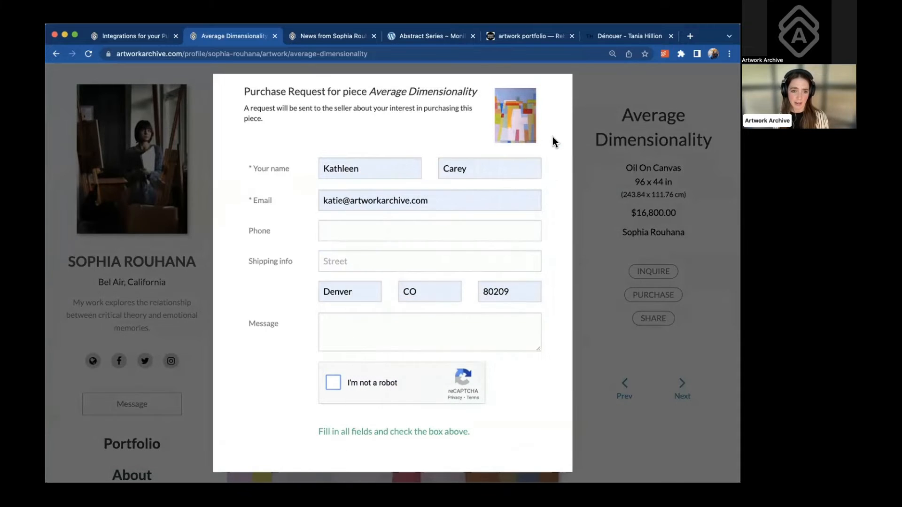
pyautogui.click(556, 92)
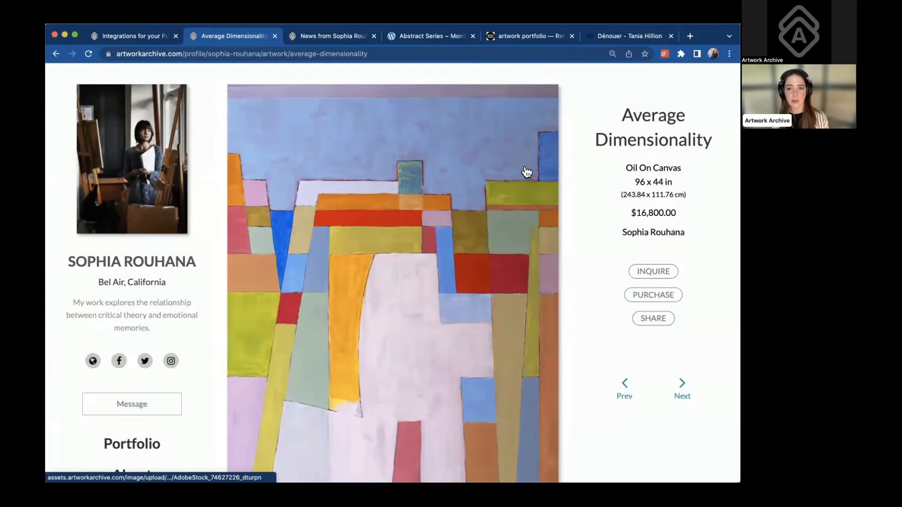
# Reopen the purchase request and enter the buyer's first and last name
pyautogui.click(643, 296)
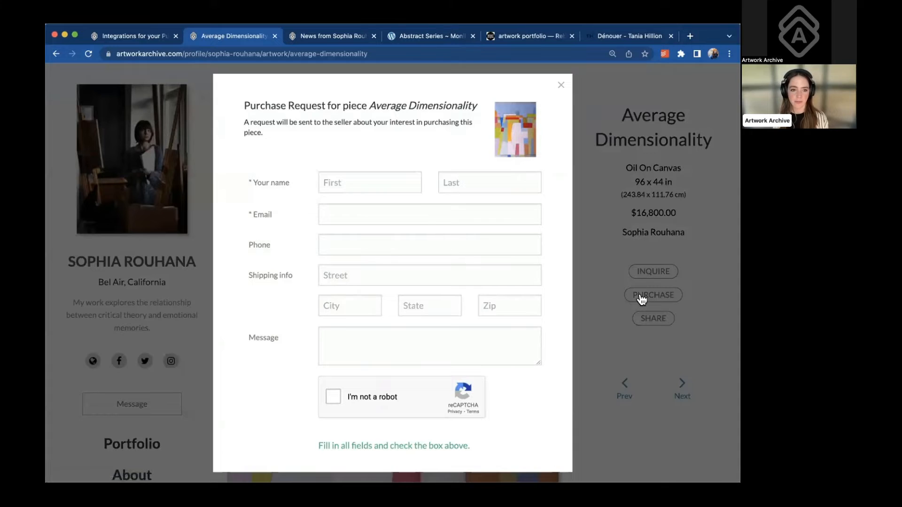
pyautogui.click(368, 184)
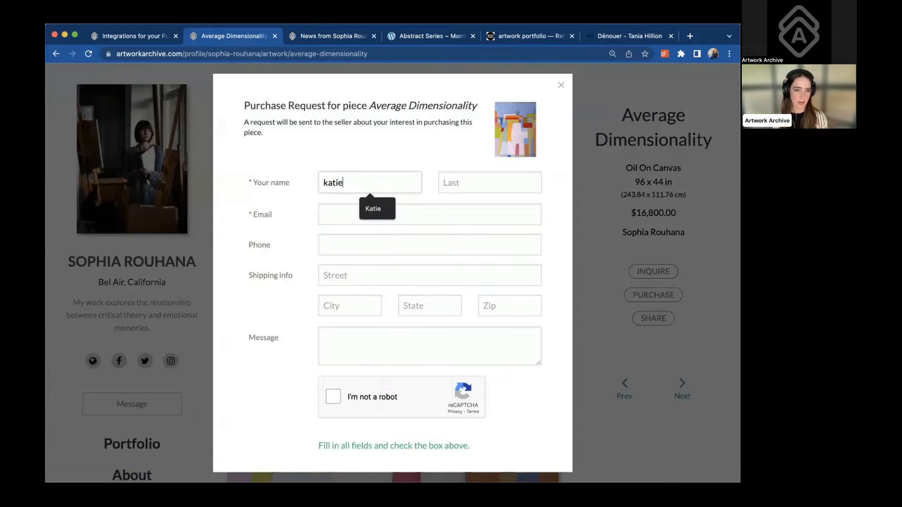
pyautogui.click(373, 209)
pyautogui.click(461, 182)
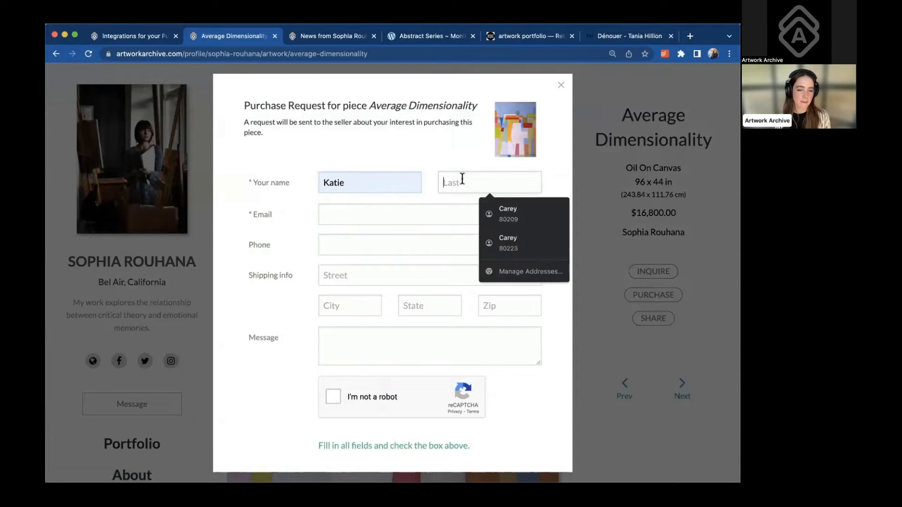
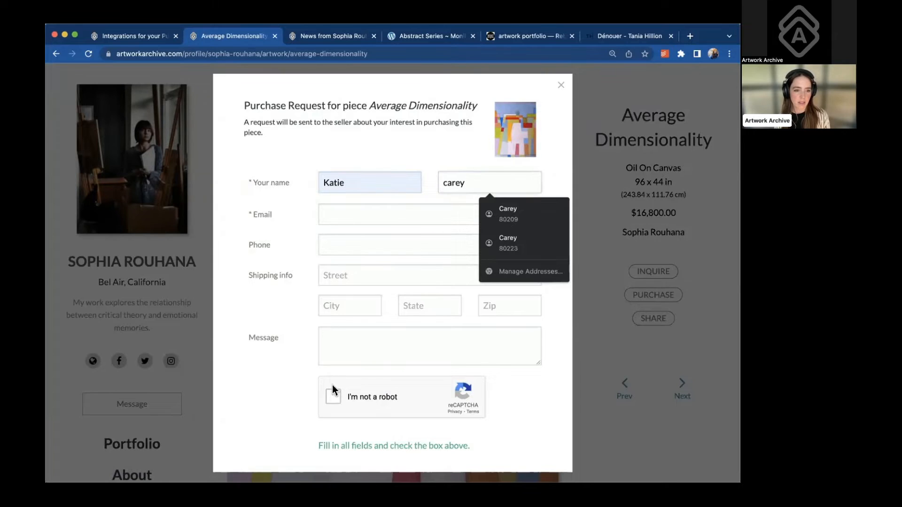
# Pass the not-a-robot verification by selecting the crosswalk tiles
pyautogui.click(332, 391)
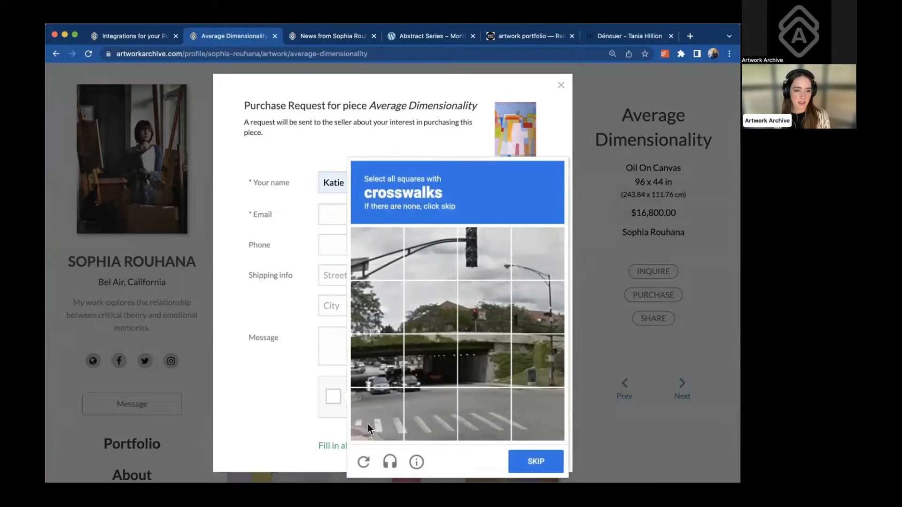
pyautogui.click(369, 429)
pyautogui.click(441, 427)
pyautogui.click(478, 425)
pyautogui.click(526, 425)
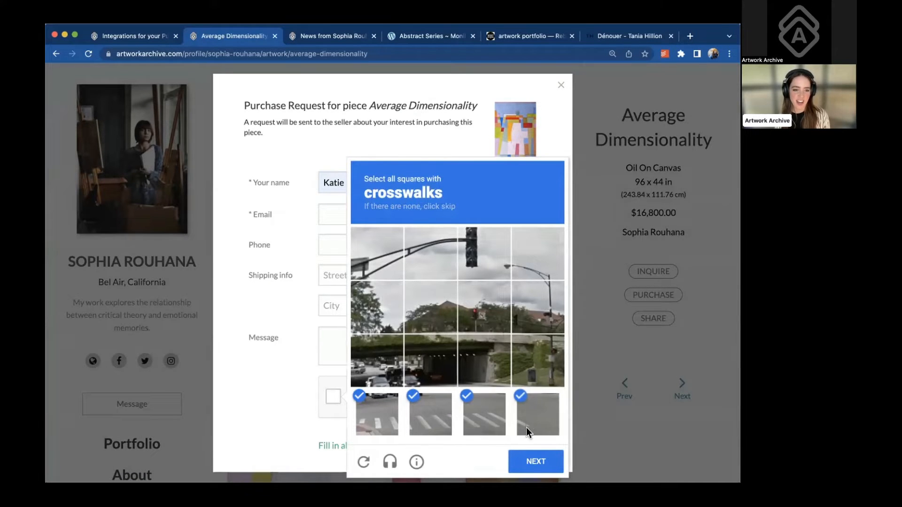
pyautogui.click(532, 458)
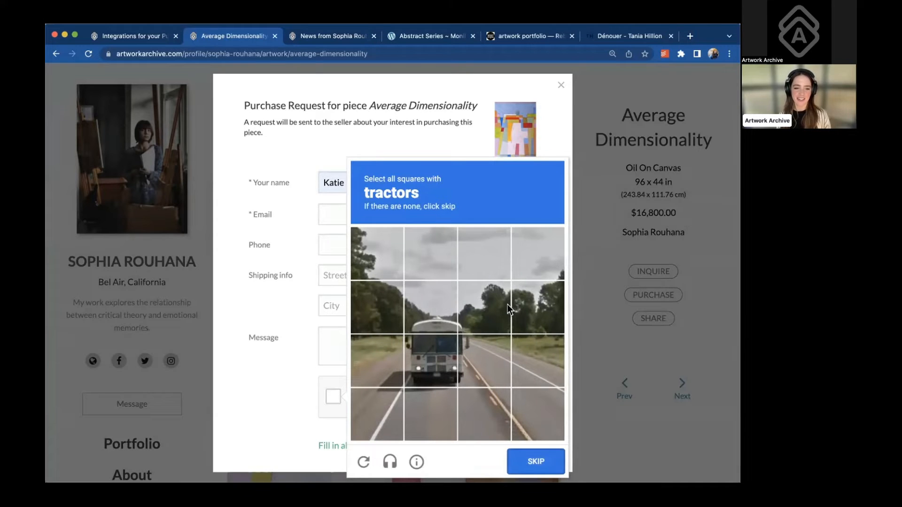
pyautogui.click(531, 461)
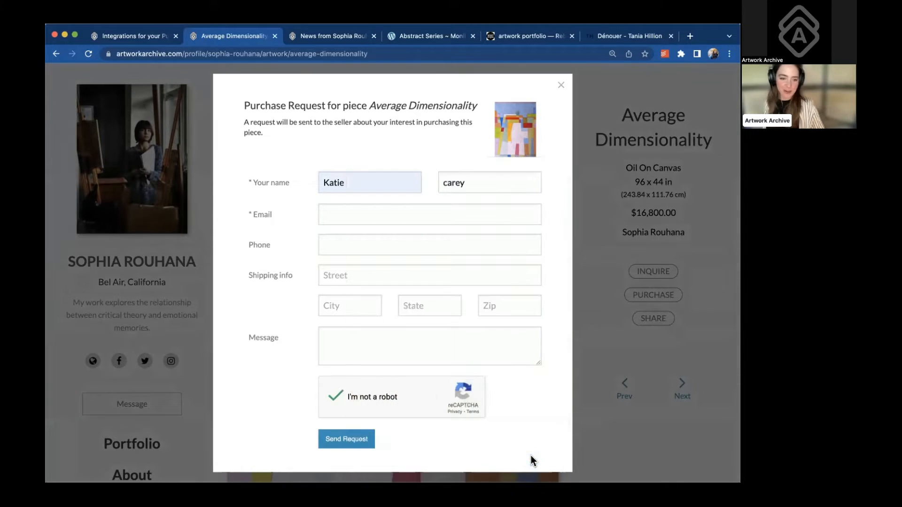
# Send the request, then fill the buyer's e-mail from a saved suggestion and retry
pyautogui.click(351, 437)
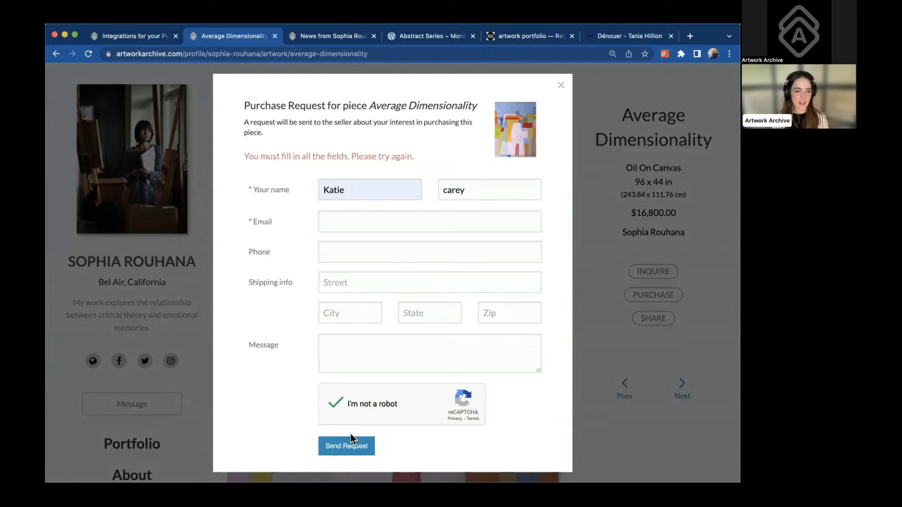
pyautogui.scroll(-1, 450, 416)
pyautogui.scroll(-1, 449, 417)
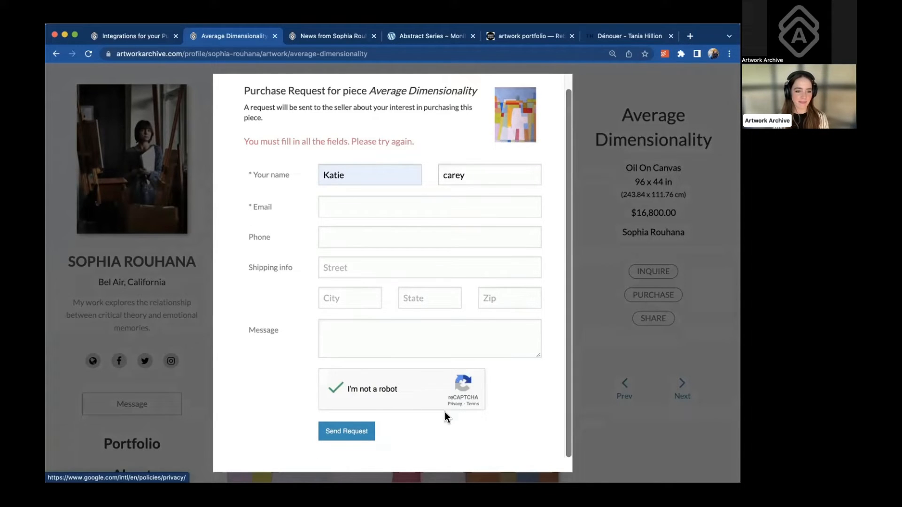
pyautogui.click(348, 204)
pyautogui.click(413, 237)
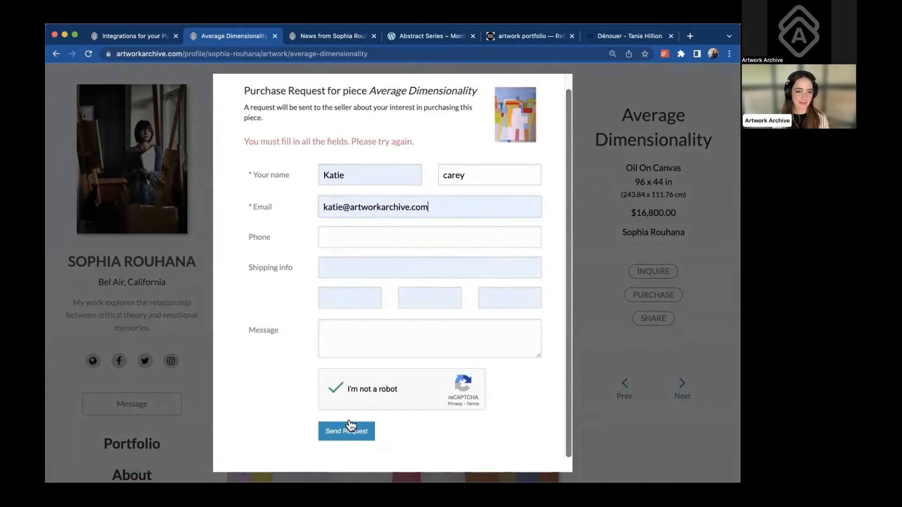
pyautogui.click(348, 431)
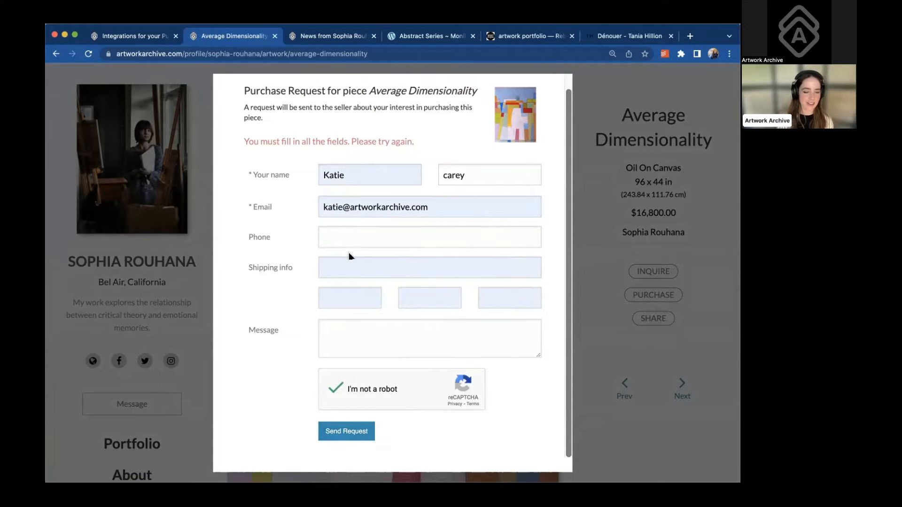
# Fill the phone number from a saved suggestion, retry sending, and return to Integrations
pyautogui.click(347, 236)
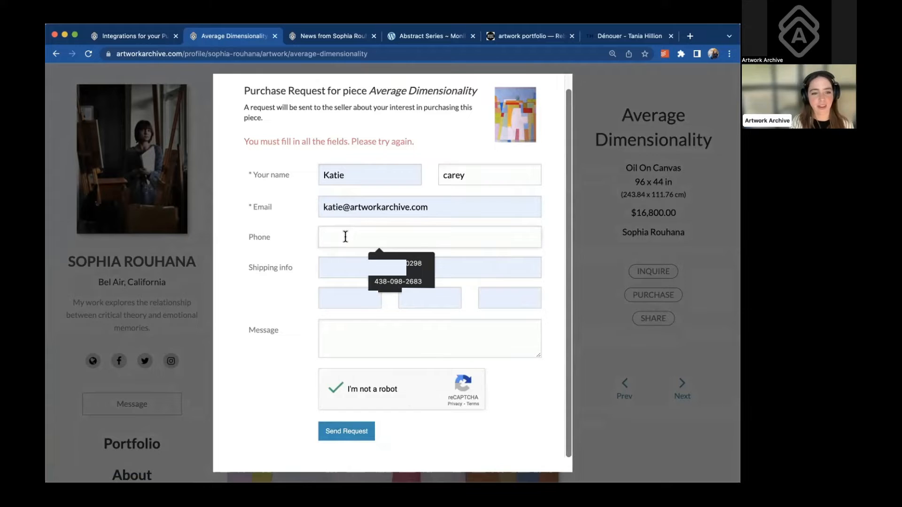
pyautogui.click(397, 263)
pyautogui.click(333, 432)
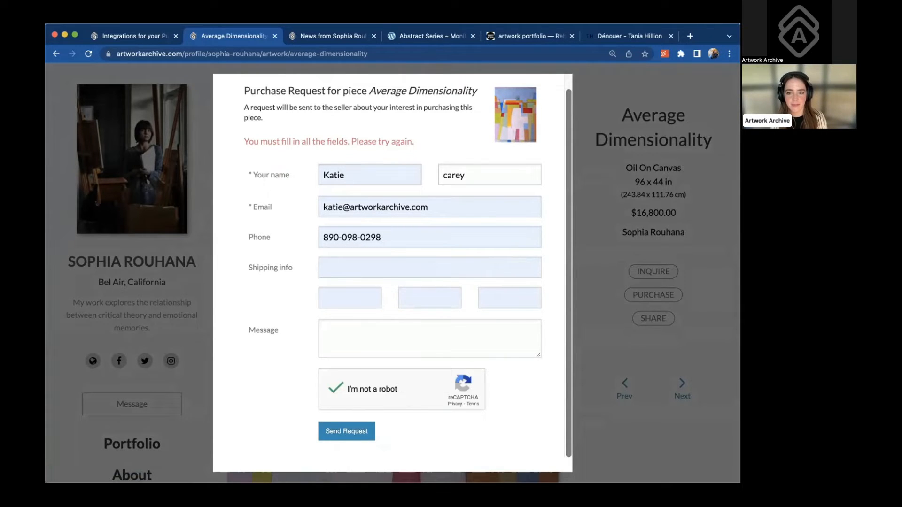
pyautogui.click(133, 36)
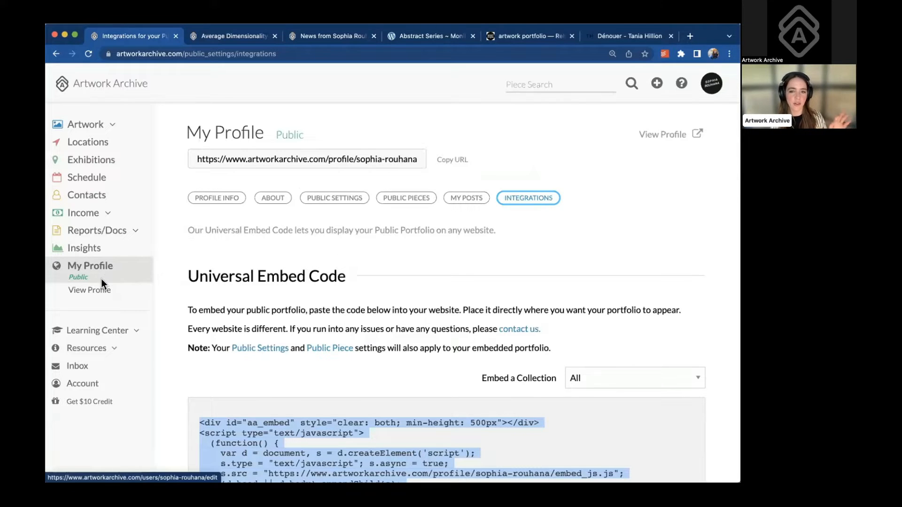
# Open the Inbox, view the first purchase request, then go back to the list
pyautogui.click(78, 366)
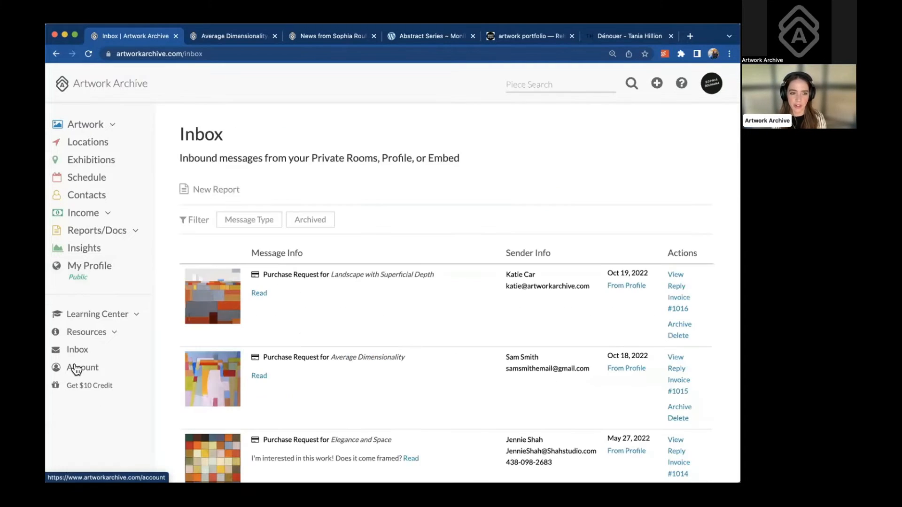
pyautogui.click(214, 289)
pyautogui.scroll(-2, 213, 291)
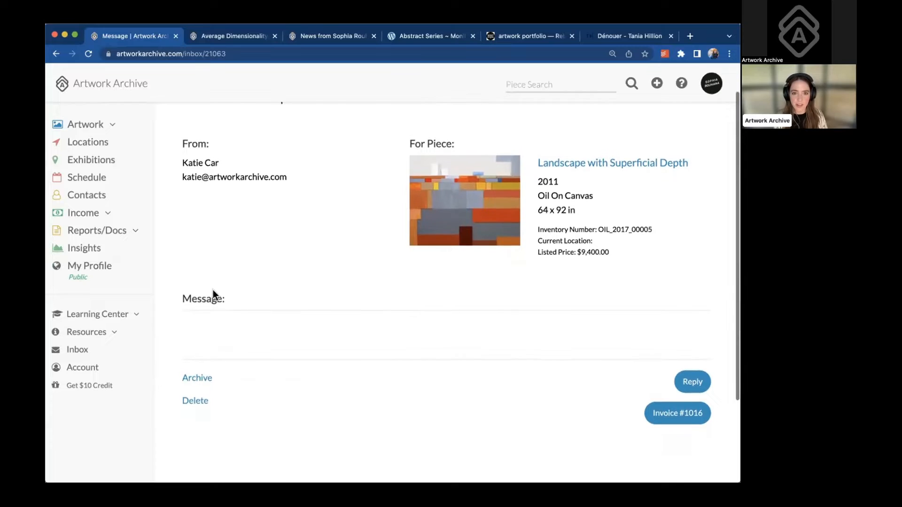
pyautogui.scroll(1, 213, 290)
pyautogui.scroll(1, 213, 295)
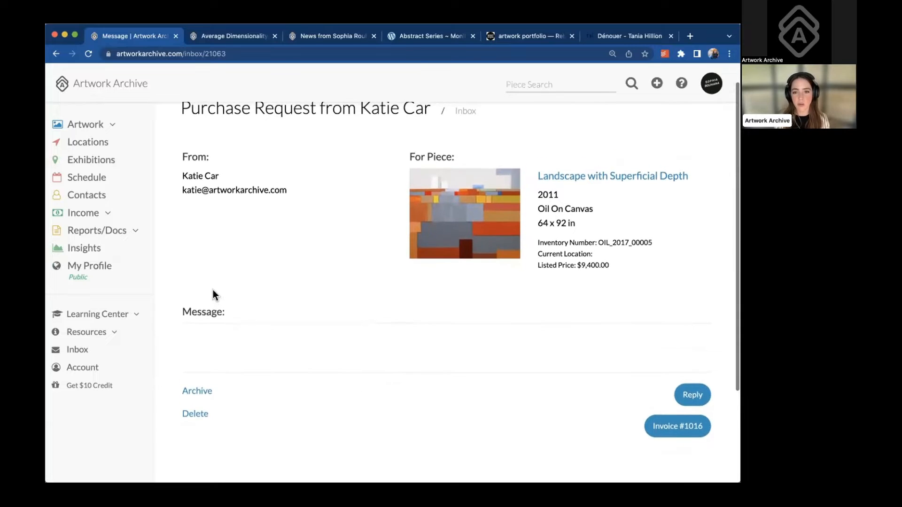
pyautogui.click(56, 53)
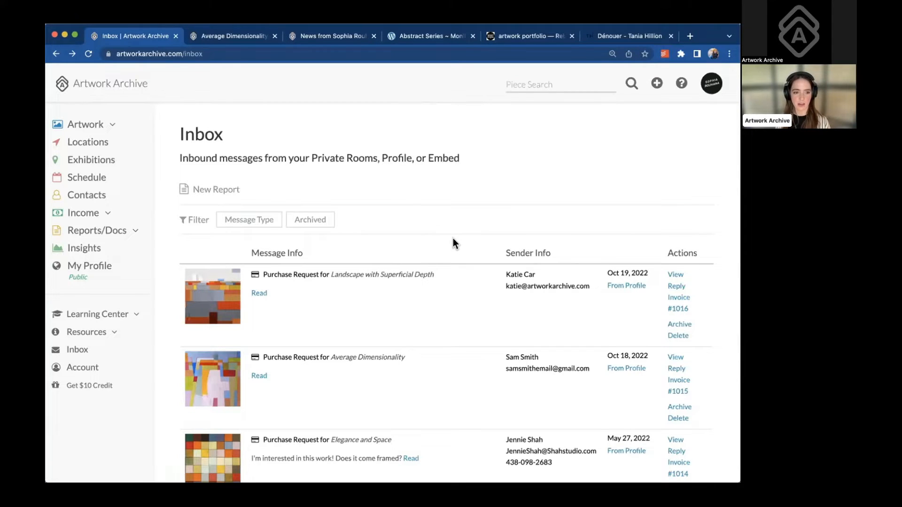
# Reopen the Landscape with Superficial Depth request, listed at $9,400.00 and already invoiced
pyautogui.scroll(-1, 453, 239)
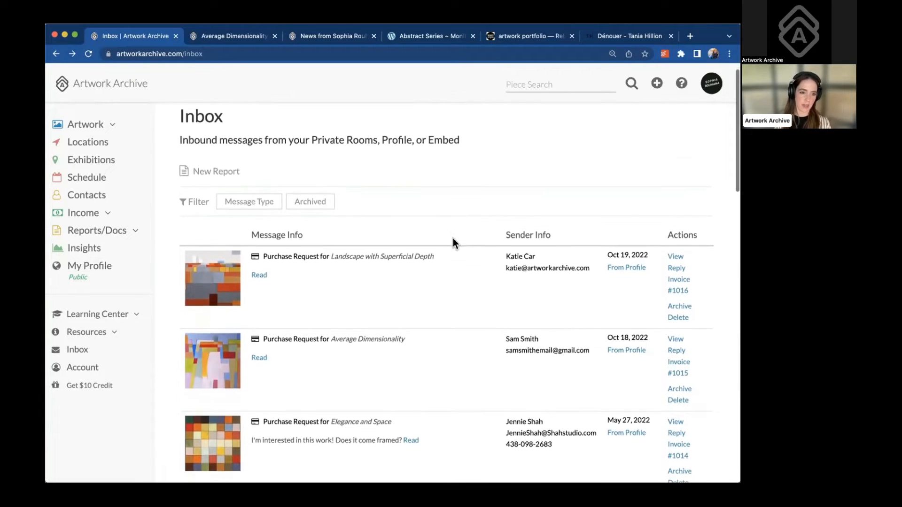
pyautogui.scroll(-2, 453, 239)
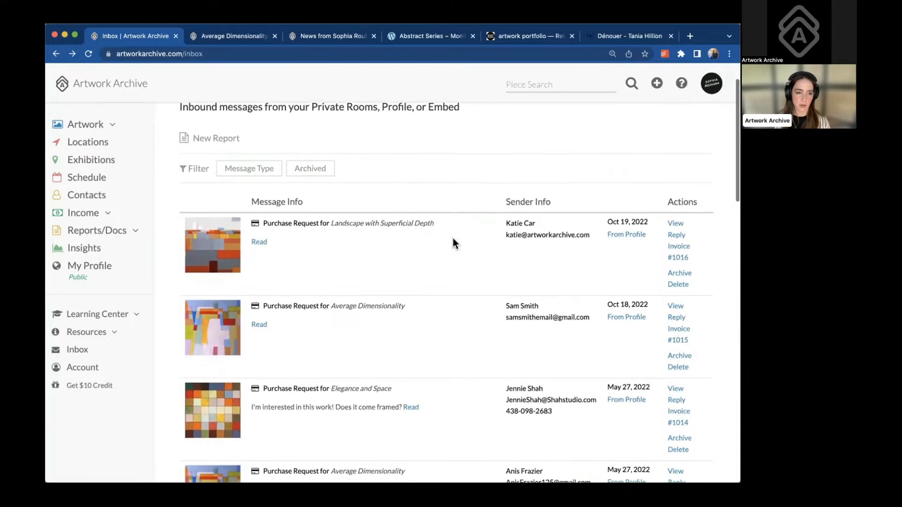
pyautogui.scroll(-1, 453, 238)
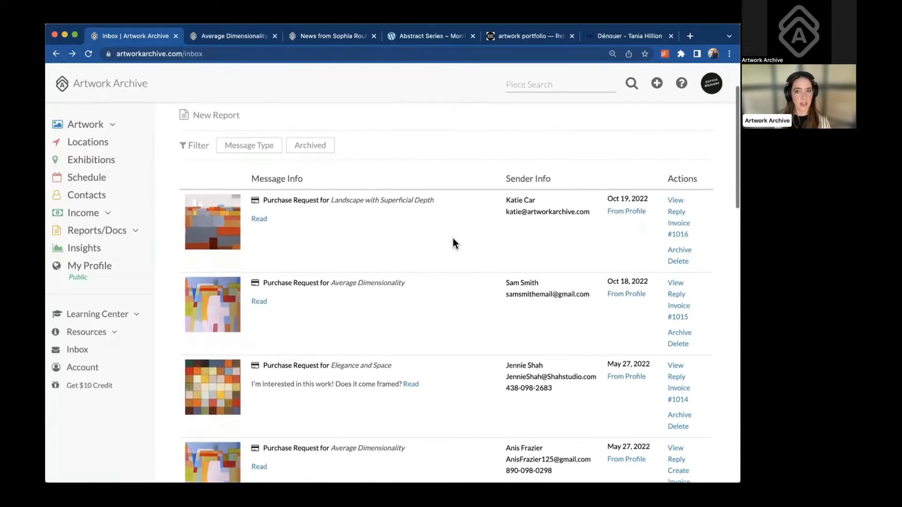
pyautogui.scroll(-2, 453, 238)
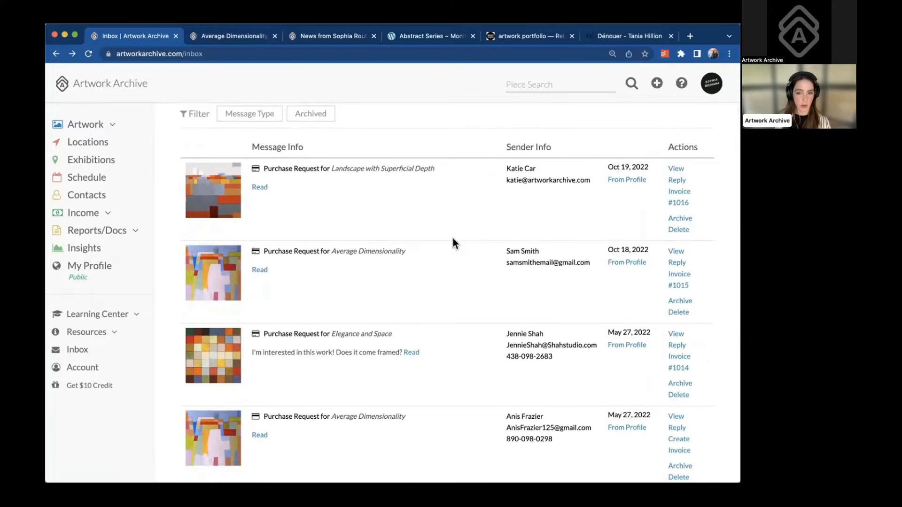
pyautogui.scroll(1, 453, 238)
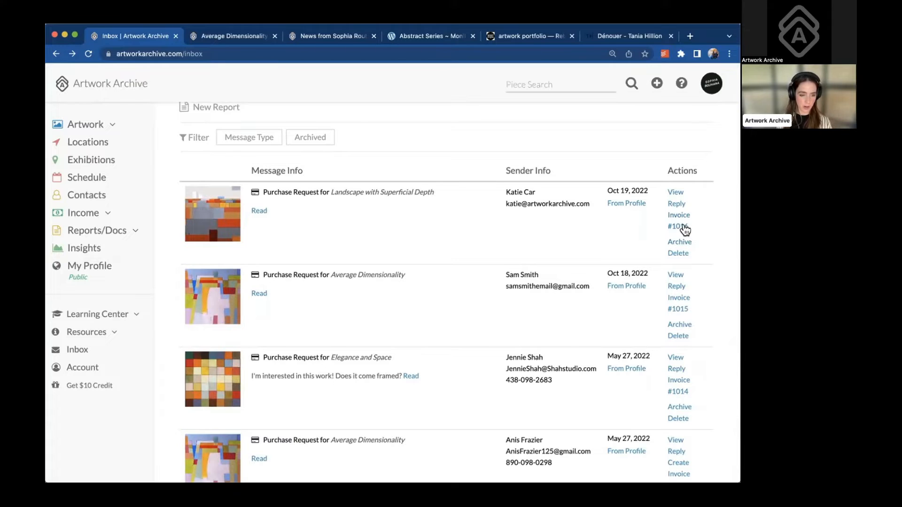
pyautogui.click(214, 208)
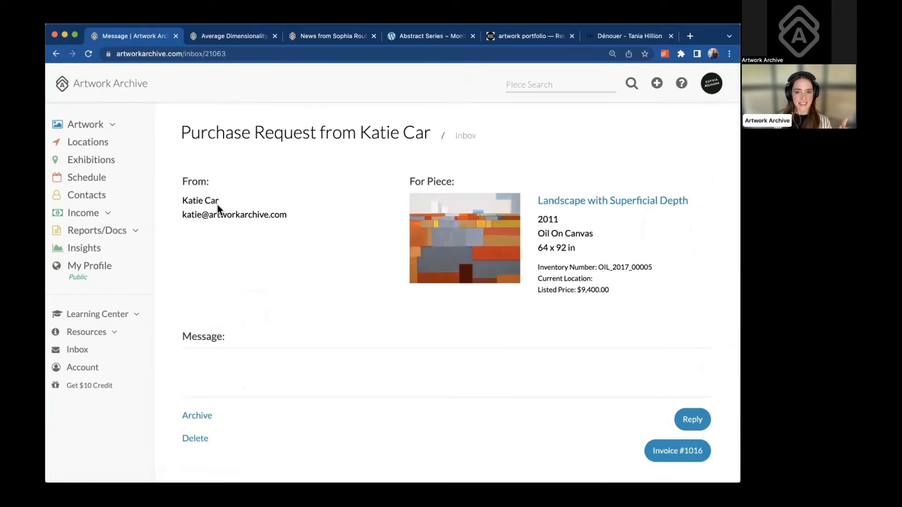
pyautogui.scroll(-3, 375, 353)
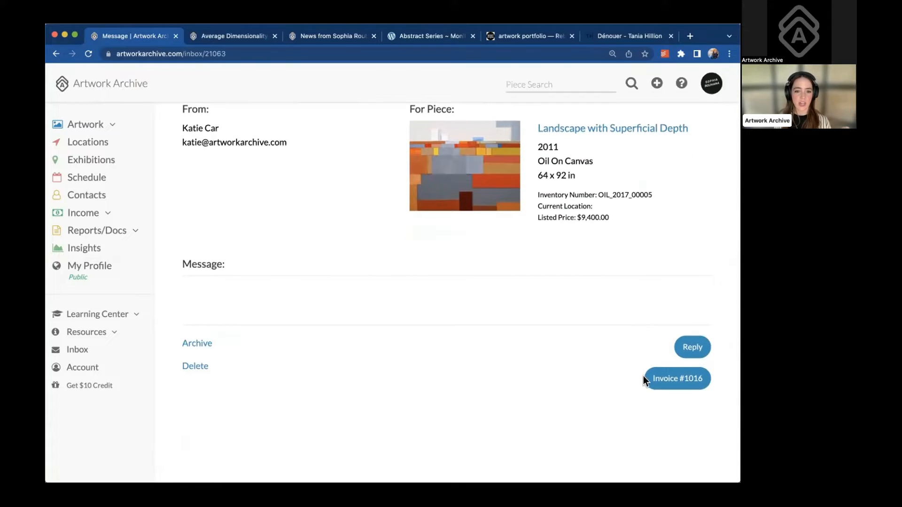
pyautogui.scroll(-3, 570, 351)
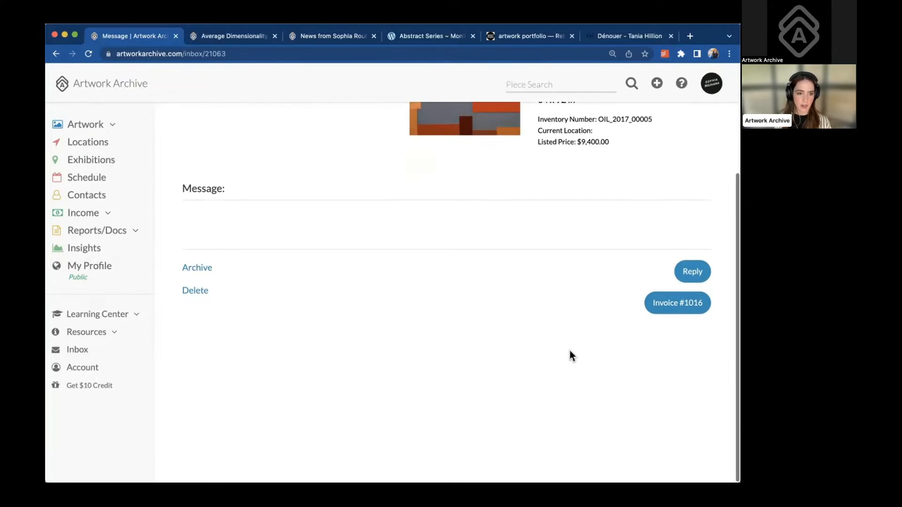
pyautogui.scroll(6, 571, 351)
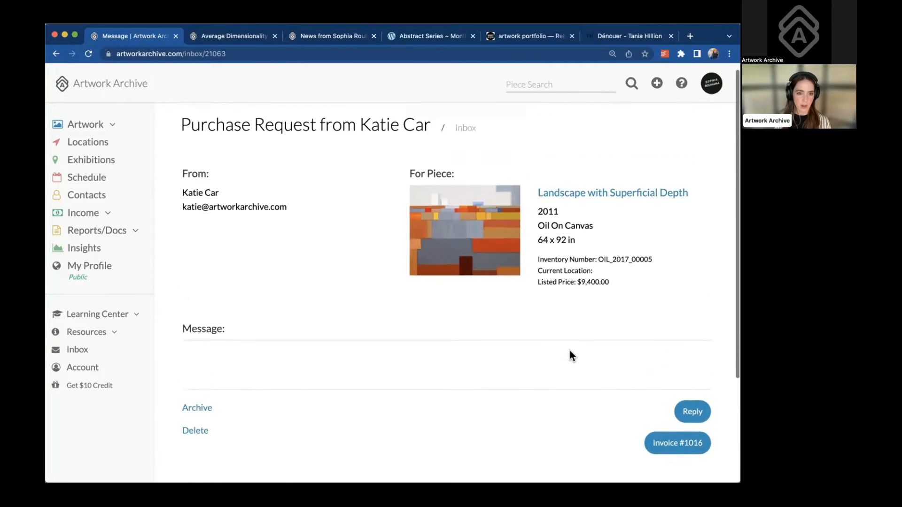
# Open Invoice #1016 and review its items: $100.00 paid, $9,678.00 remaining
pyautogui.click(657, 450)
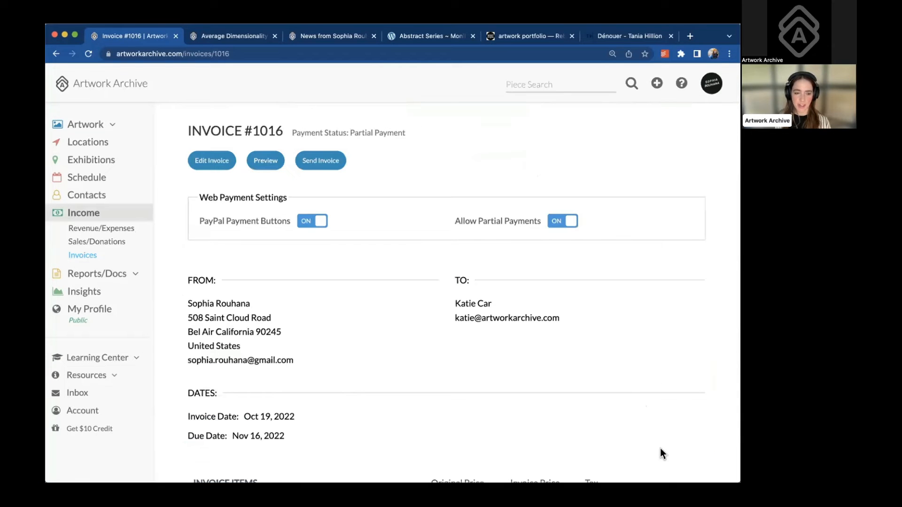
pyautogui.scroll(-3, 522, 316)
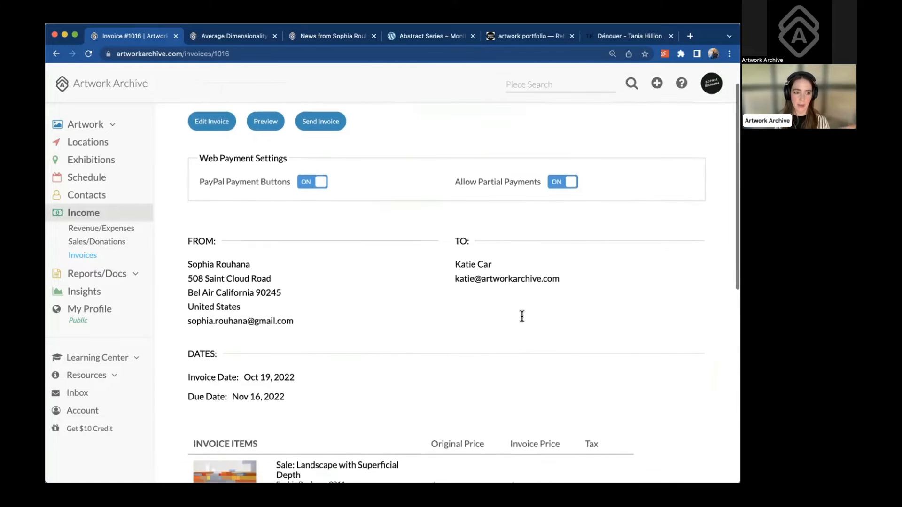
pyautogui.scroll(-3, 522, 316)
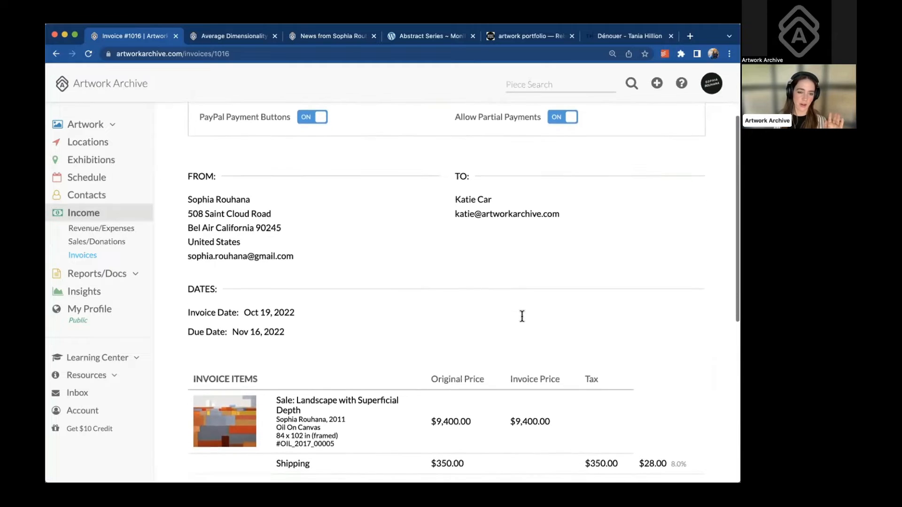
pyautogui.scroll(-3, 522, 316)
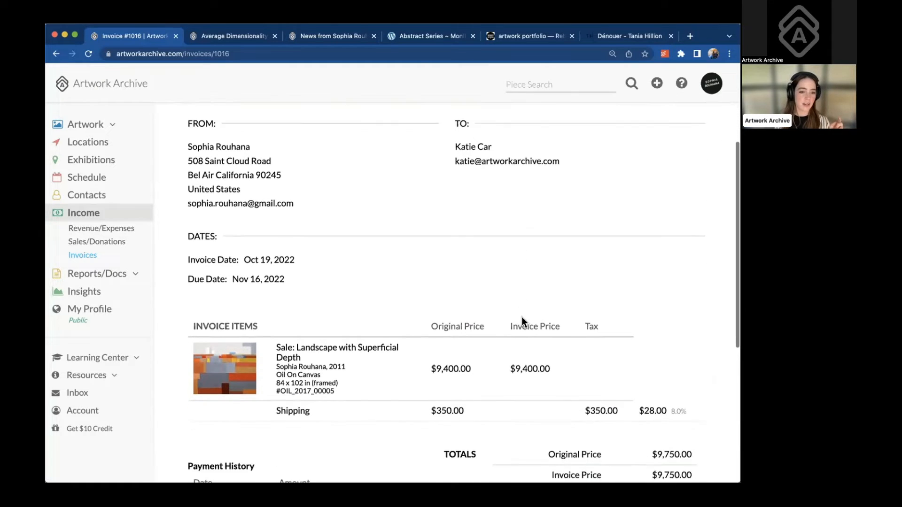
pyautogui.scroll(-7, 522, 322)
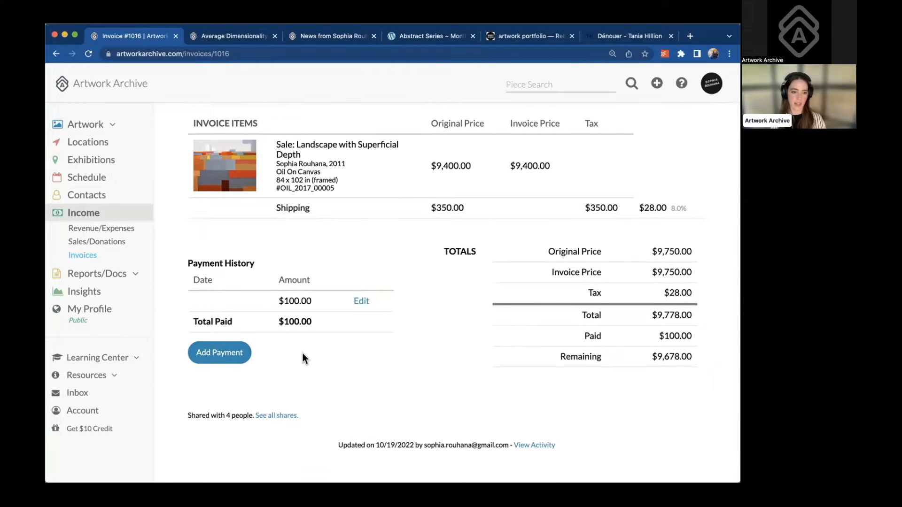
pyautogui.scroll(1, 302, 353)
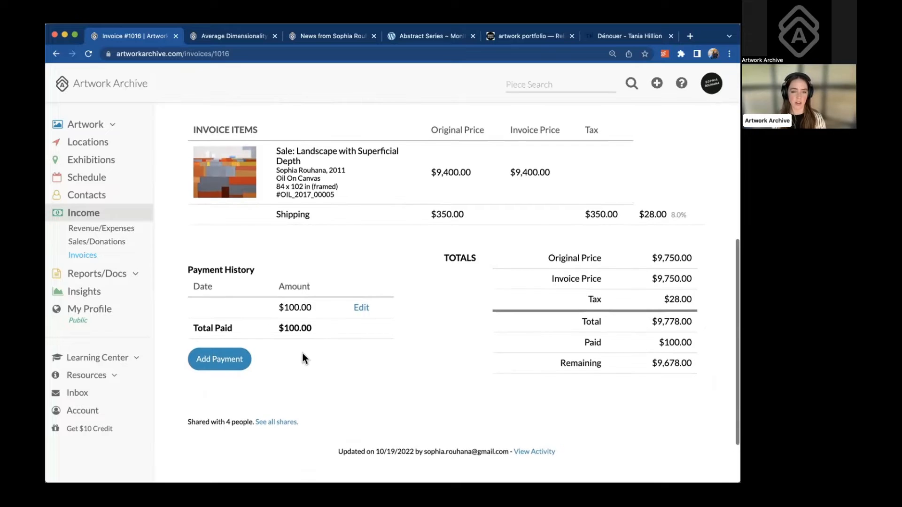
pyautogui.scroll(10, 302, 353)
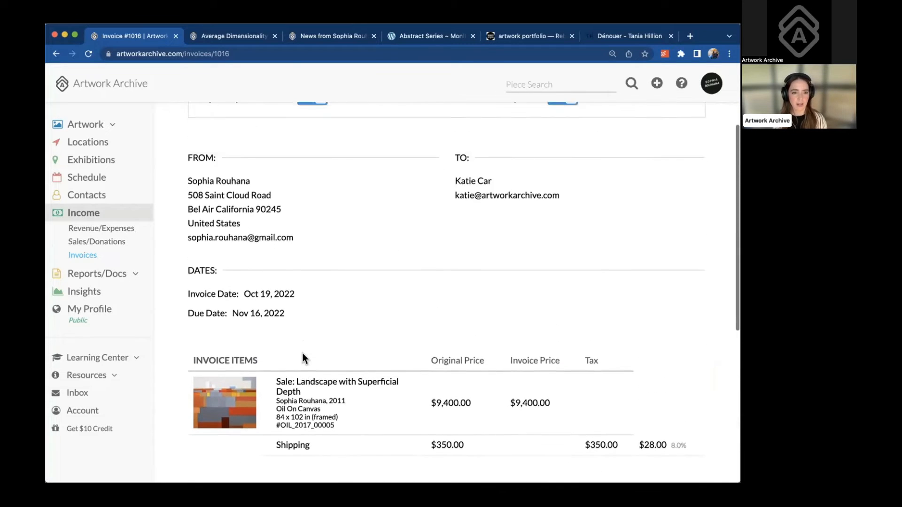
pyautogui.scroll(5, 302, 354)
# Preview invoice #1016 as the buyer sees it, then return to its management tab
pyautogui.click(264, 162)
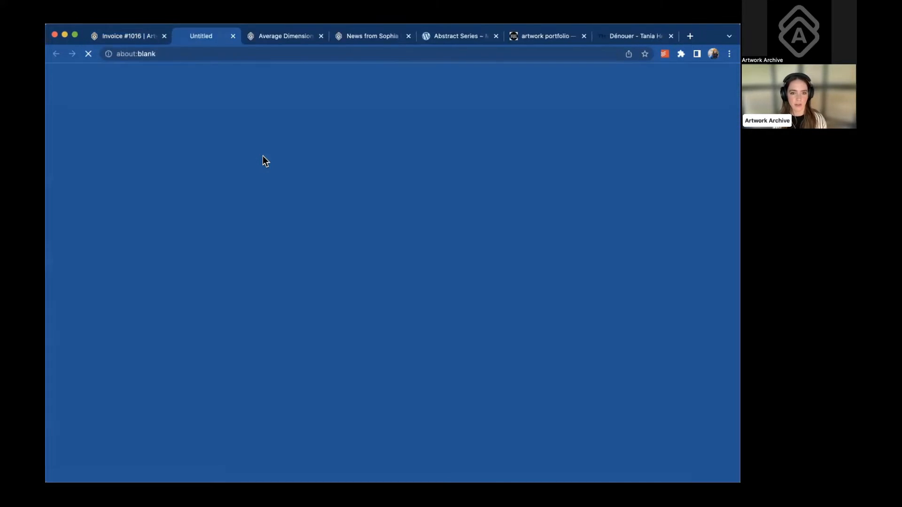
pyautogui.scroll(-1, 346, 262)
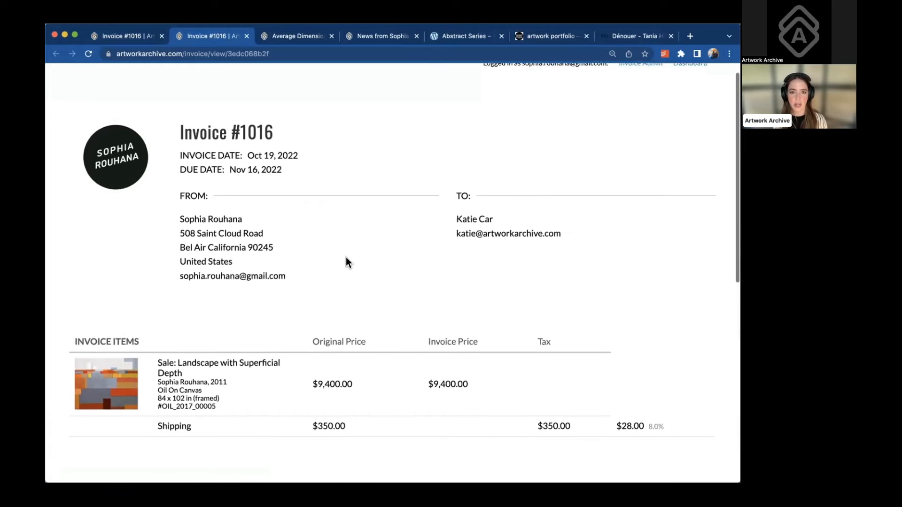
pyautogui.scroll(-3, 347, 258)
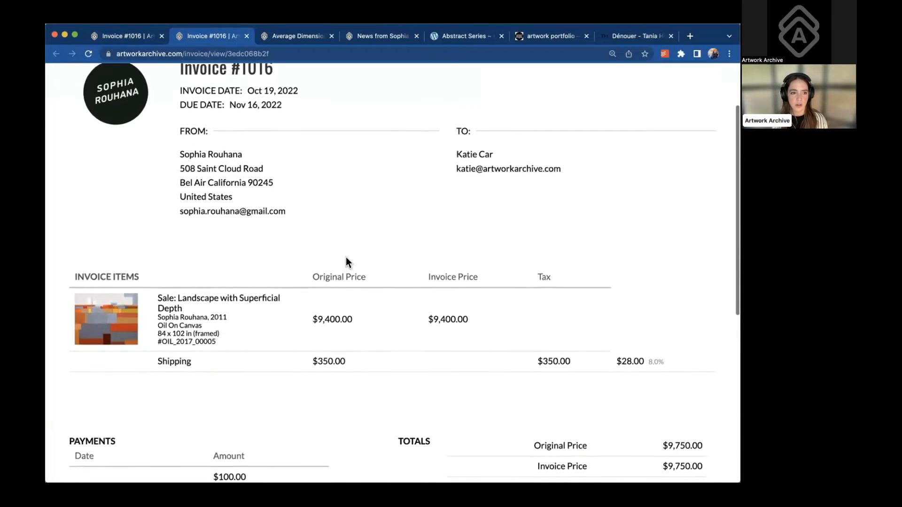
pyautogui.scroll(-4, 346, 259)
pyautogui.scroll(10, 346, 260)
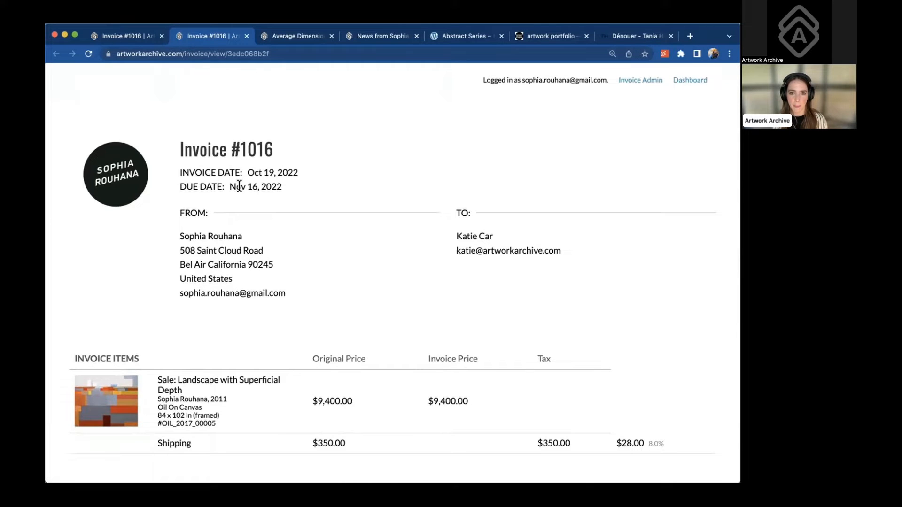
pyautogui.scroll(-2, 239, 186)
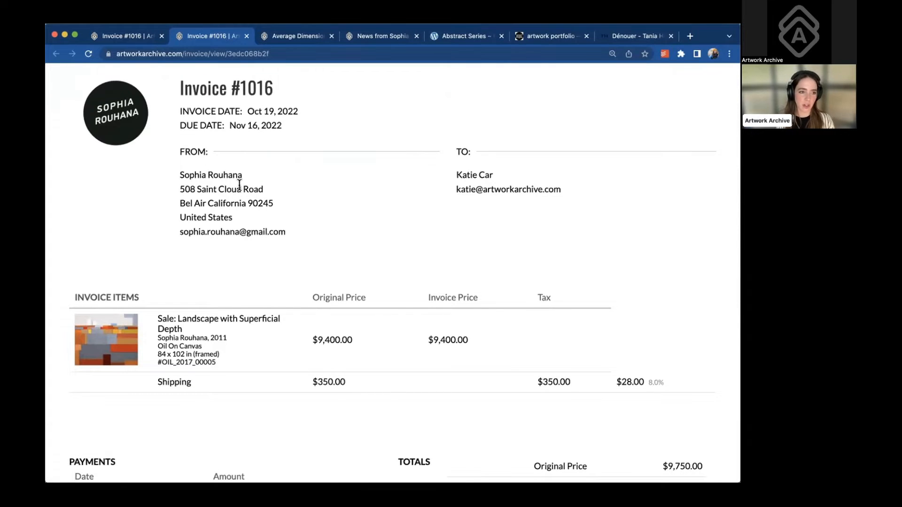
pyautogui.click(140, 42)
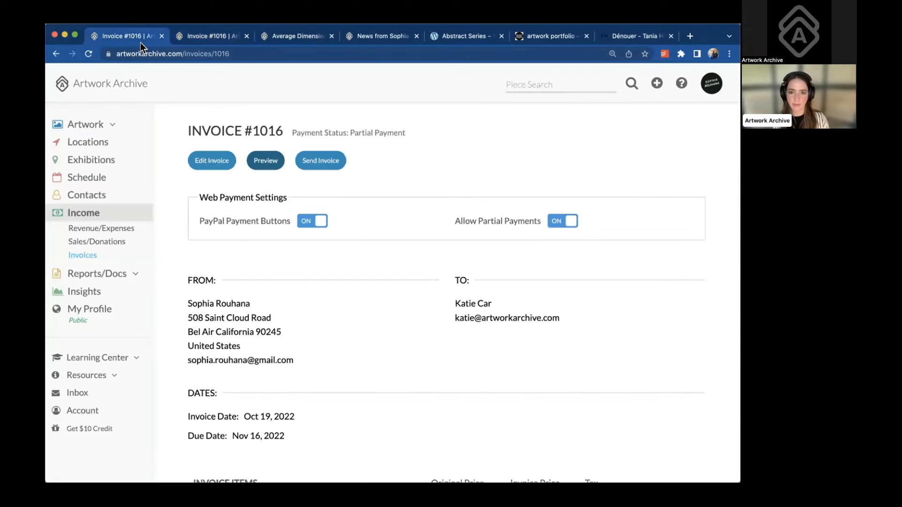
# Check the Send Invoice options for #1016, then go to the Invoices list of 19
pyautogui.click(318, 164)
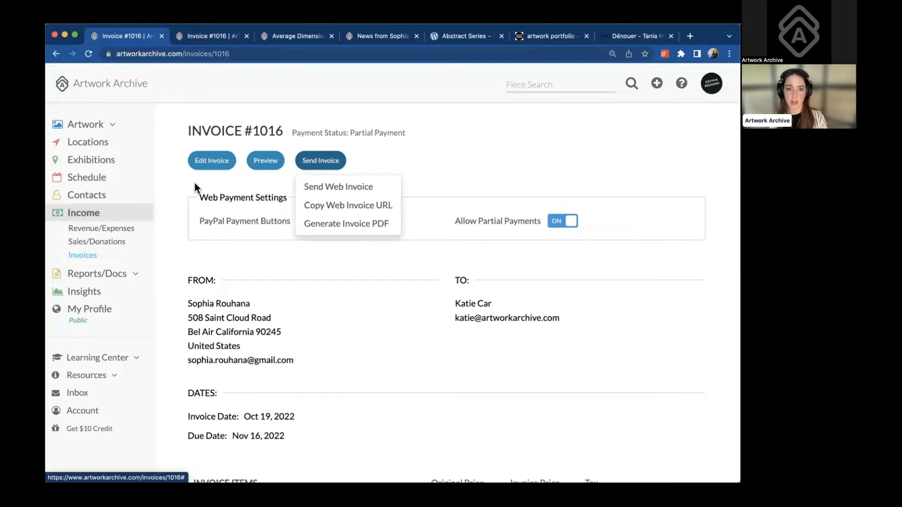
pyautogui.click(84, 256)
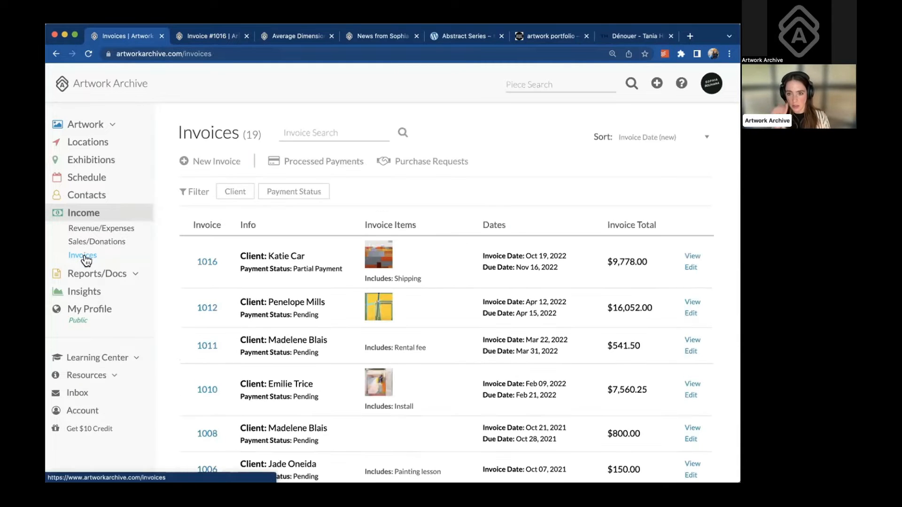
# Find invoice 1012 in the Invoices list and open its details
pyautogui.scroll(-1, 261, 219)
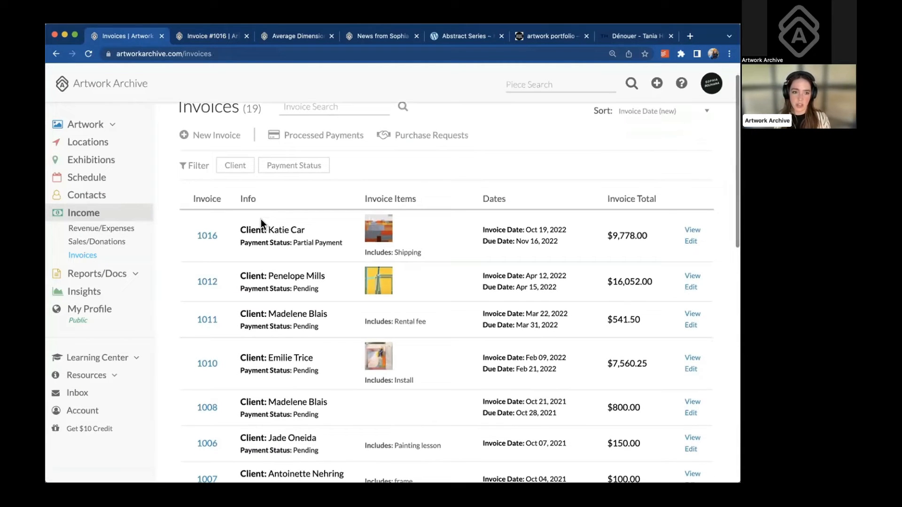
pyautogui.scroll(-1, 261, 219)
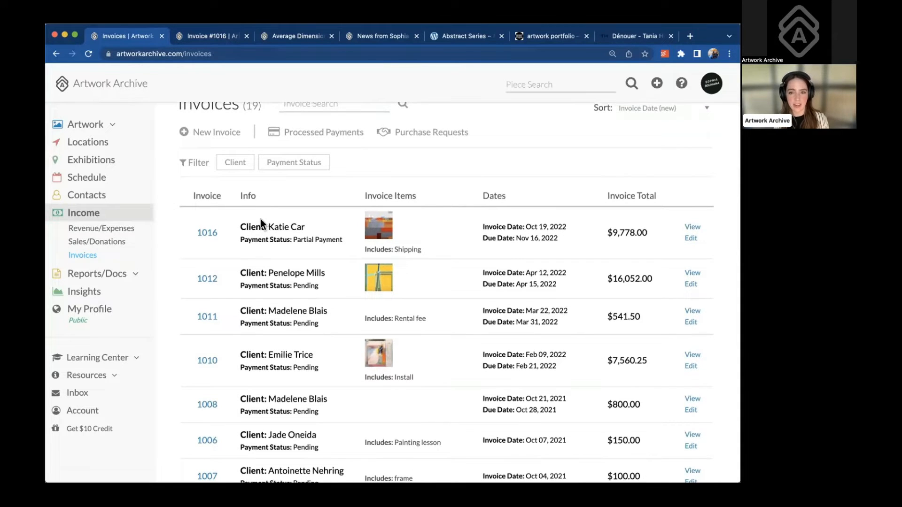
pyautogui.scroll(1, 260, 219)
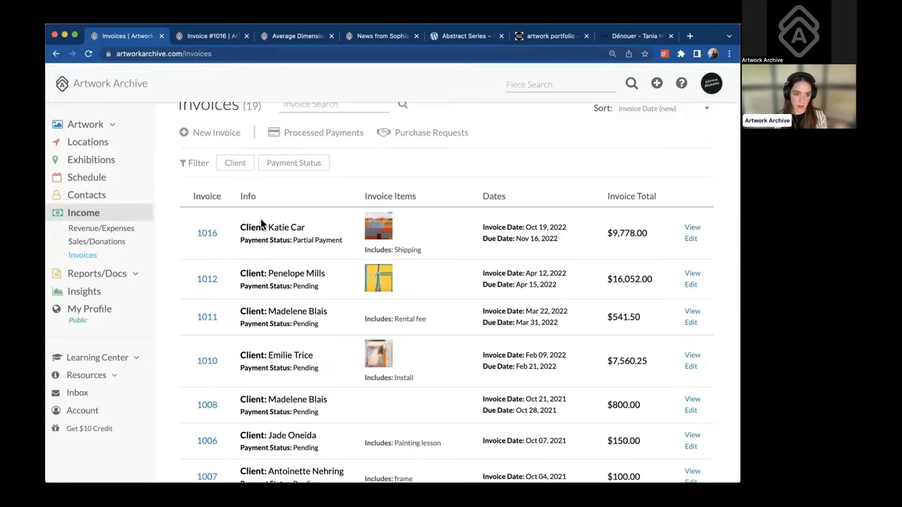
pyautogui.scroll(-2, 261, 219)
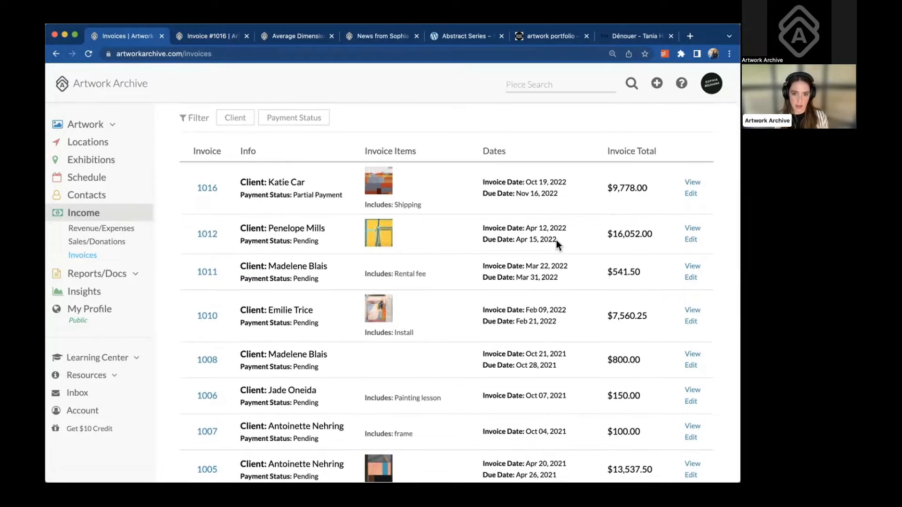
pyautogui.click(689, 230)
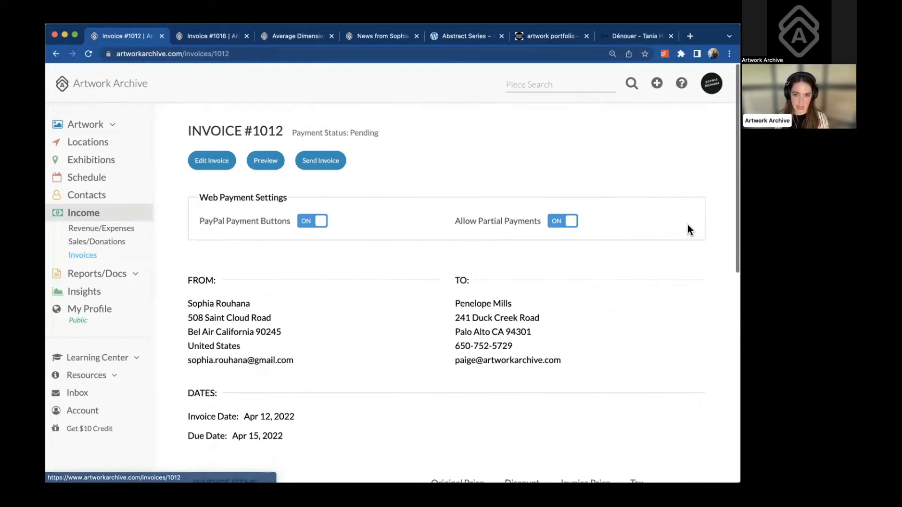
# Review invoice 1012's sale item, totals and payment history, then go to Revenue and Expenses
pyautogui.scroll(-6, 365, 297)
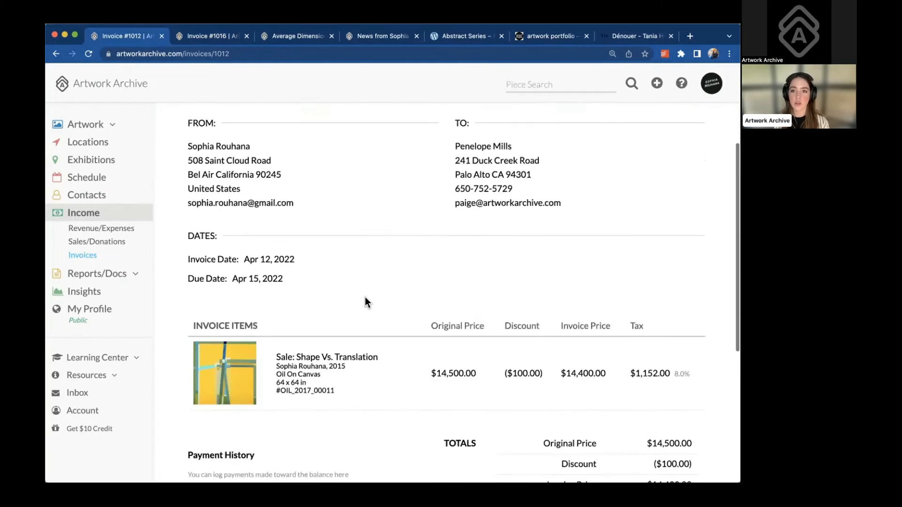
pyautogui.scroll(-2, 365, 297)
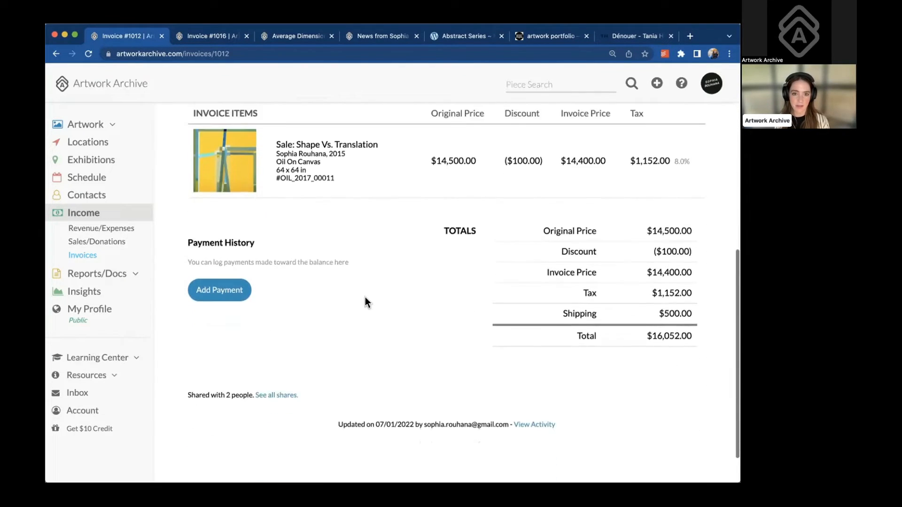
pyautogui.scroll(5, 365, 297)
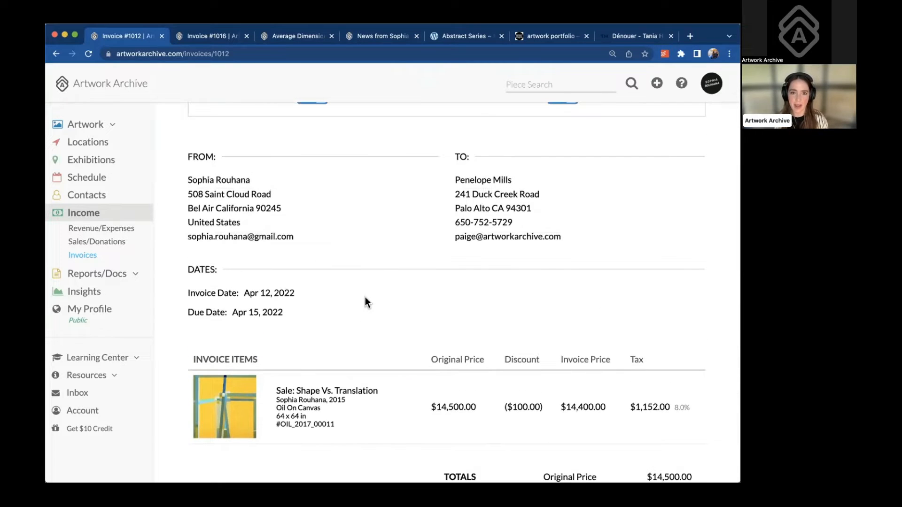
pyautogui.scroll(1, 365, 297)
pyautogui.scroll(2, 365, 297)
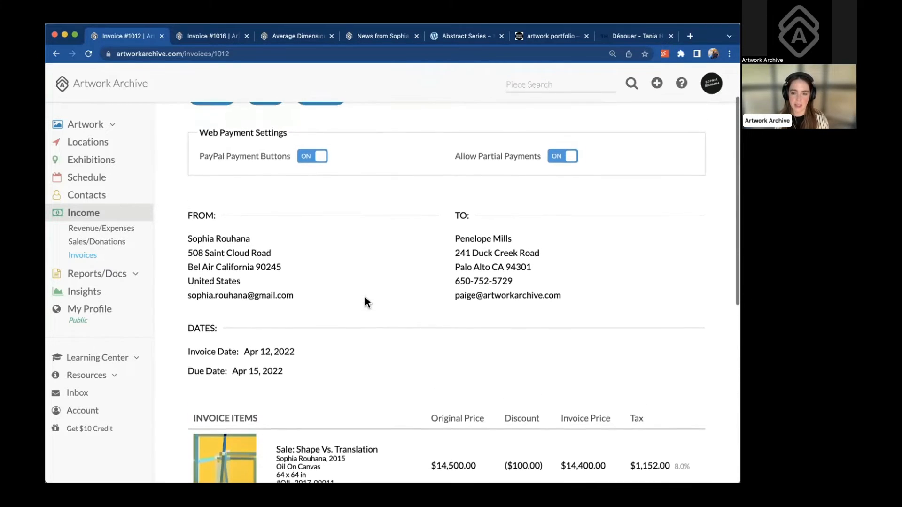
pyautogui.scroll(2, 365, 297)
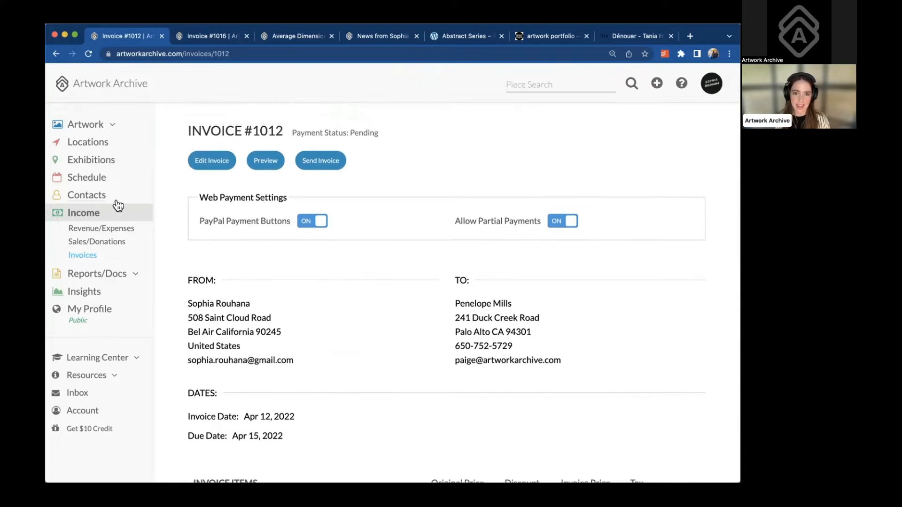
pyautogui.click(94, 216)
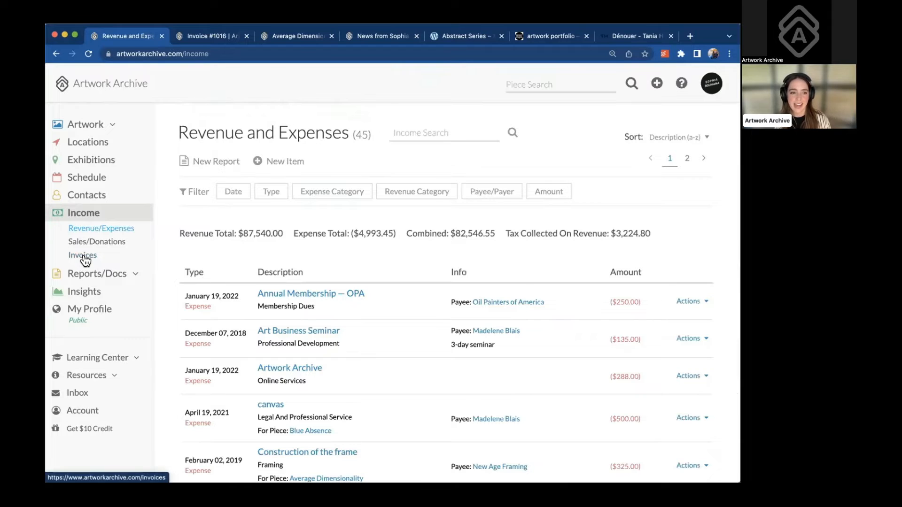
# Return to the Invoices list and check invoice 1016's invoice and due dates
pyautogui.click(83, 257)
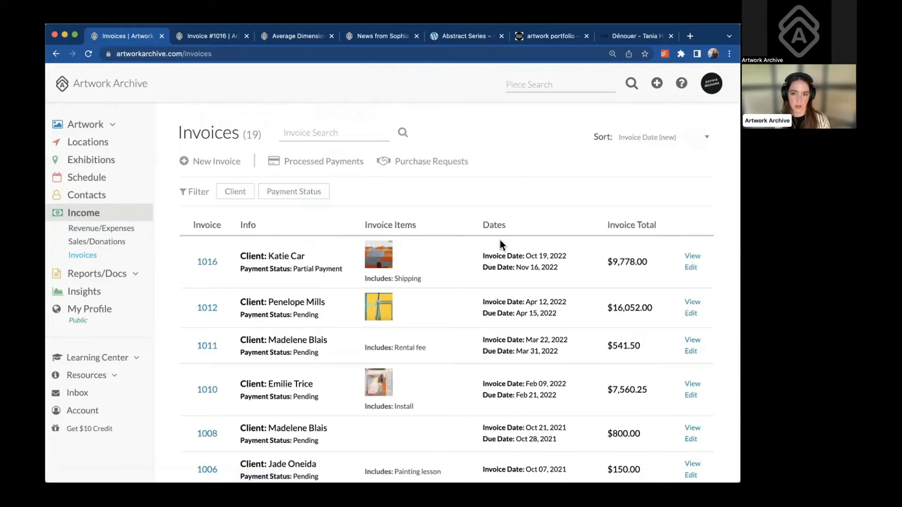
pyautogui.moveTo(481, 258); pyautogui.dragTo(558, 256)
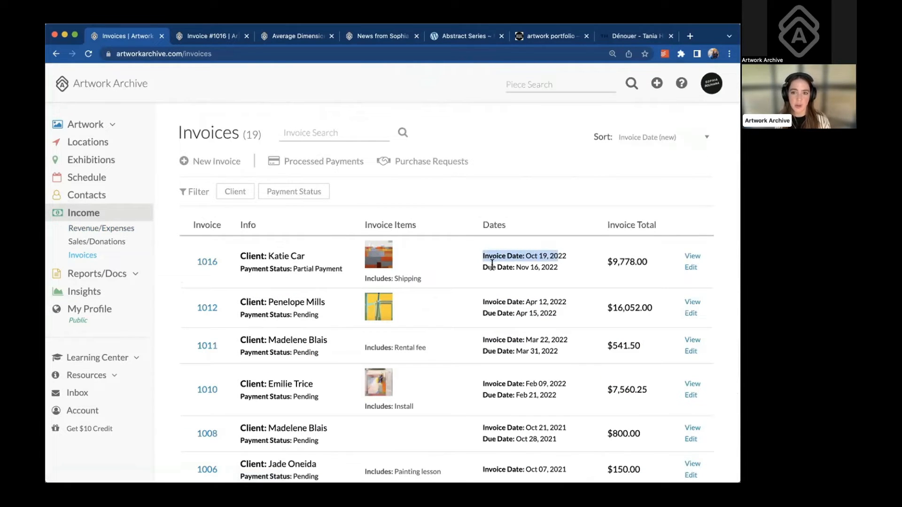
pyautogui.moveTo(482, 267); pyautogui.dragTo(517, 269)
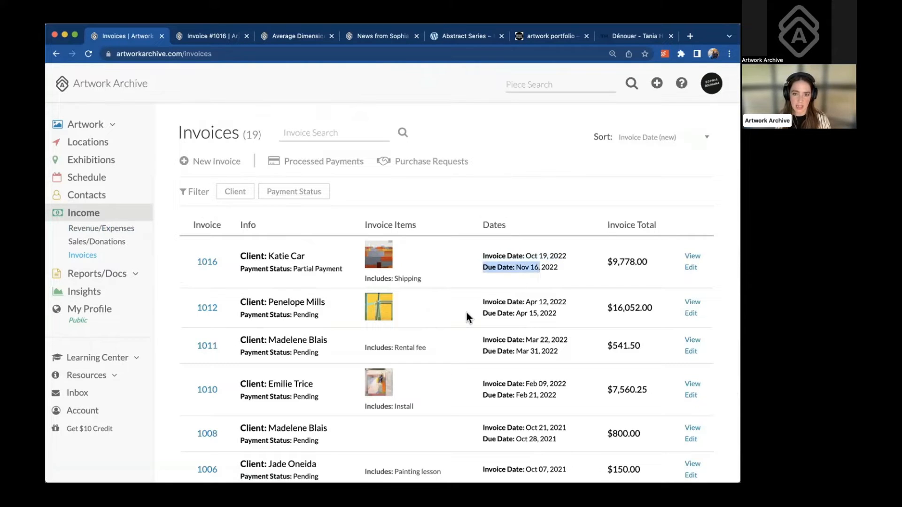
pyautogui.scroll(-2, 466, 313)
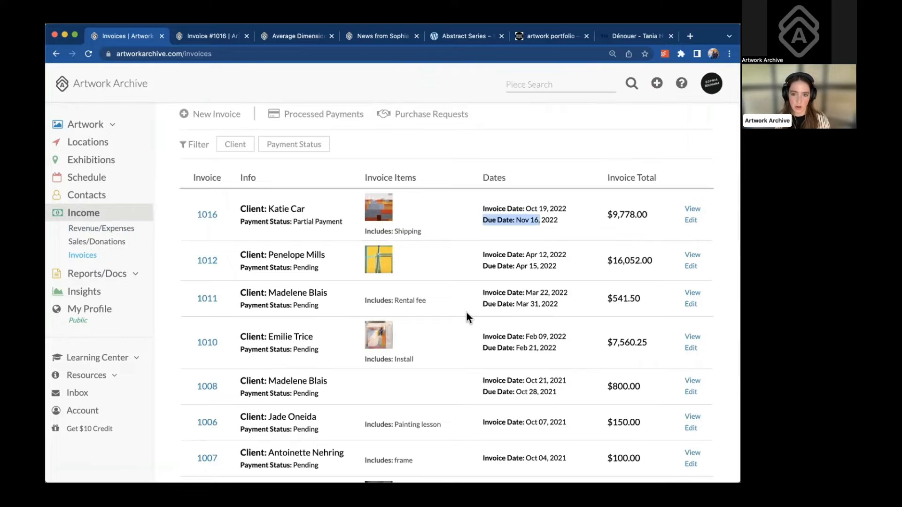
pyautogui.scroll(1, 122, 242)
# On Revenue/Expenses, list the expense categories available for filtering
pyautogui.click(123, 234)
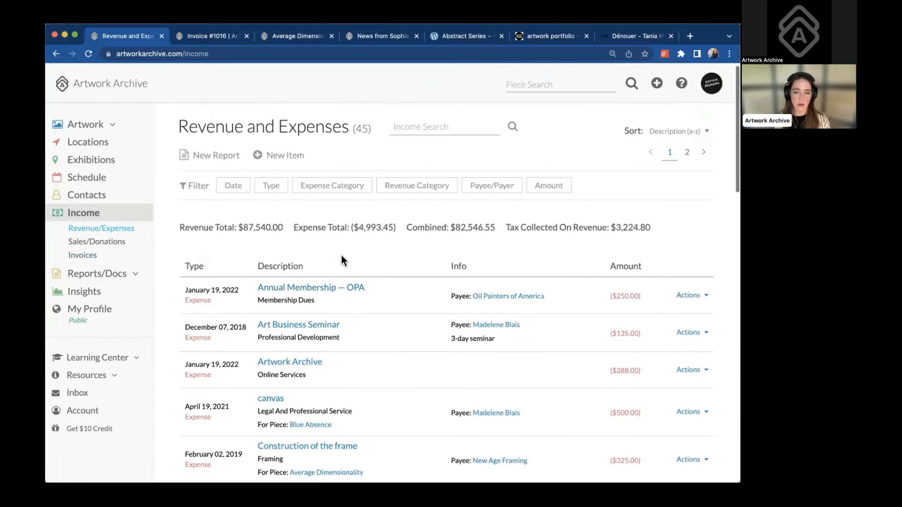
pyautogui.click(357, 185)
pyautogui.click(366, 221)
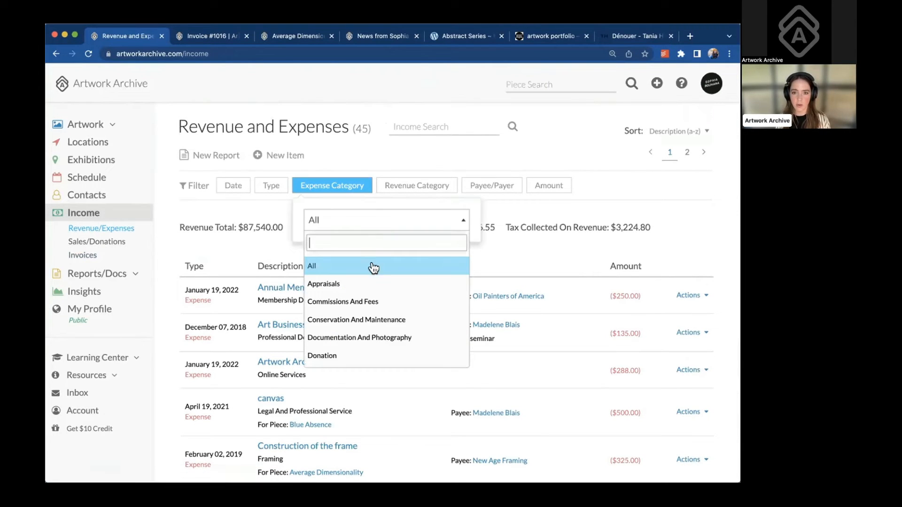
pyautogui.scroll(-1, 379, 283)
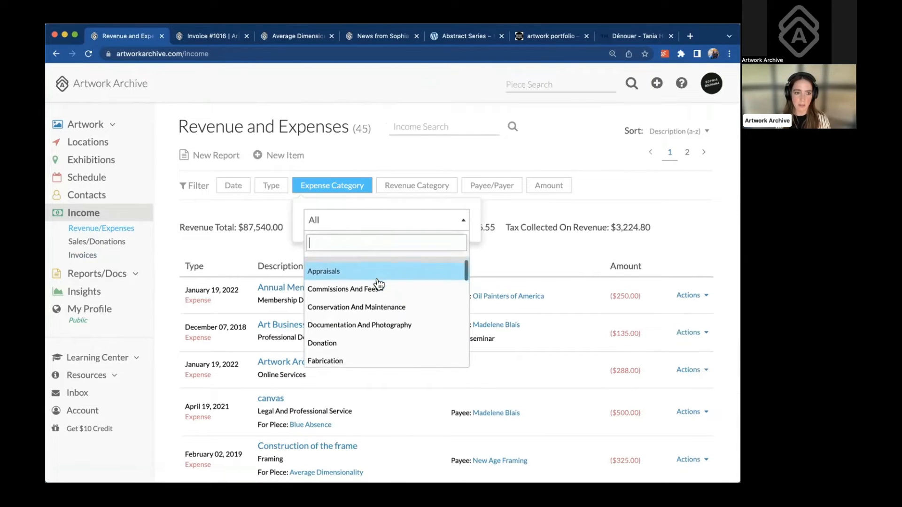
# Browse the revenue categories available for filtering, then return to the Invoices list
pyautogui.click(413, 186)
pyautogui.click(416, 228)
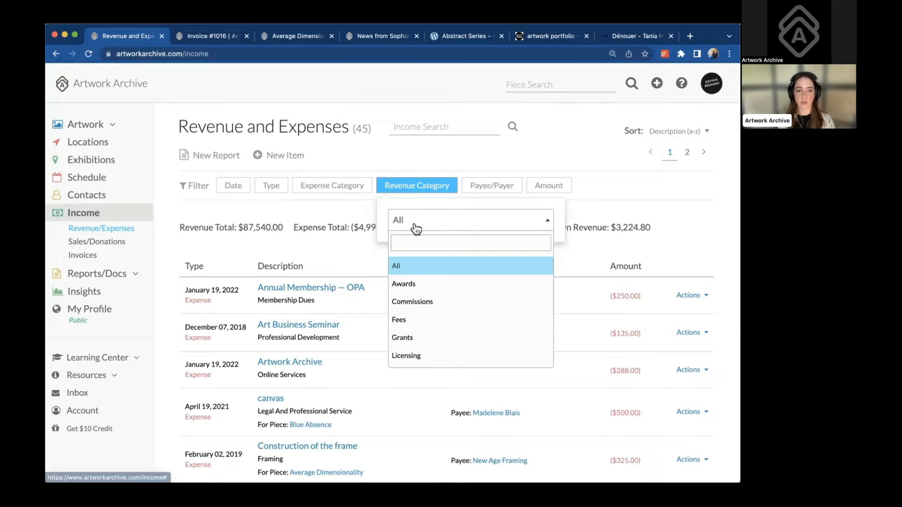
pyautogui.scroll(-4, 429, 305)
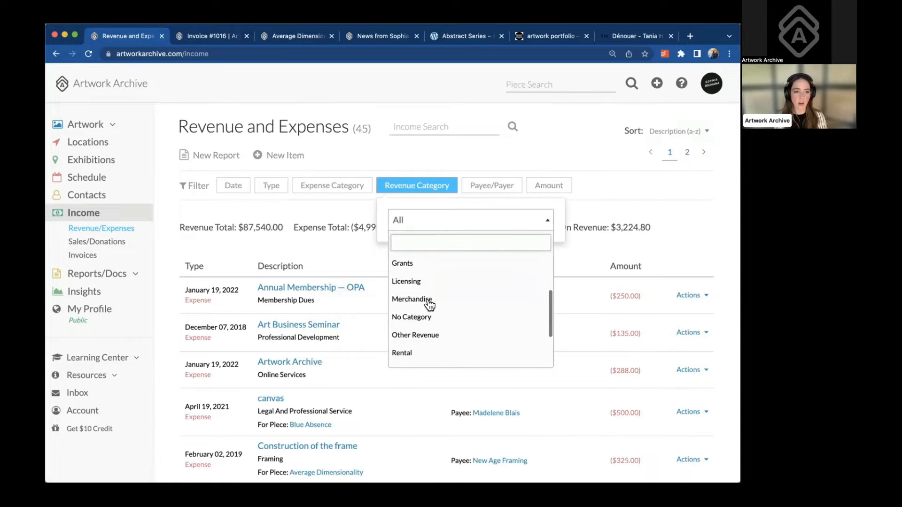
pyautogui.scroll(-4, 429, 305)
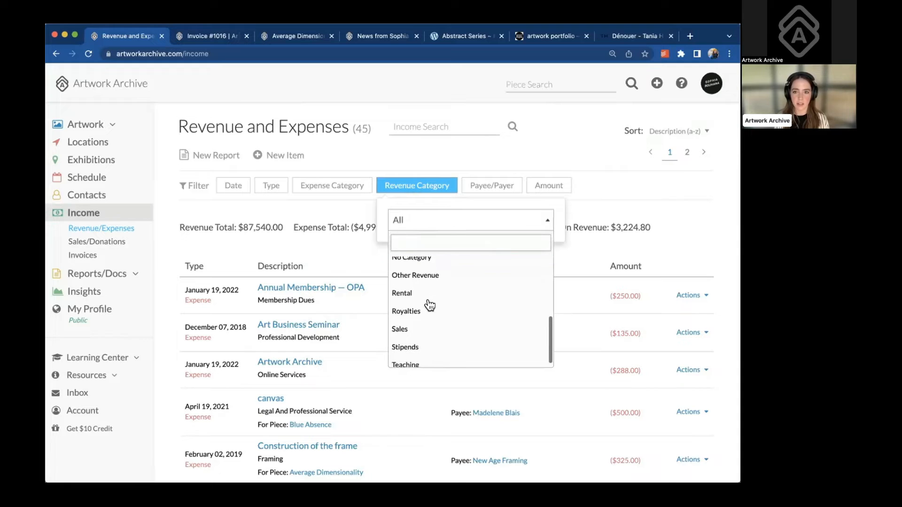
pyautogui.scroll(-1, 429, 305)
pyautogui.scroll(-1, 429, 305)
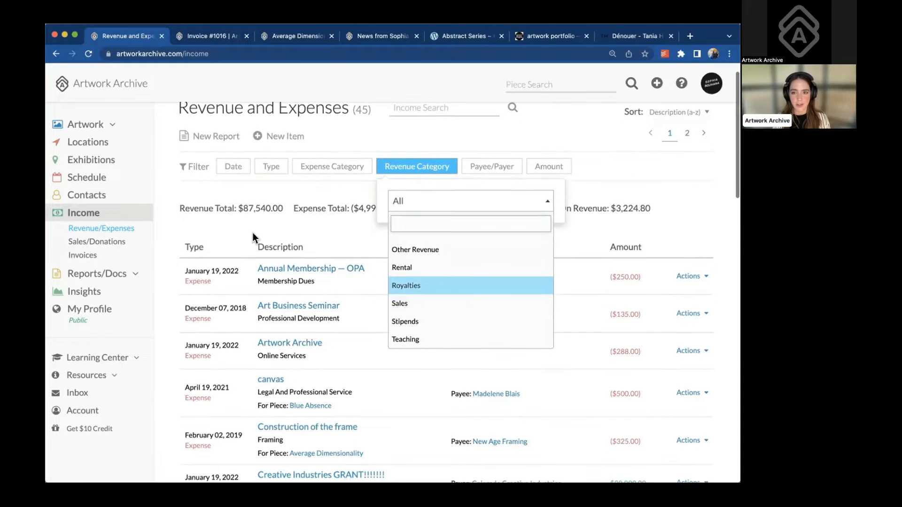
pyautogui.click(87, 259)
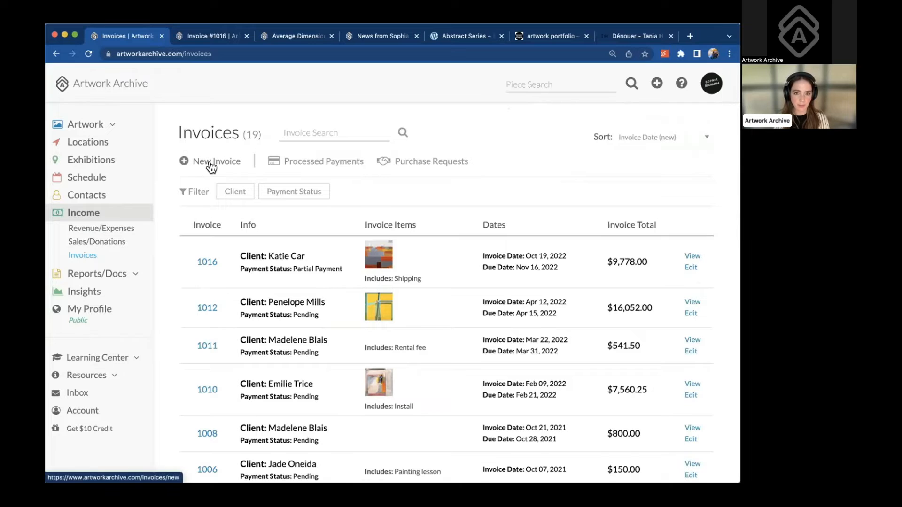
# Start a new invoice and pick the matching contact as its client
pyautogui.click(211, 164)
pyautogui.click(254, 232)
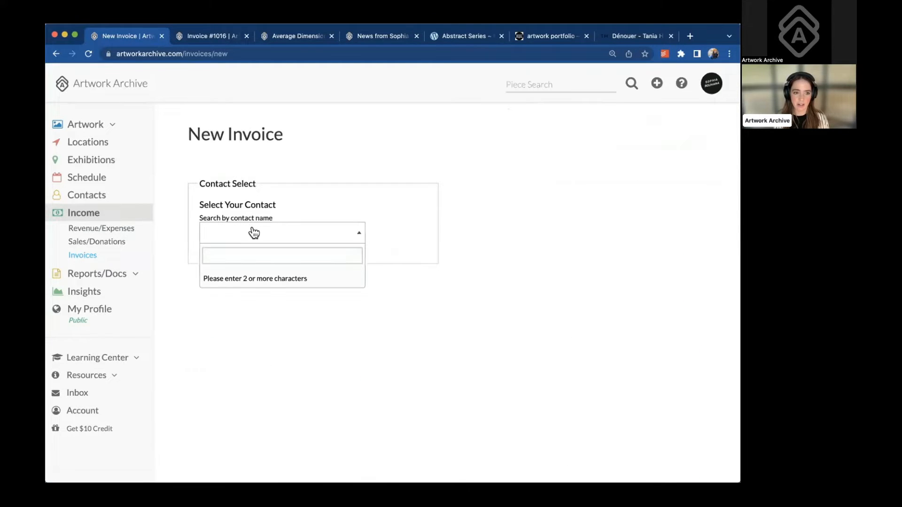
pyautogui.write('st')
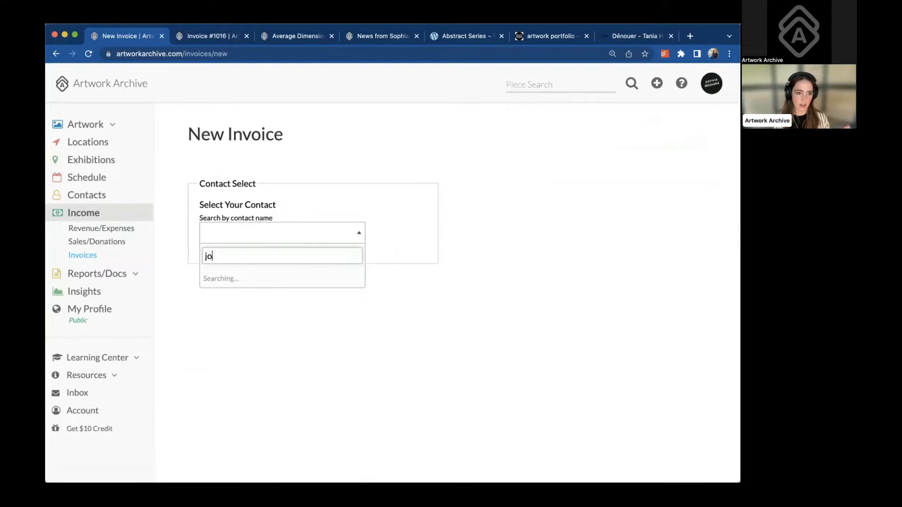
pyautogui.click(251, 279)
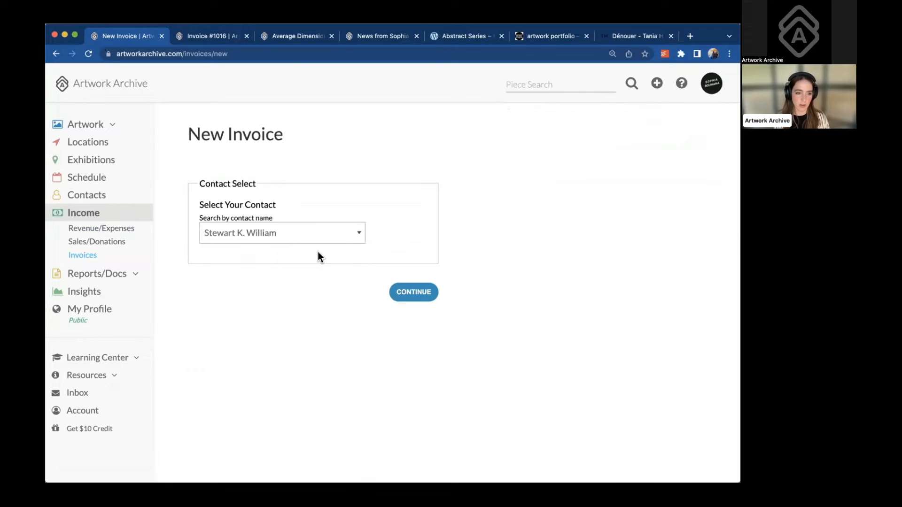
pyautogui.click(414, 293)
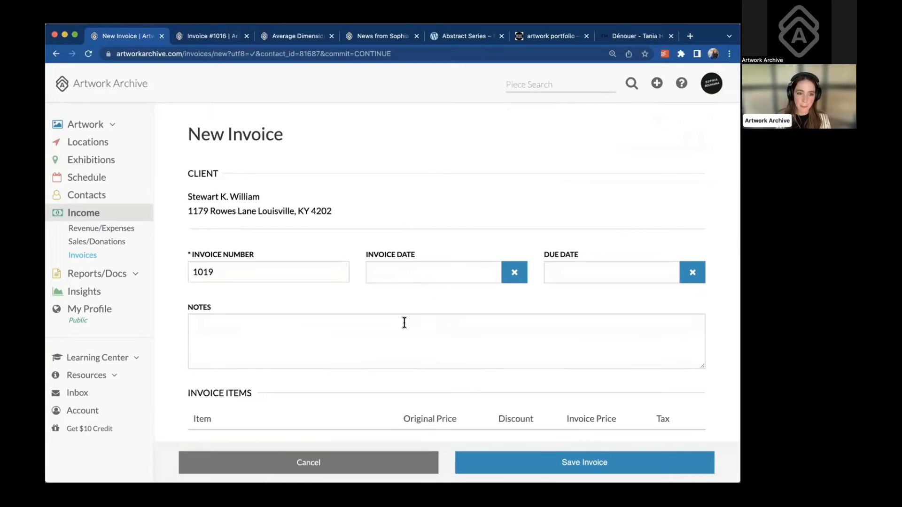
# Set the invoice date to November 17, 2022 and the due date to November 30, 2022
pyautogui.scroll(-2, 404, 323)
pyautogui.click(427, 234)
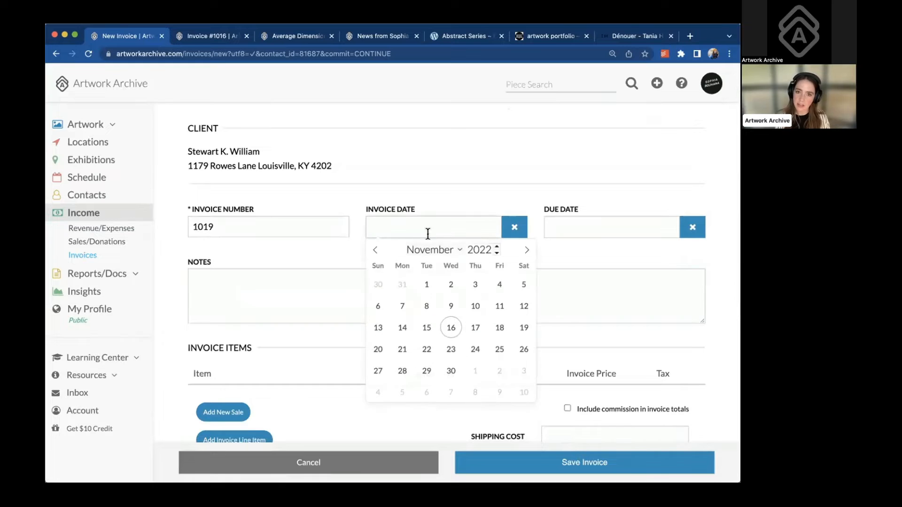
pyautogui.click(473, 325)
pyautogui.click(585, 219)
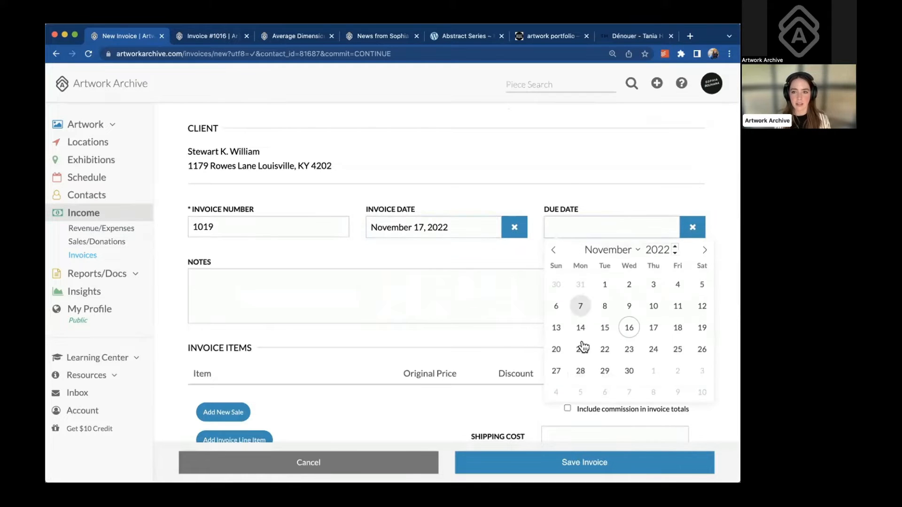
pyautogui.click(629, 371)
pyautogui.scroll(-4, 435, 336)
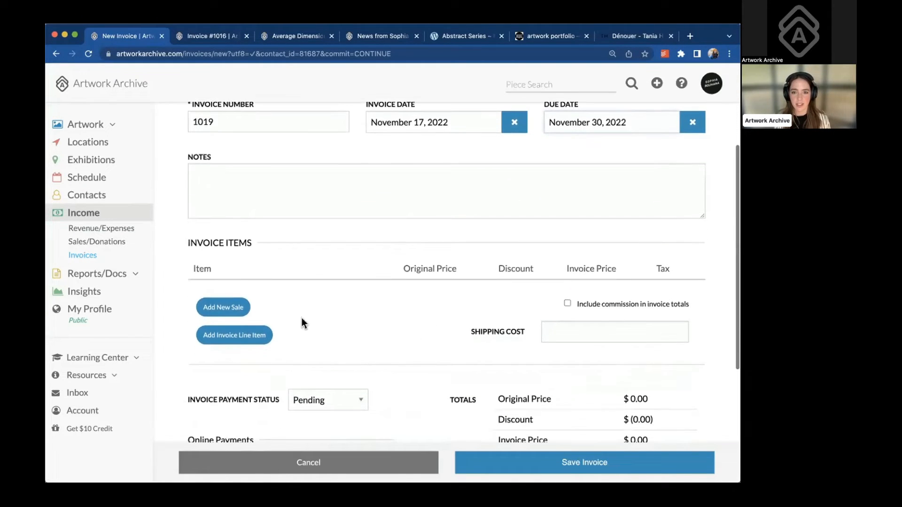
# Add a sale of Average Dimensionality to the invoice and save it
pyautogui.click(230, 308)
pyautogui.click(267, 354)
pyautogui.scroll(-1, 263, 381)
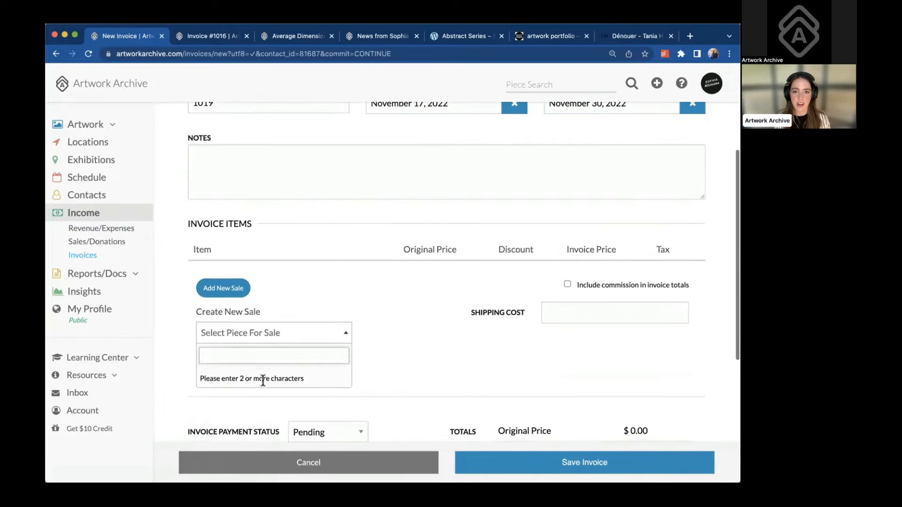
pyautogui.write('aver')
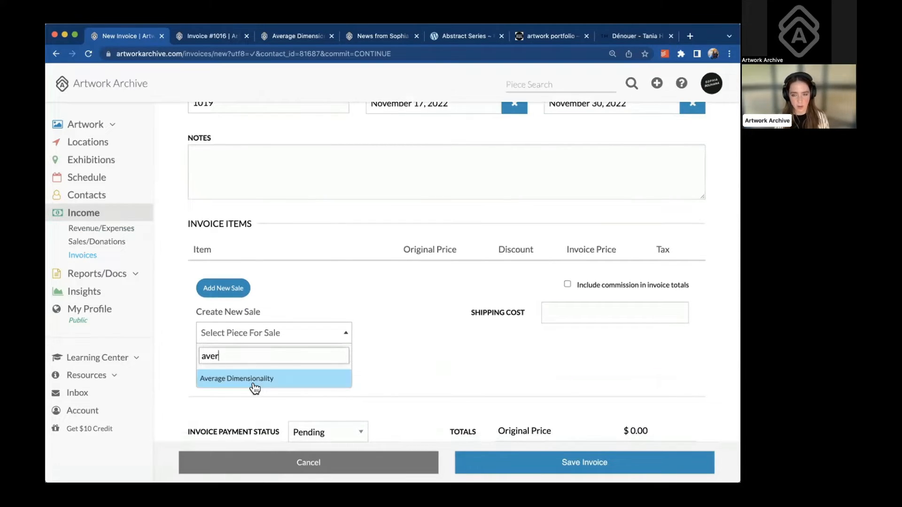
pyautogui.click(249, 379)
pyautogui.click(285, 364)
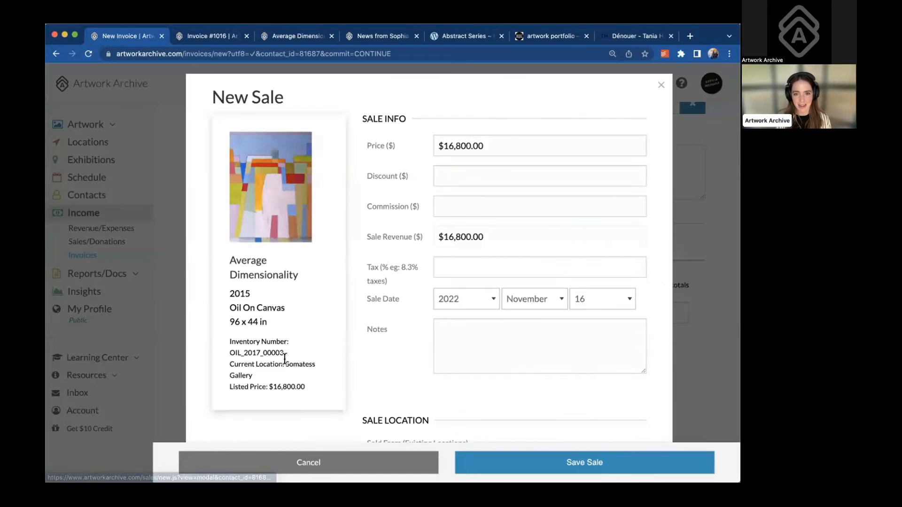
pyautogui.scroll(-3, 512, 369)
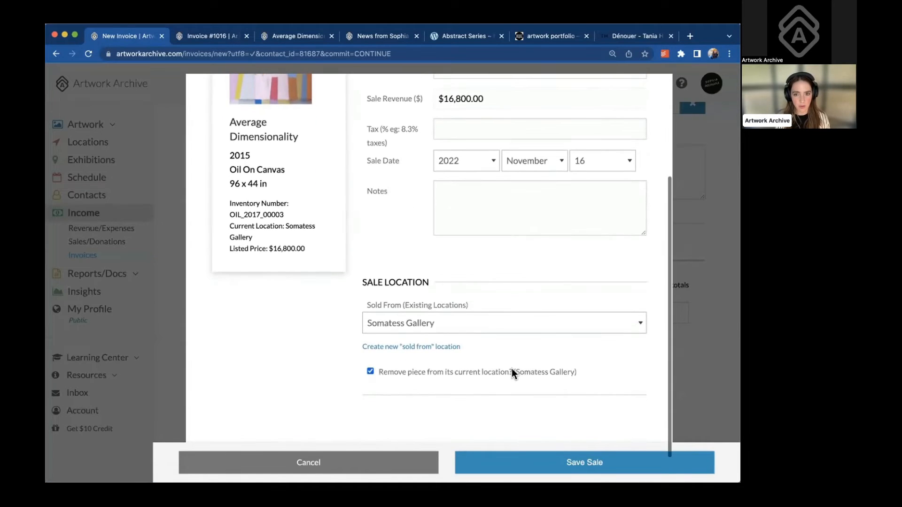
pyautogui.click(498, 459)
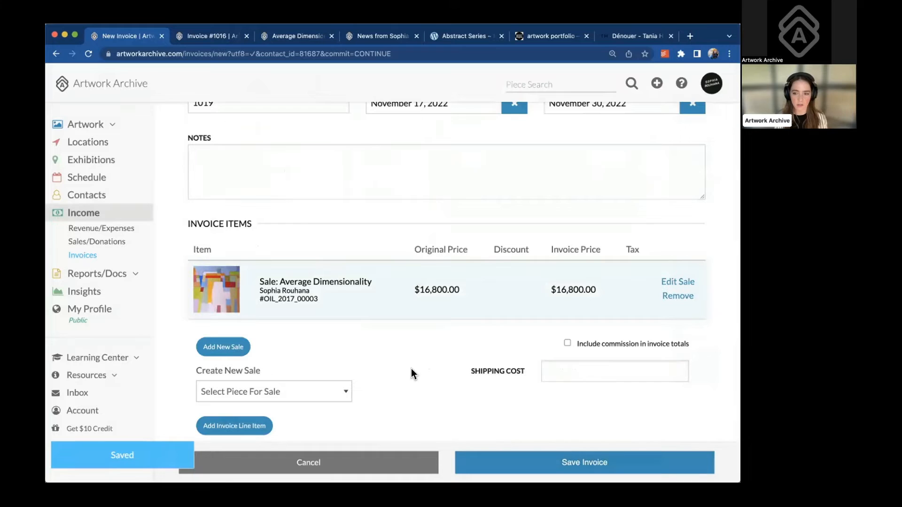
# Add a 'Framing' line item for 1500.00 to the invoice
pyautogui.scroll(-3, 411, 371)
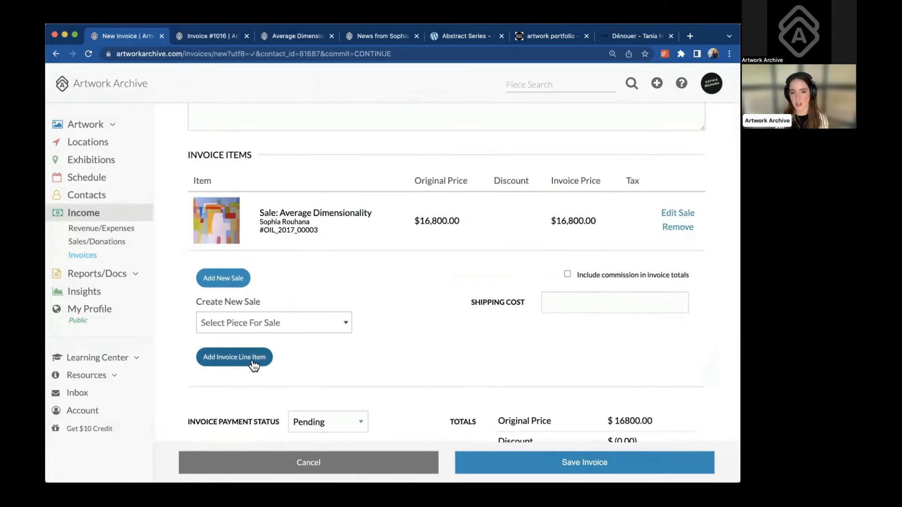
pyautogui.click(252, 361)
pyautogui.click(369, 154)
pyautogui.write('Framing')
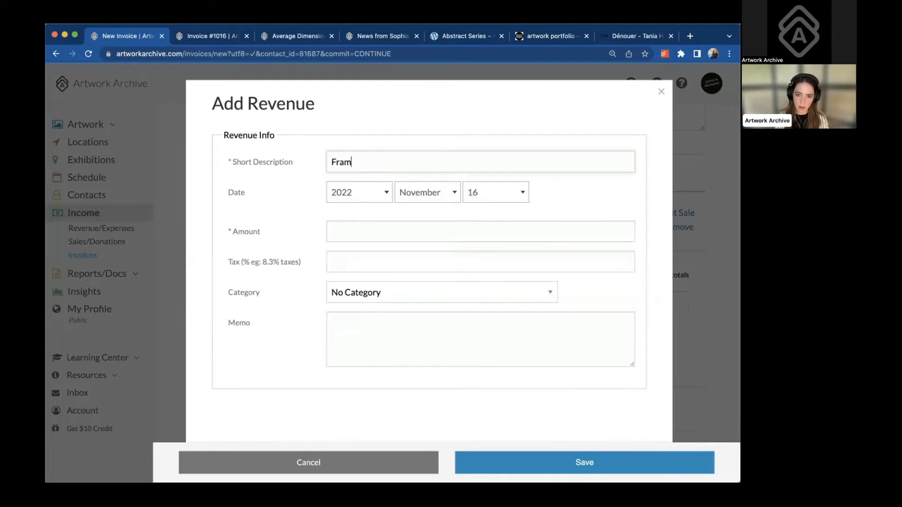
pyautogui.click(366, 227)
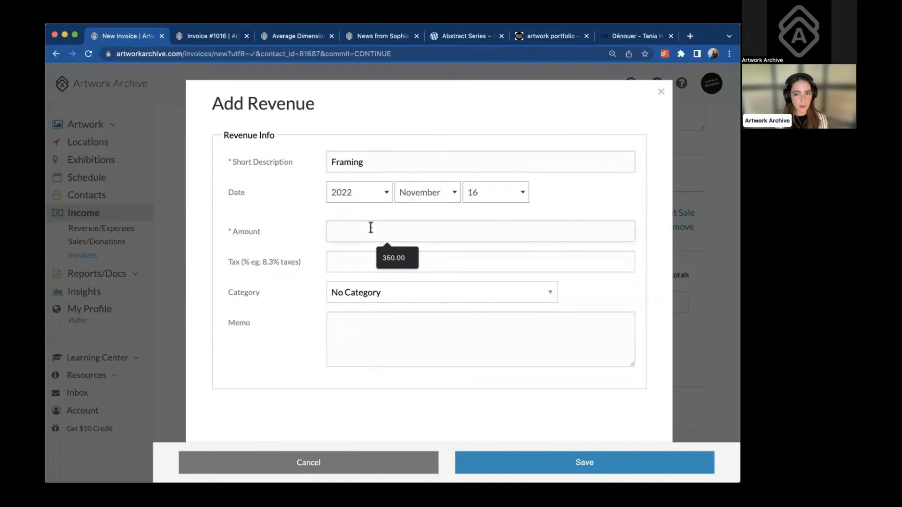
pyautogui.write('1500.00')
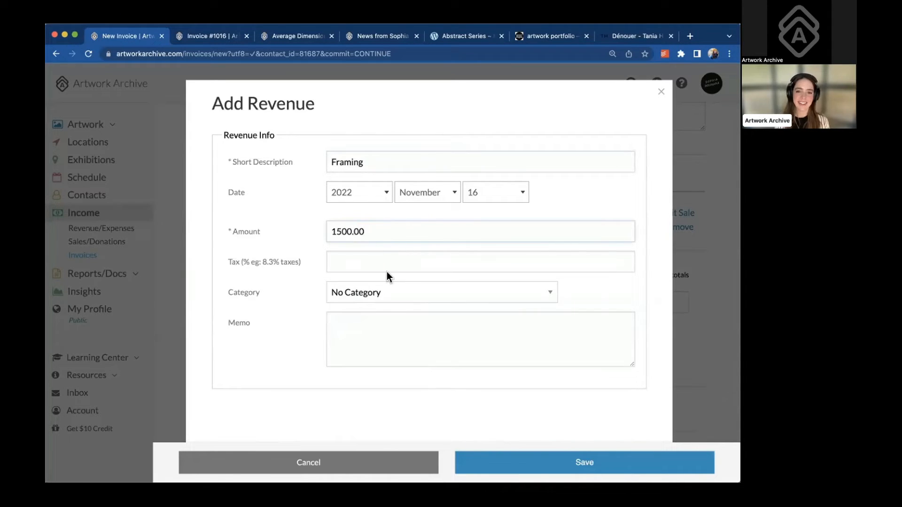
pyautogui.click(520, 461)
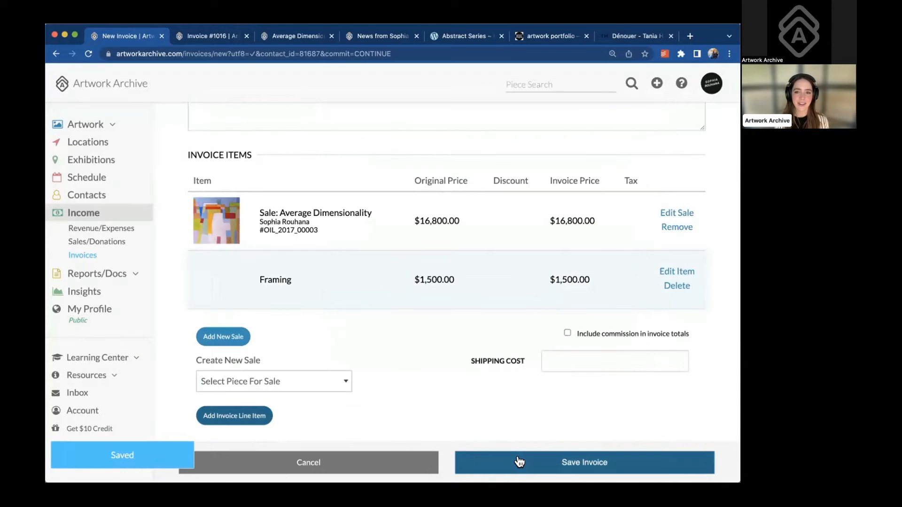
# Enter 500.00 shipping and save invoice 1019 totalling $18,800
pyautogui.scroll(-3, 472, 404)
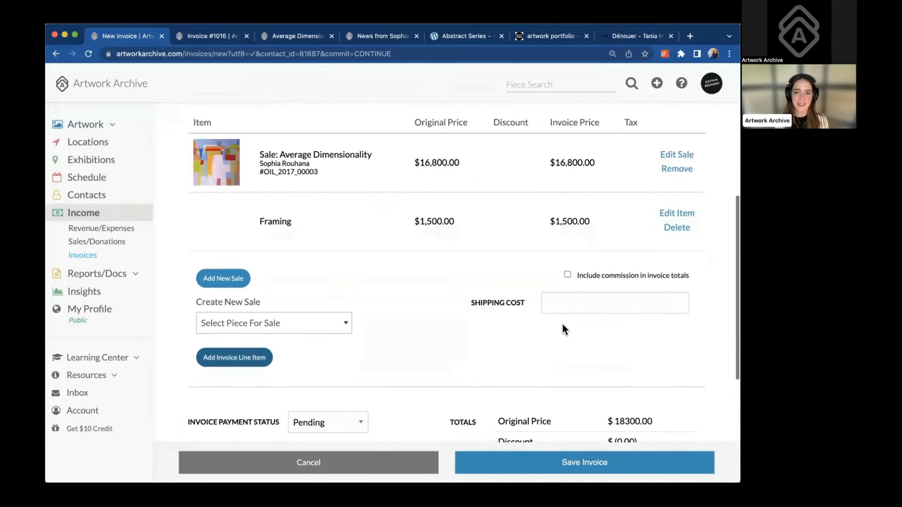
pyautogui.click(574, 304)
pyautogui.click(597, 330)
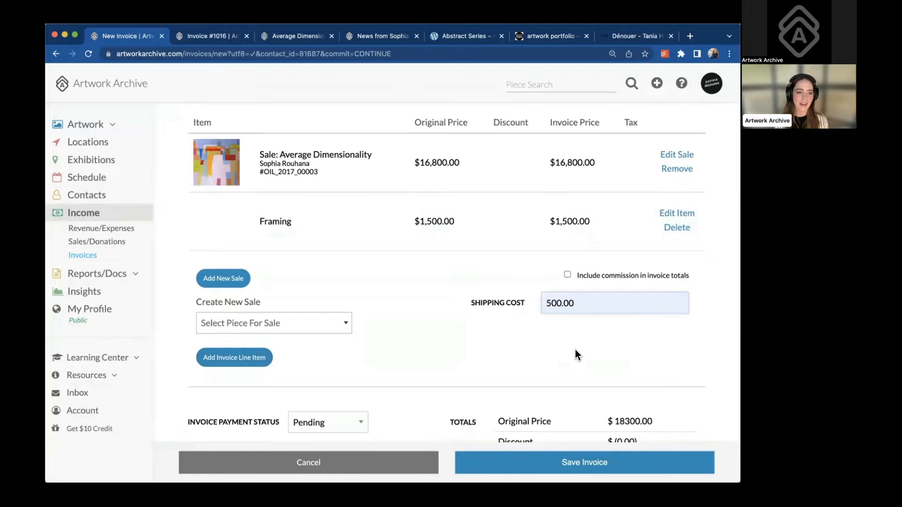
pyautogui.scroll(-2, 576, 353)
pyautogui.scroll(-4, 576, 350)
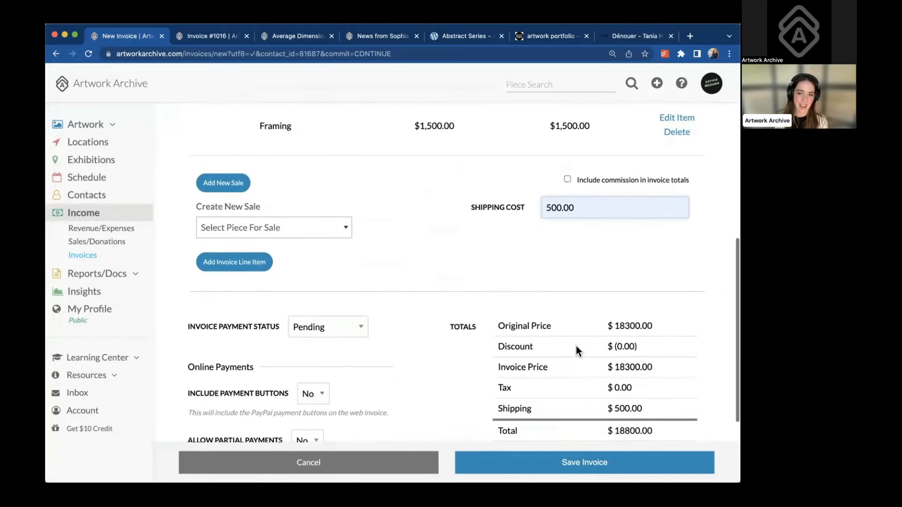
pyautogui.scroll(-2, 373, 297)
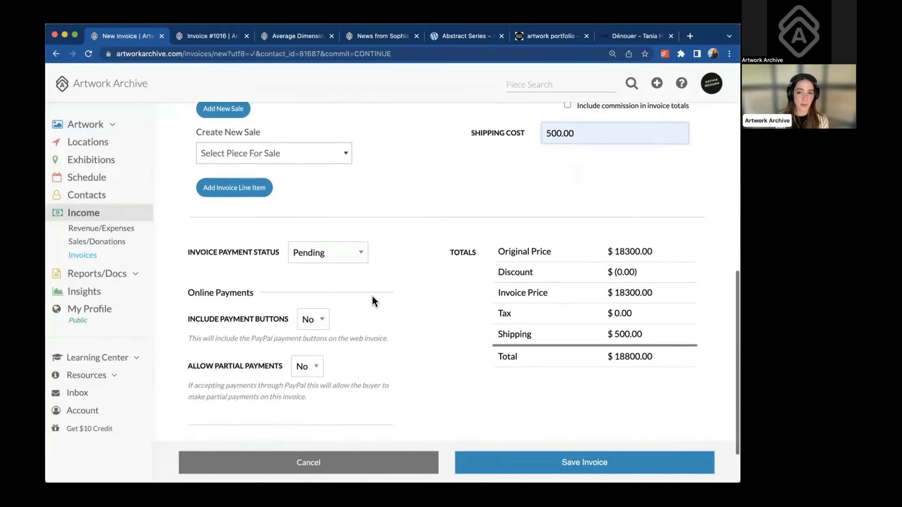
pyautogui.scroll(-2, 372, 301)
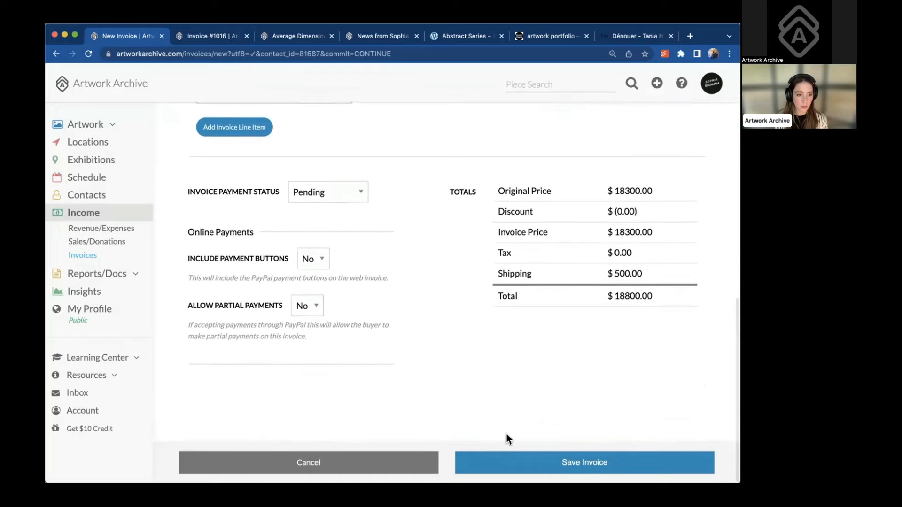
pyautogui.click(500, 455)
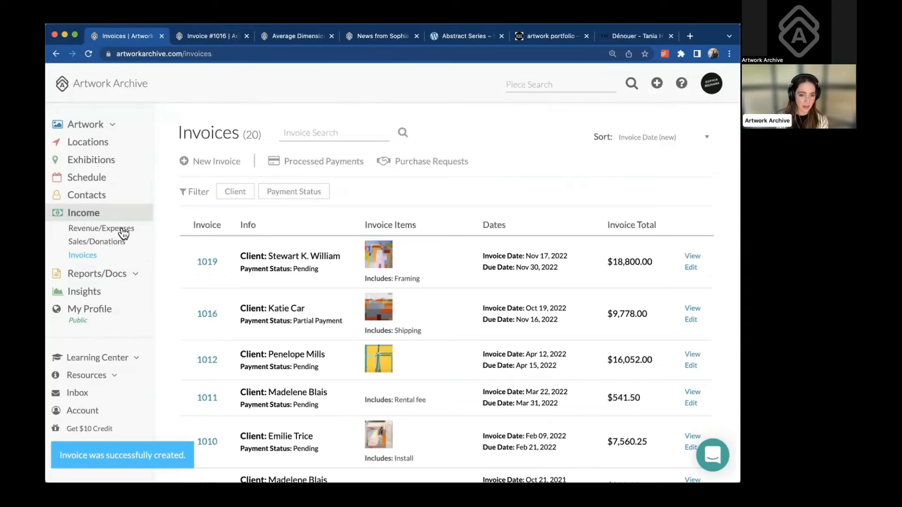
# Generate an Income Report from the Revenue/Expenses records
pyautogui.click(122, 231)
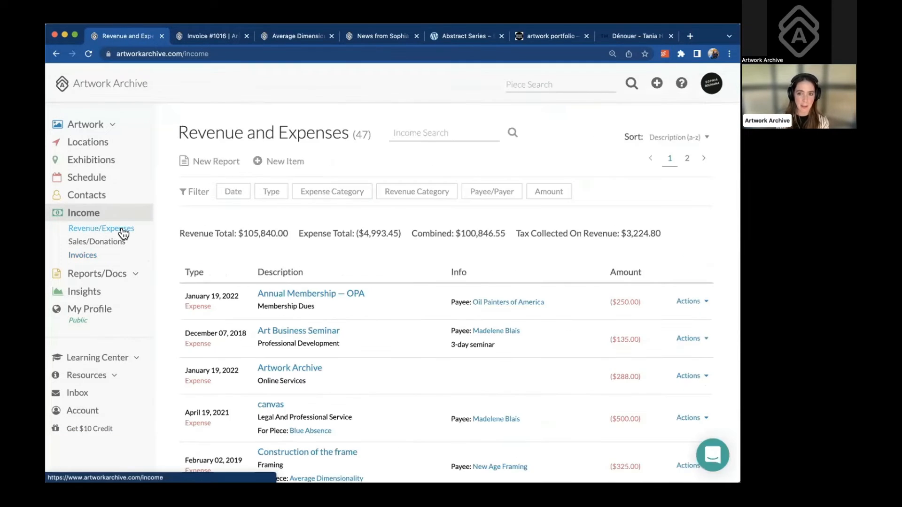
pyautogui.click(210, 163)
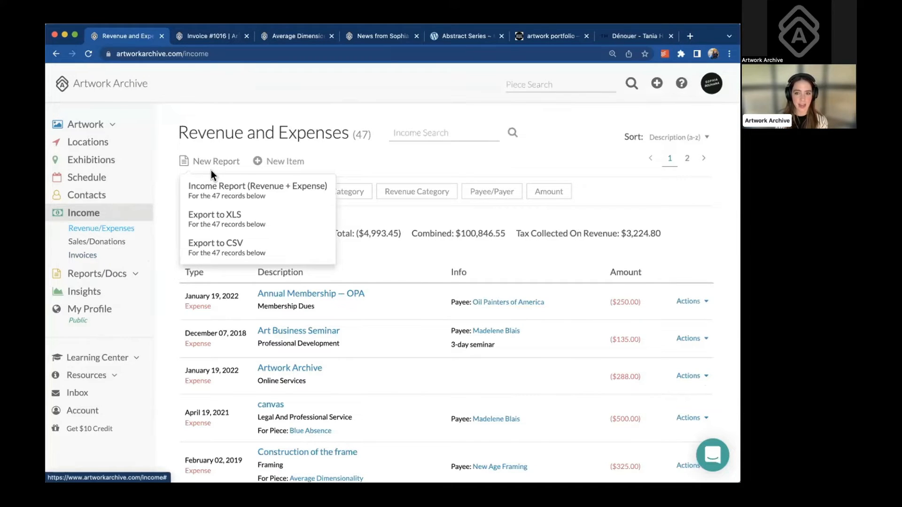
pyautogui.click(225, 191)
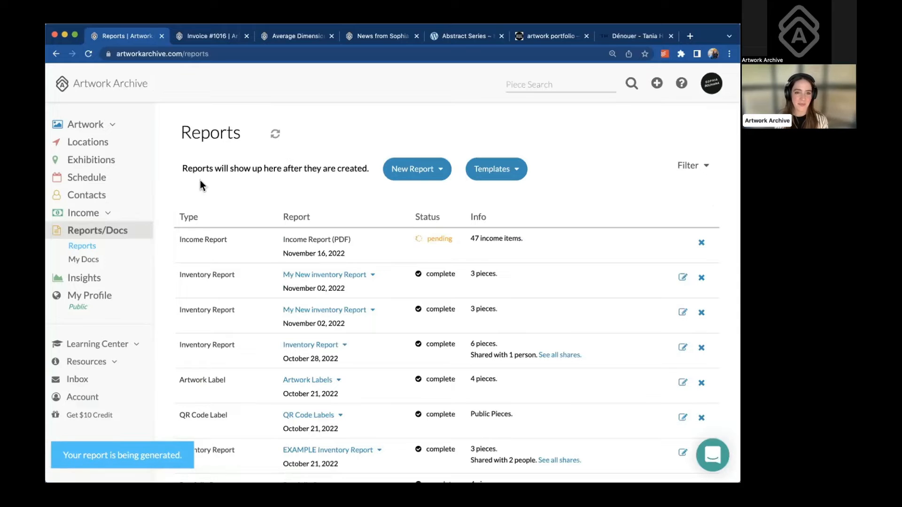
# Go back to Revenue and Expenses and close the Date filter without applying it
pyautogui.click(55, 54)
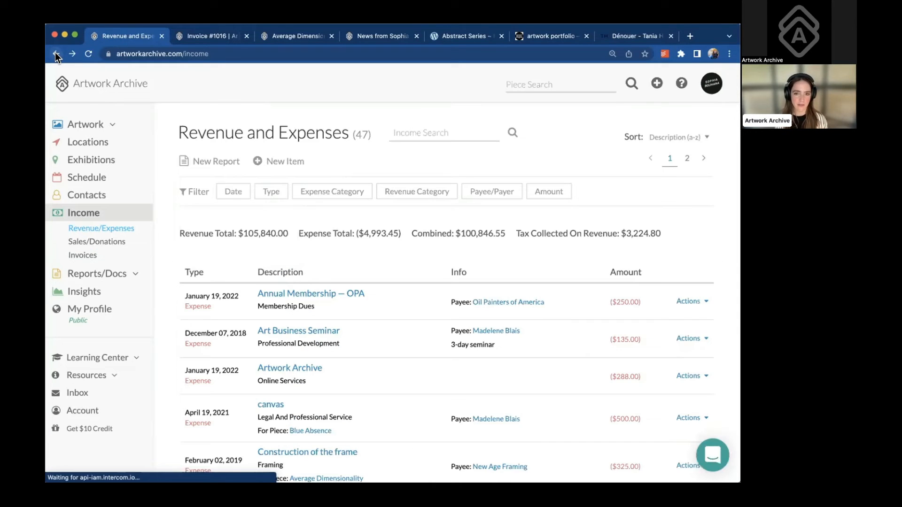
pyautogui.click(228, 192)
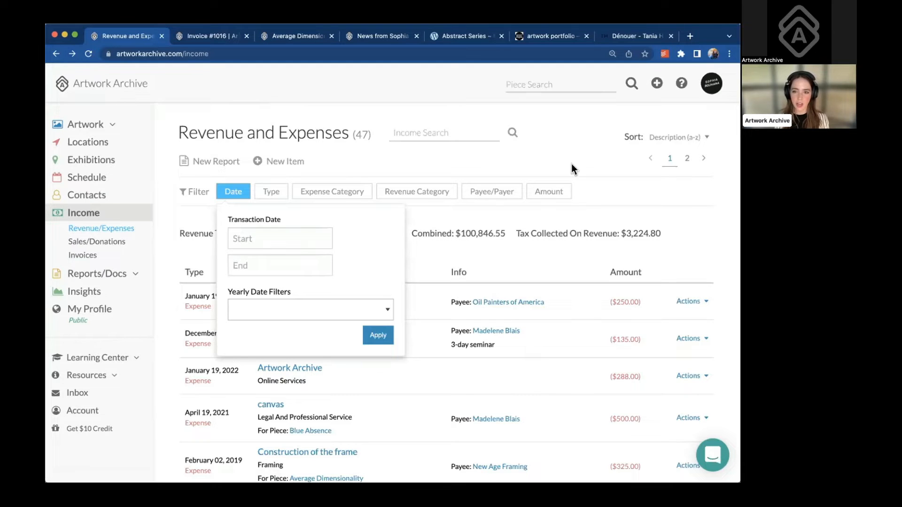
pyautogui.click(530, 160)
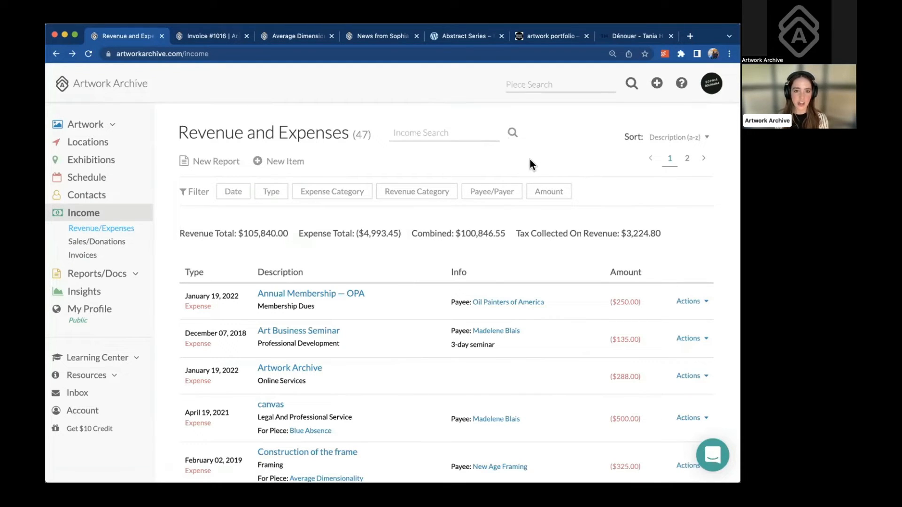
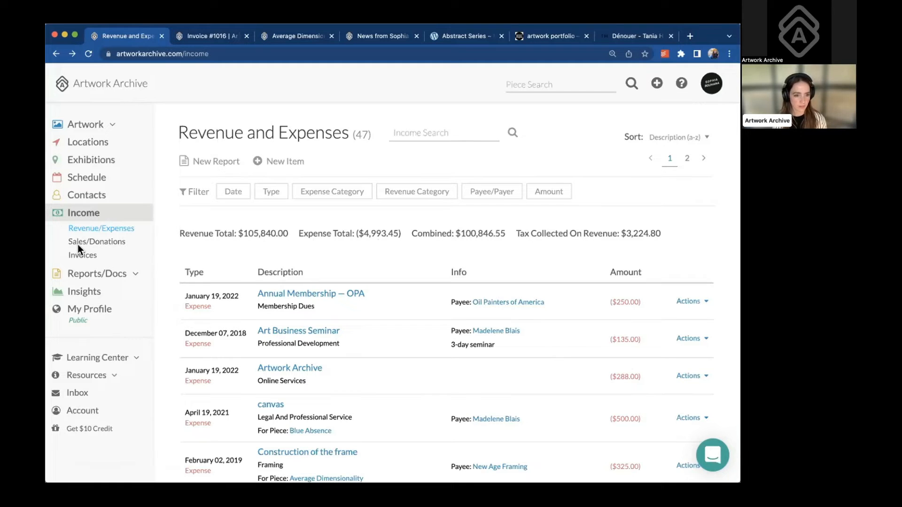
# Open the Example One piece record from the Artwork list
pyautogui.click(85, 126)
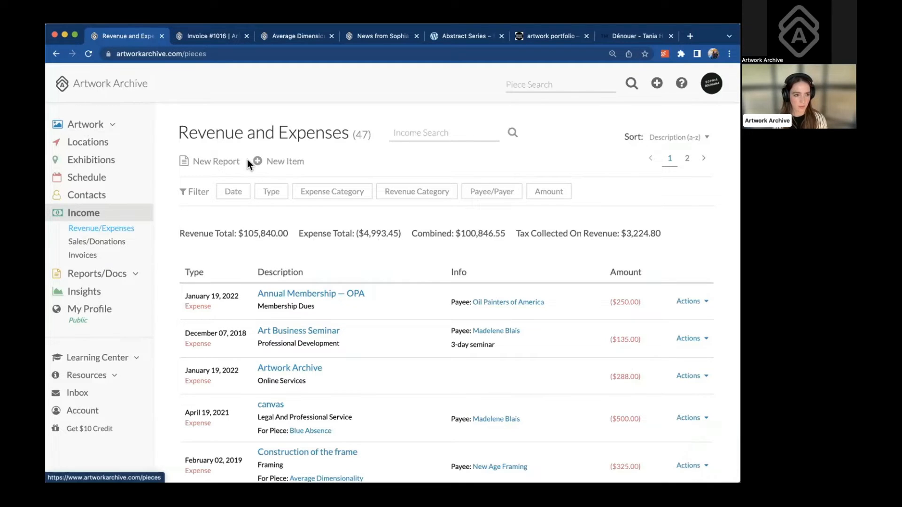
pyautogui.click(256, 282)
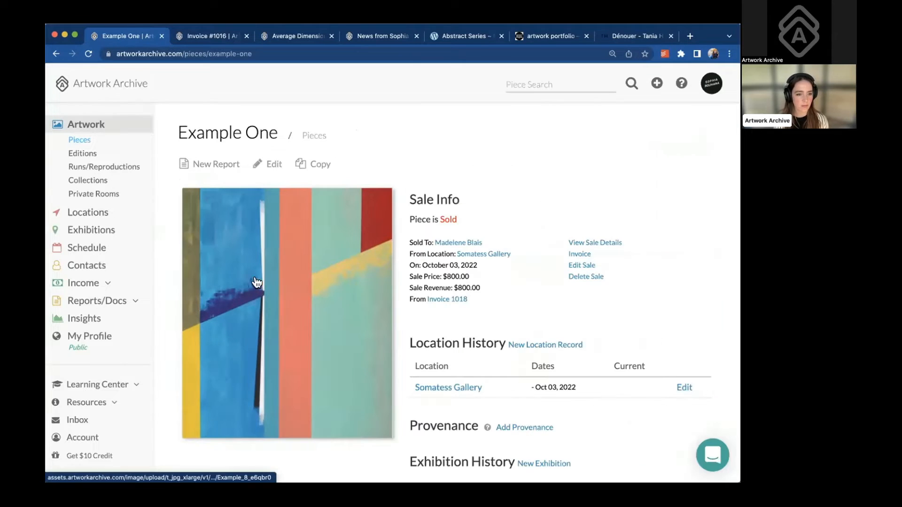
pyautogui.scroll(-3, 505, 216)
pyautogui.scroll(-4, 505, 213)
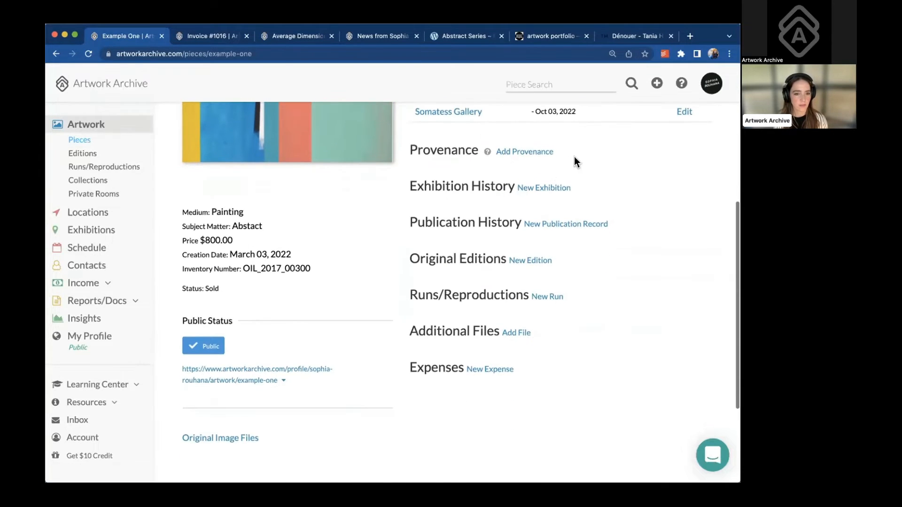
# Bring up the Add File form under Additional Files and review the record
pyautogui.click(521, 335)
pyautogui.scroll(-2, 487, 345)
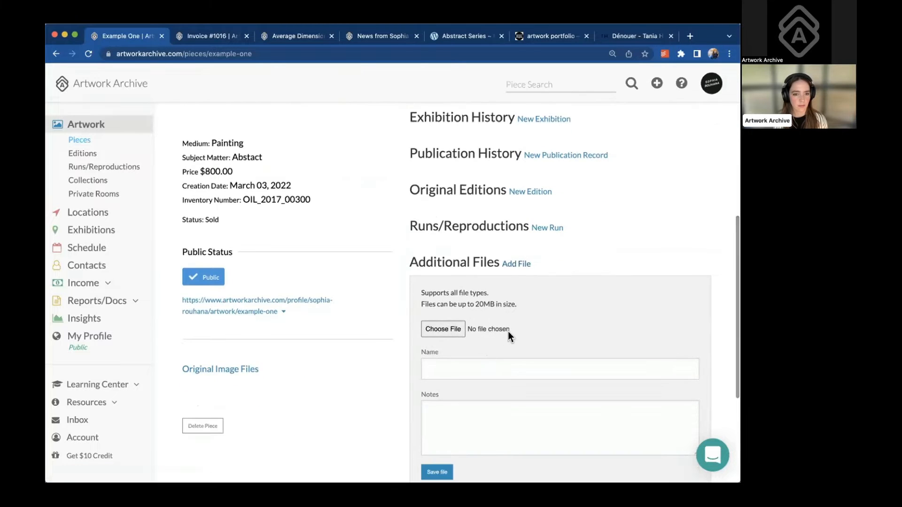
pyautogui.scroll(-1, 492, 311)
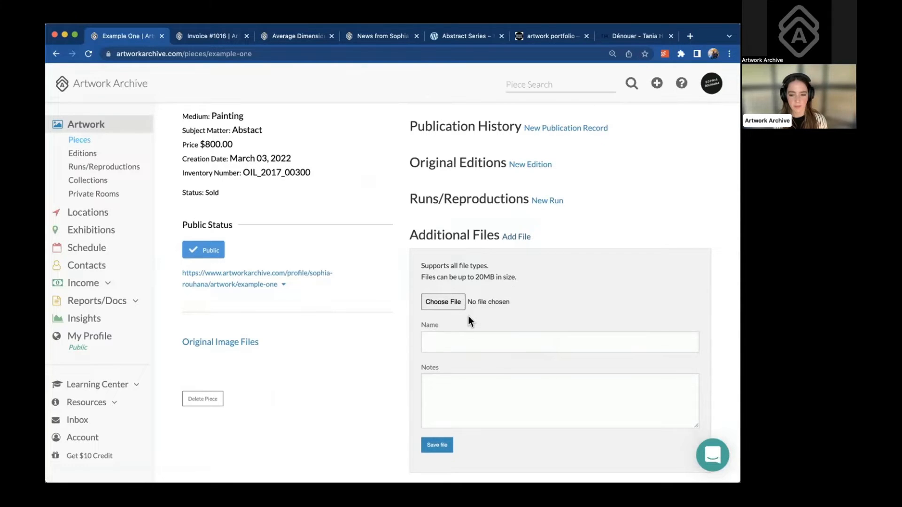
pyautogui.scroll(2, 469, 320)
pyautogui.scroll(4, 469, 316)
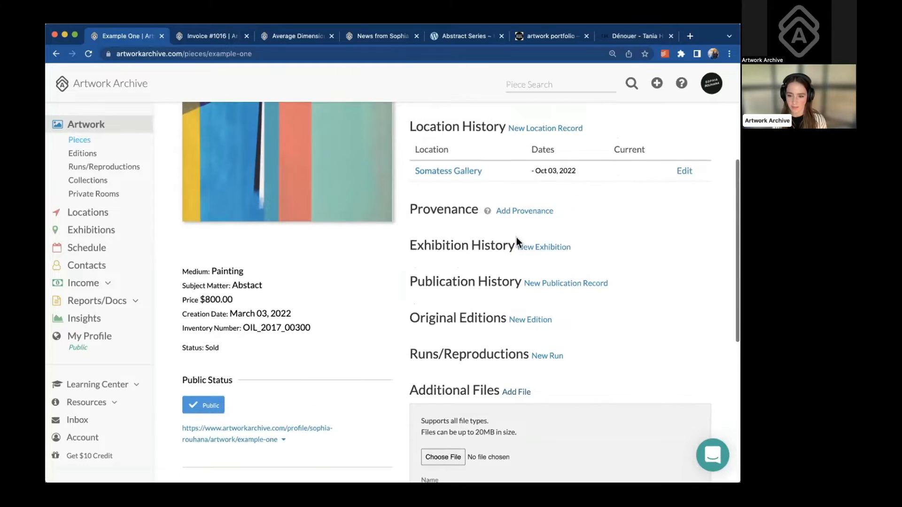
pyautogui.scroll(2, 517, 239)
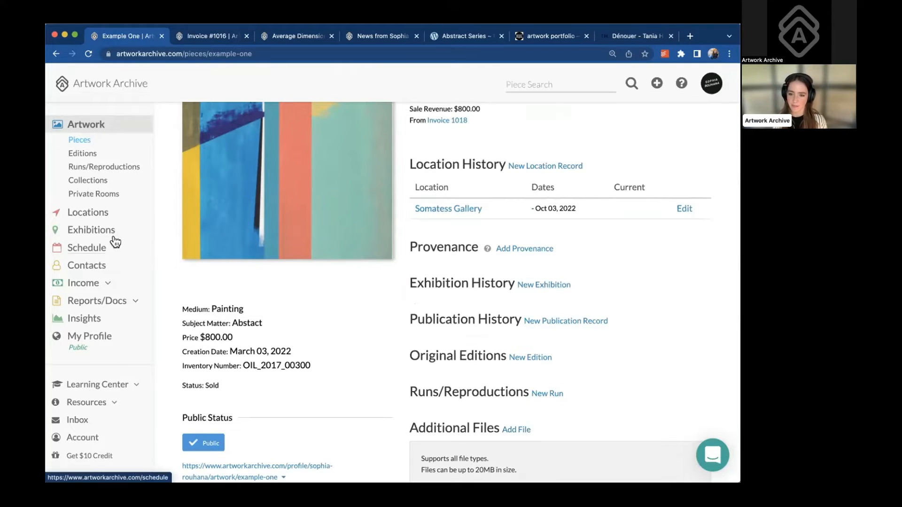
# Open the newest invoice, 1019, from the Invoices list
pyautogui.click(97, 283)
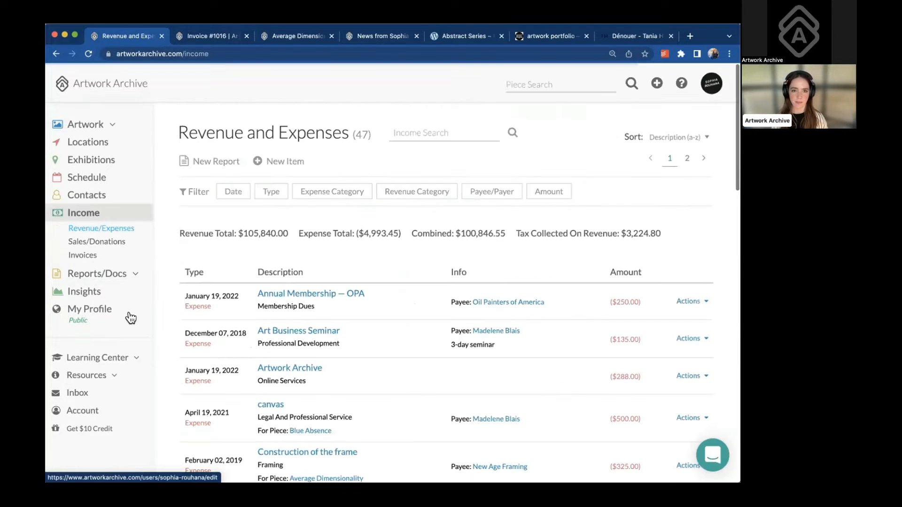
pyautogui.click(83, 255)
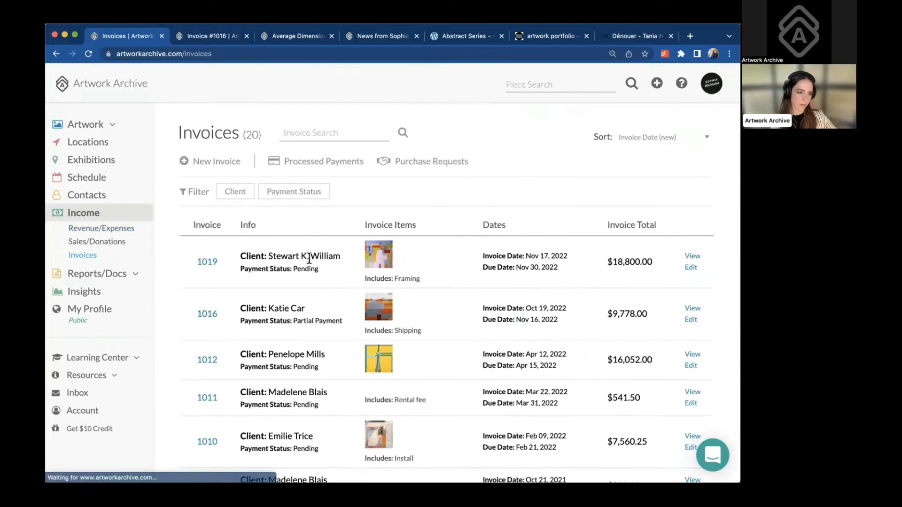
pyautogui.scroll(-3, 375, 290)
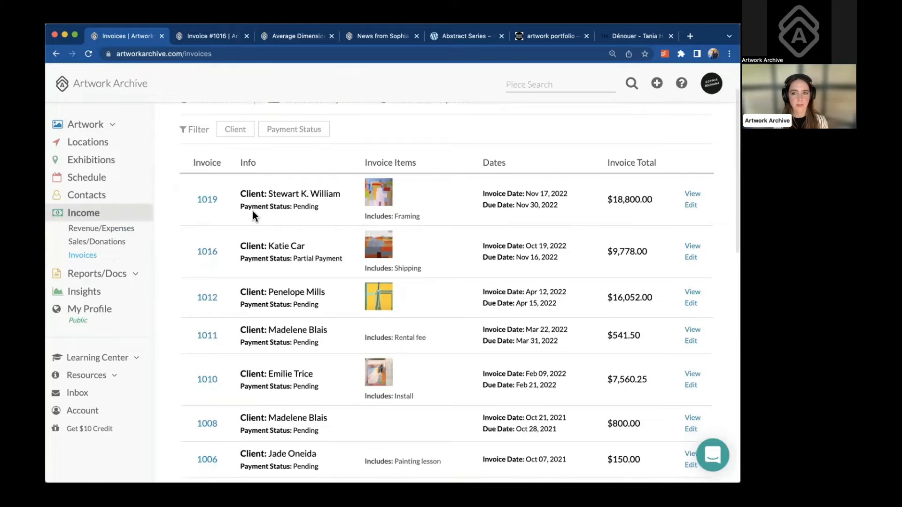
pyautogui.scroll(2, 252, 216)
pyautogui.click(204, 230)
pyautogui.scroll(-4, 404, 266)
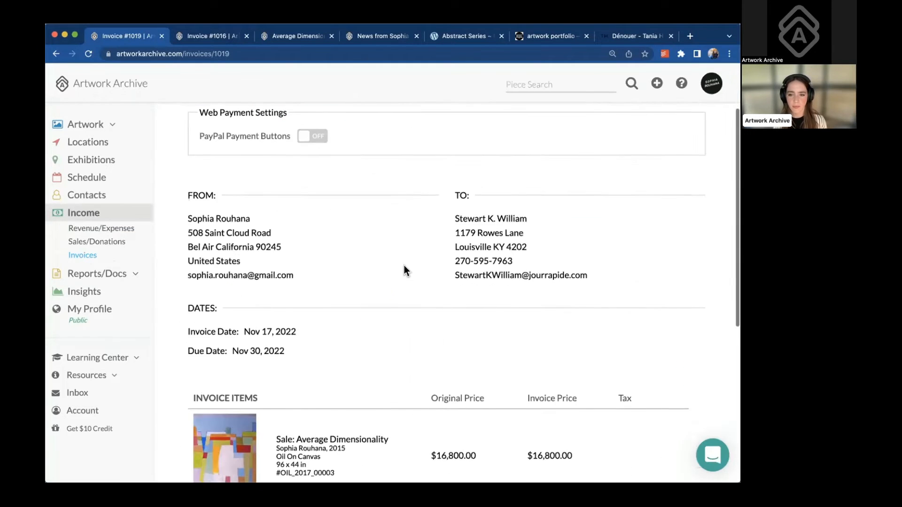
pyautogui.scroll(5, 329, 235)
# Edit the invoice and start a new sale of Blue Print #3 of 50, found by searching 'blu'
pyautogui.click(207, 161)
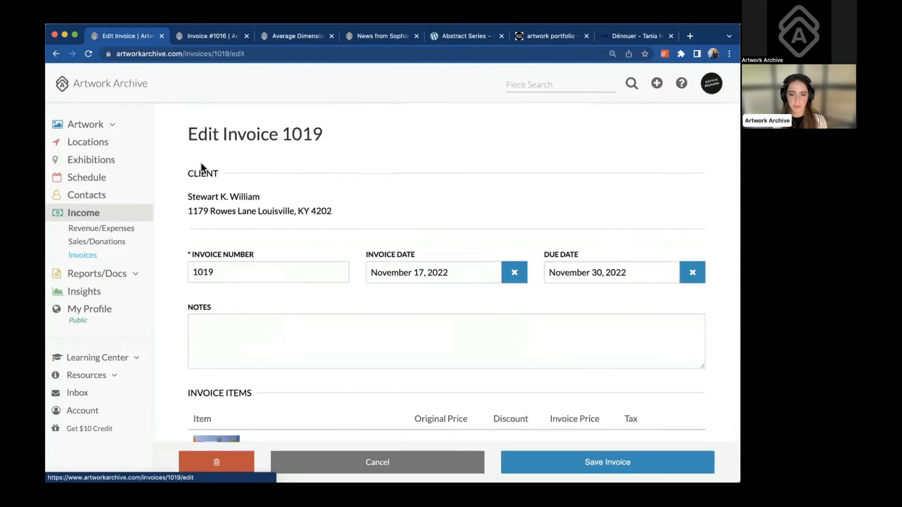
pyautogui.scroll(-5, 343, 262)
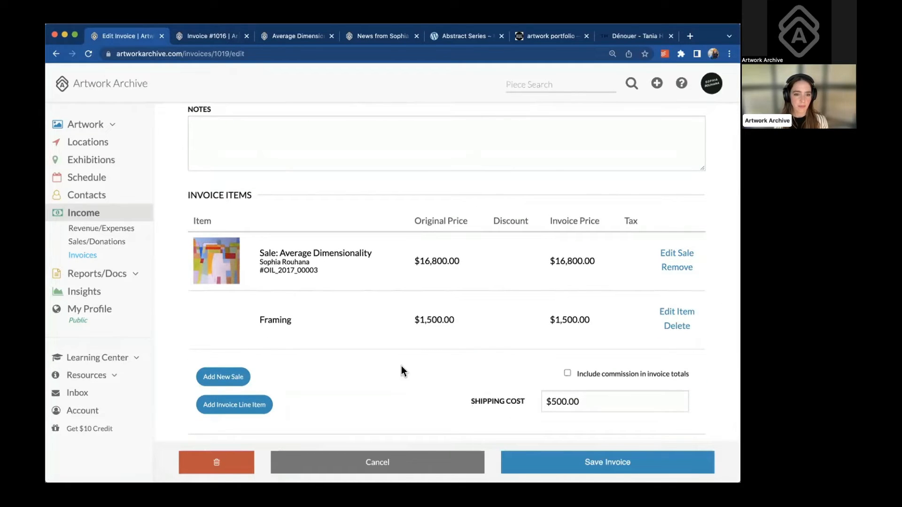
pyautogui.click(237, 376)
pyautogui.scroll(-1, 269, 367)
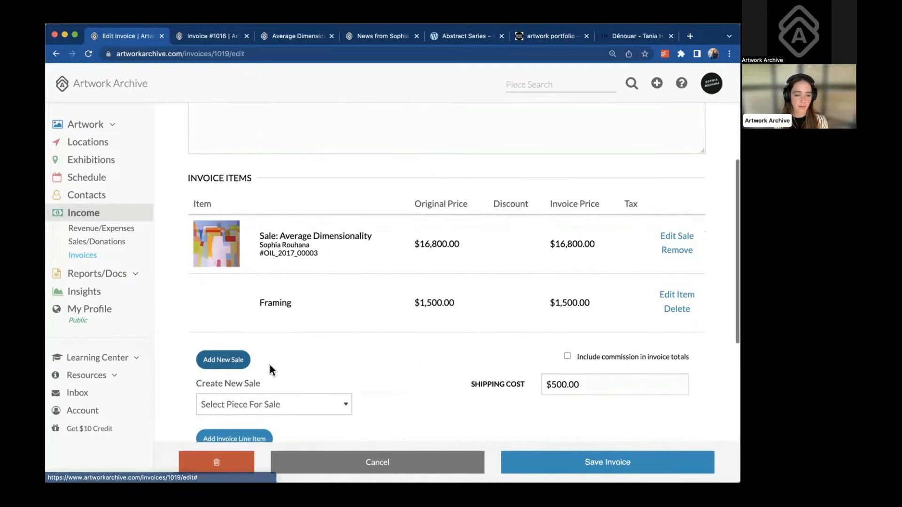
pyautogui.click(270, 396)
pyautogui.scroll(-2, 270, 397)
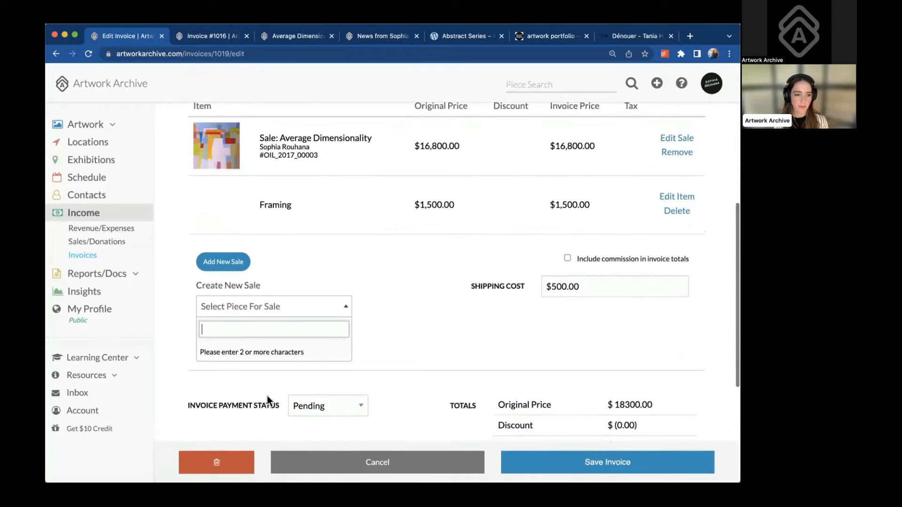
pyautogui.write('blu')
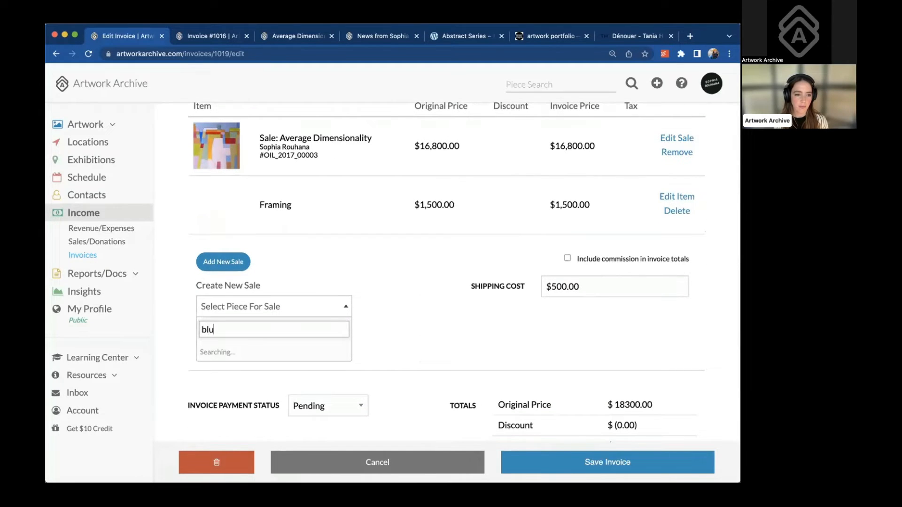
pyautogui.click(272, 353)
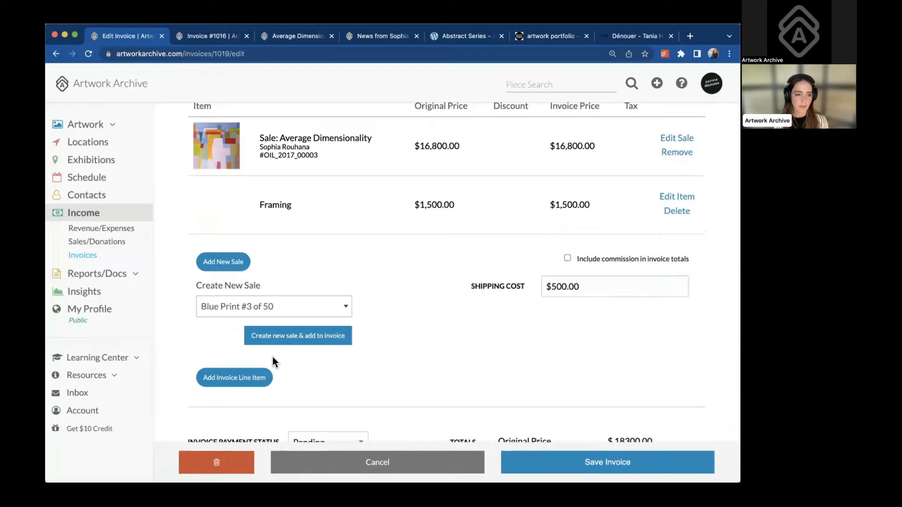
# Save the Blue Print #3 of 50 sale with a 100.00 discount, 20 commission and 8% tax
pyautogui.click(290, 338)
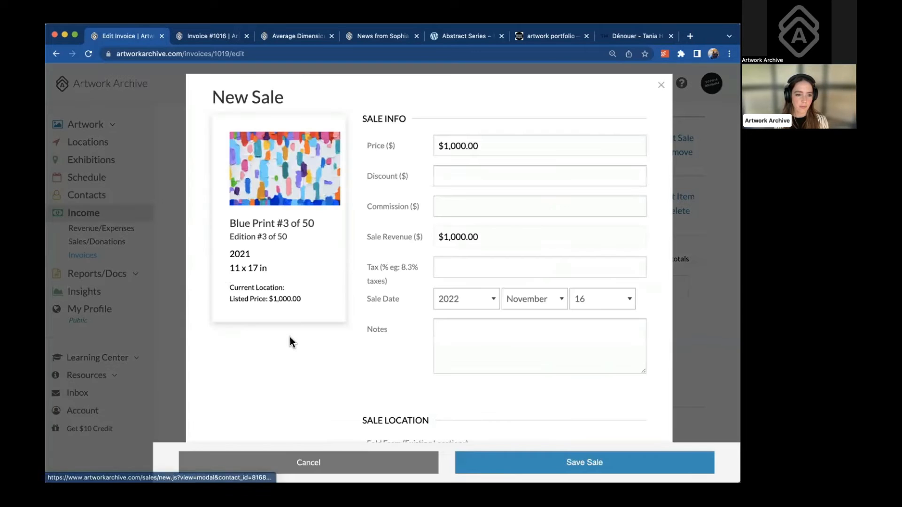
pyautogui.click(459, 175)
pyautogui.click(492, 201)
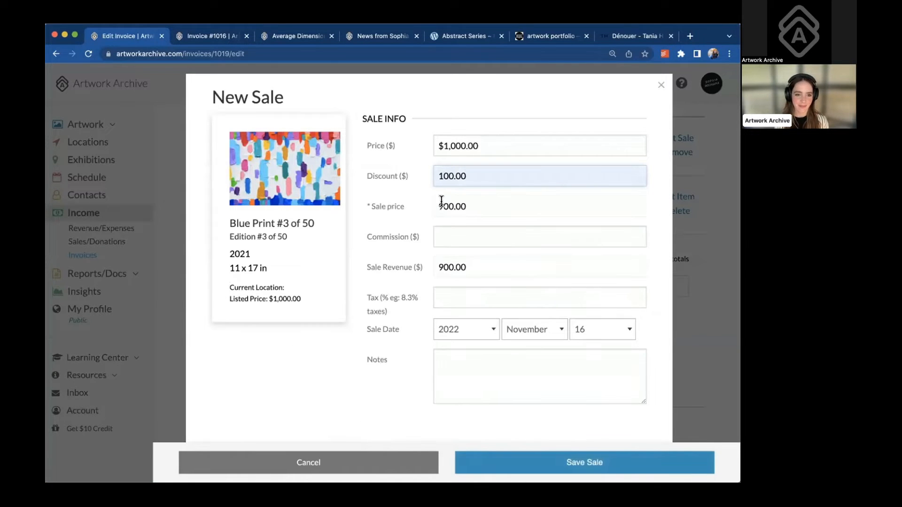
pyautogui.click(451, 236)
pyautogui.write('20')
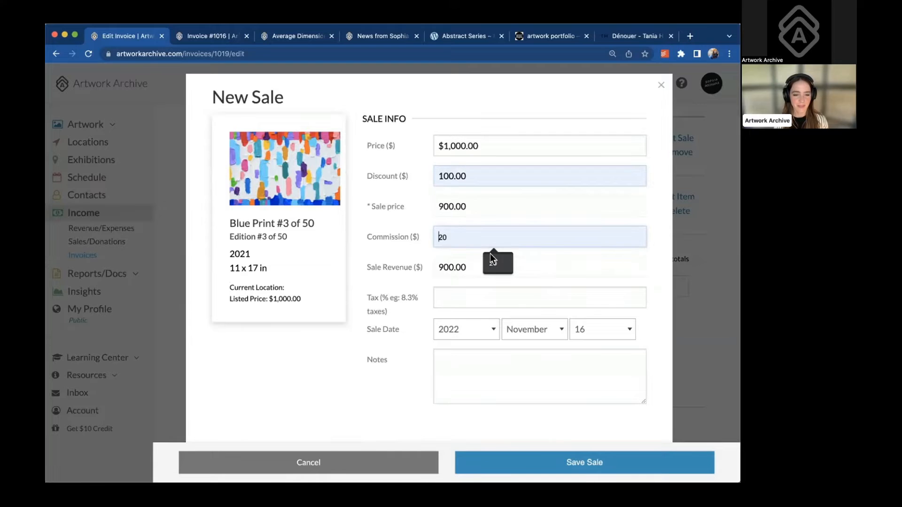
pyautogui.scroll(-3, 464, 321)
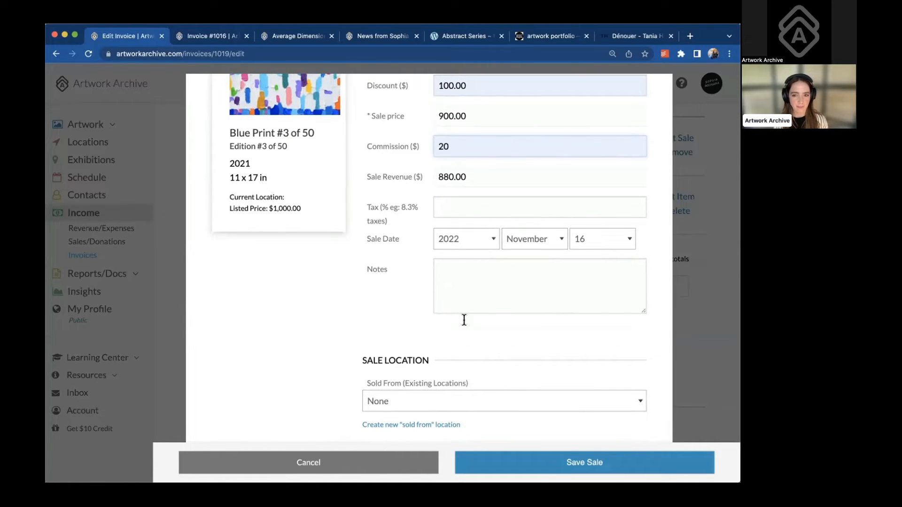
pyautogui.click(463, 204)
pyautogui.write('8')
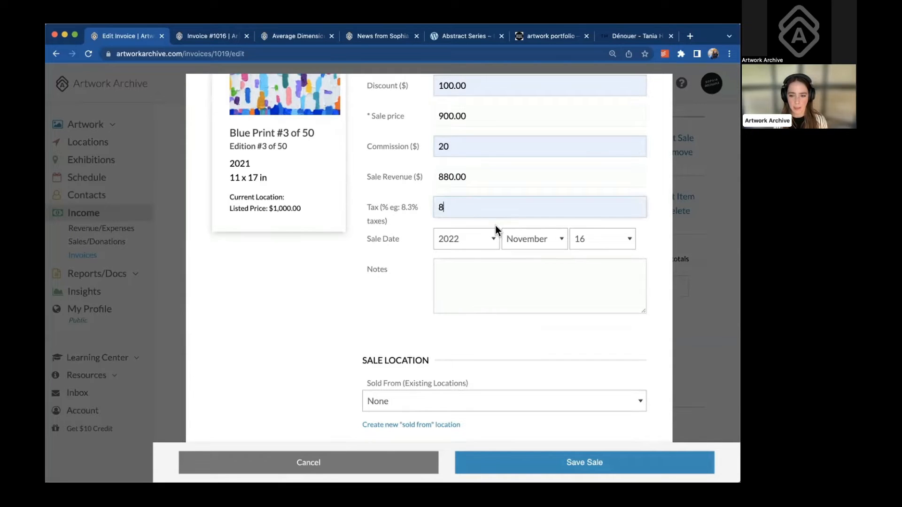
pyautogui.scroll(-2, 404, 257)
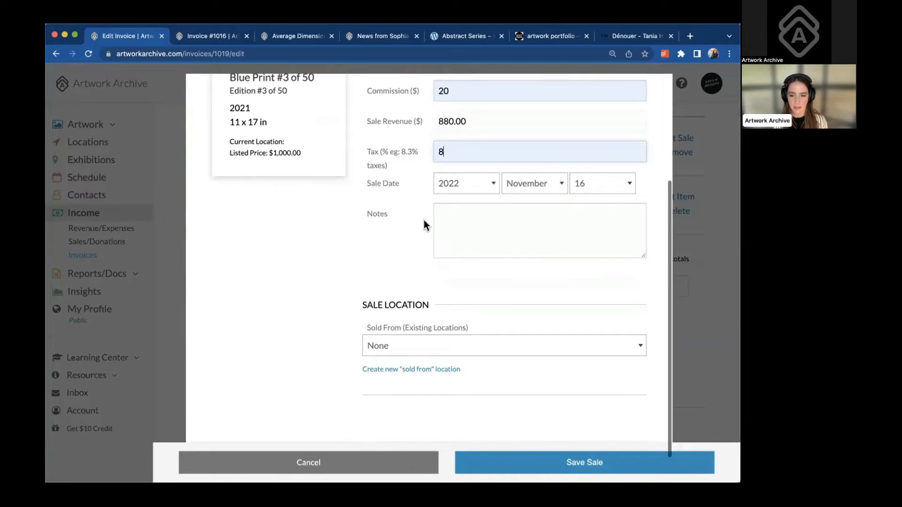
pyautogui.click(469, 216)
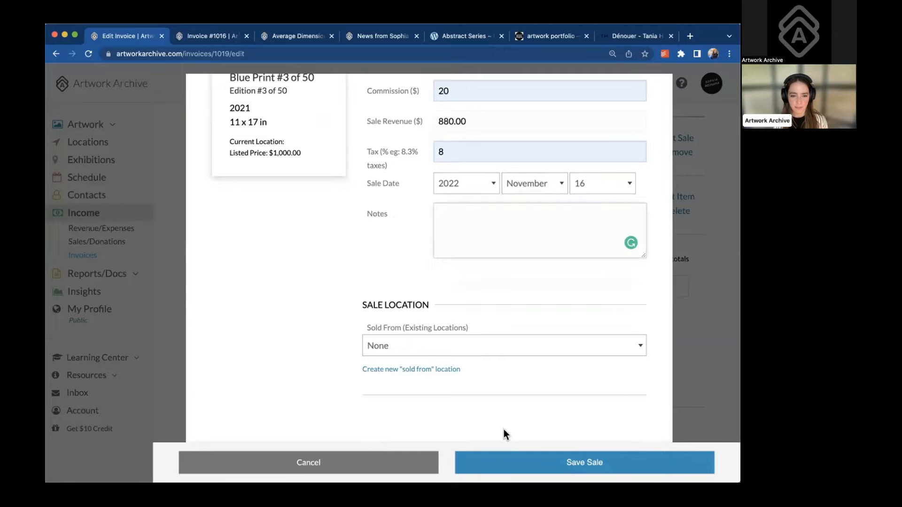
pyautogui.click(503, 459)
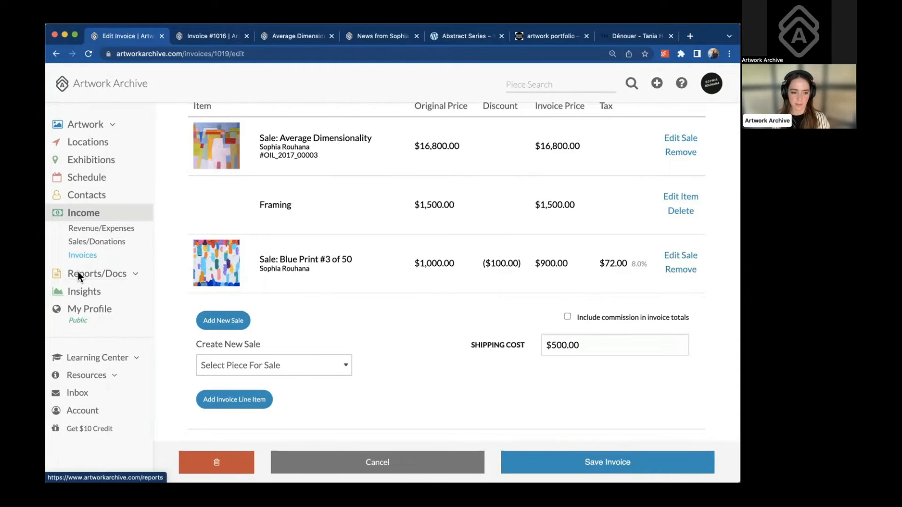
# Leave the invoice for the profile page and show the portfolio embed code settings
pyautogui.click(81, 309)
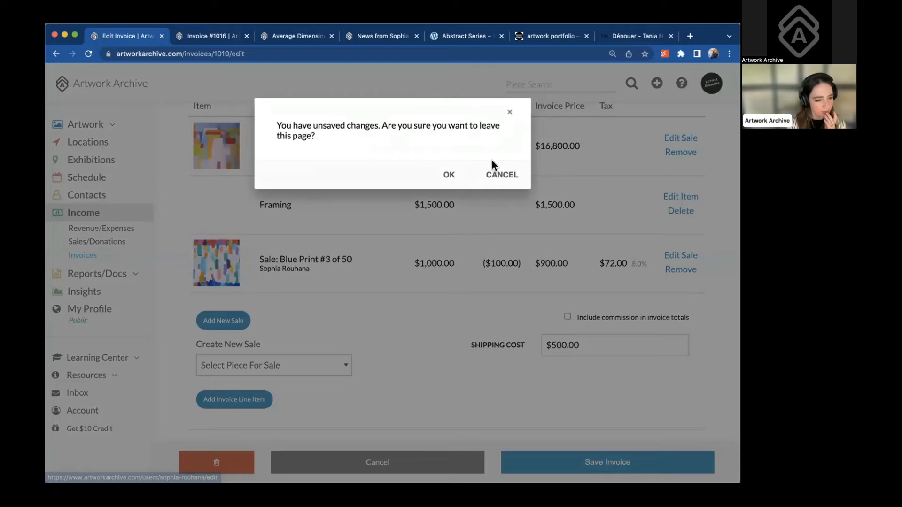
pyautogui.click(498, 179)
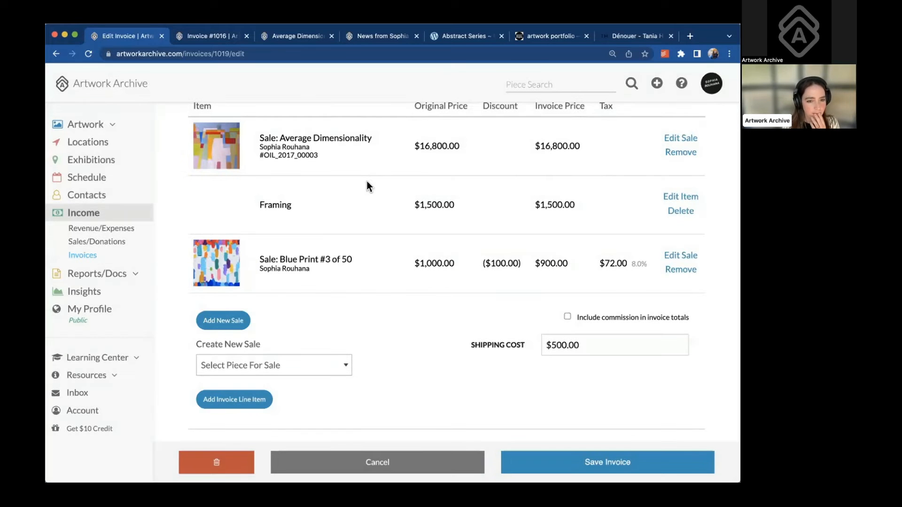
pyautogui.click(88, 308)
pyautogui.click(449, 176)
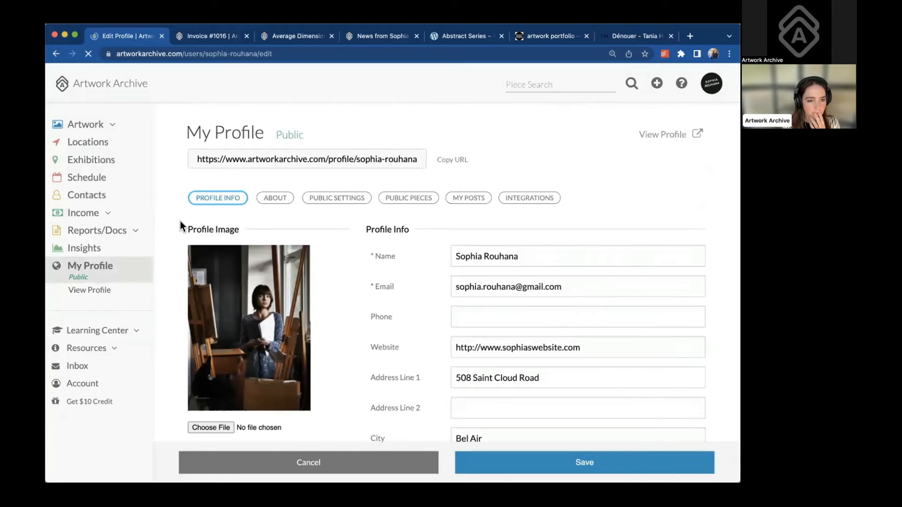
pyautogui.click(519, 200)
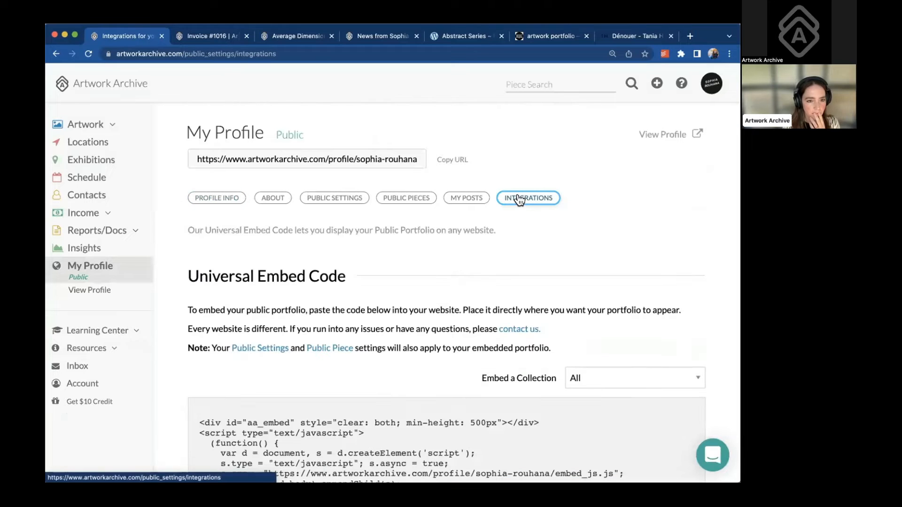
pyautogui.scroll(-1, 475, 274)
pyautogui.scroll(-3, 476, 273)
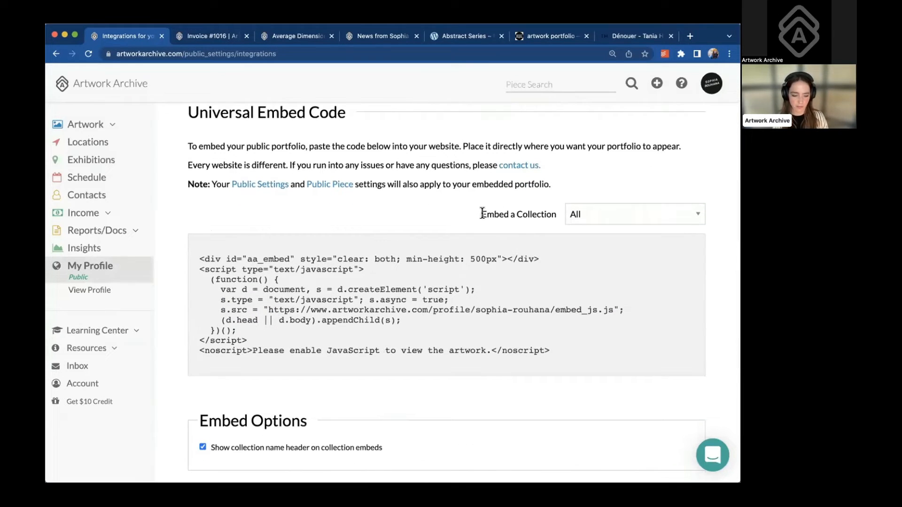
# Switch the embedded collection to Bright Series and select the whole embed code
pyautogui.moveTo(482, 214); pyautogui.dragTo(556, 213)
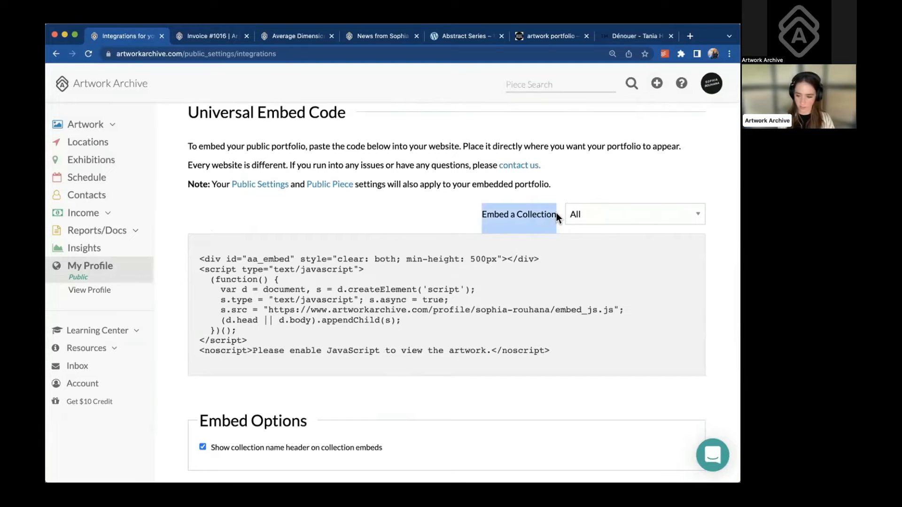
pyautogui.click(578, 213)
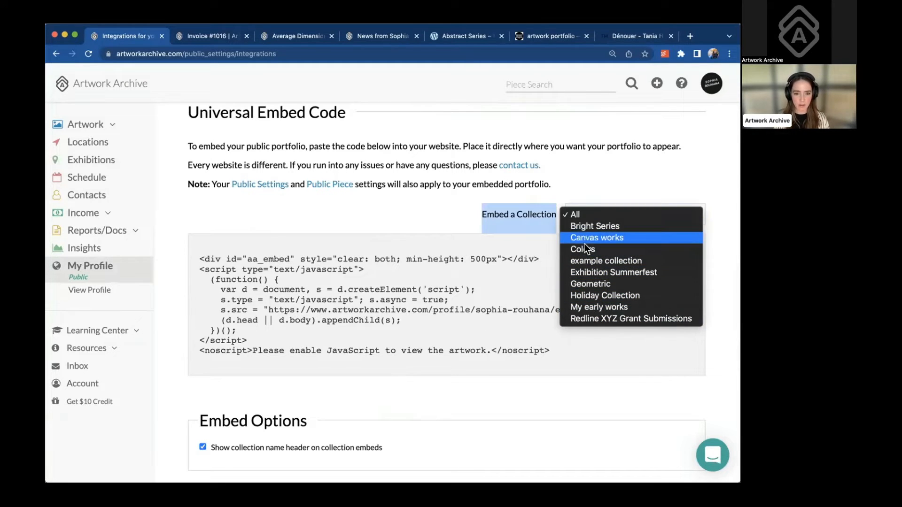
pyautogui.click(588, 226)
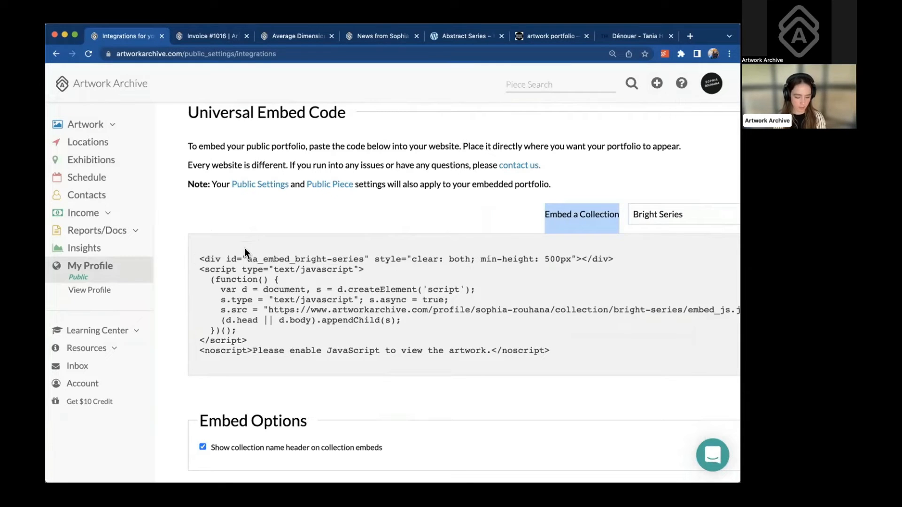
pyautogui.moveTo(198, 258)
pyautogui.mouseDown()
pyautogui.moveTo(552, 352)
pyautogui.moveTo(380, 331)
pyautogui.moveTo(236, 257)
pyautogui.moveTo(201, 253)
pyautogui.mouseUp()
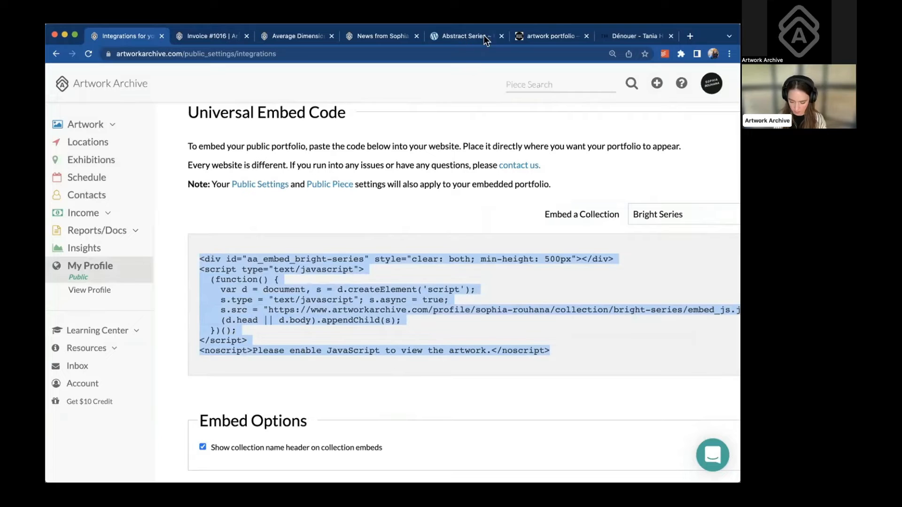
# Open the Héritages series from the site's Dénouer page and scroll down to its portrait grid
pyautogui.click(548, 37)
pyautogui.click(630, 35)
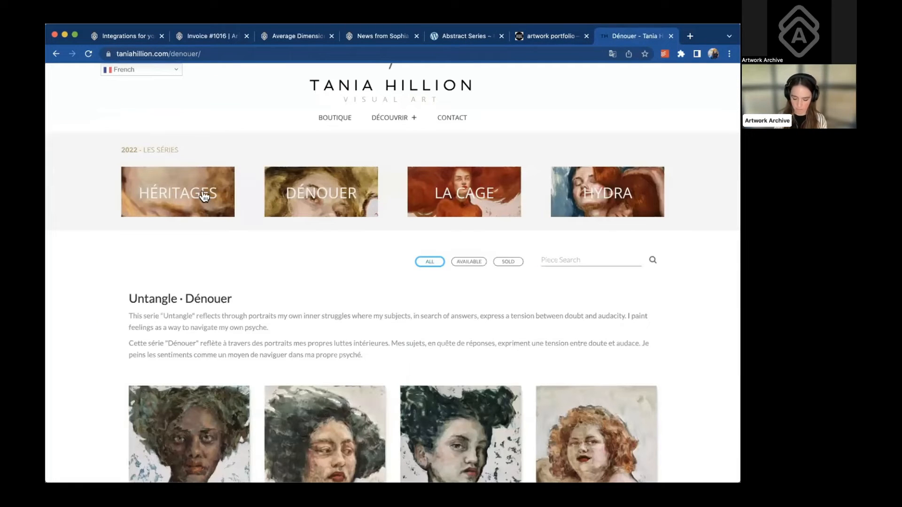
pyautogui.click(168, 205)
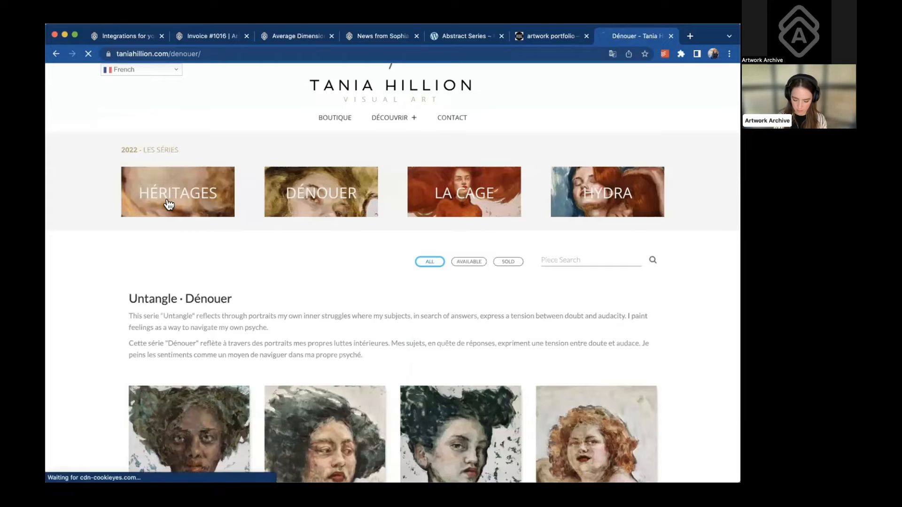
pyautogui.scroll(-3, 320, 292)
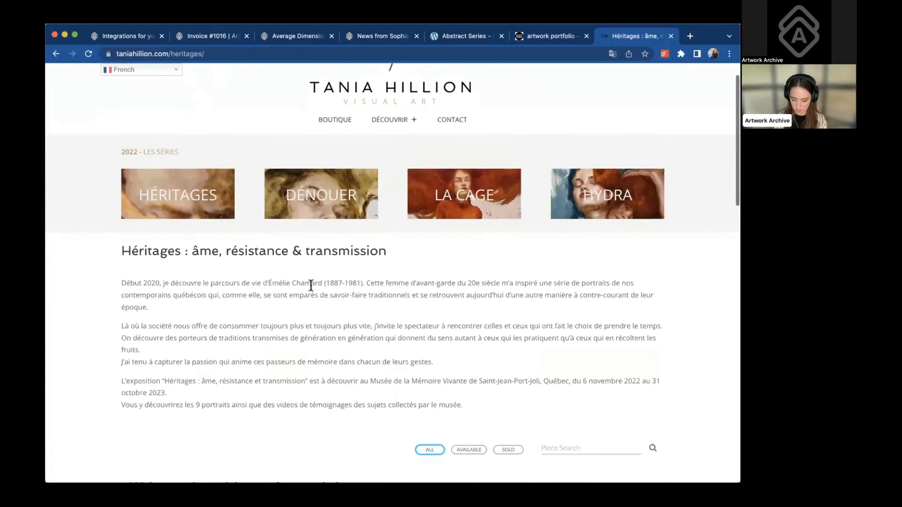
pyautogui.scroll(-3, 242, 320)
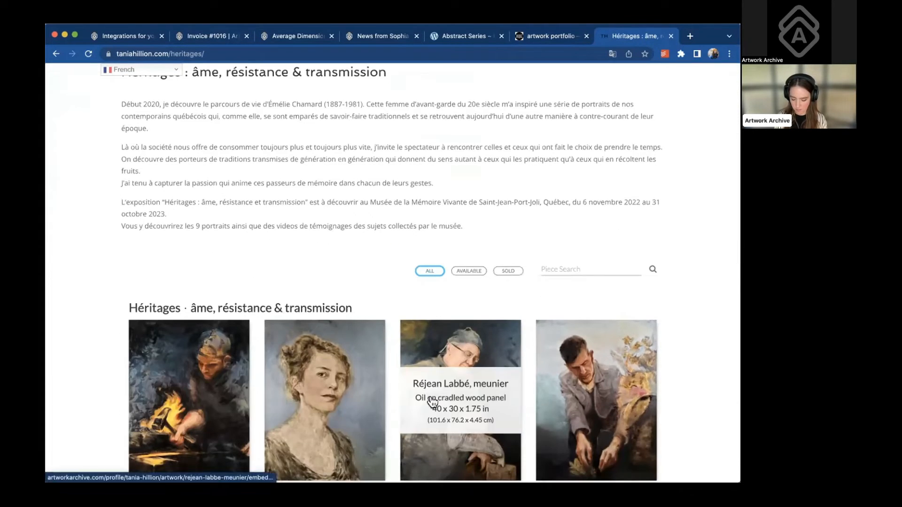
pyautogui.scroll(-1, 568, 308)
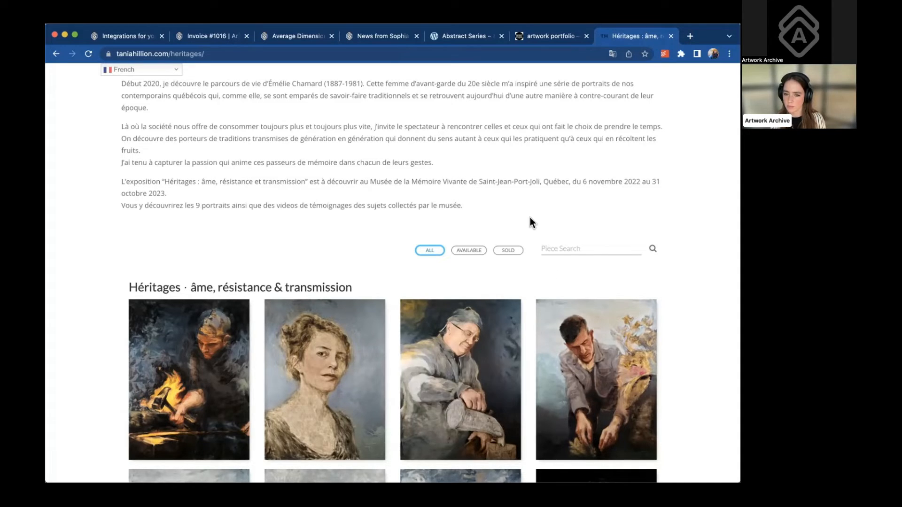
# Scroll to the second row of Héritages portraits, then return to the Artwork Archive tab
pyautogui.scroll(-1, 588, 213)
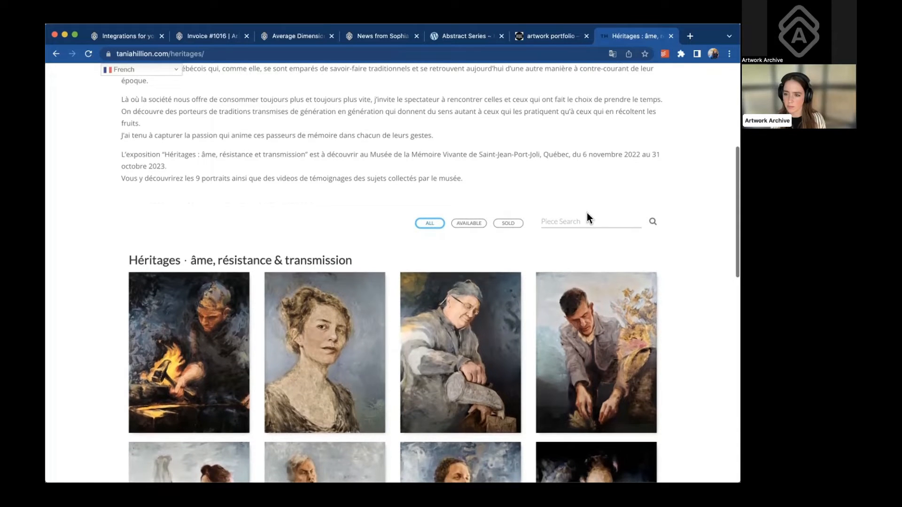
pyautogui.scroll(-3, 588, 213)
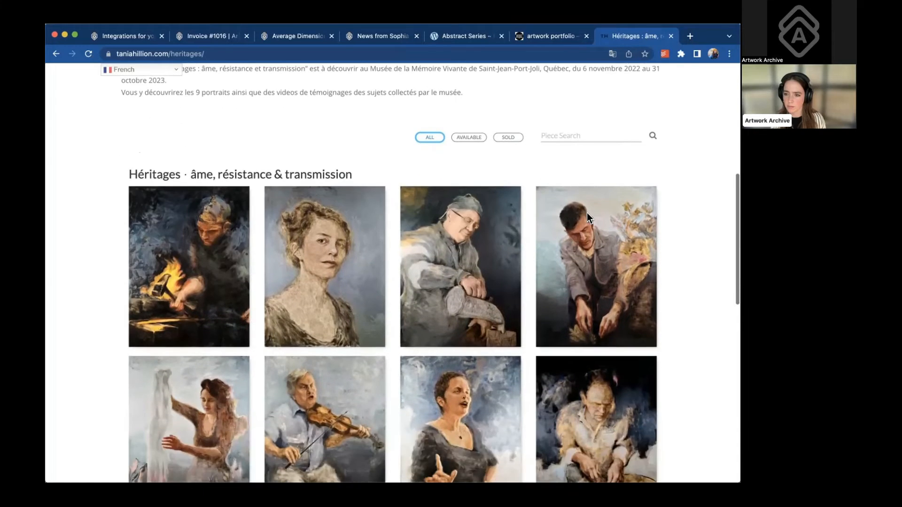
pyautogui.scroll(-1, 587, 213)
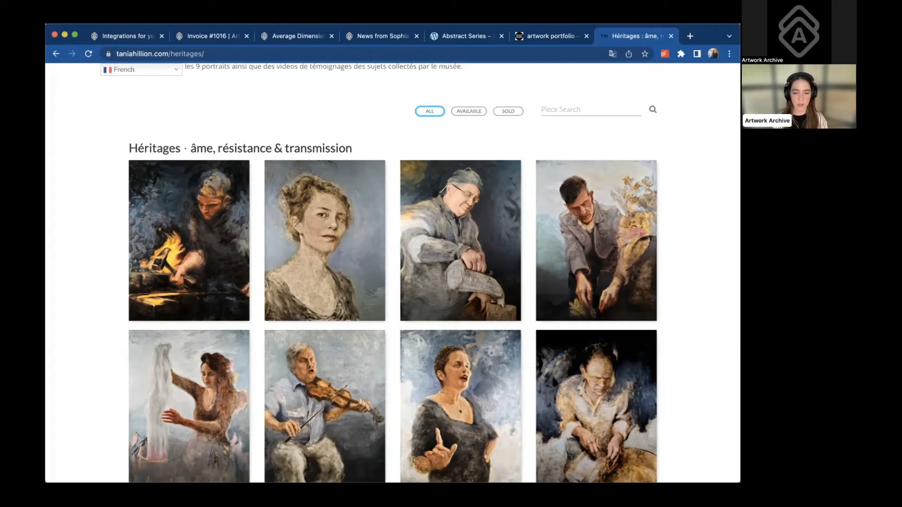
pyautogui.click(129, 33)
# Scroll through all 23 contacts with their phone, email, address and groups
pyautogui.click(84, 200)
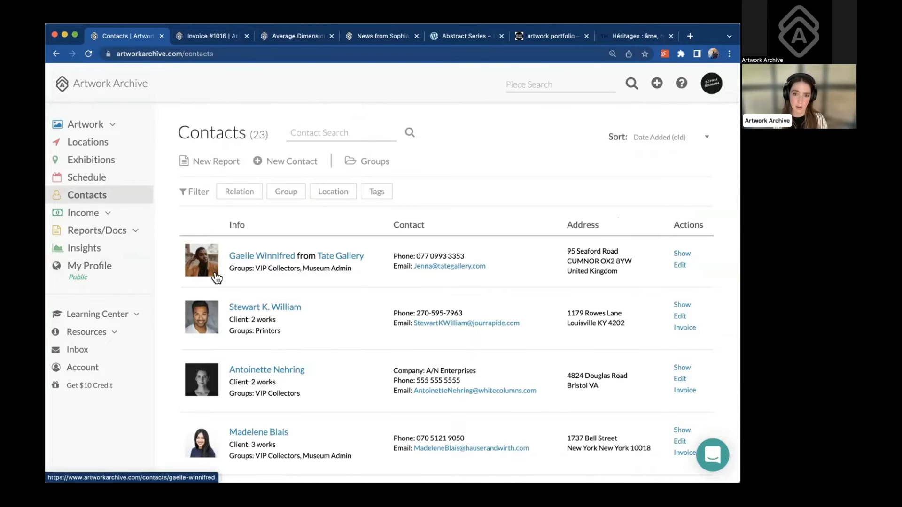
pyautogui.scroll(-1, 216, 278)
pyautogui.scroll(-2, 217, 278)
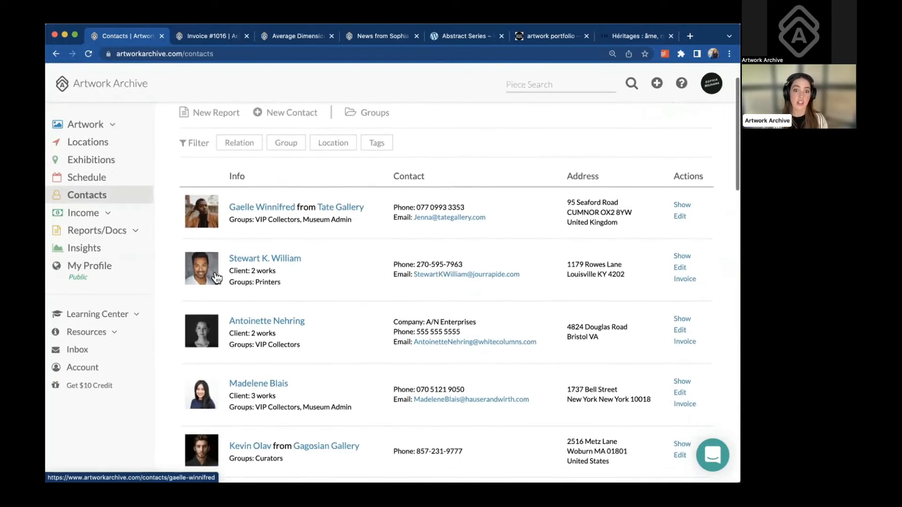
pyautogui.scroll(-1, 217, 278)
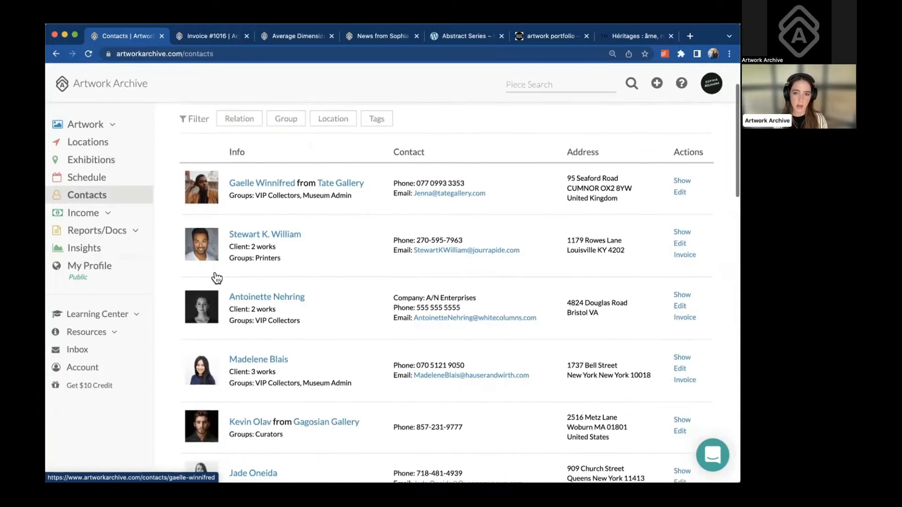
pyautogui.scroll(-1, 216, 278)
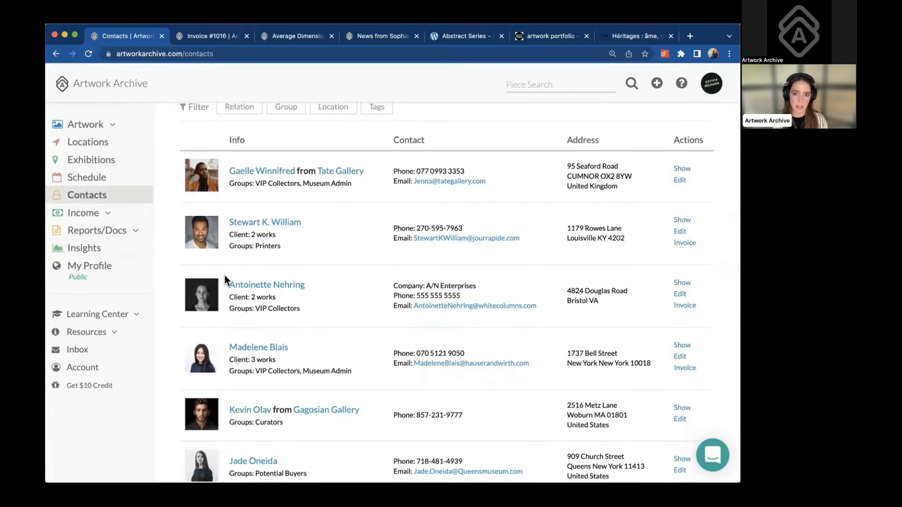
# Open the A/N Enterprises contact's page and view its VIP Collectors group and shared items
pyautogui.click(233, 285)
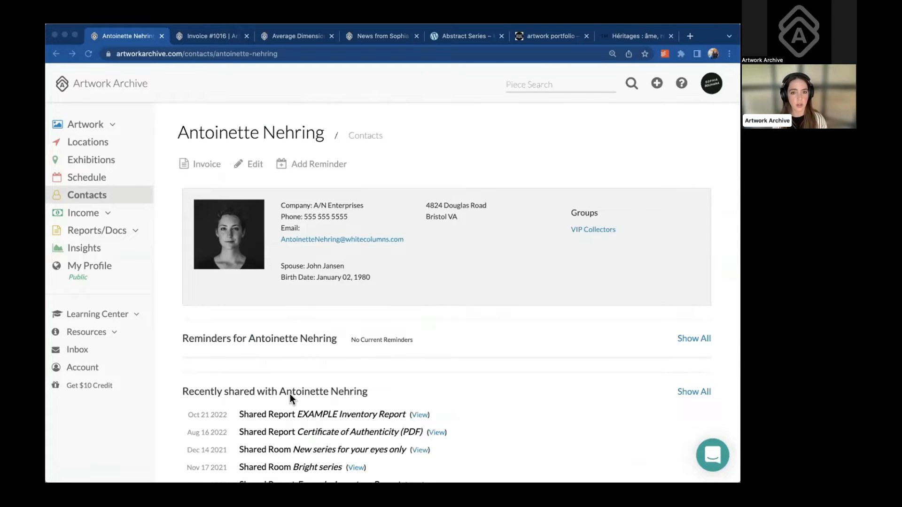
pyautogui.scroll(-2, 290, 396)
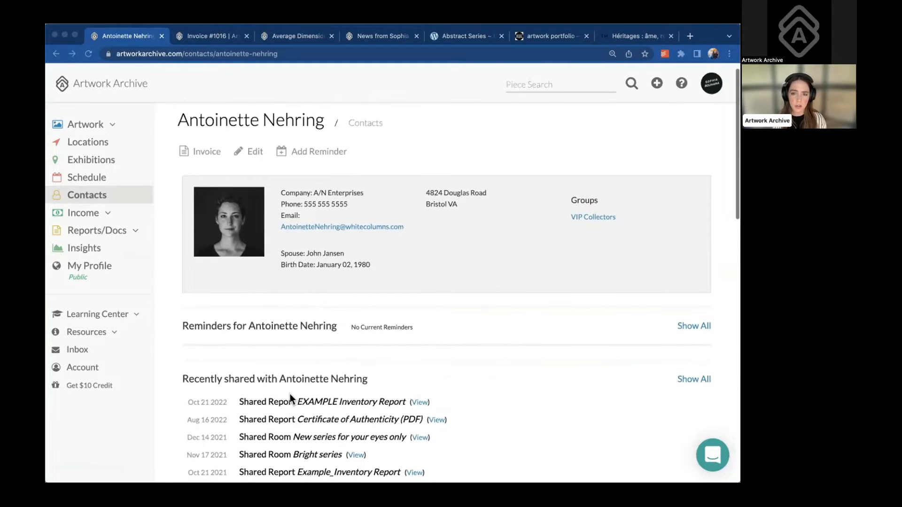
pyautogui.scroll(-1, 289, 393)
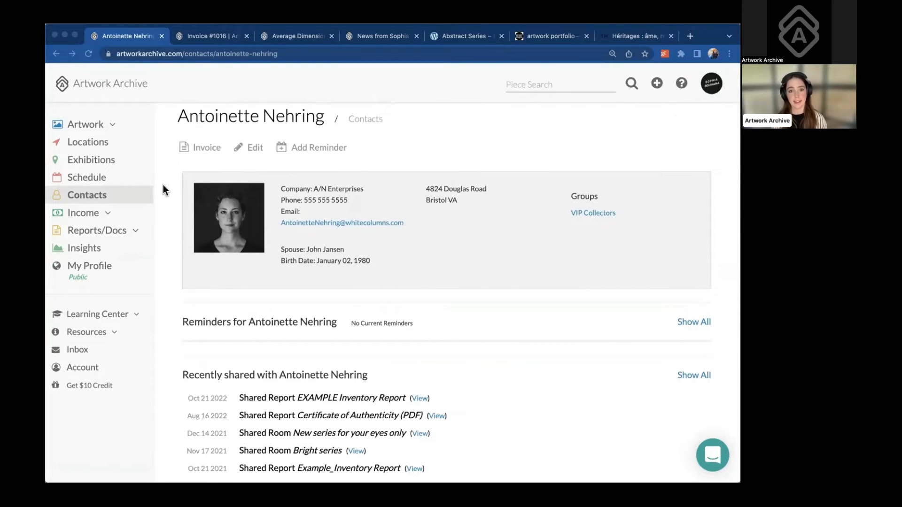
# Filter the contacts to the three VIP Collectors group members
pyautogui.click(590, 213)
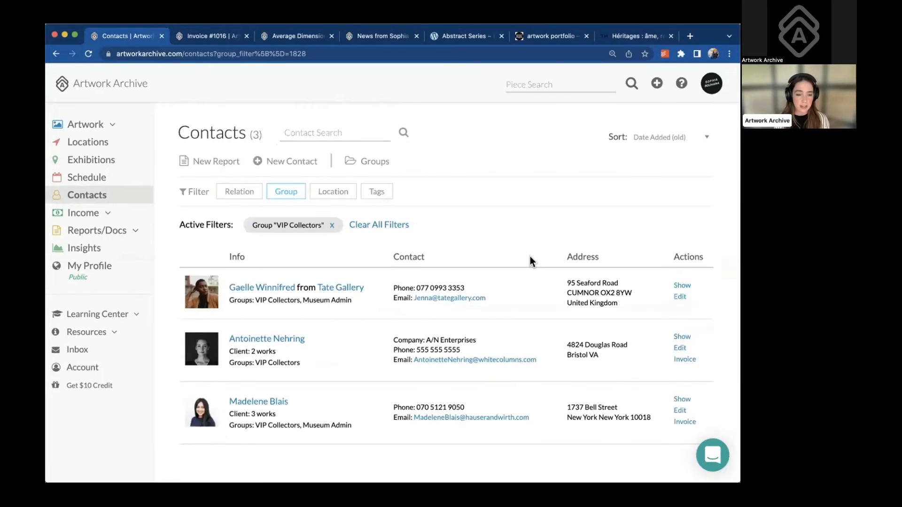
pyautogui.scroll(-2, 530, 256)
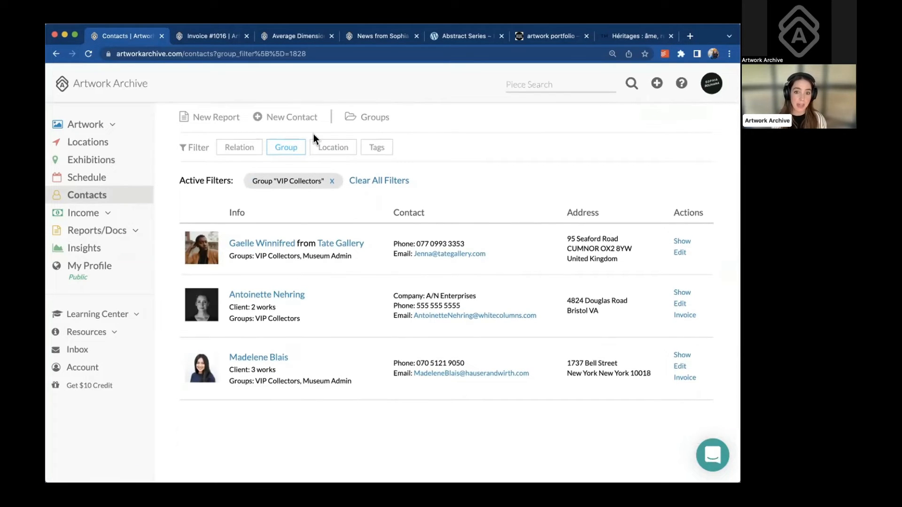
pyautogui.click(289, 147)
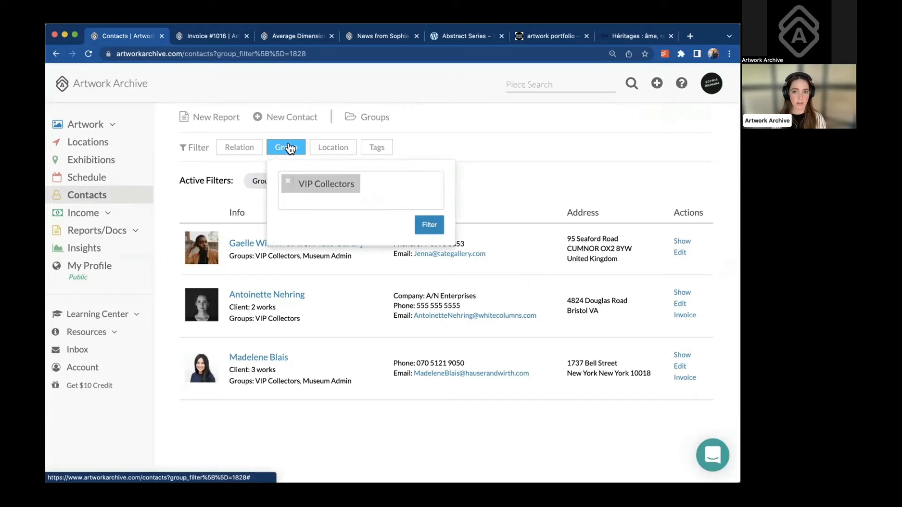
pyautogui.click(429, 224)
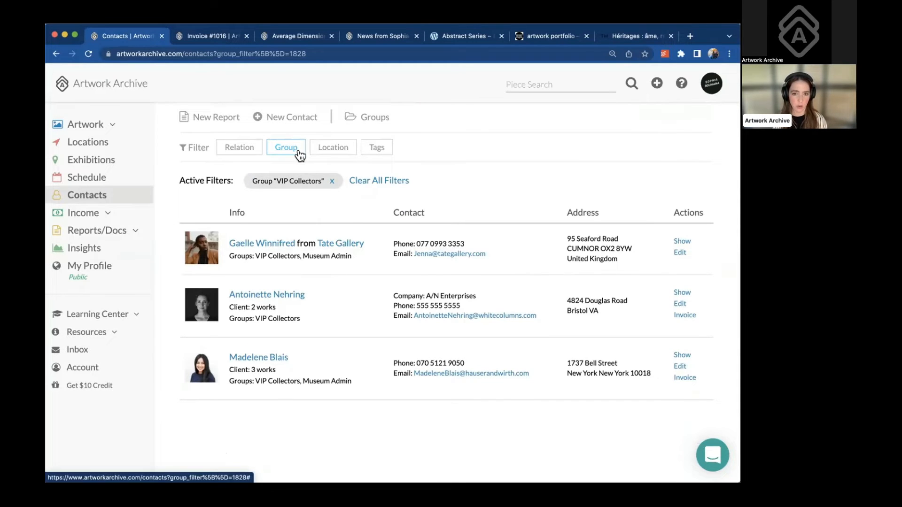
# Switch the contact list to the Curators group, showing 2 contacts
pyautogui.scroll(2, 299, 151)
pyautogui.click(375, 162)
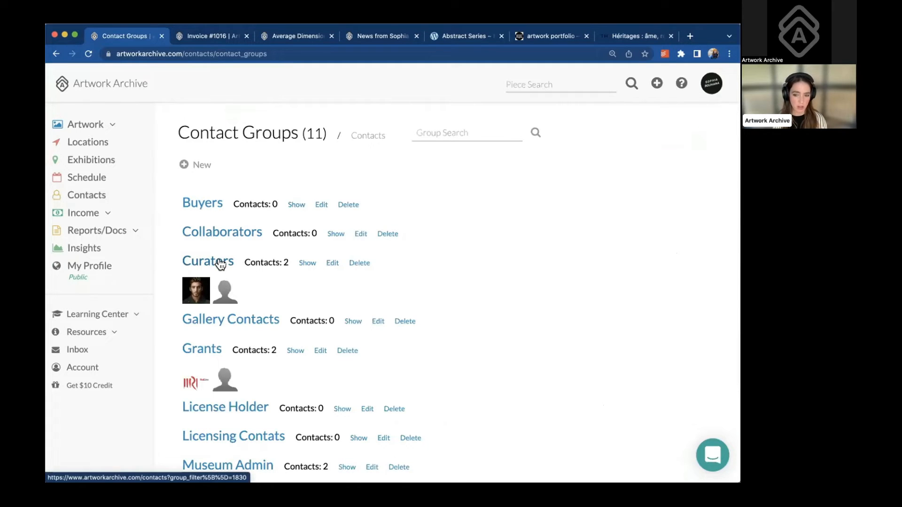
pyautogui.click(304, 264)
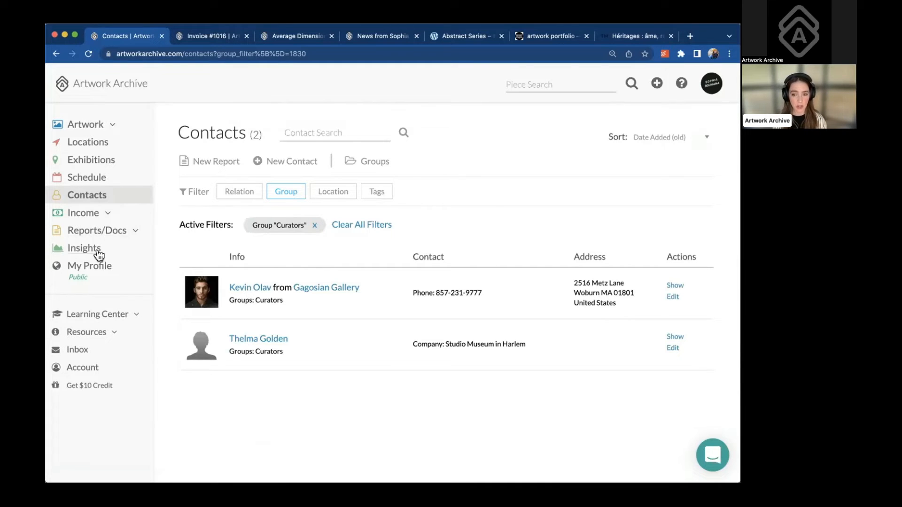
# Start sharing My New inventory Report and open the contact group recipient list
pyautogui.click(113, 232)
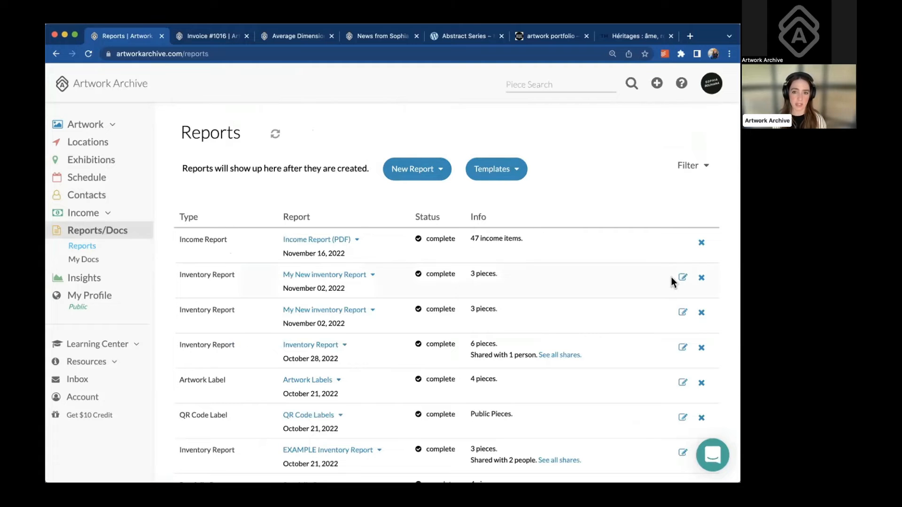
pyautogui.scroll(-2, 484, 272)
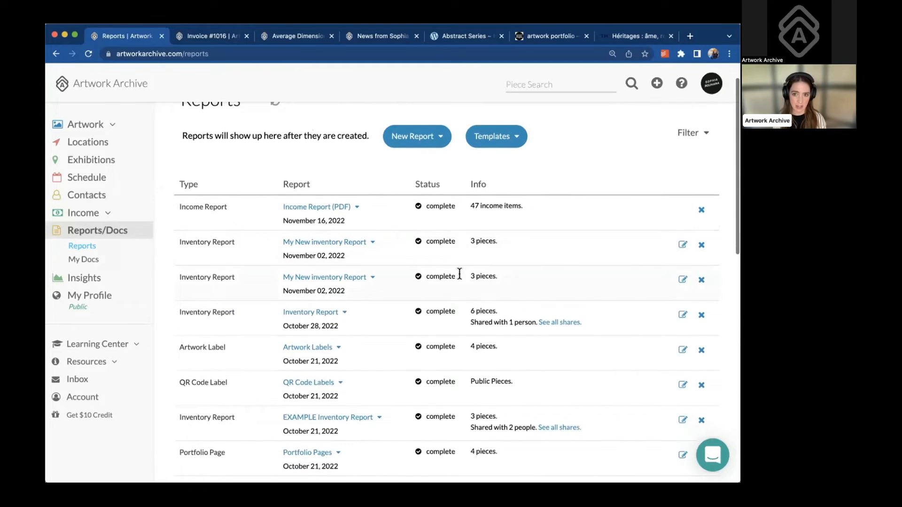
pyautogui.click(372, 278)
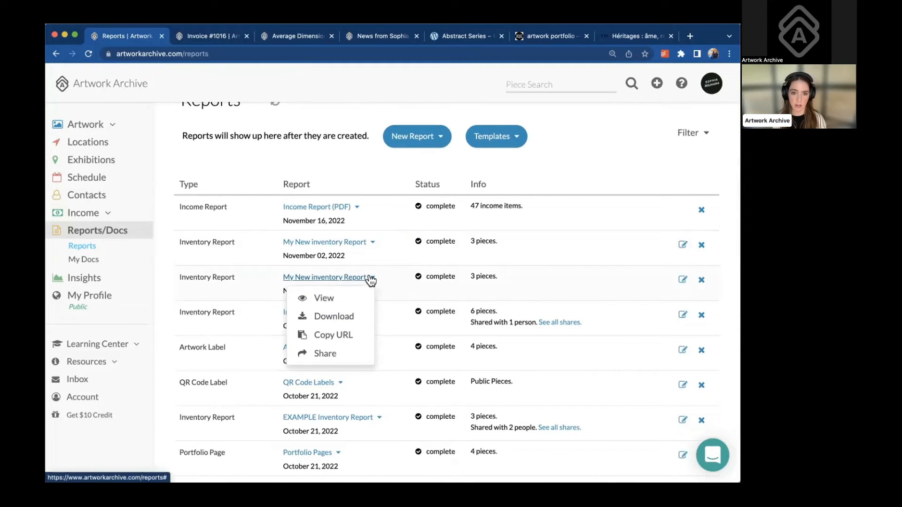
pyautogui.click(335, 352)
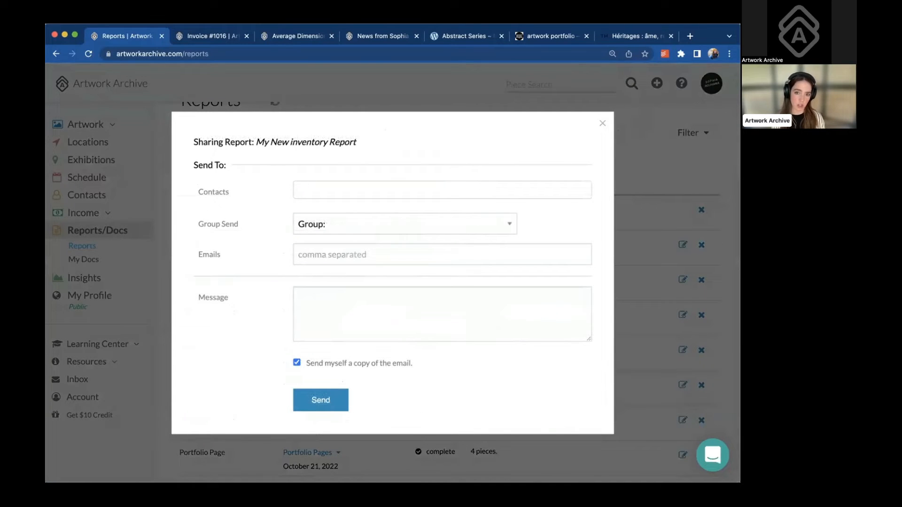
pyautogui.click(387, 225)
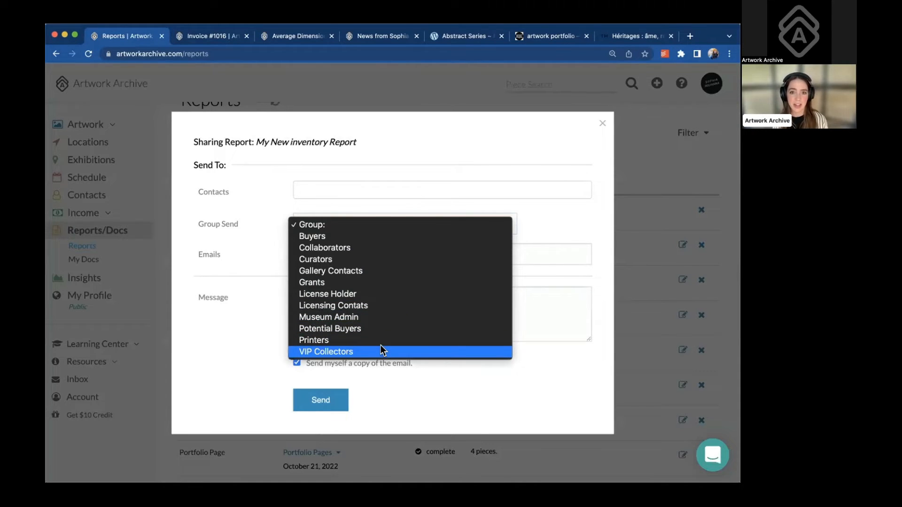
# Close the Sharing Report window without sending and return to the full contacts list
pyautogui.click(134, 166)
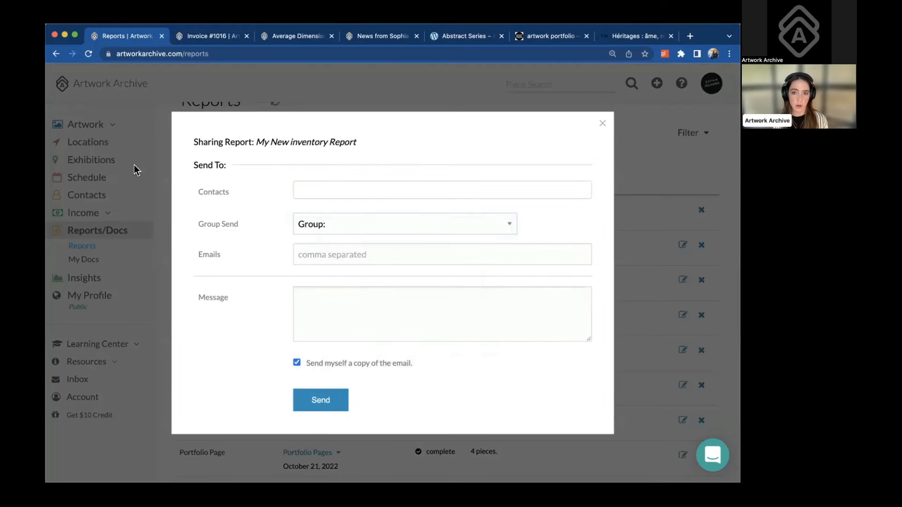
pyautogui.click(134, 165)
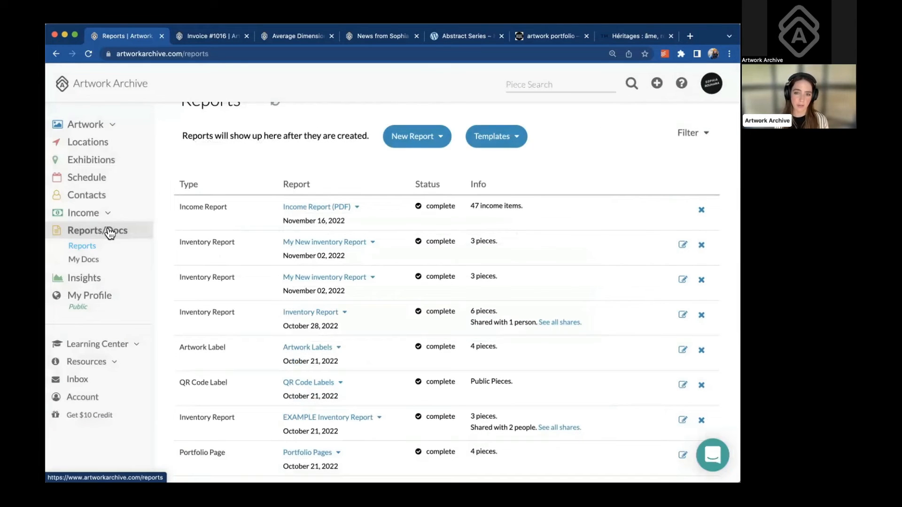
pyautogui.click(94, 195)
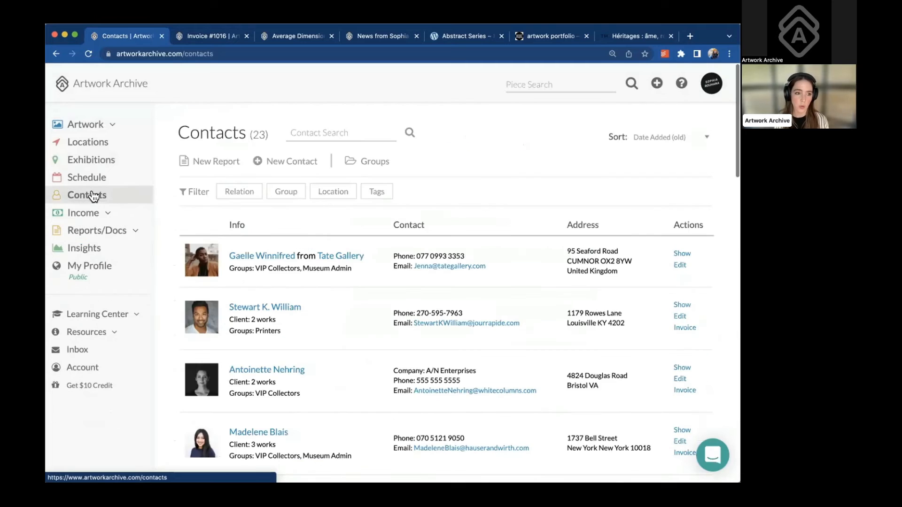
pyautogui.scroll(-2, 275, 278)
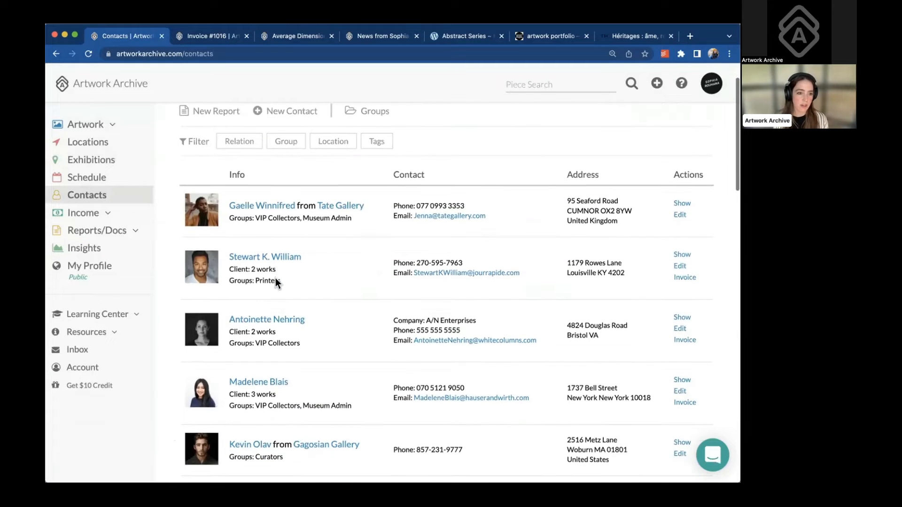
pyautogui.click(277, 317)
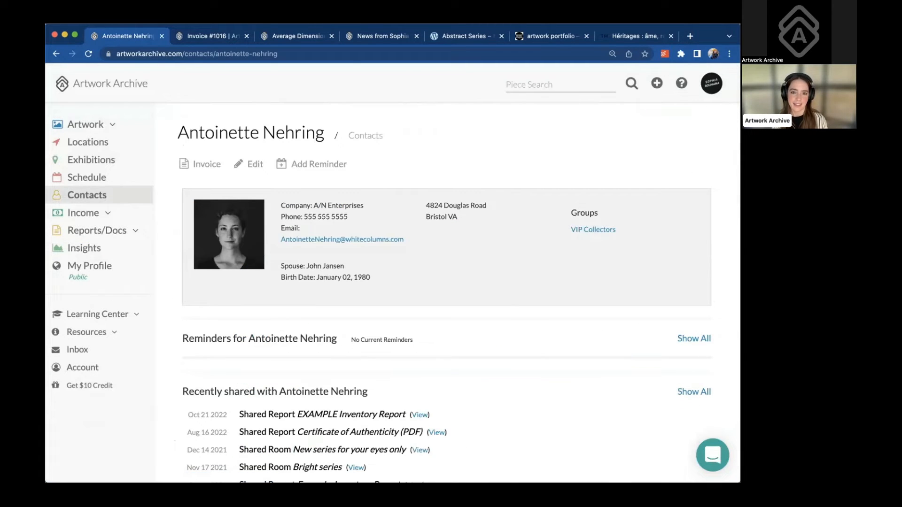
pyautogui.scroll(-2, 519, 386)
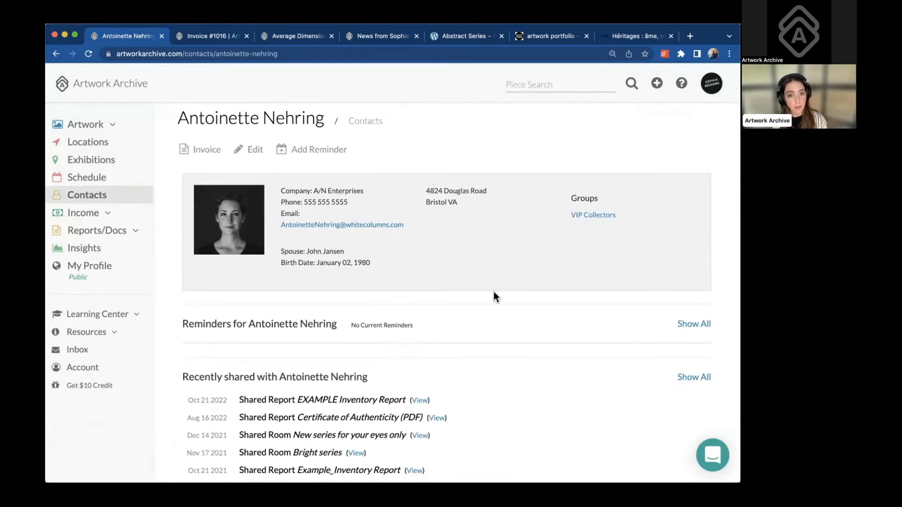
pyautogui.scroll(-2, 494, 291)
pyautogui.click(747, 336)
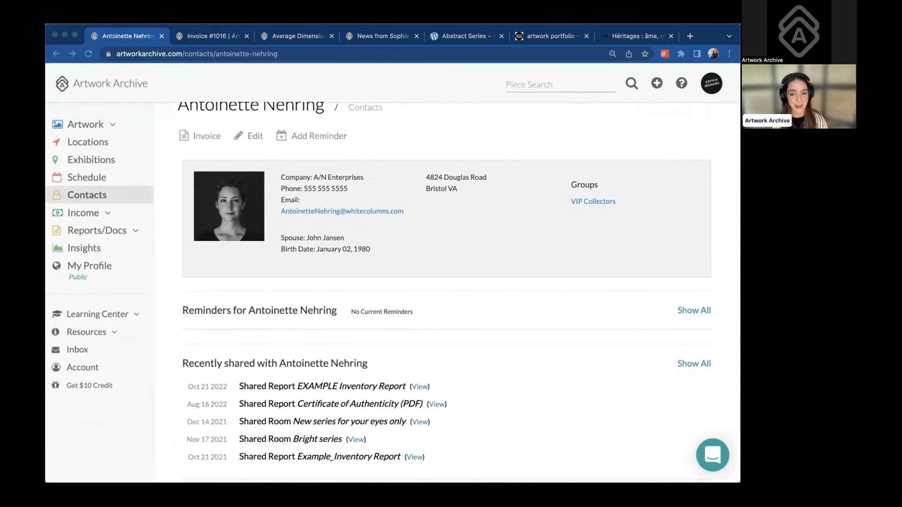
pyautogui.scroll(-5, 499, 305)
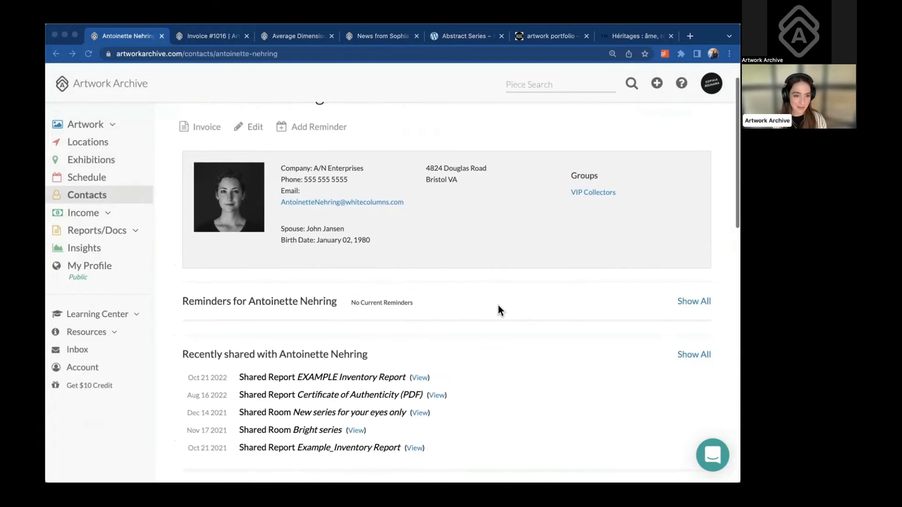
pyautogui.scroll(-4, 499, 307)
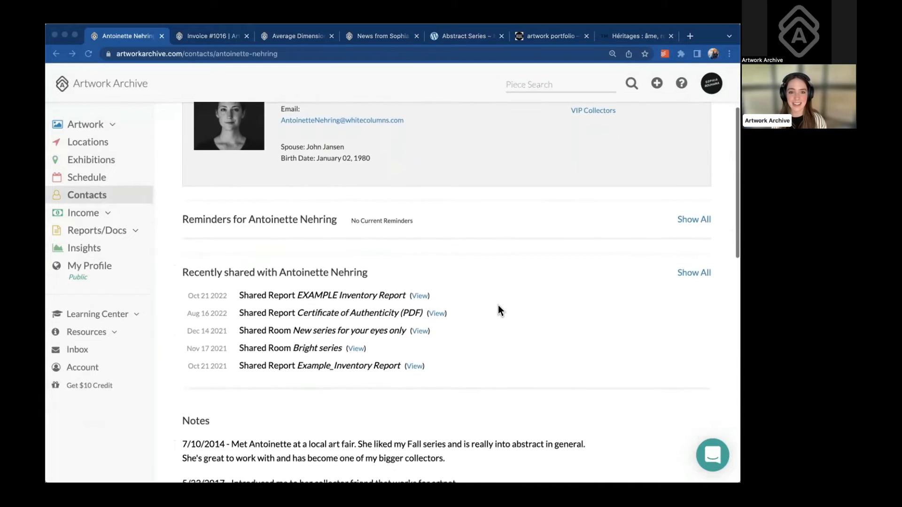
pyautogui.scroll(-2, 498, 305)
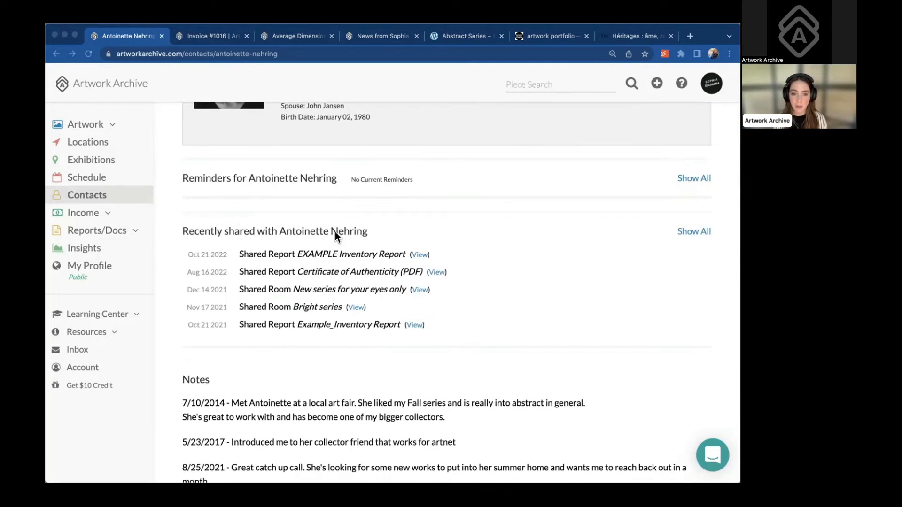
pyautogui.scroll(-3, 323, 365)
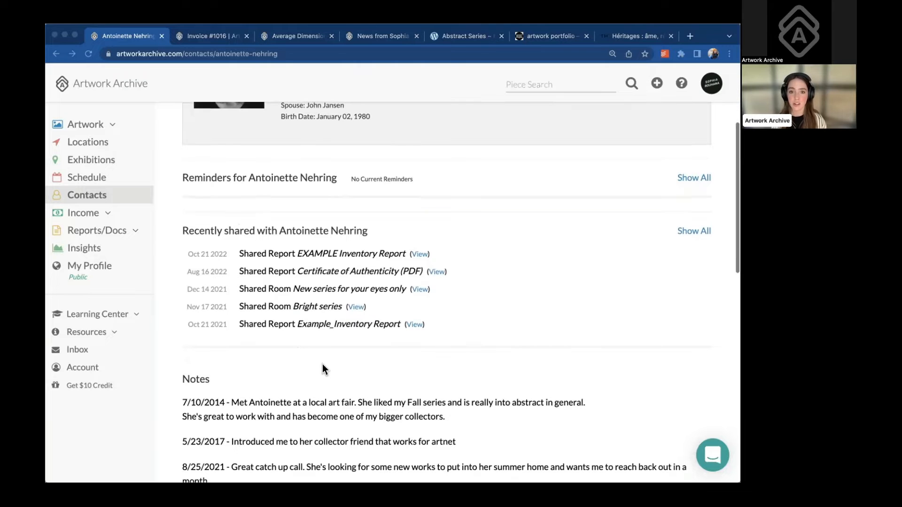
pyautogui.scroll(-3, 322, 365)
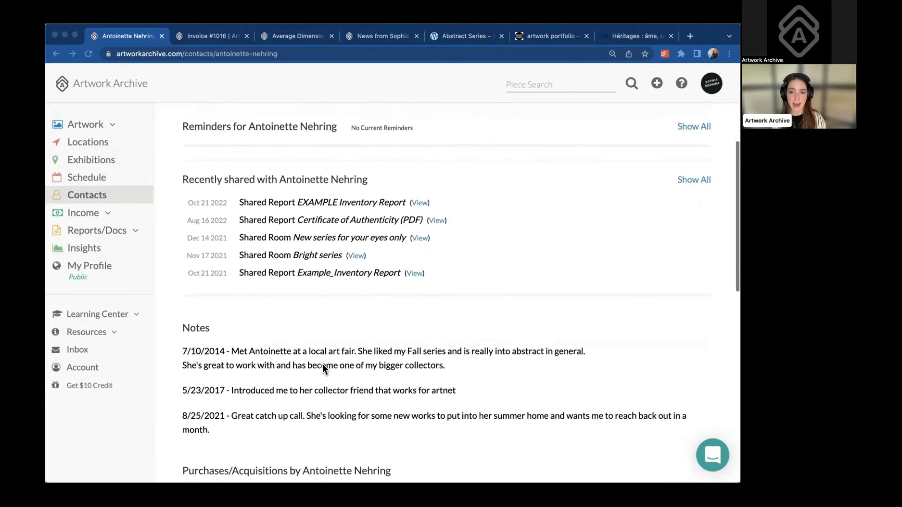
pyautogui.scroll(-3, 323, 365)
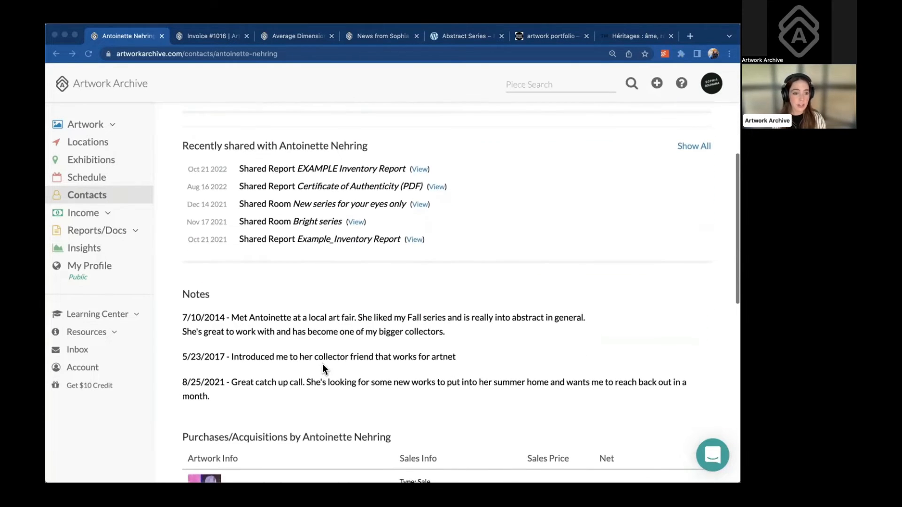
pyautogui.scroll(-5, 322, 364)
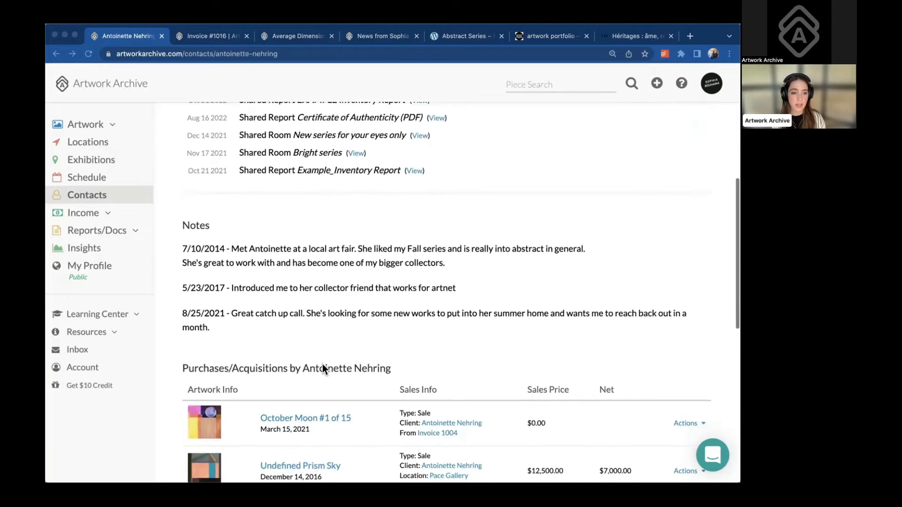
pyautogui.scroll(-6, 322, 365)
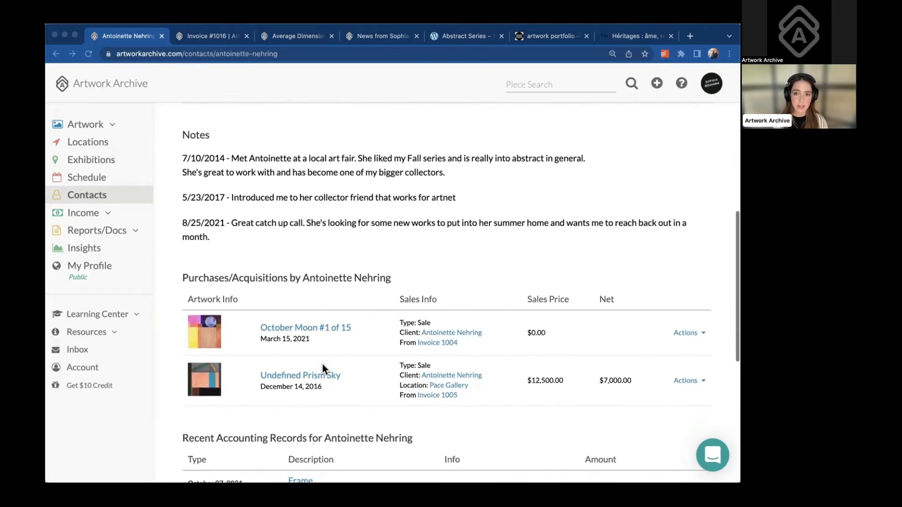
pyautogui.scroll(-1, 322, 365)
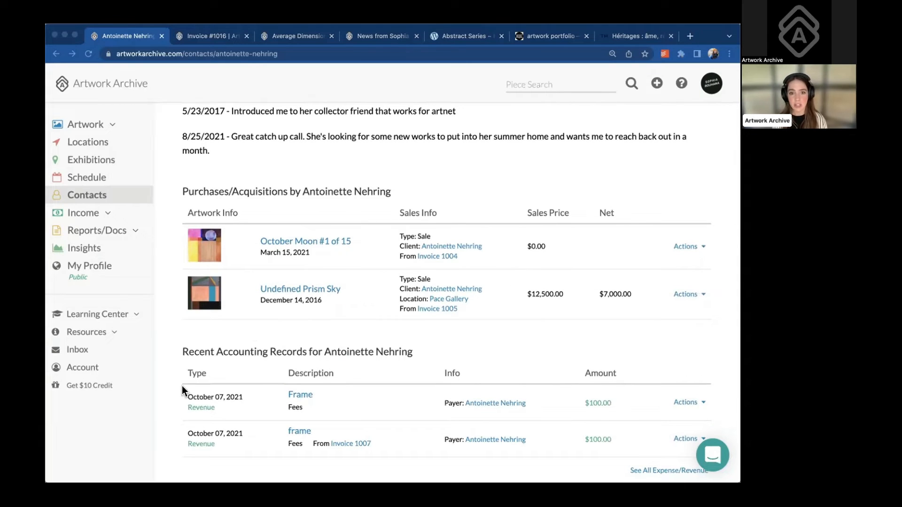
pyautogui.scroll(-6, 182, 390)
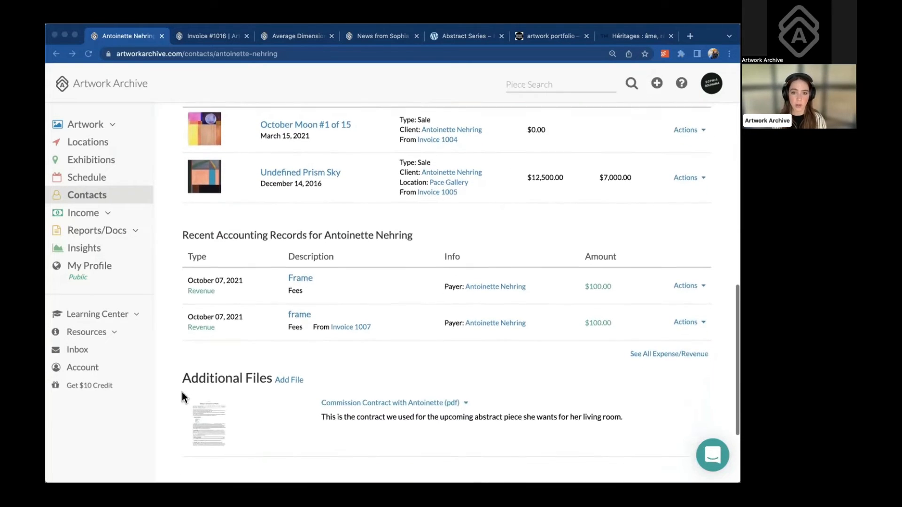
pyautogui.scroll(-2, 183, 397)
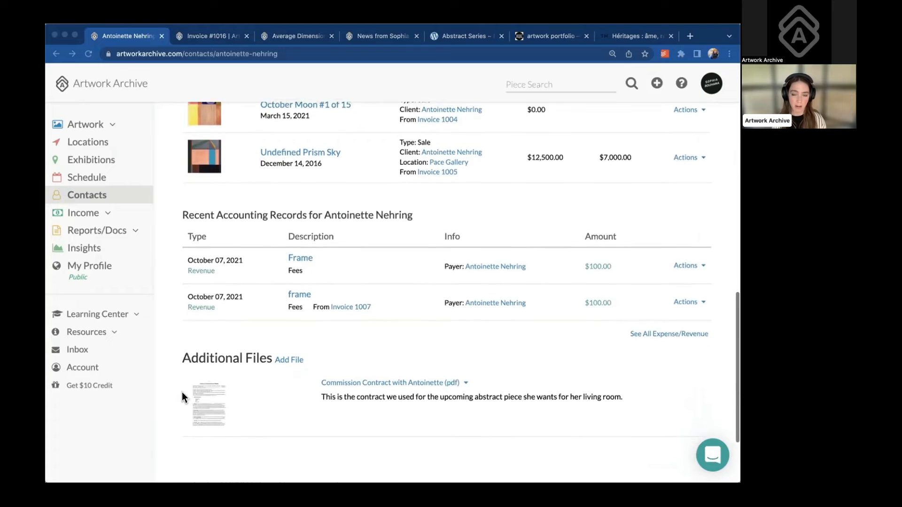
pyautogui.click(463, 373)
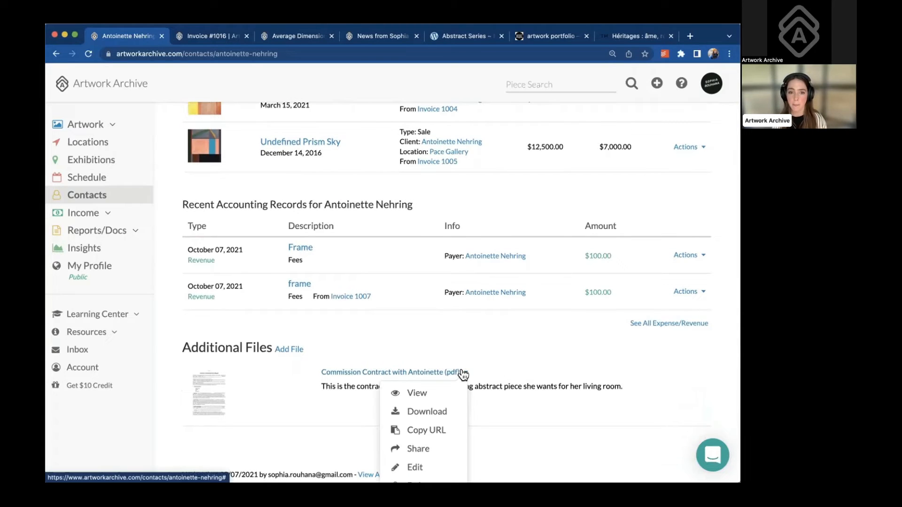
pyautogui.scroll(-5, 444, 401)
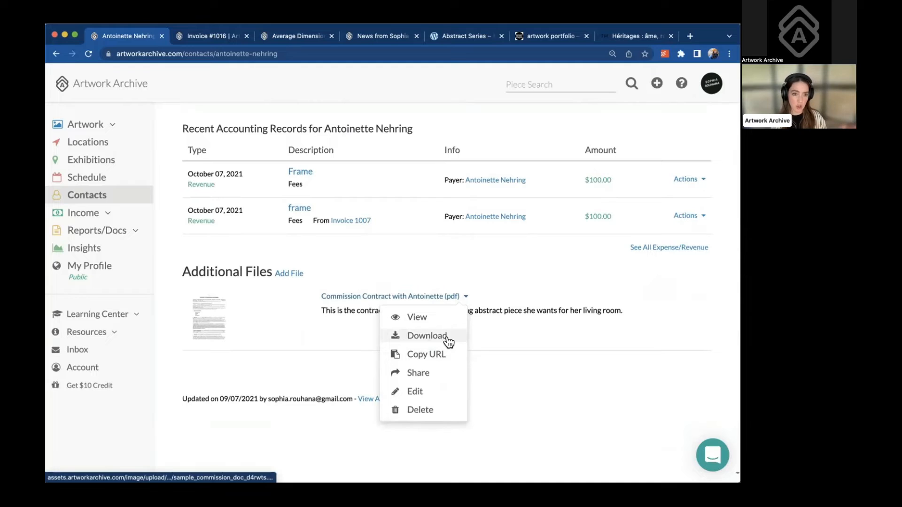
pyautogui.click(515, 283)
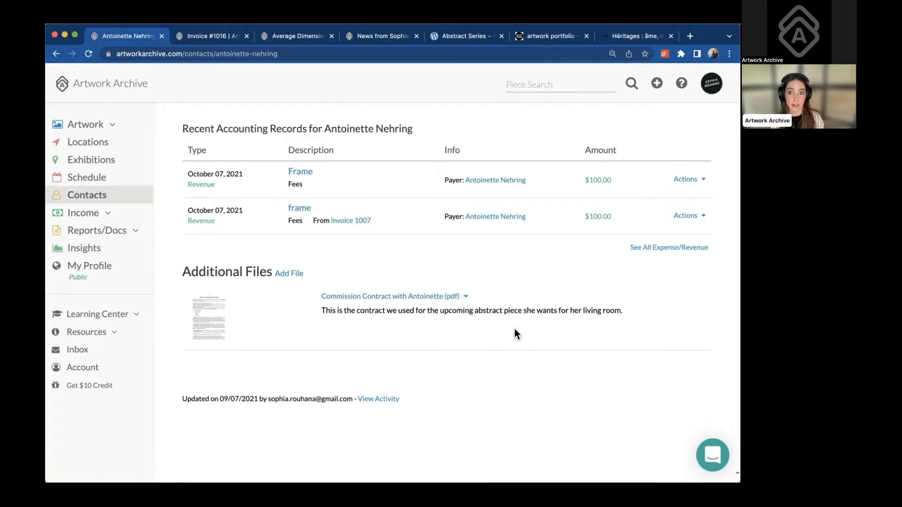
pyautogui.click(89, 195)
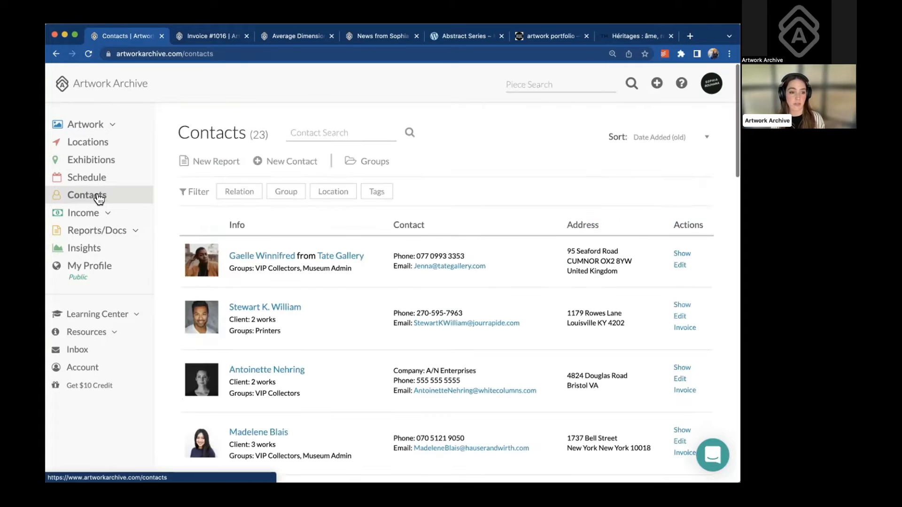
# Add a reminder for the collector dated November 23, 2022 reading 'Follow up about project'
pyautogui.click(280, 371)
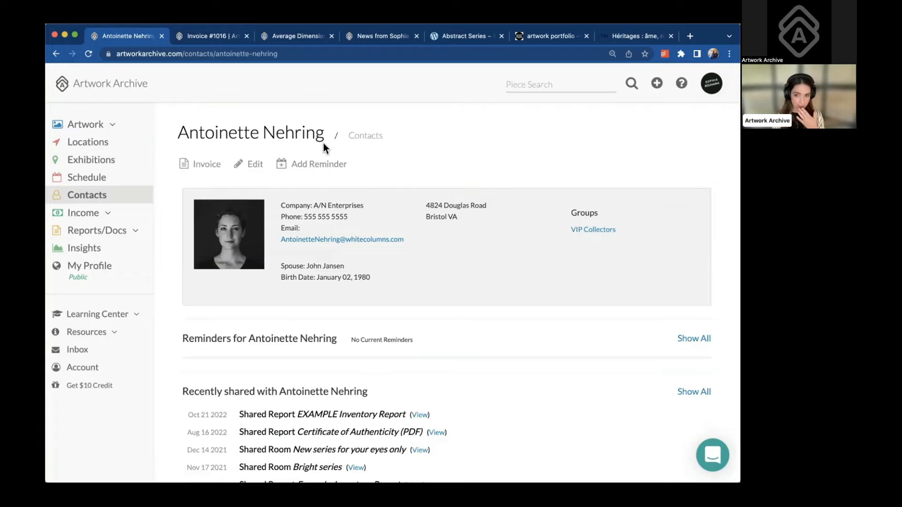
pyautogui.click(317, 165)
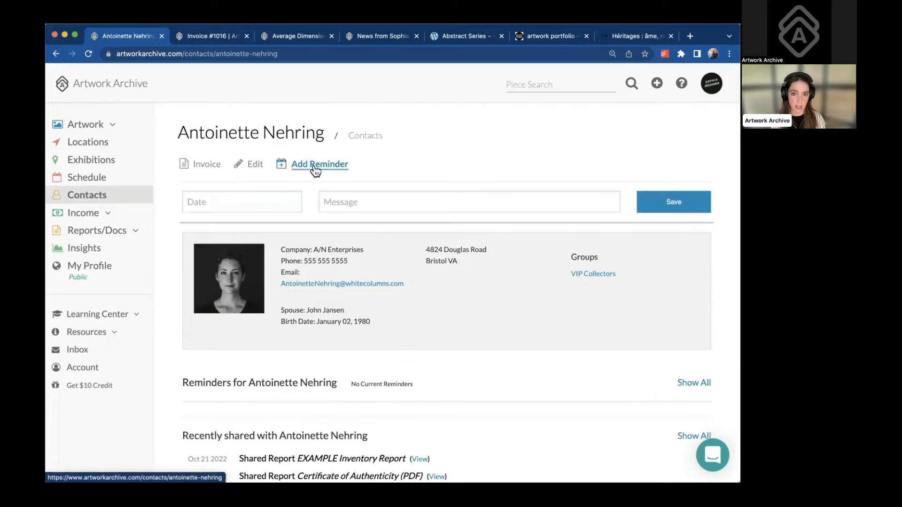
pyautogui.click(268, 202)
pyautogui.click(266, 324)
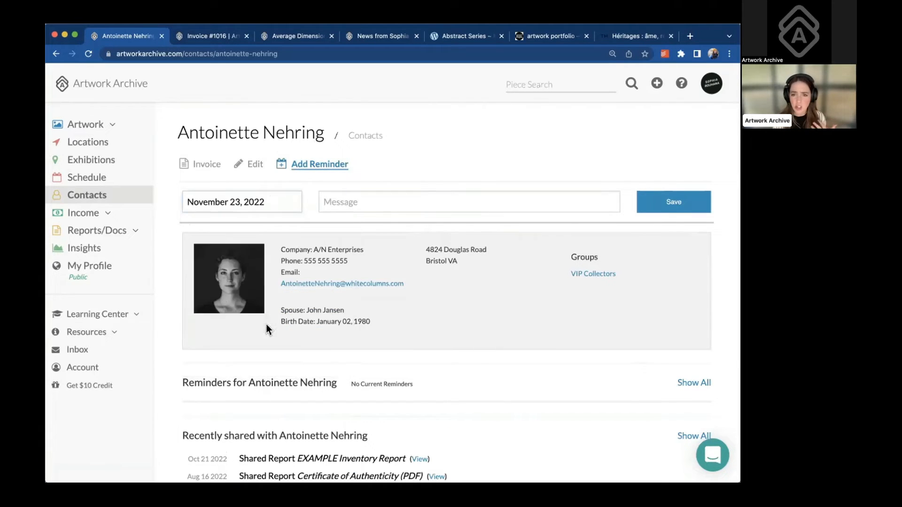
pyautogui.click(368, 200)
pyautogui.write('Follow up')
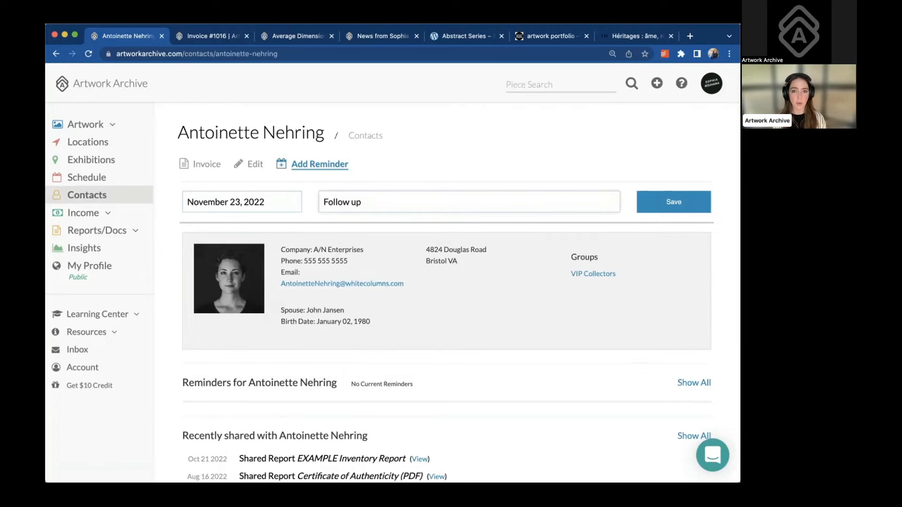
pyautogui.write(' abo')
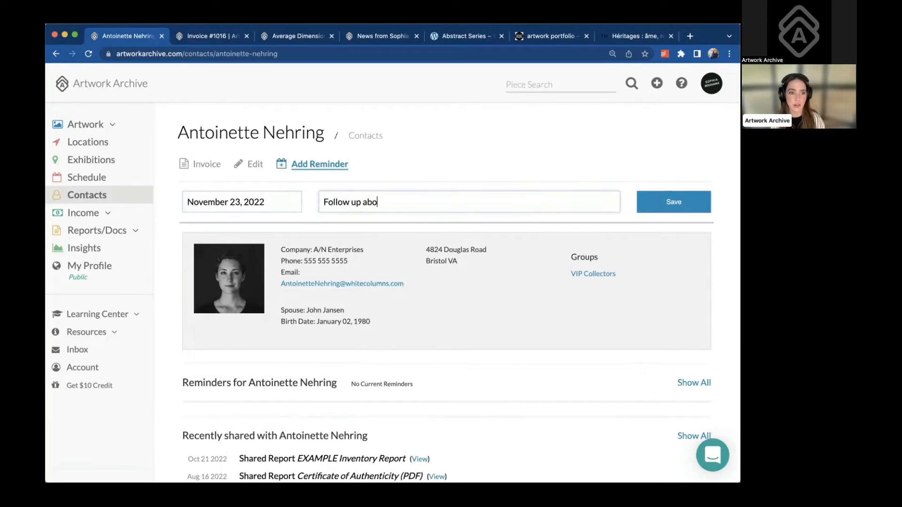
pyautogui.write('ut project')
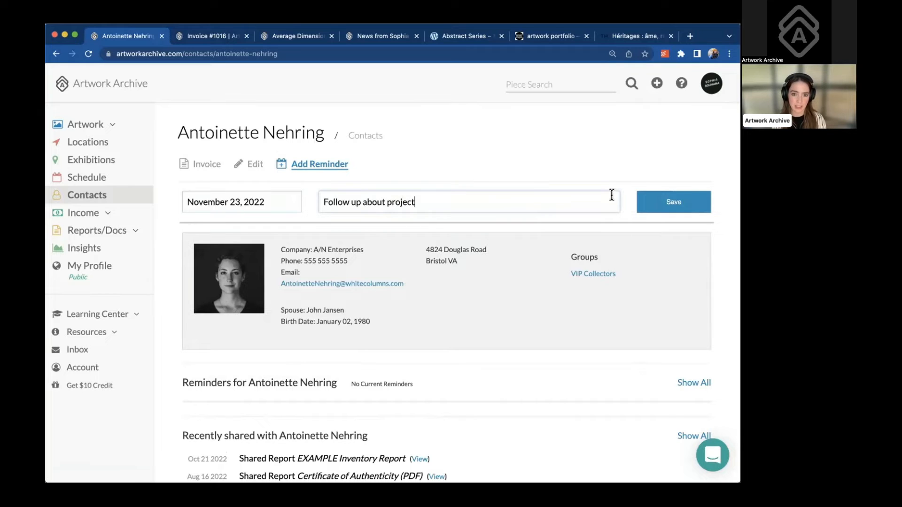
pyautogui.click(653, 209)
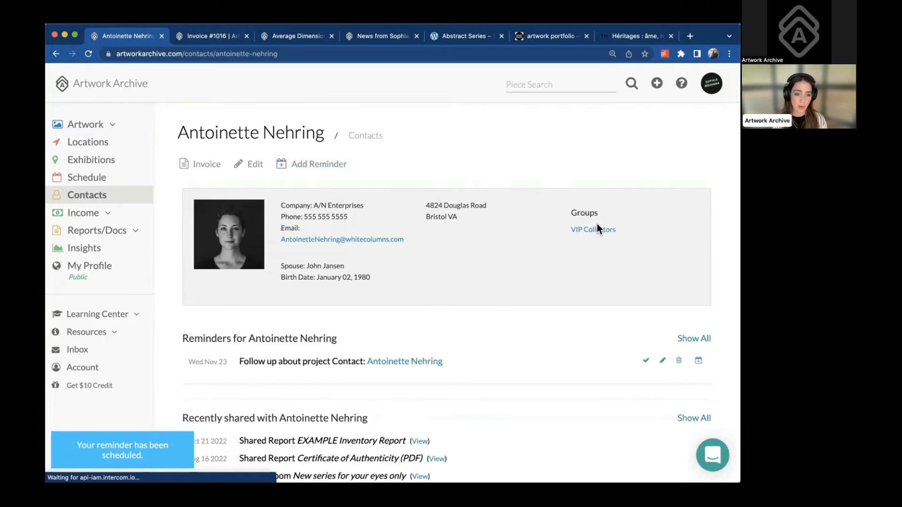
pyautogui.scroll(-1, 537, 337)
pyautogui.scroll(-2, 536, 337)
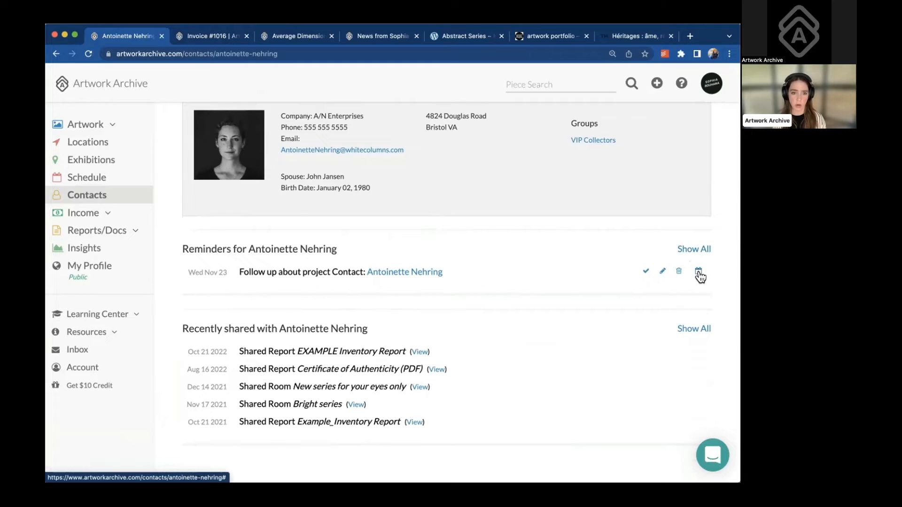
pyautogui.click(699, 273)
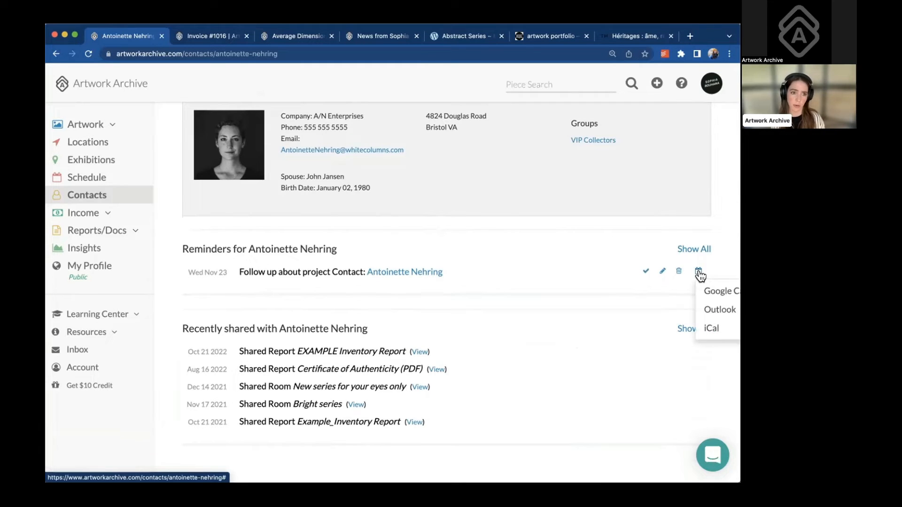
pyautogui.hscroll(3, 699, 275)
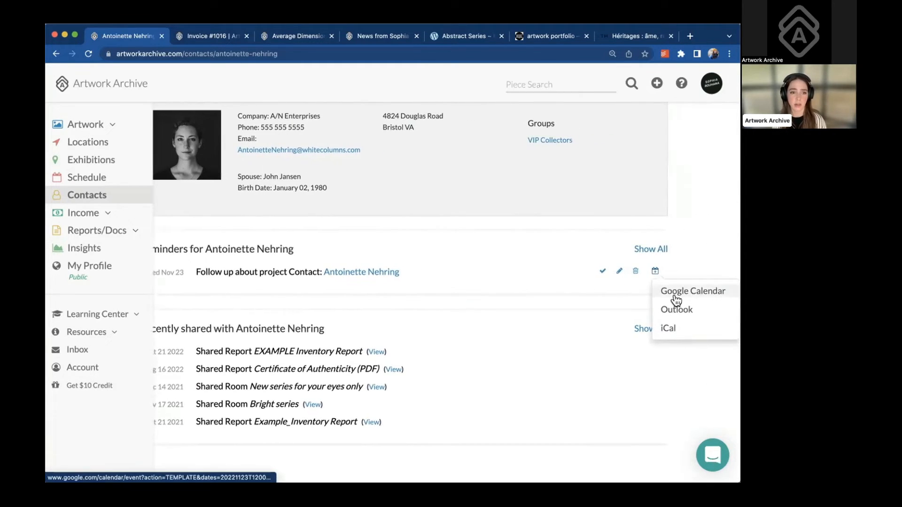
pyautogui.scroll(3, 677, 300)
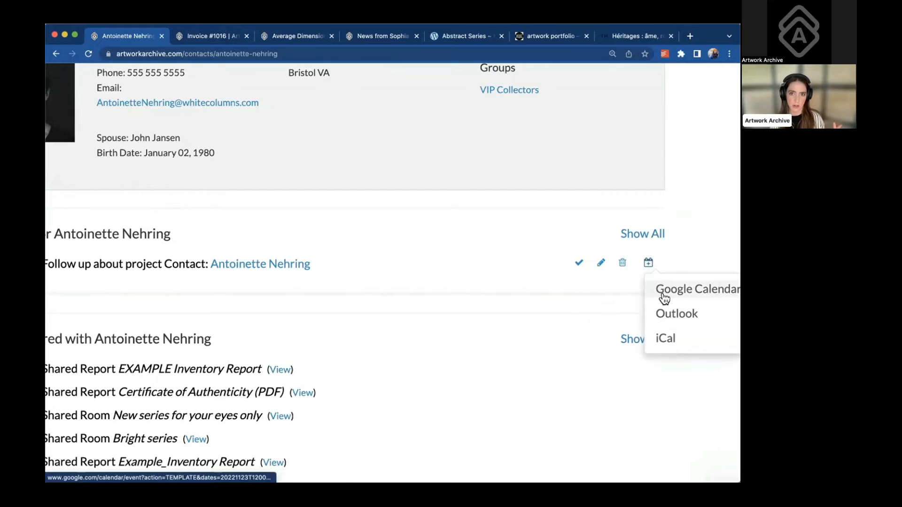
pyautogui.scroll(-3, 665, 298)
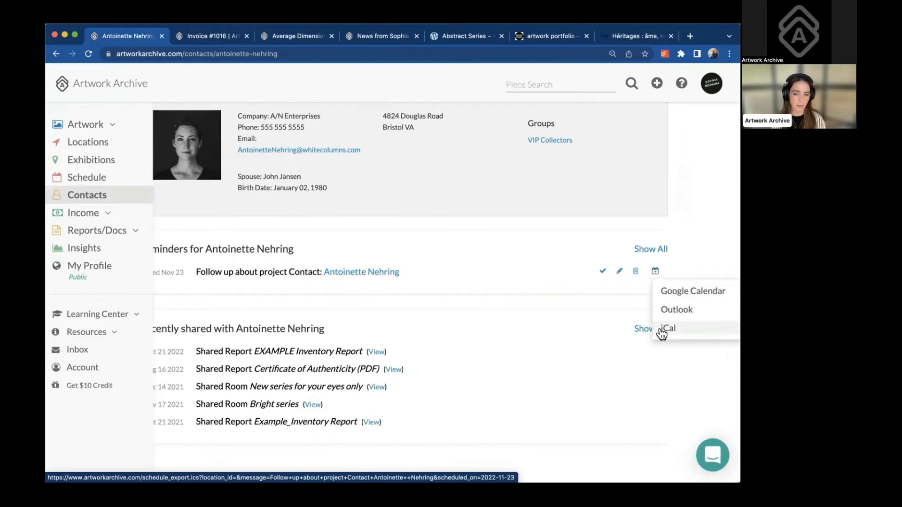
pyautogui.click(534, 268)
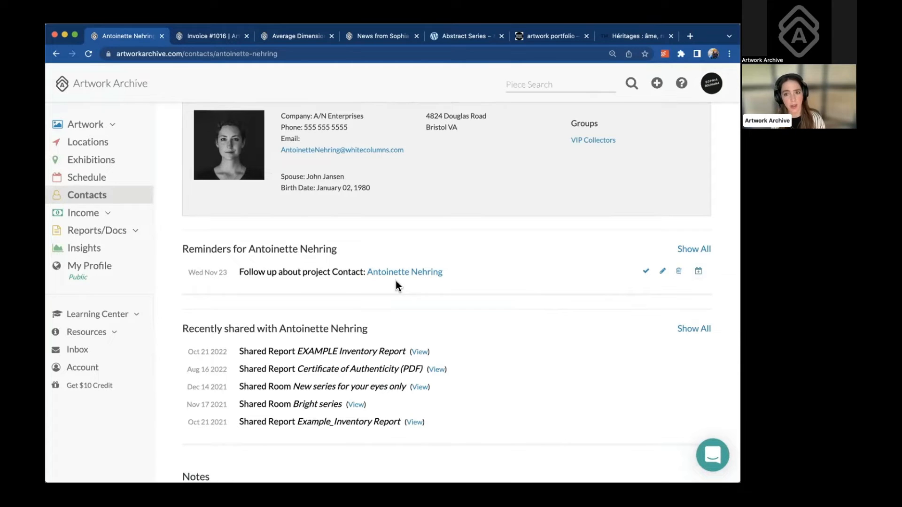
pyautogui.scroll(3, 397, 284)
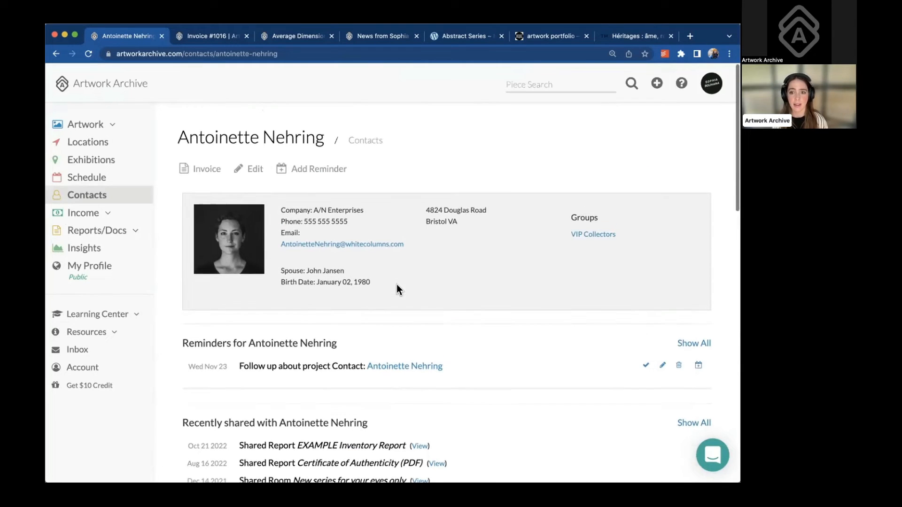
# Look over the contacts' New Report export options, then open the Reports/Docs list
pyautogui.click(101, 197)
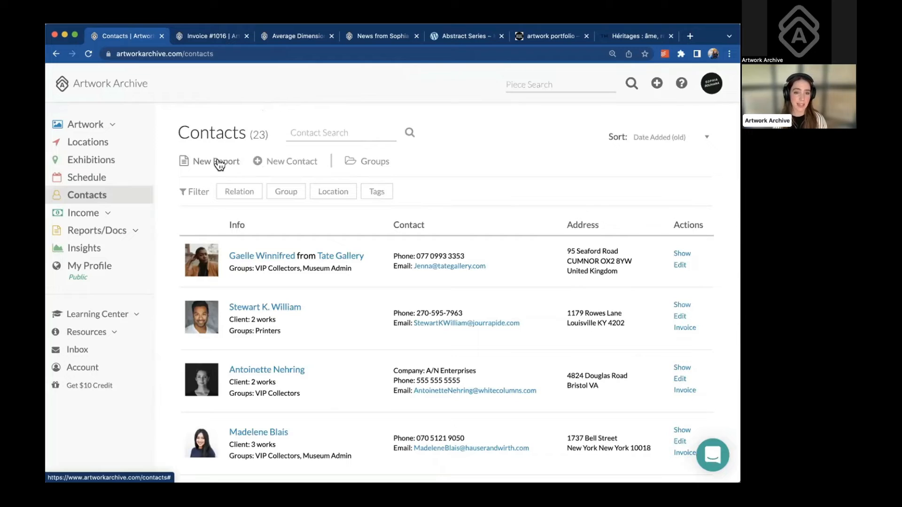
pyautogui.click(220, 164)
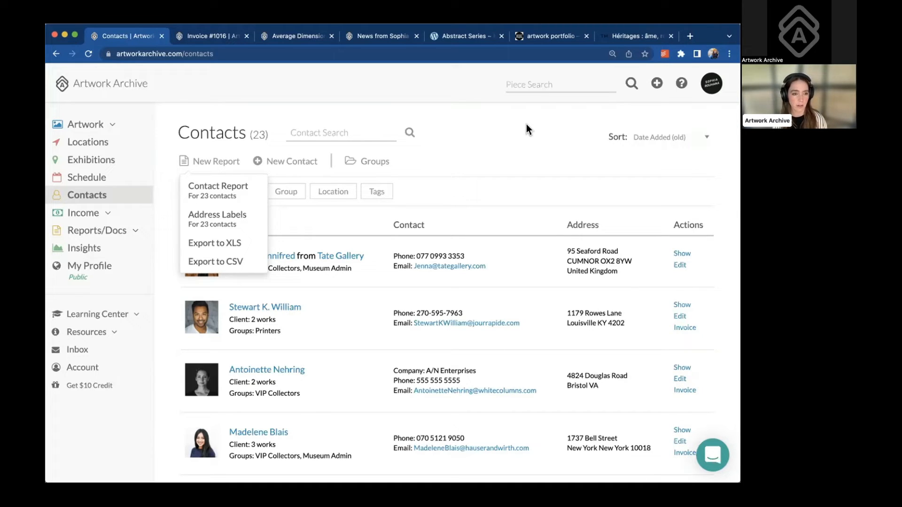
pyautogui.scroll(-1, 528, 184)
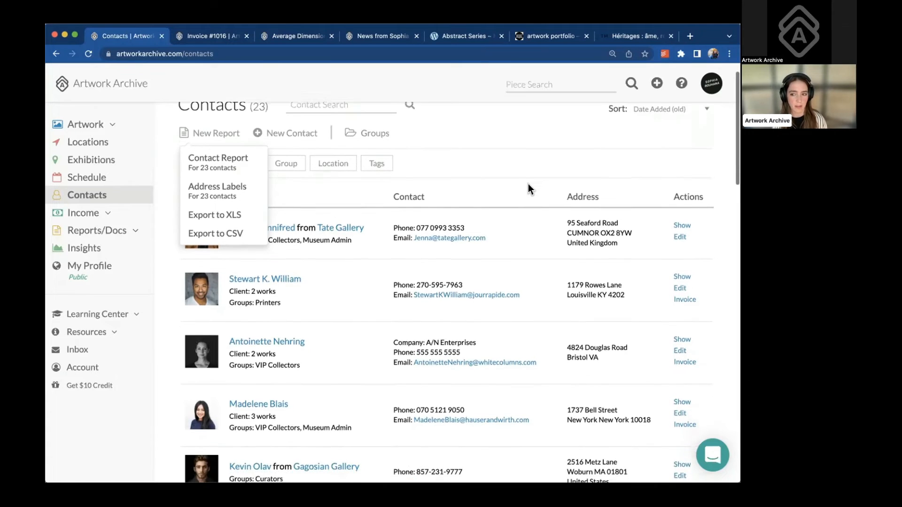
pyautogui.scroll(1, 528, 184)
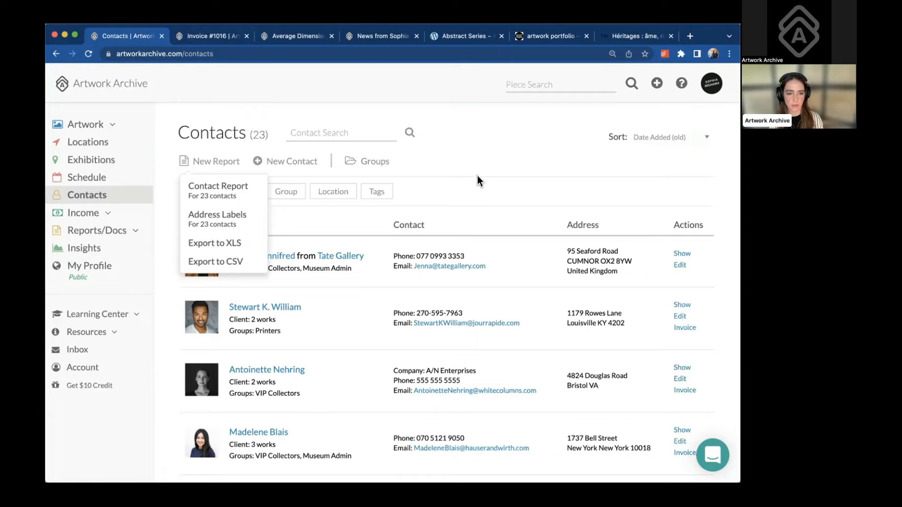
pyautogui.click(87, 235)
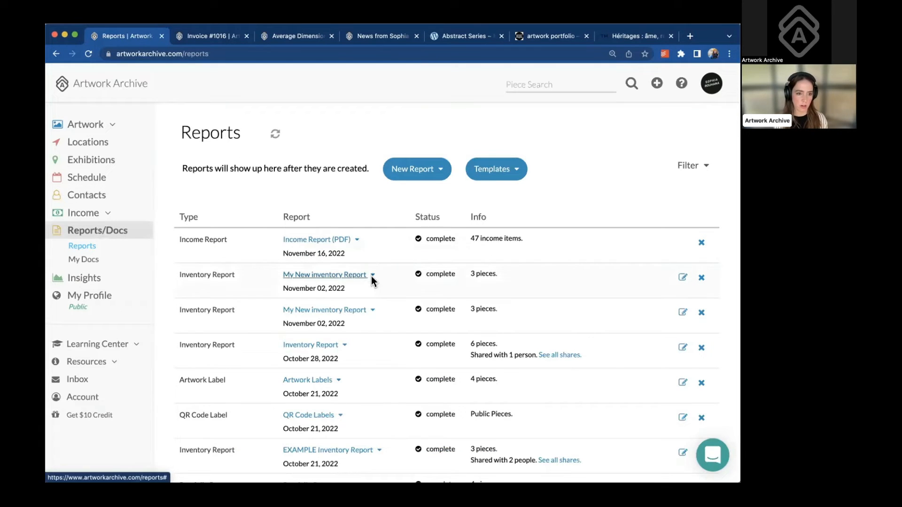
pyautogui.click(371, 276)
pyautogui.click(372, 271)
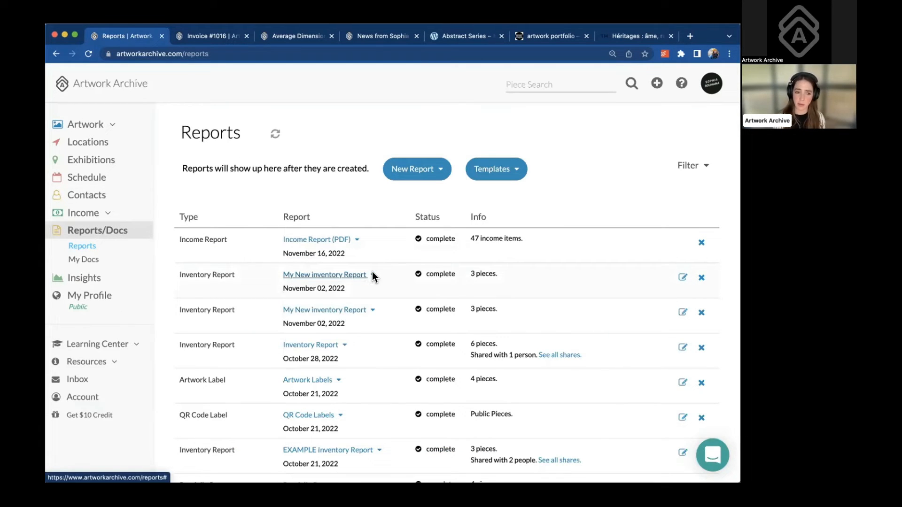
pyautogui.click(372, 275)
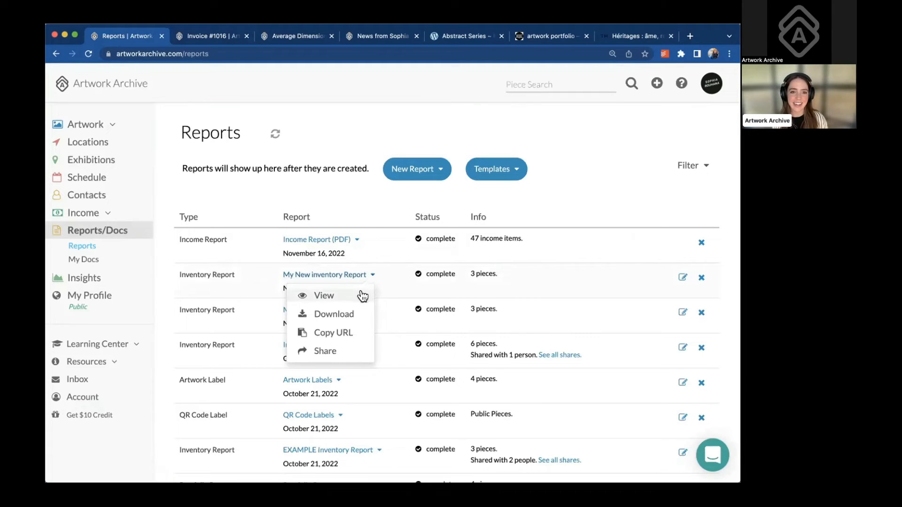
pyautogui.click(348, 350)
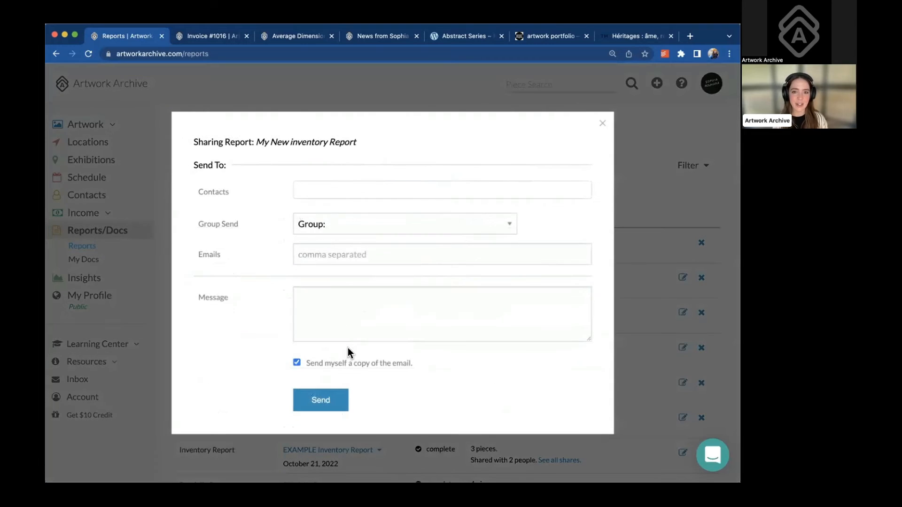
pyautogui.click(371, 188)
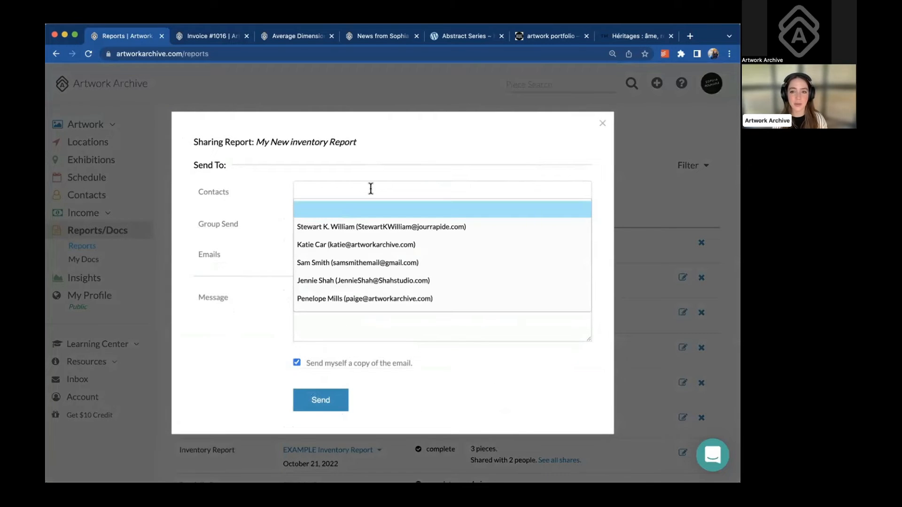
pyautogui.click(354, 262)
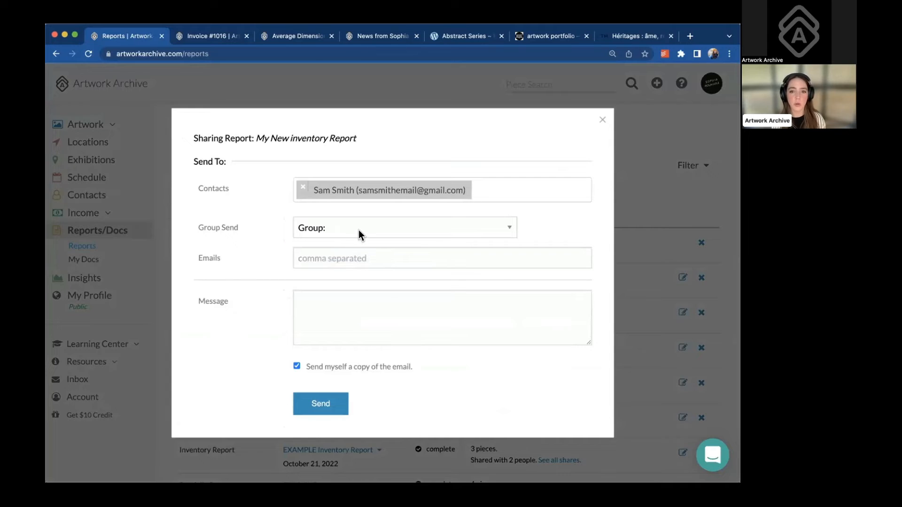
pyautogui.click(498, 188)
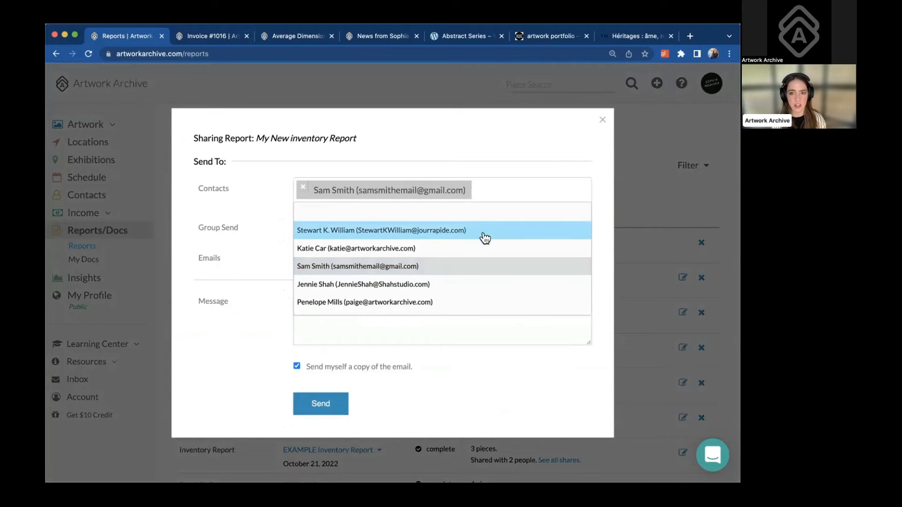
pyautogui.click(471, 287)
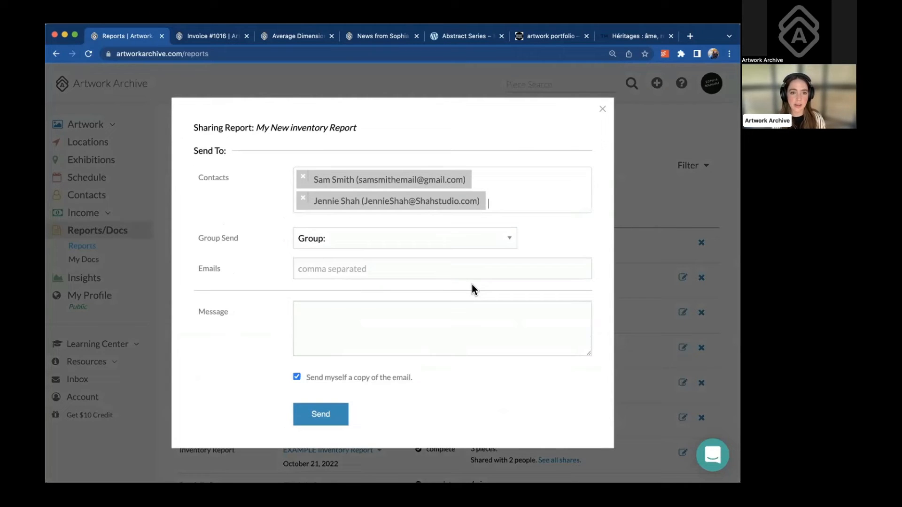
pyautogui.click(379, 259)
pyautogui.click(382, 292)
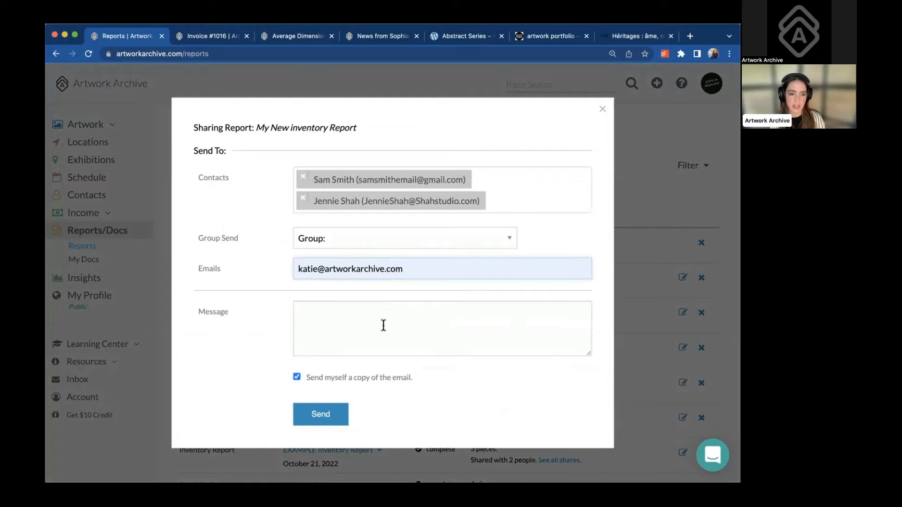
pyautogui.click(391, 315)
pyautogui.write('hi!')
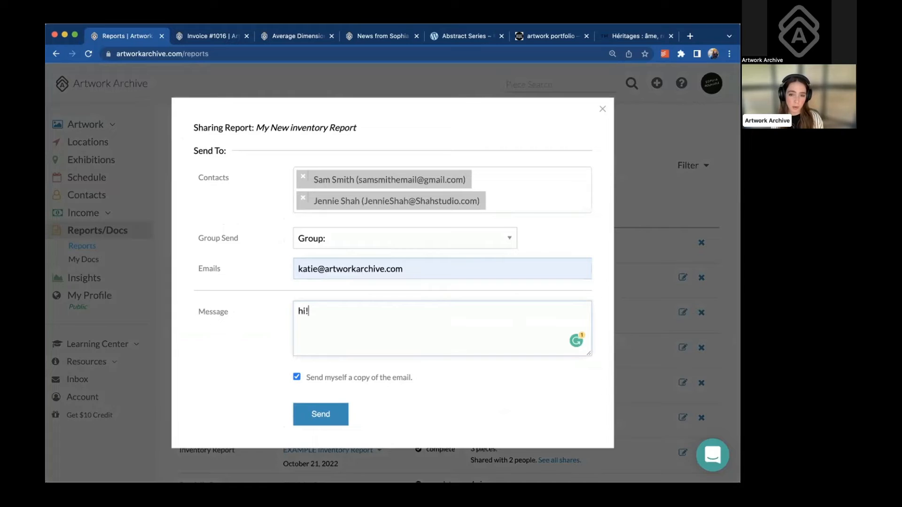
pyautogui.click(429, 239)
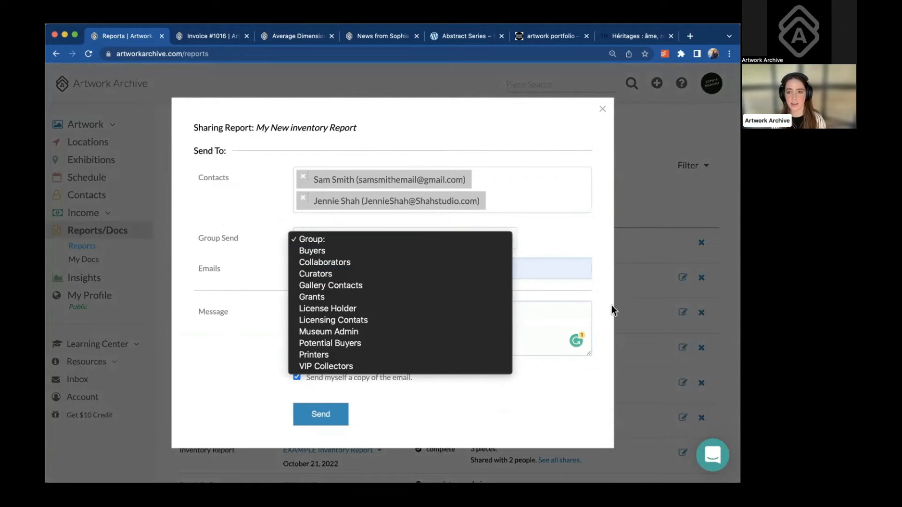
pyautogui.click(555, 317)
pyautogui.write('hi!')
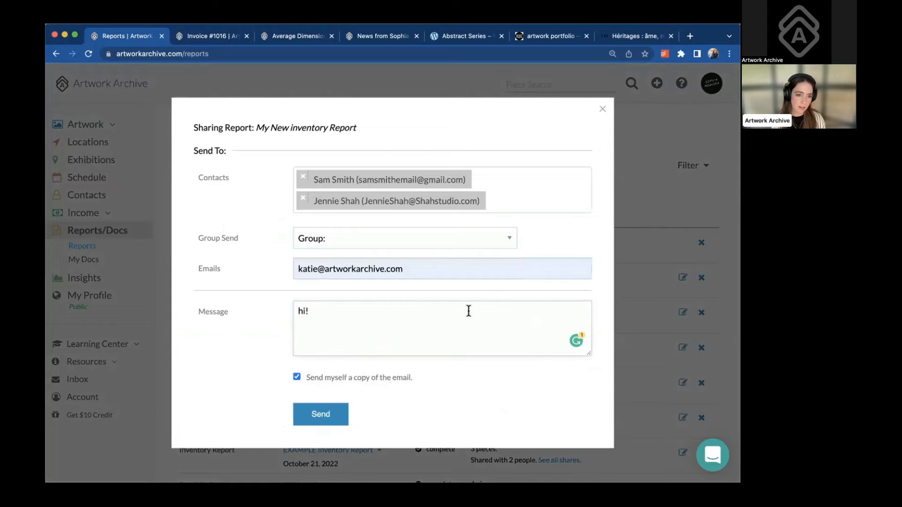
pyautogui.write('This is a list of the')
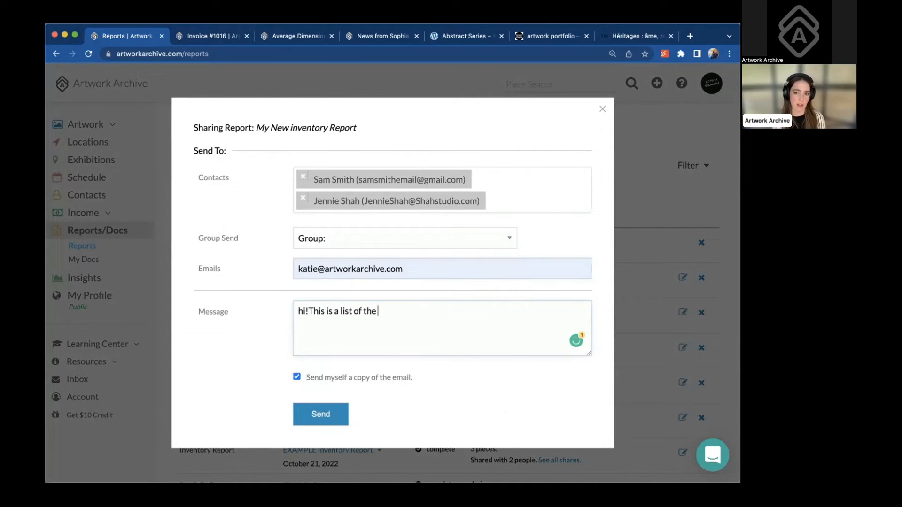
pyautogui.write(' available work')
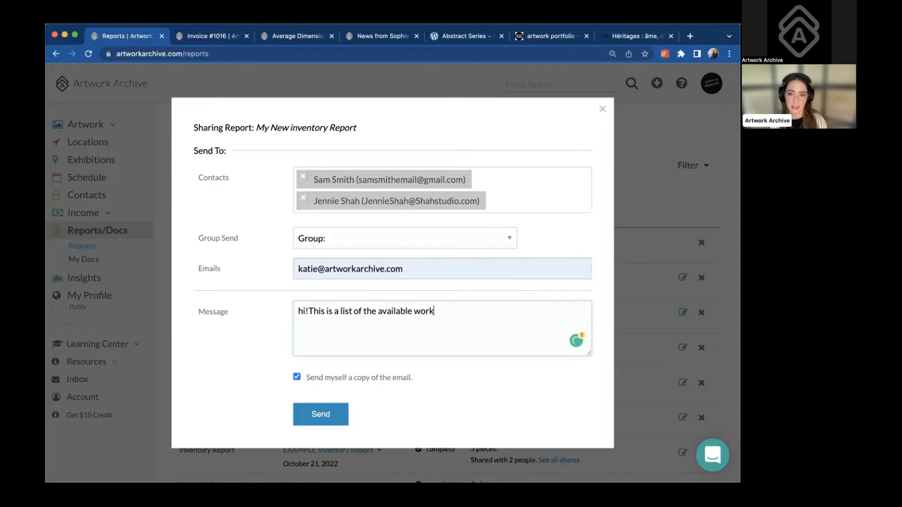
pyautogui.write('s')
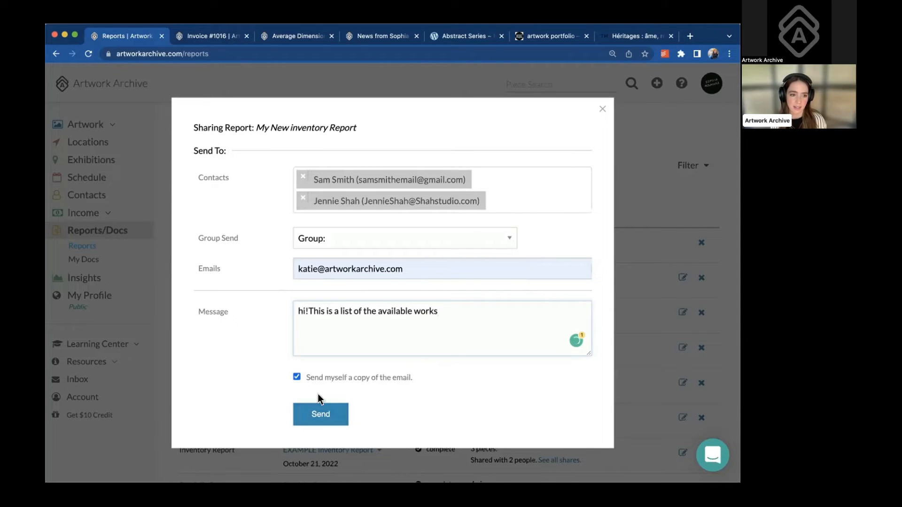
pyautogui.click(601, 110)
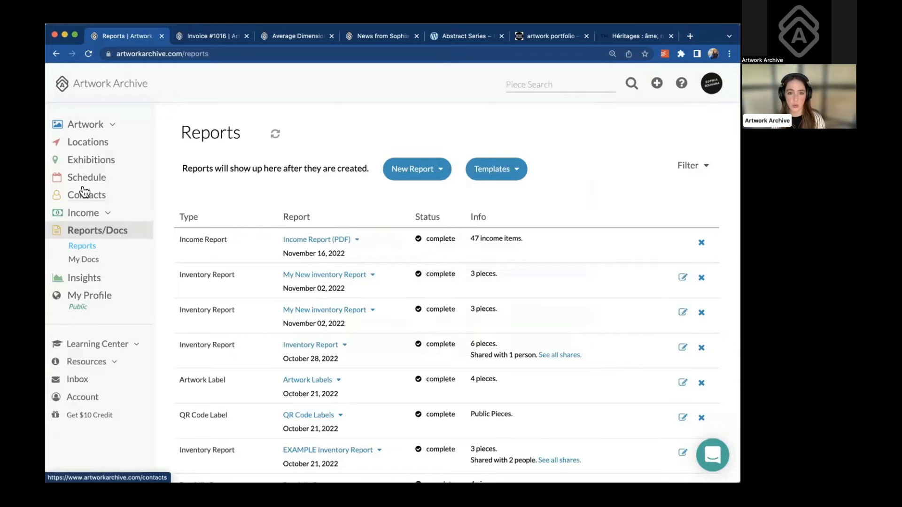
# Open the share window for the 'Curated works for Gallery on Main Street' private room, then close it
pyautogui.click(99, 125)
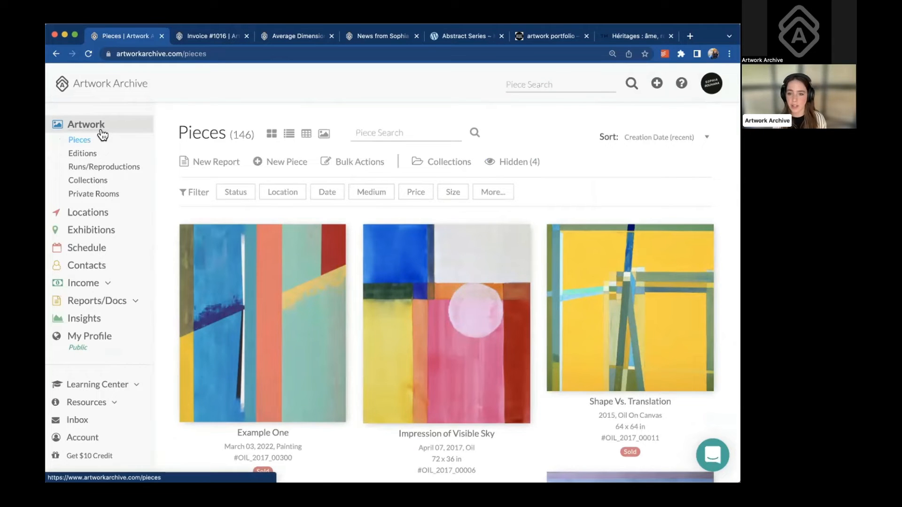
pyautogui.click(108, 193)
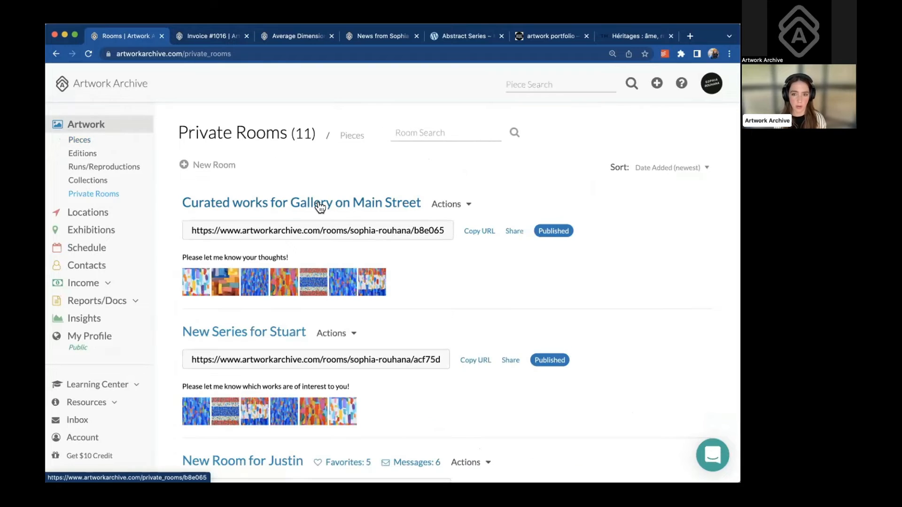
pyautogui.click(514, 230)
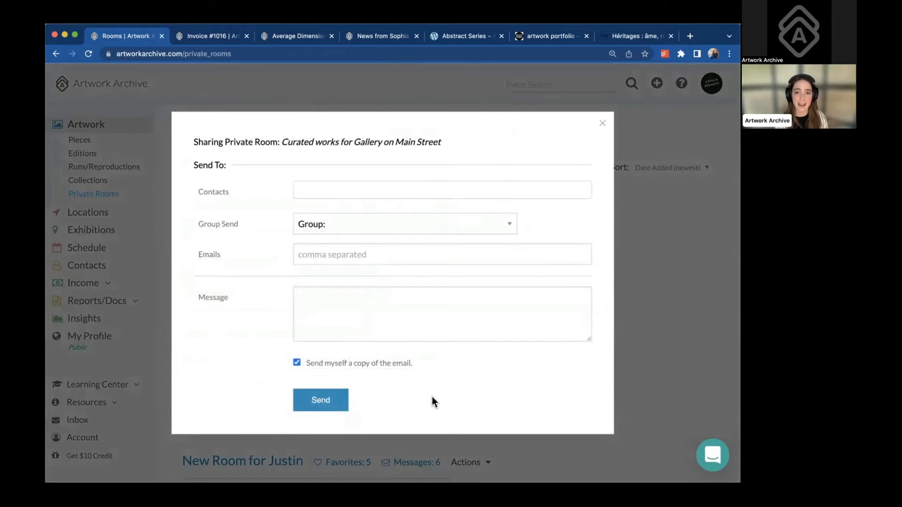
pyautogui.click(604, 125)
# Scroll through the private rooms and go to the Editions list
pyautogui.scroll(-1, 547, 258)
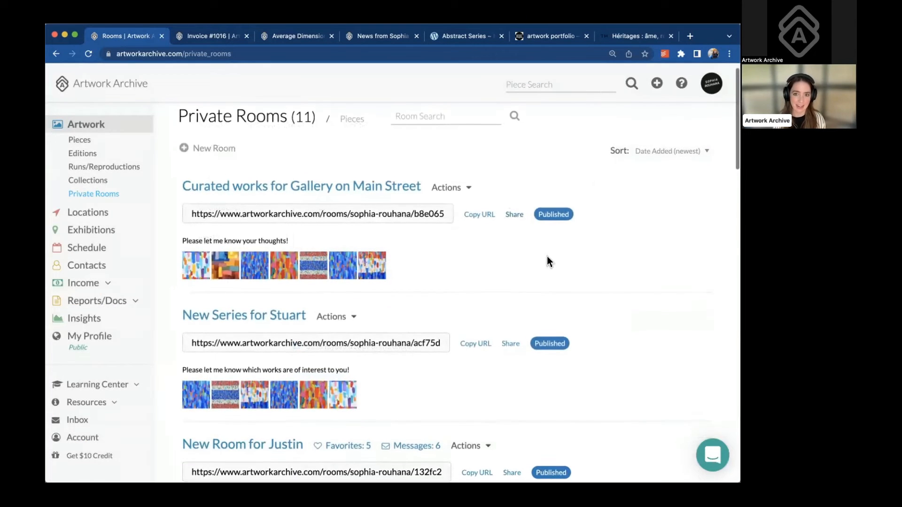
pyautogui.scroll(-5, 548, 257)
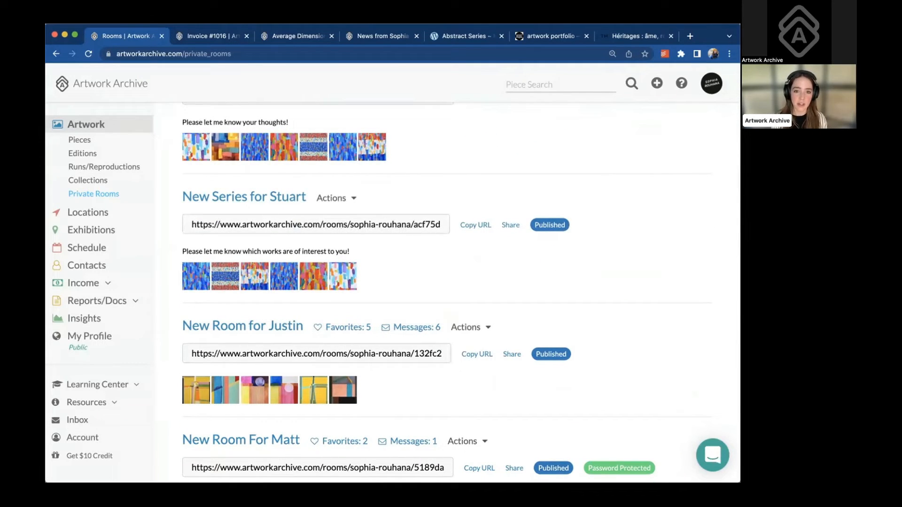
pyautogui.scroll(-6, 403, 322)
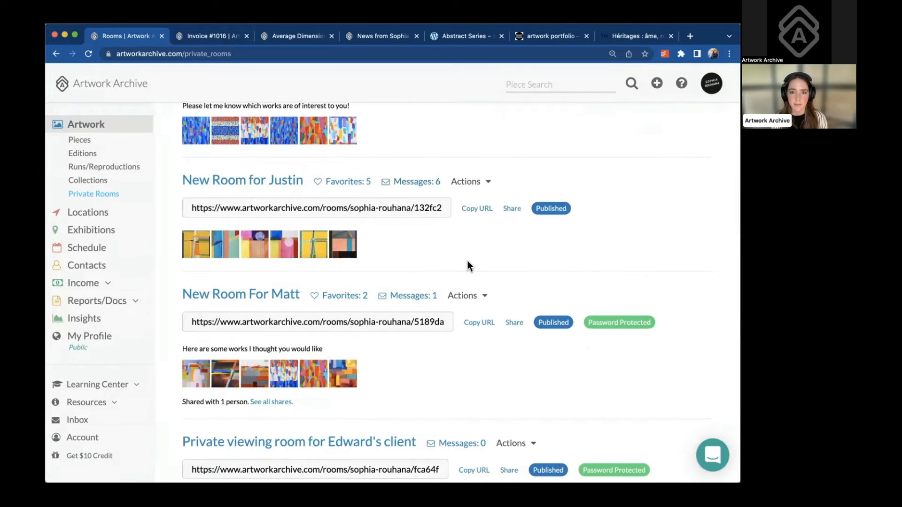
pyautogui.scroll(-2, 177, 316)
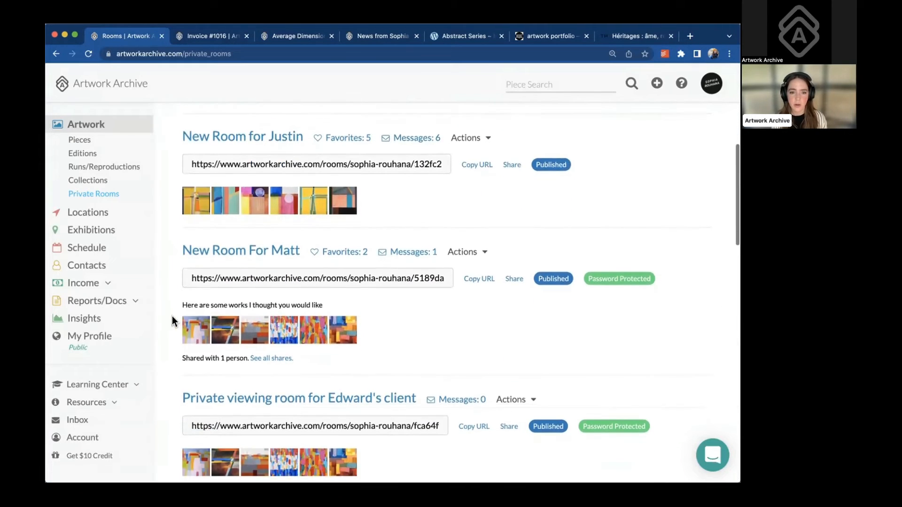
pyautogui.scroll(-4, 88, 355)
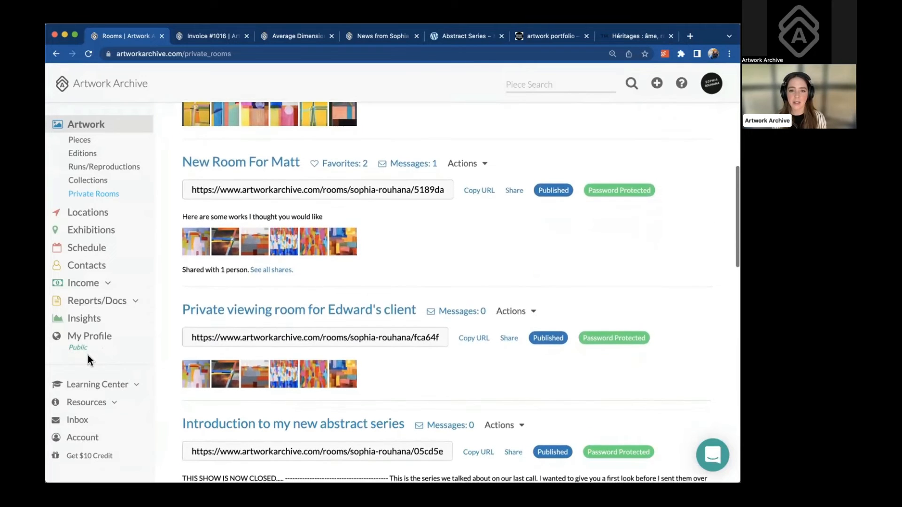
pyautogui.scroll(-1, 89, 355)
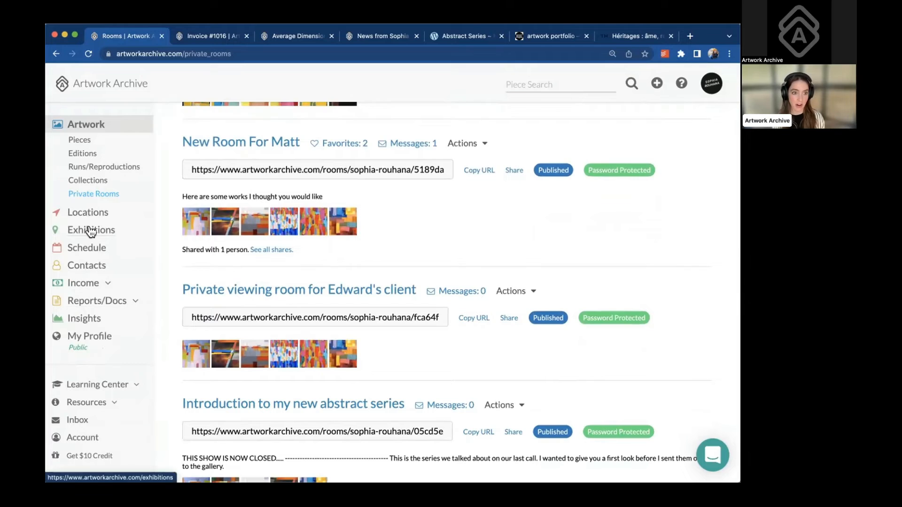
pyautogui.click(87, 154)
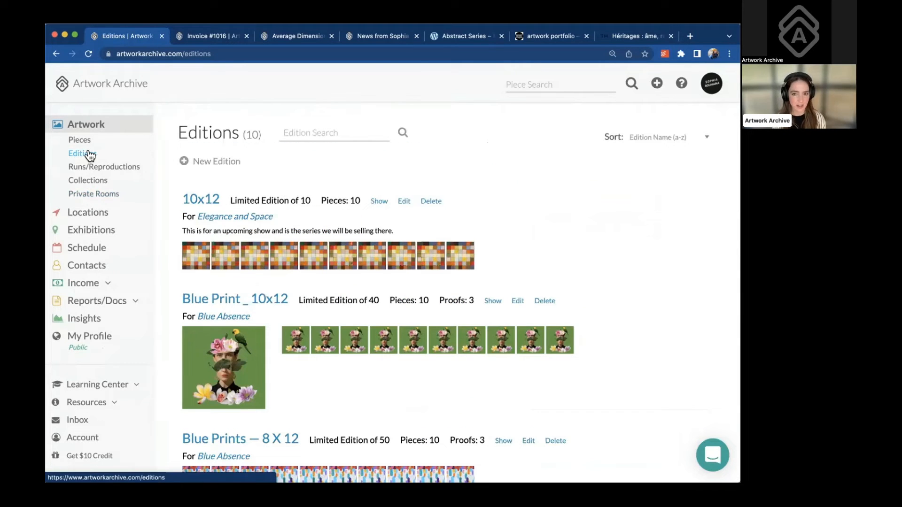
pyautogui.scroll(-2, 188, 306)
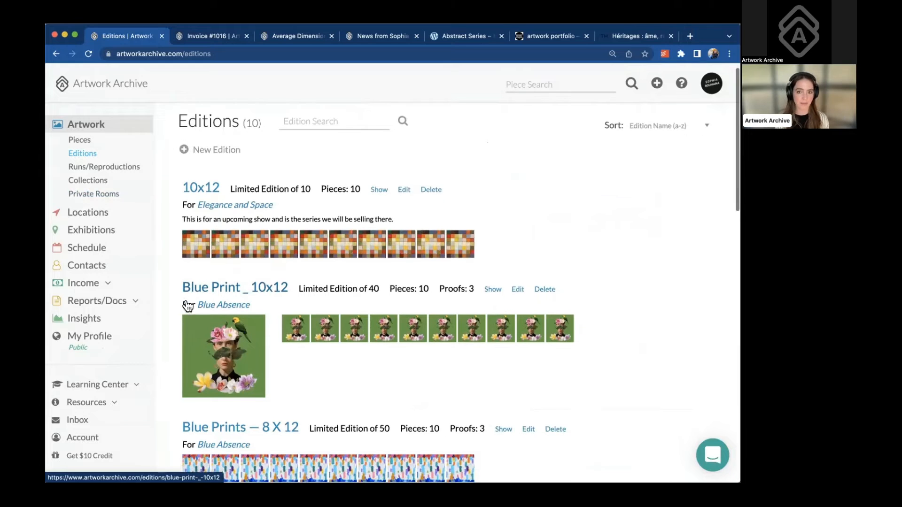
pyautogui.scroll(-2, 188, 306)
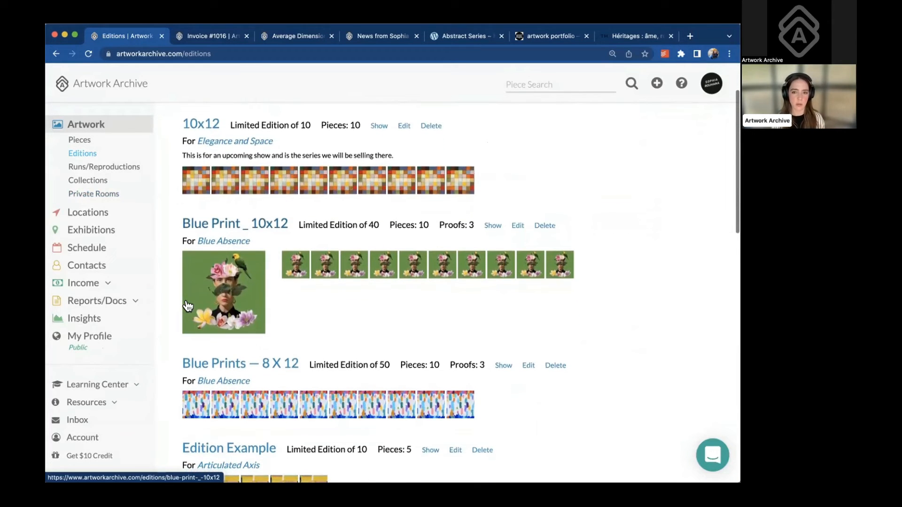
pyautogui.scroll(4, 188, 306)
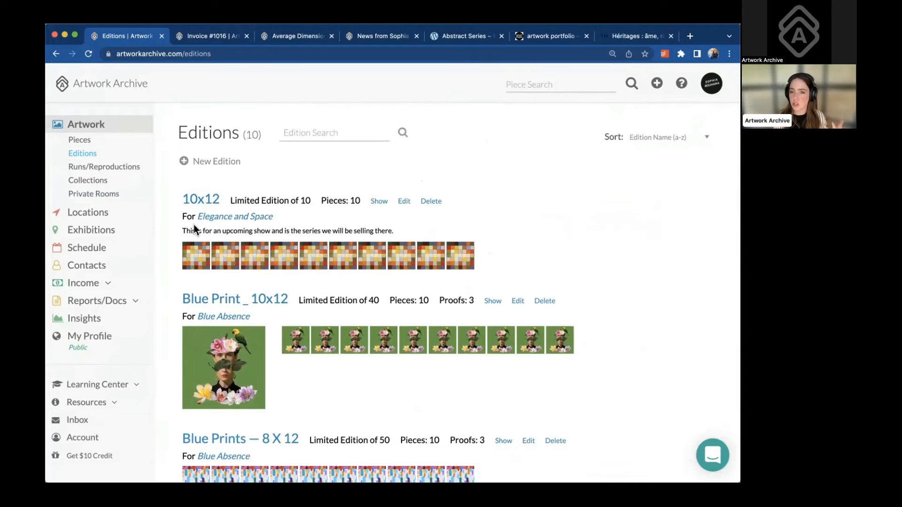
pyautogui.moveTo(231, 199); pyautogui.dragTo(310, 204)
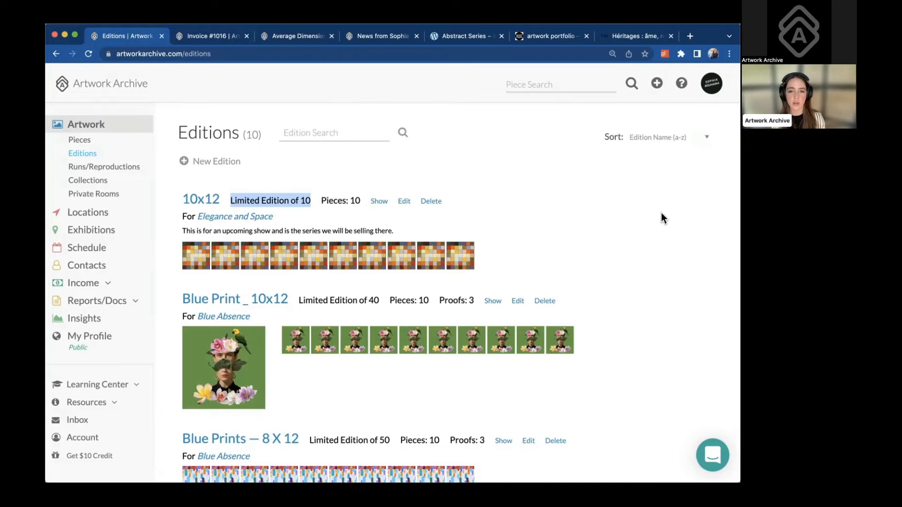
pyautogui.click(116, 168)
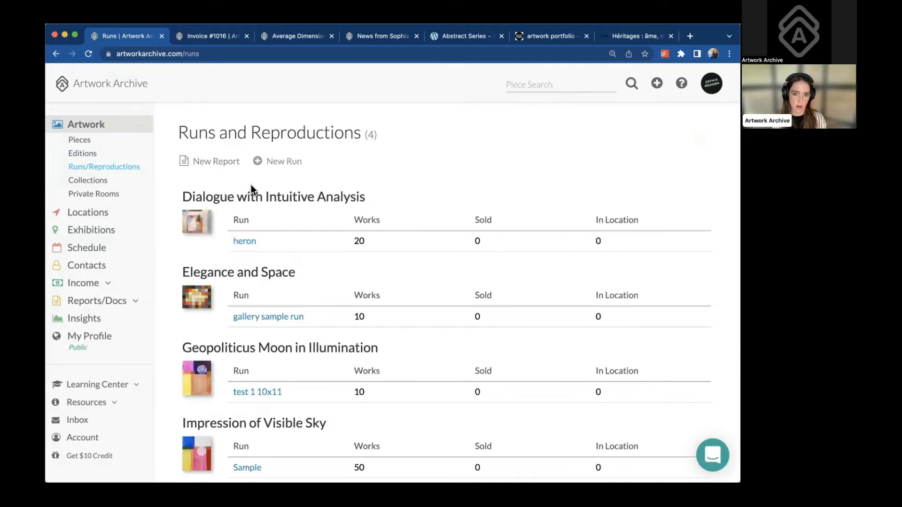
pyautogui.scroll(-2, 251, 188)
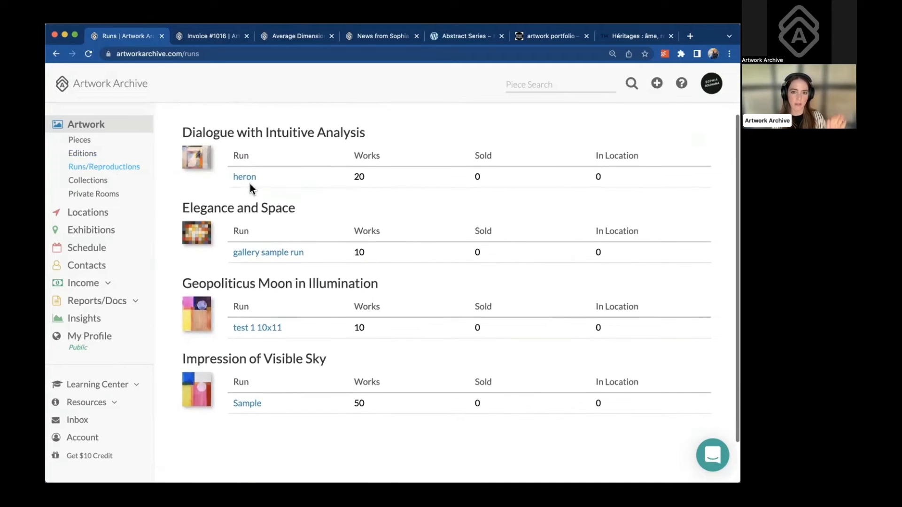
pyautogui.click(246, 178)
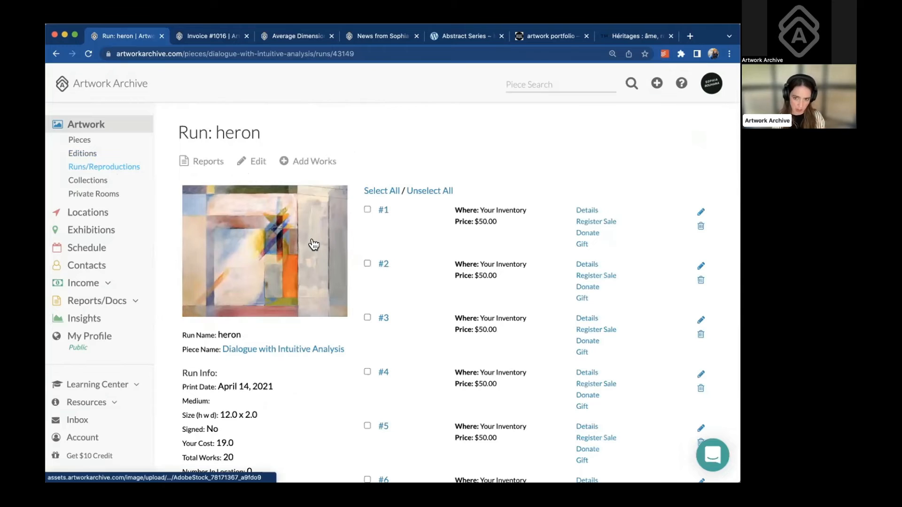
pyautogui.scroll(-1, 314, 244)
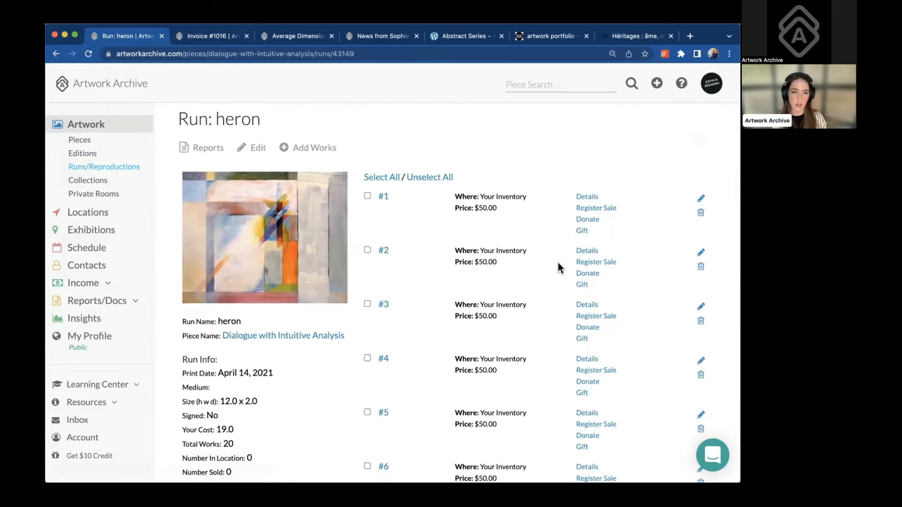
pyautogui.scroll(-3, 558, 248)
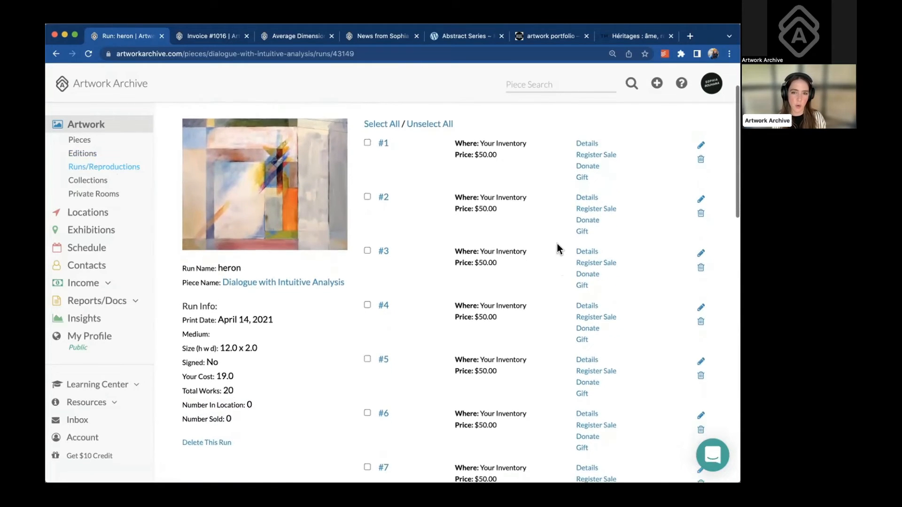
pyautogui.scroll(-5, 558, 249)
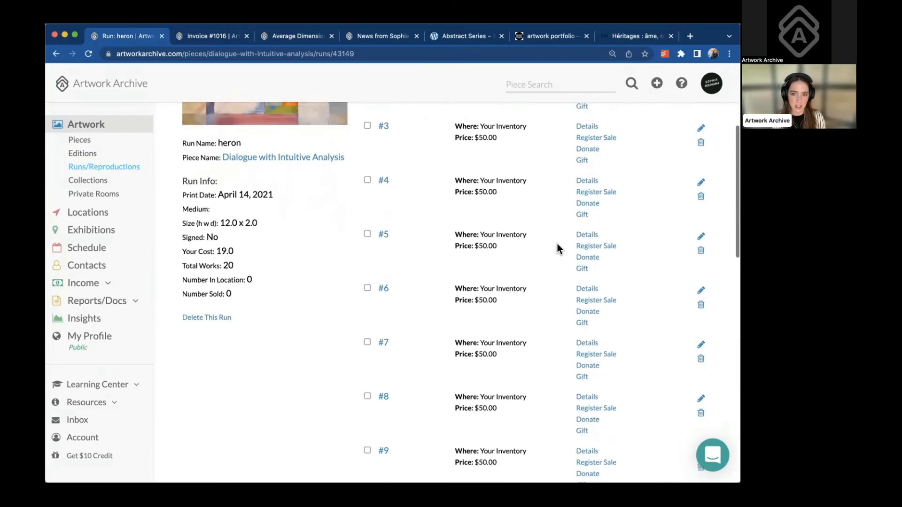
pyautogui.scroll(-1, 558, 249)
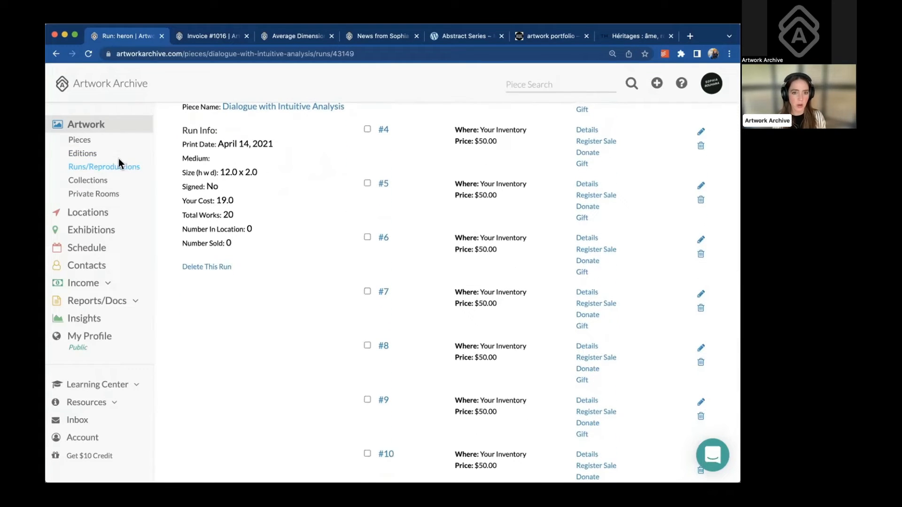
pyautogui.click(90, 156)
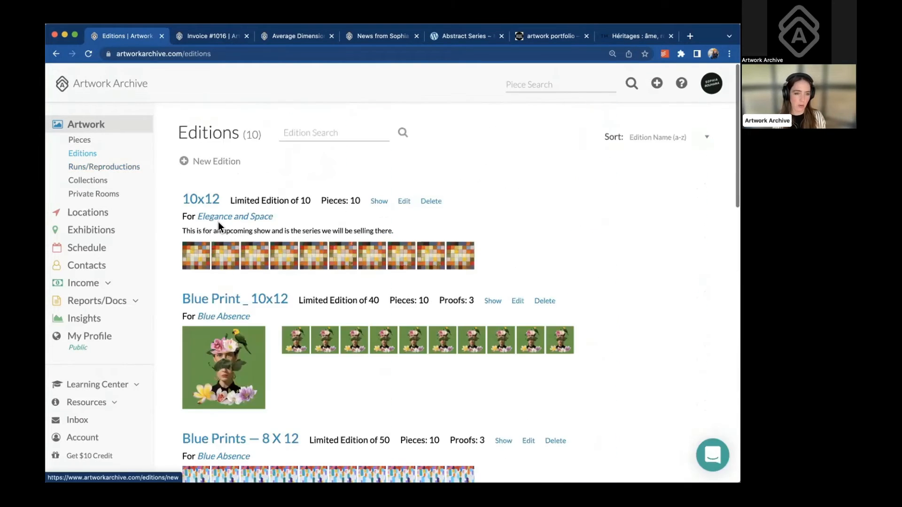
# Open Blue Absence #1 of 40 in the Blue Print _ 10x12 edition and scroll through its details
pyautogui.click(205, 377)
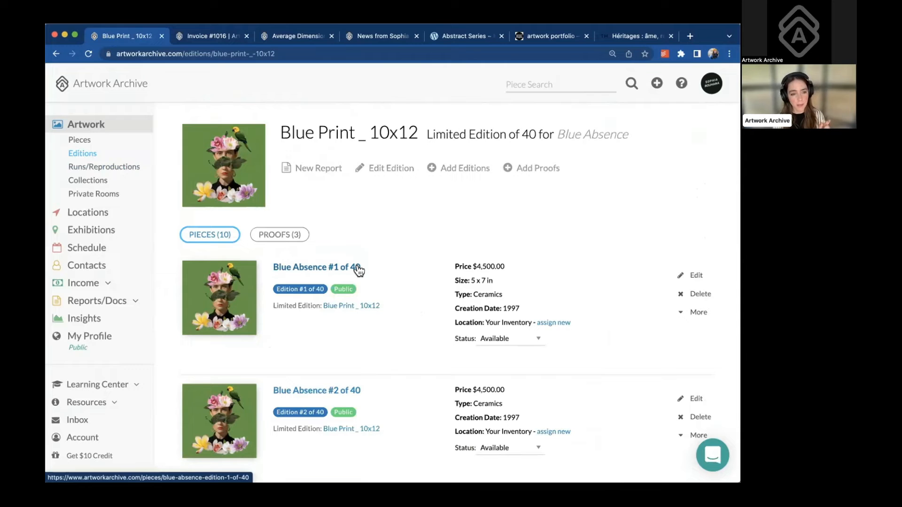
pyautogui.click(360, 269)
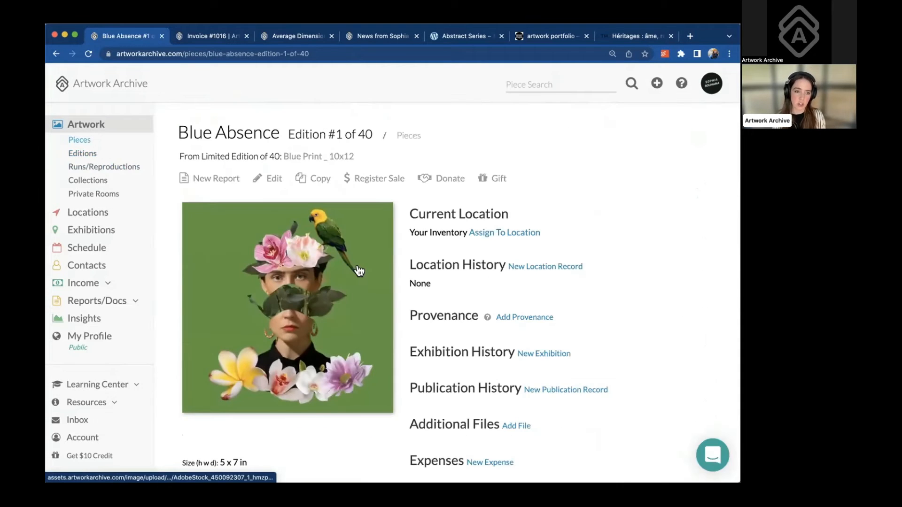
pyautogui.scroll(-2, 355, 306)
pyautogui.scroll(-3, 352, 351)
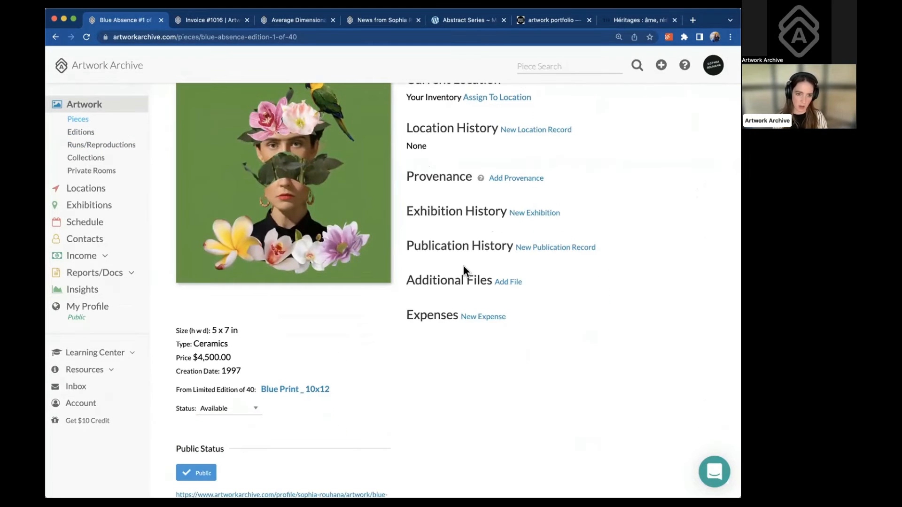
pyautogui.scroll(-1, 464, 271)
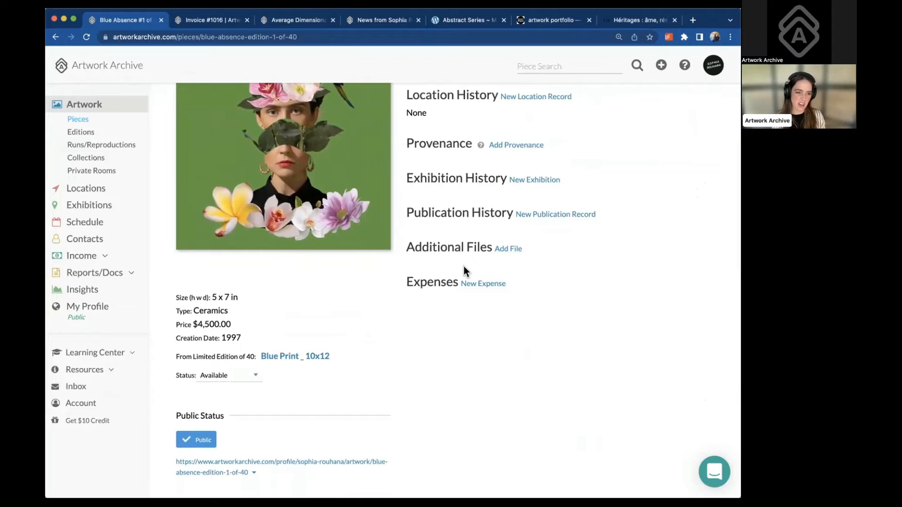
pyautogui.scroll(-2, 465, 271)
pyautogui.scroll(-2, 464, 271)
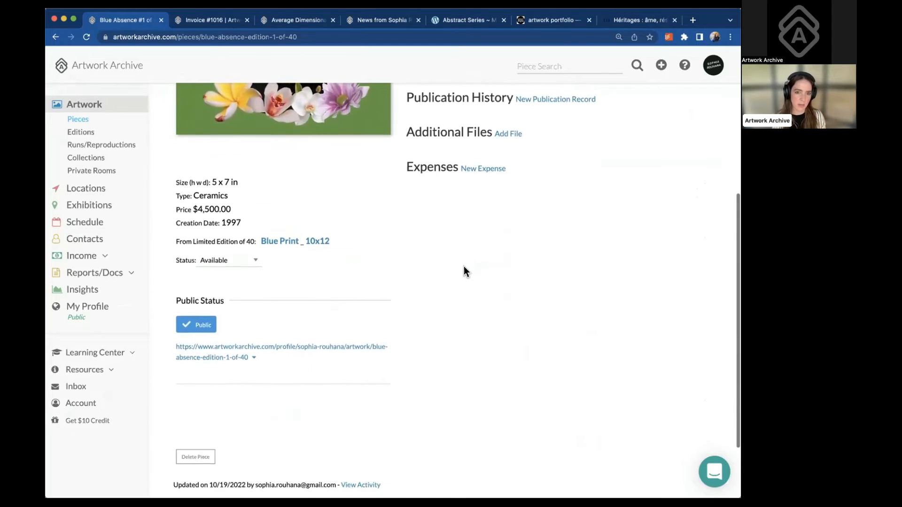
pyautogui.scroll(6, 464, 271)
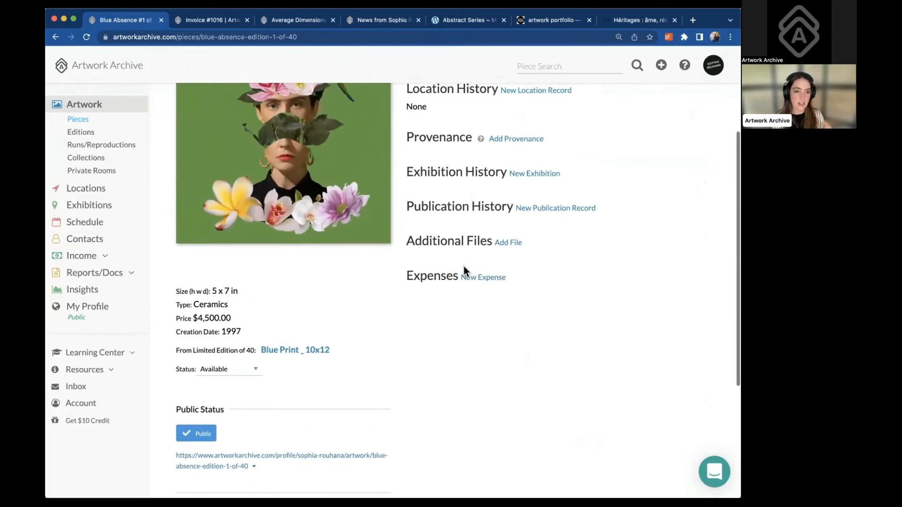
pyautogui.scroll(2, 465, 271)
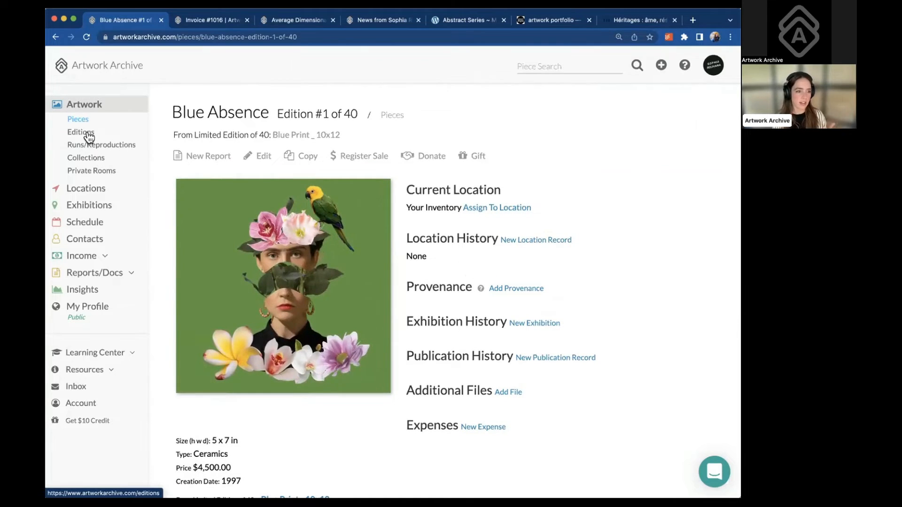
# Start a new edition with Average Dimensionality as its master piece
pyautogui.click(87, 133)
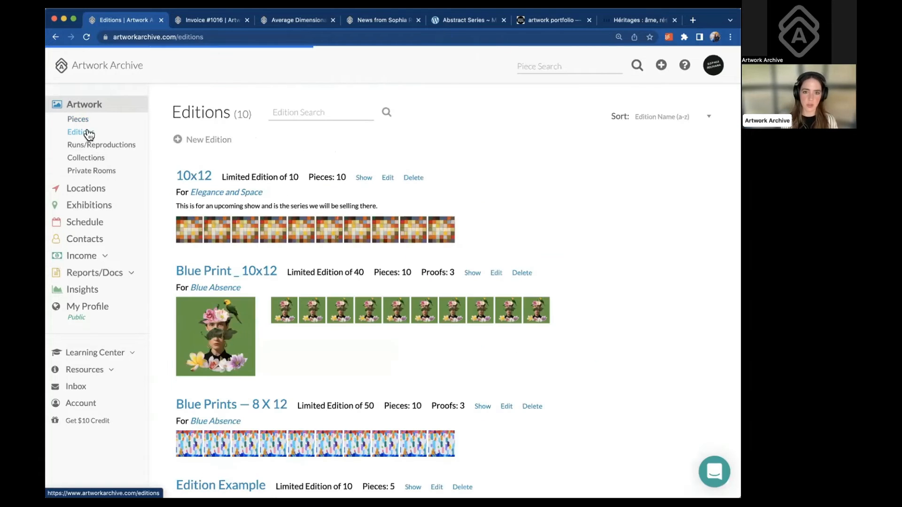
pyautogui.click(184, 139)
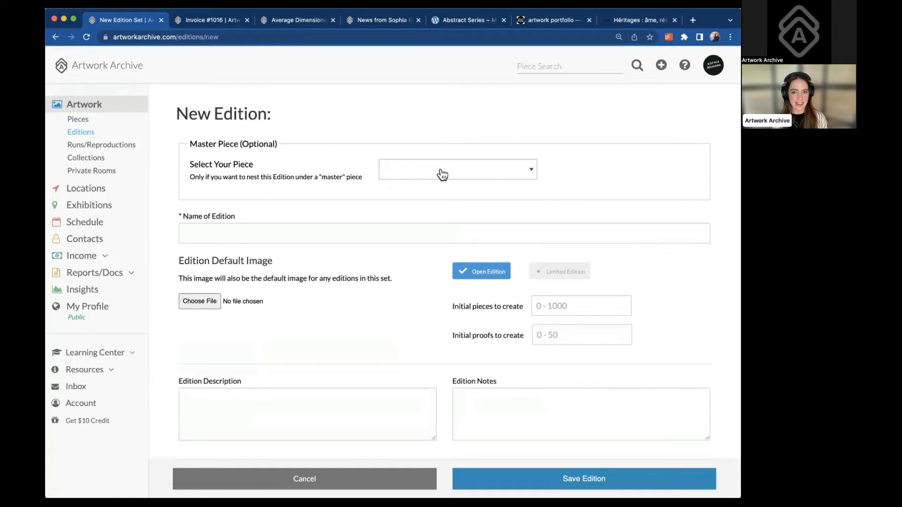
pyautogui.click(479, 176)
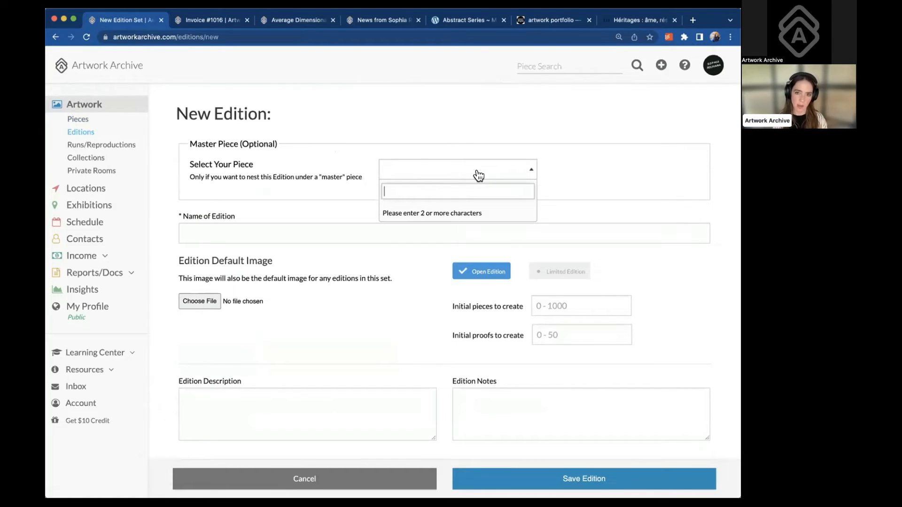
pyautogui.write('aver')
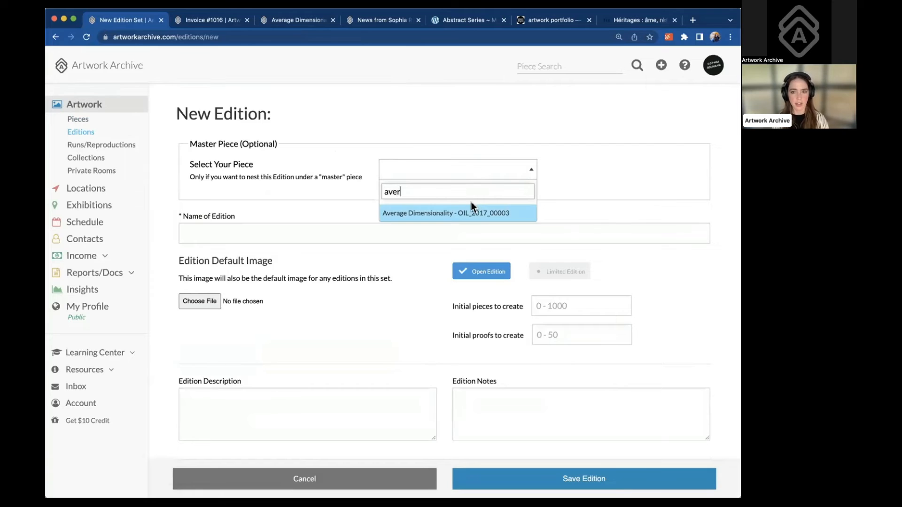
pyautogui.click(471, 202)
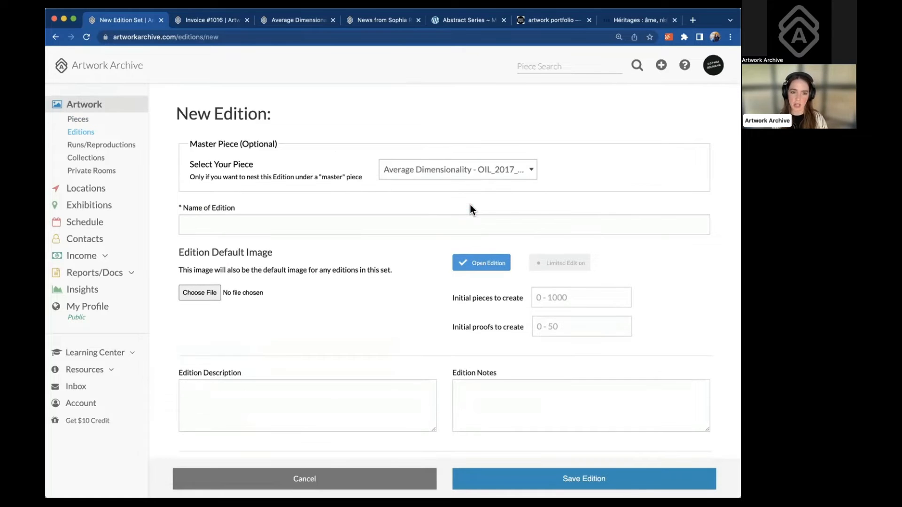
# Name the edition 'Average Dim Print — 8 x 10' and review the Description and Notes fields
pyautogui.click(340, 224)
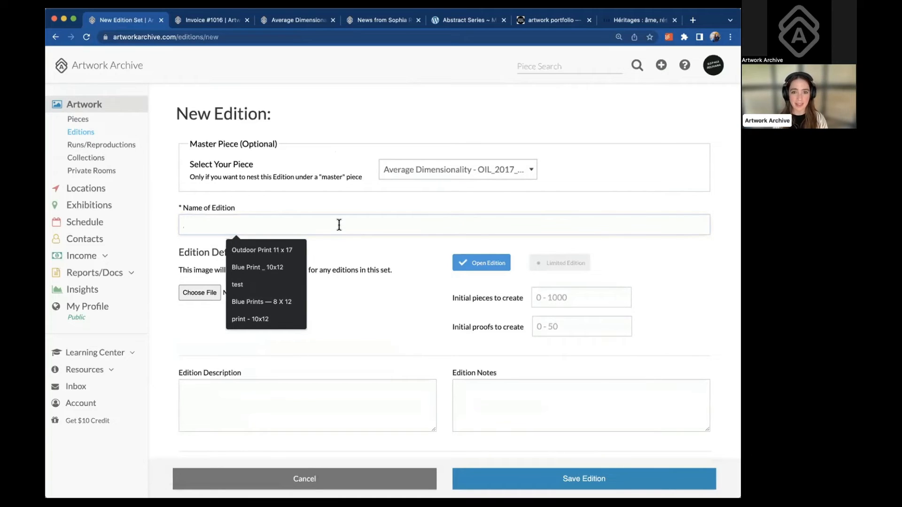
pyautogui.write('Average')
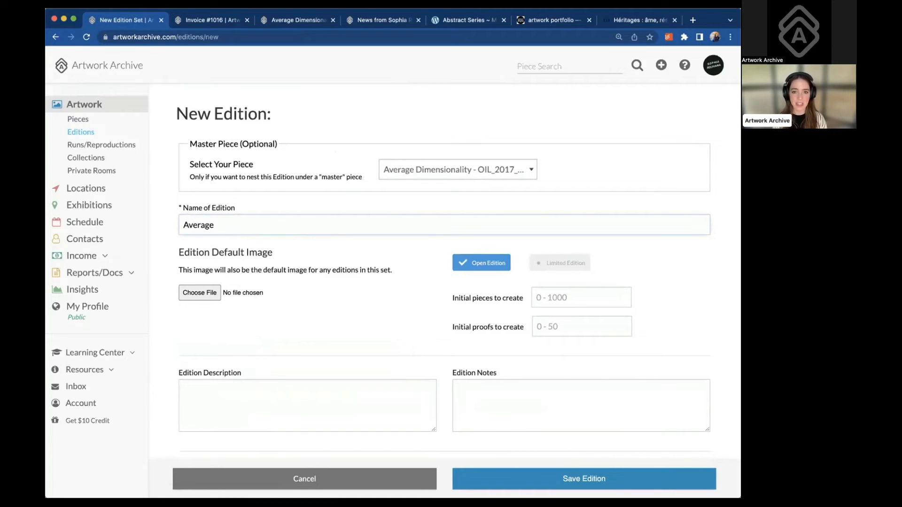
pyautogui.write(' Dim Print')
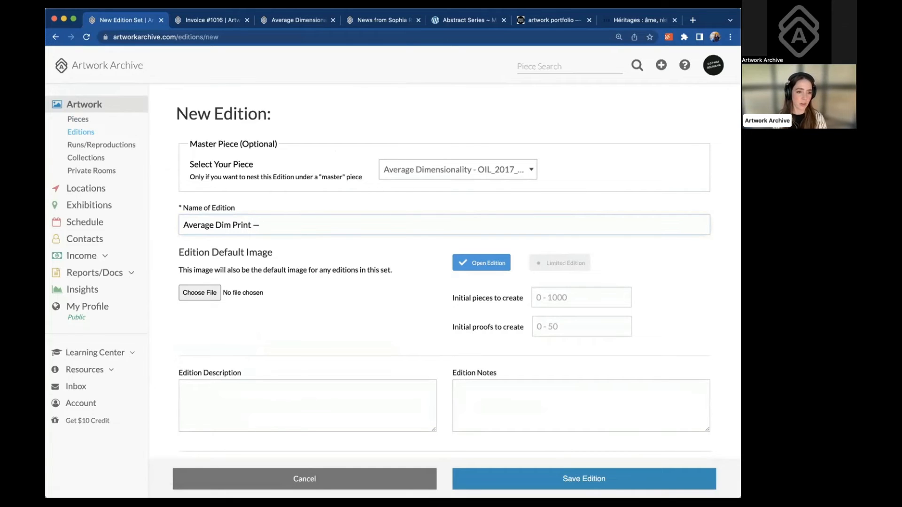
pyautogui.write(' — 8x 10')
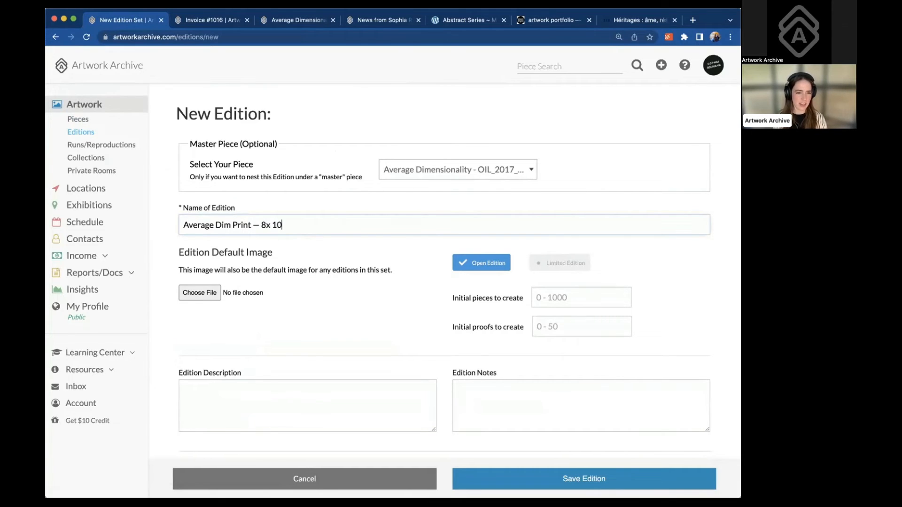
pyautogui.click(267, 226)
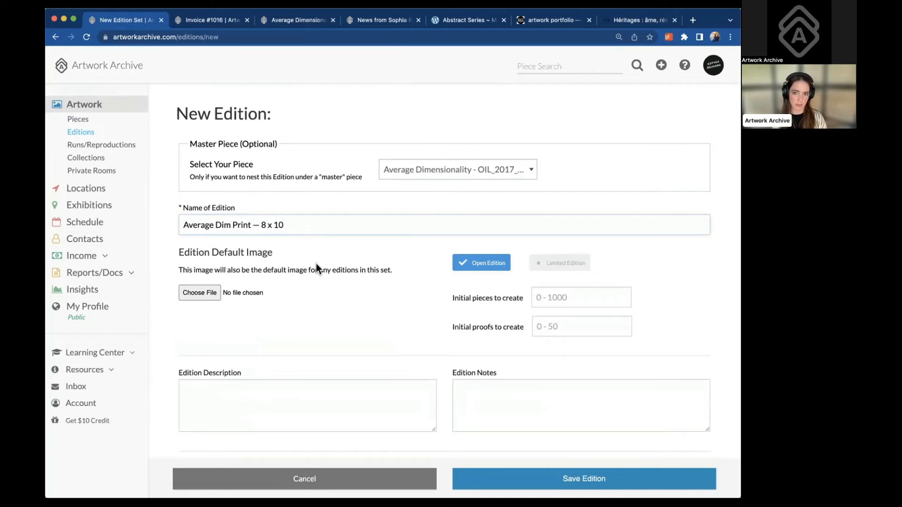
pyautogui.scroll(-1, 317, 264)
pyautogui.scroll(-3, 317, 265)
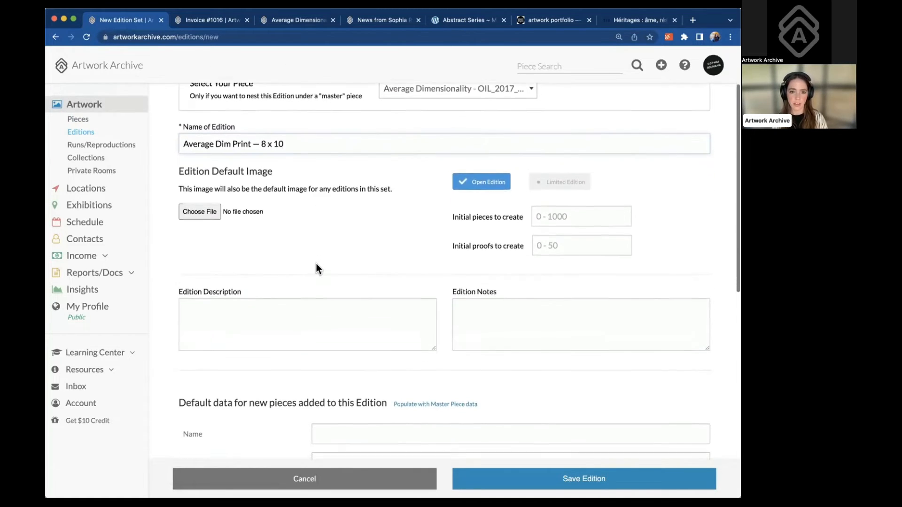
pyautogui.scroll(2, 331, 247)
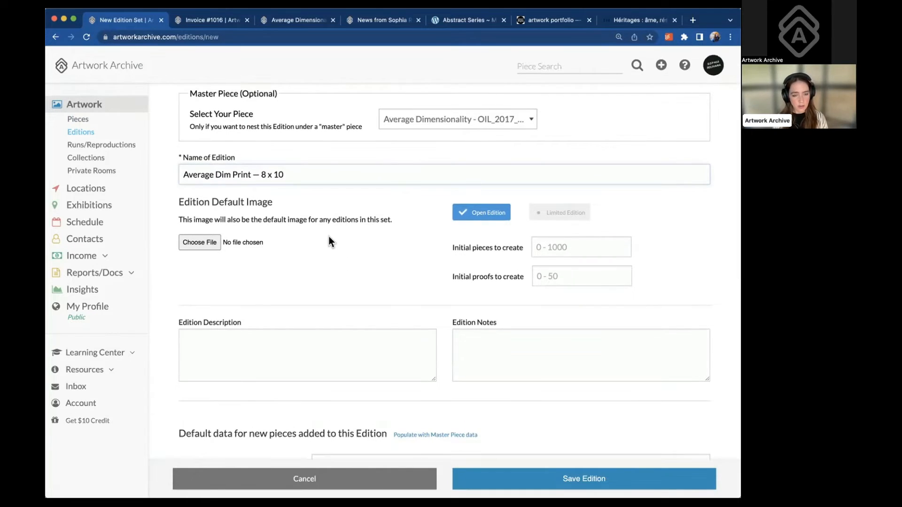
pyautogui.click(267, 342)
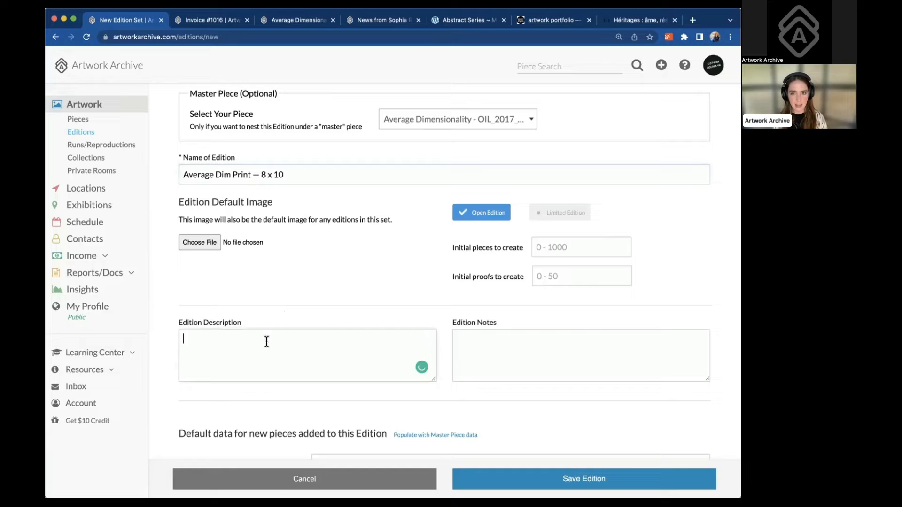
pyautogui.click(514, 353)
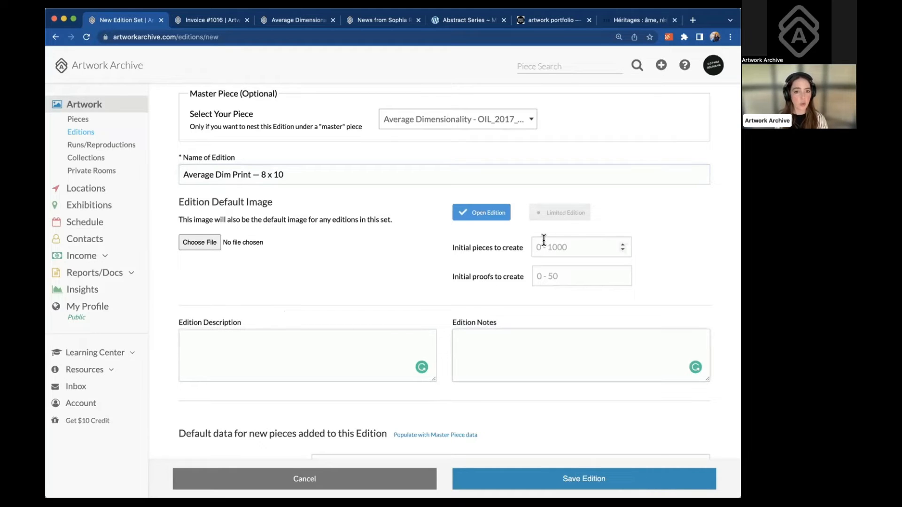
pyautogui.scroll(-5, 486, 329)
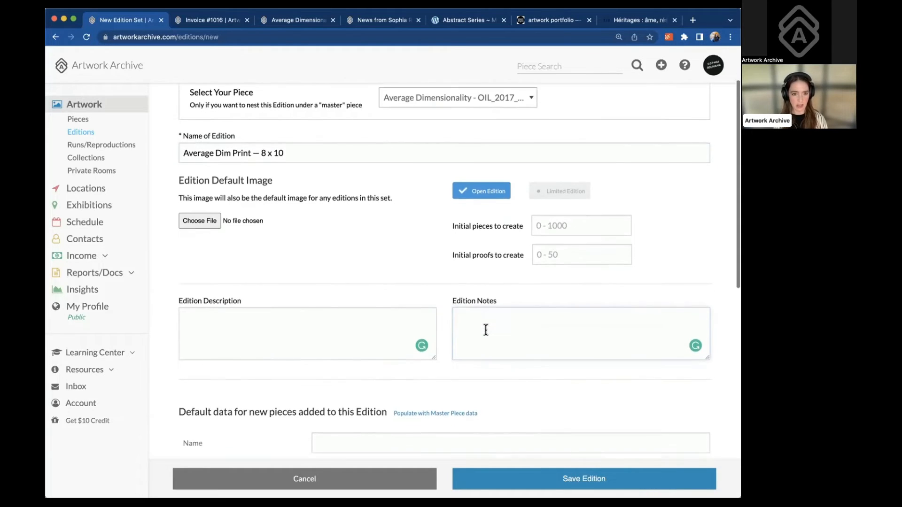
pyautogui.scroll(-3, 488, 335)
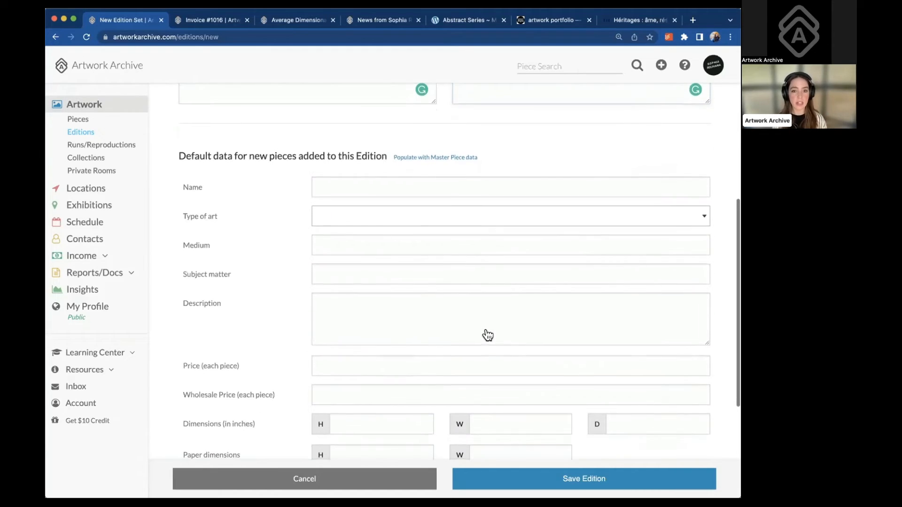
pyautogui.scroll(8, 486, 329)
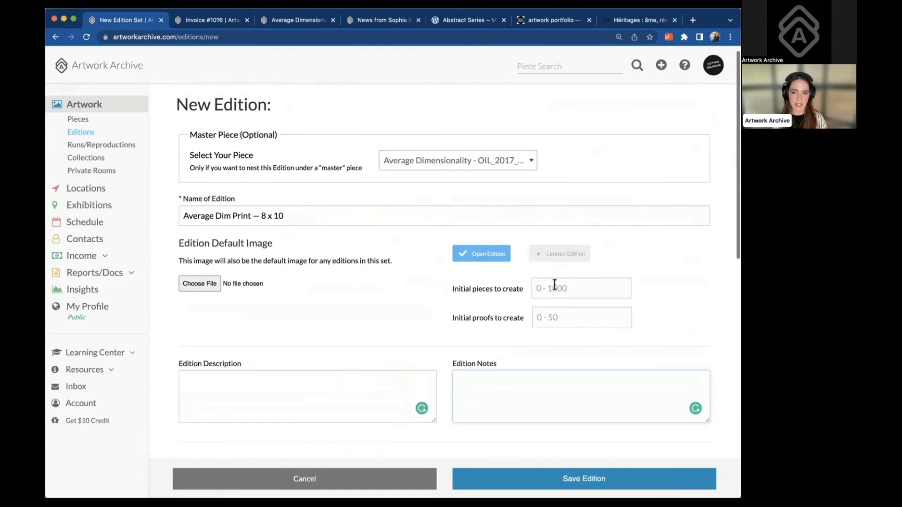
# Make it a Limited Edition of 100 creating 10 initial pieces and 2 proofs
pyautogui.click(554, 285)
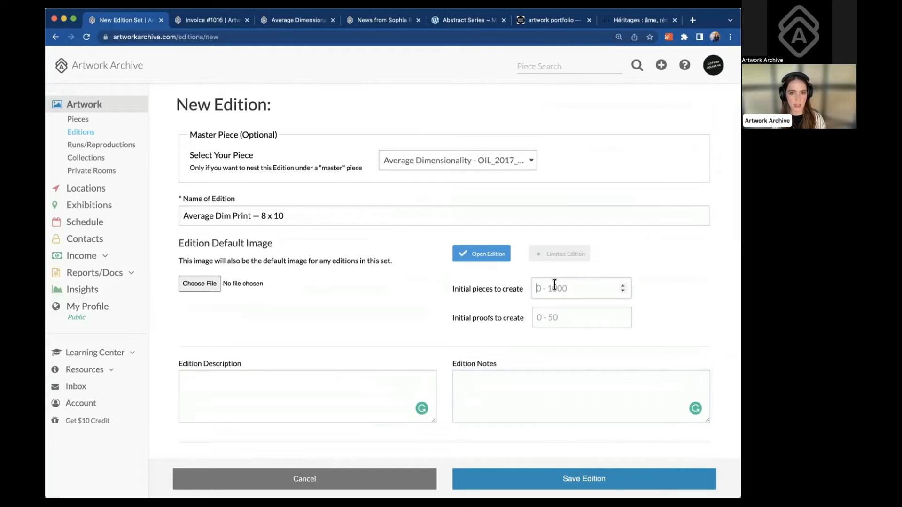
pyautogui.write('5')
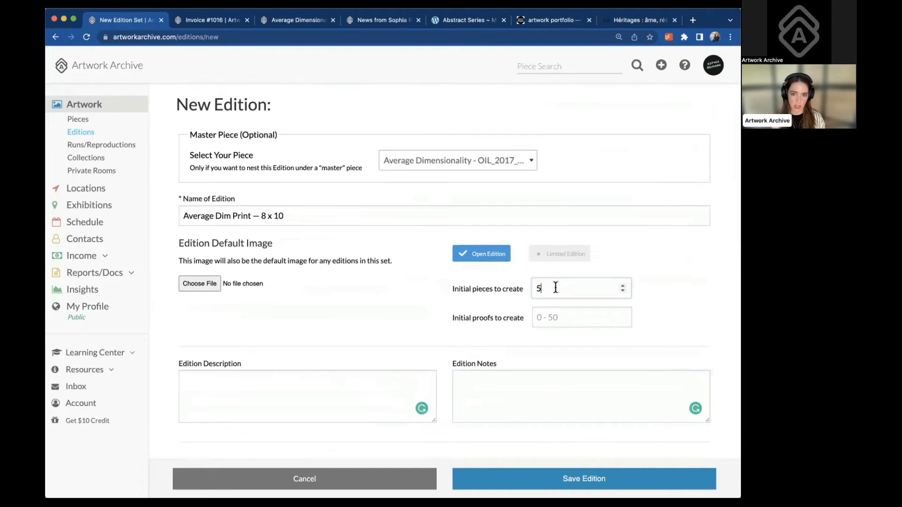
pyautogui.click(545, 317)
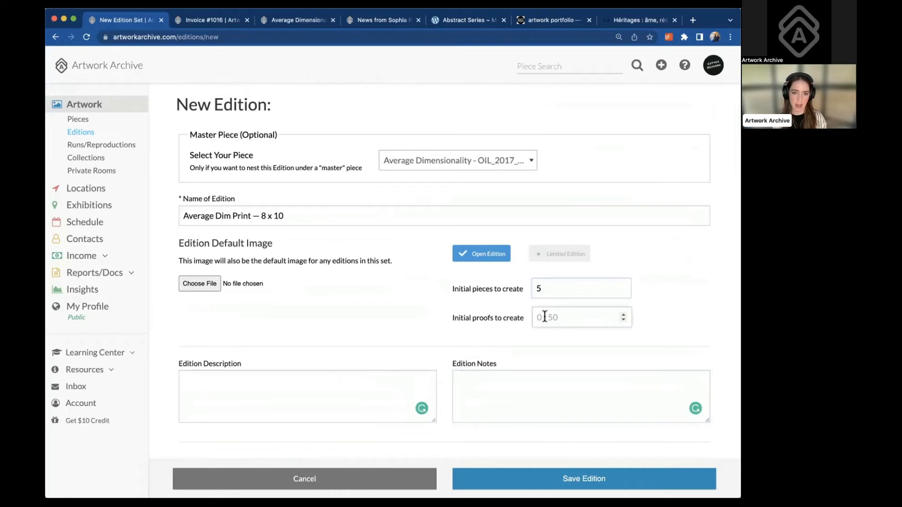
pyautogui.write('2')
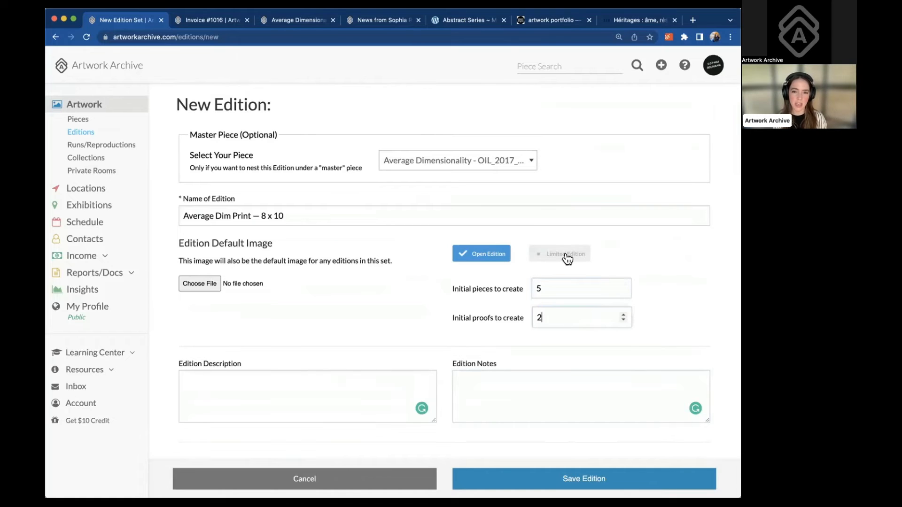
pyautogui.click(567, 256)
pyautogui.click(558, 287)
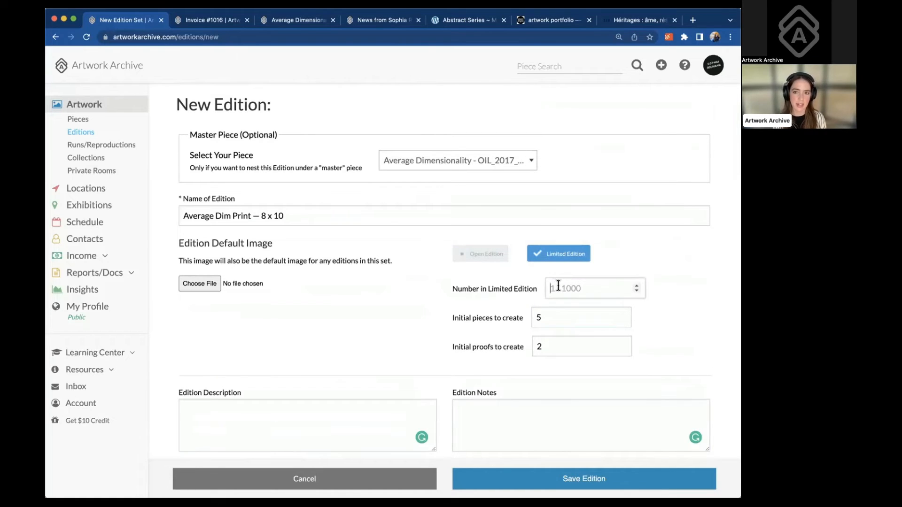
pyautogui.write('100')
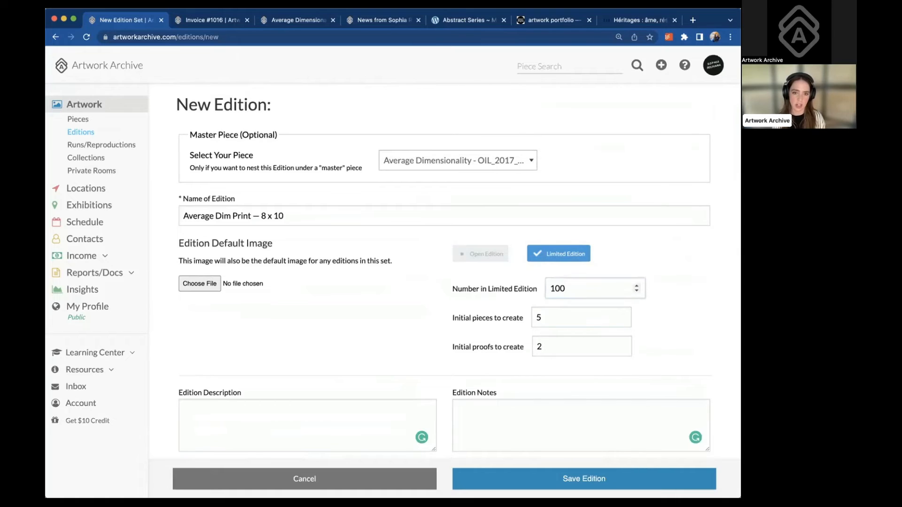
pyautogui.click(552, 316)
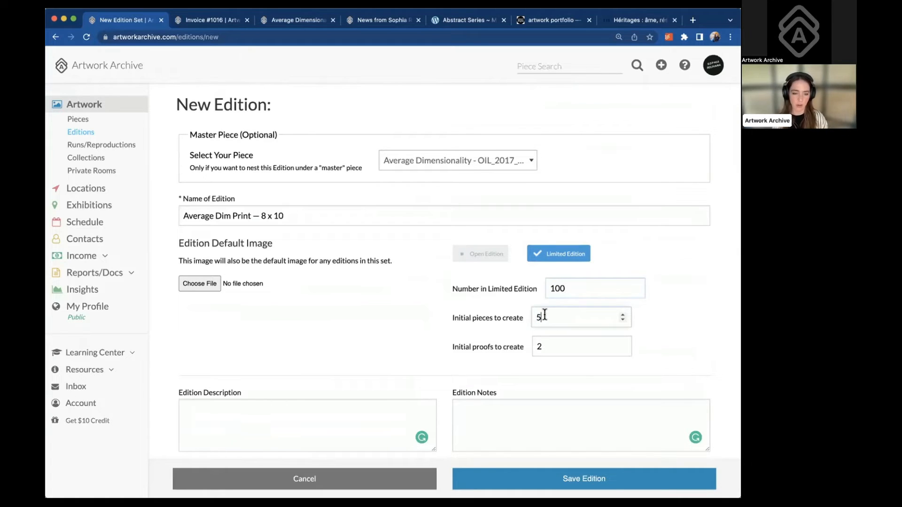
pyautogui.write('10')
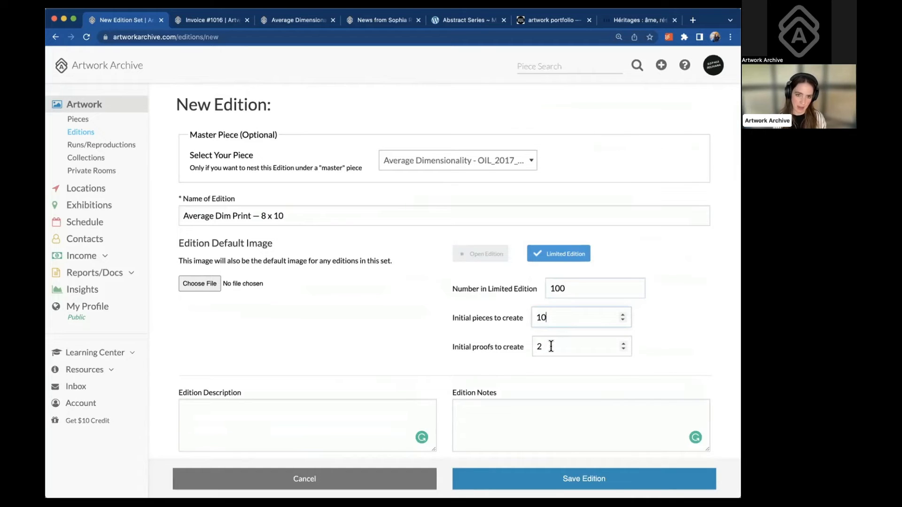
pyautogui.scroll(-5, 551, 346)
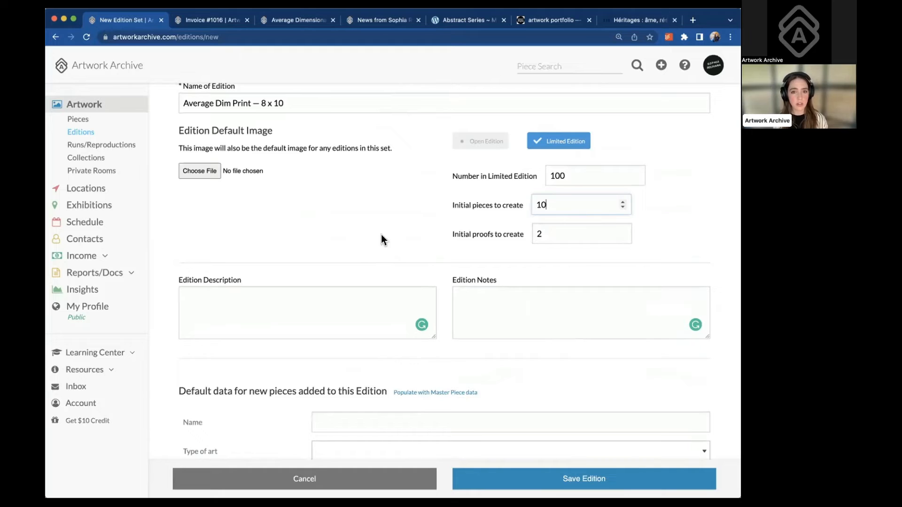
pyautogui.click(535, 234)
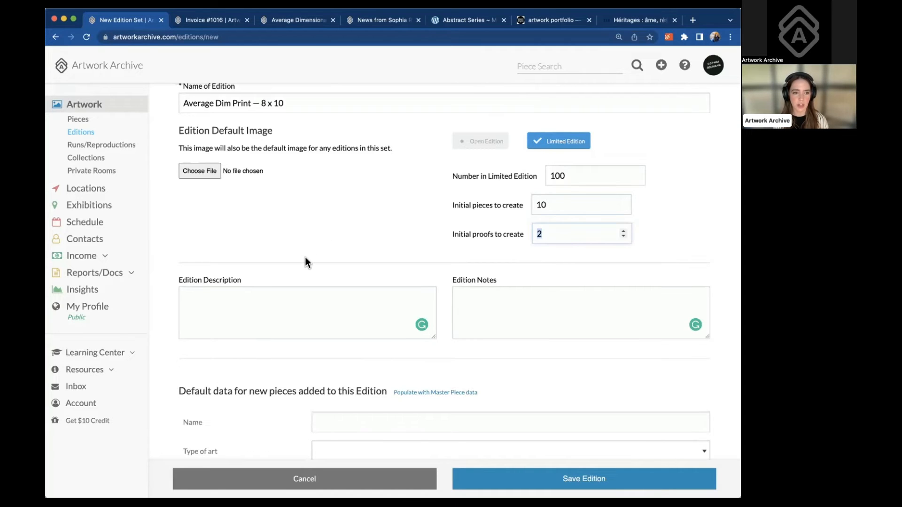
# Choose a default image for the edition
pyautogui.click(196, 172)
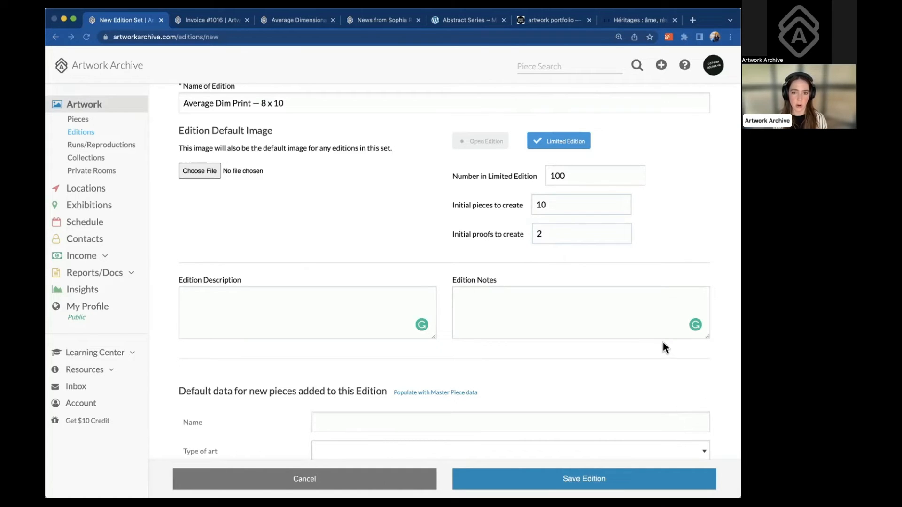
pyautogui.scroll(-1, 503, 312)
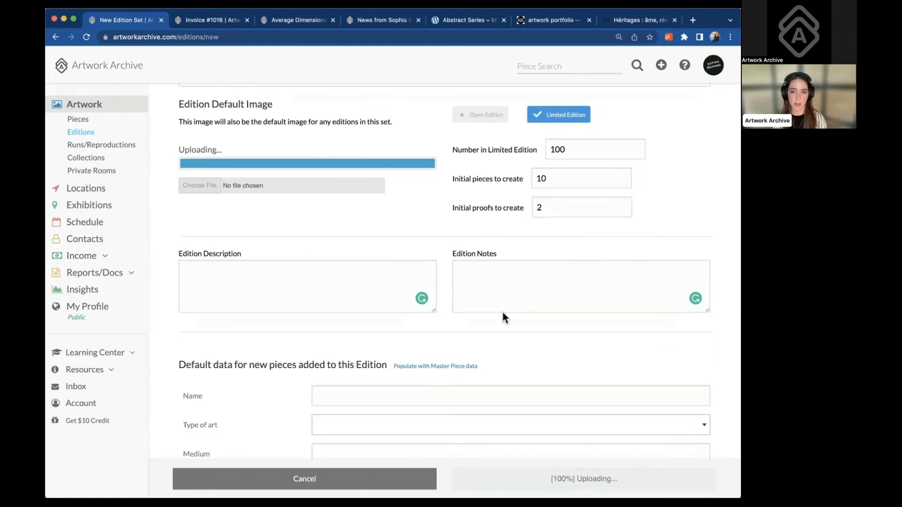
pyautogui.scroll(-4, 503, 312)
pyautogui.scroll(-8, 502, 312)
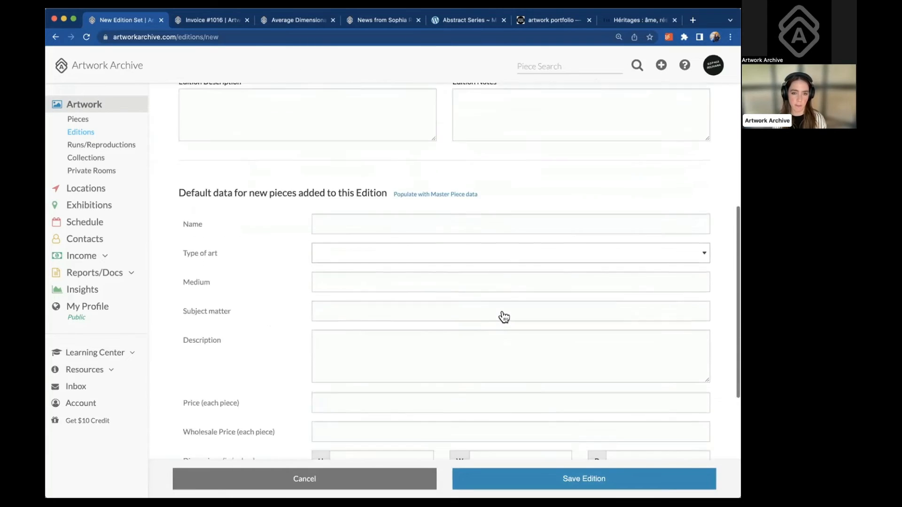
# Set the default name for new pieces to 'Average Dimensionality'
pyautogui.click(342, 116)
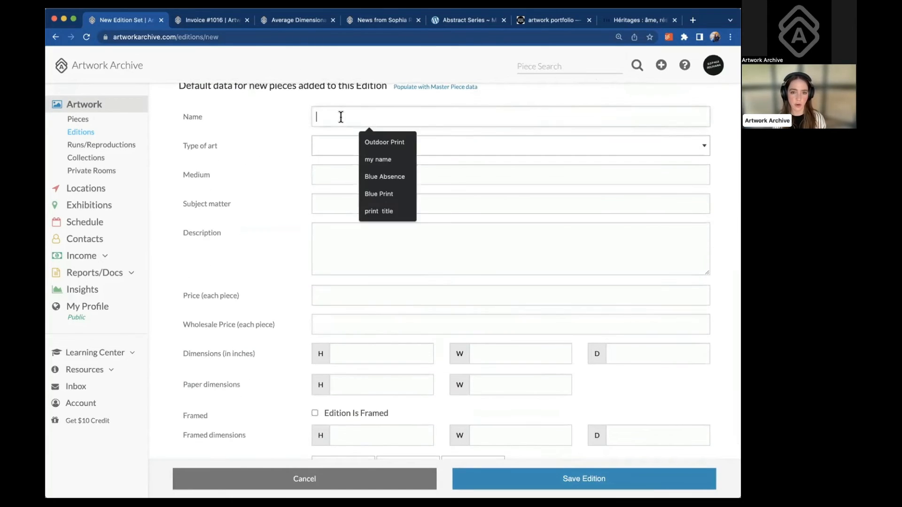
pyautogui.scroll(9, 341, 116)
pyautogui.scroll(-7, 342, 117)
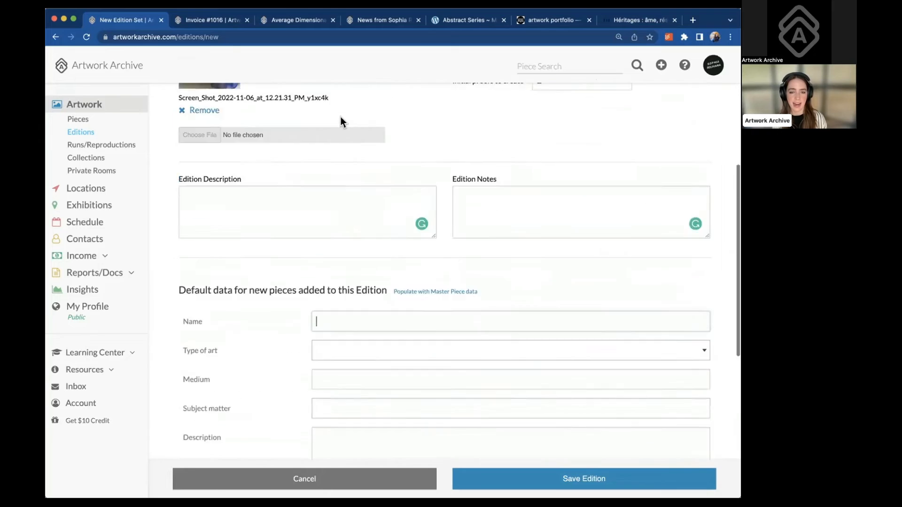
pyautogui.write('Average Di')
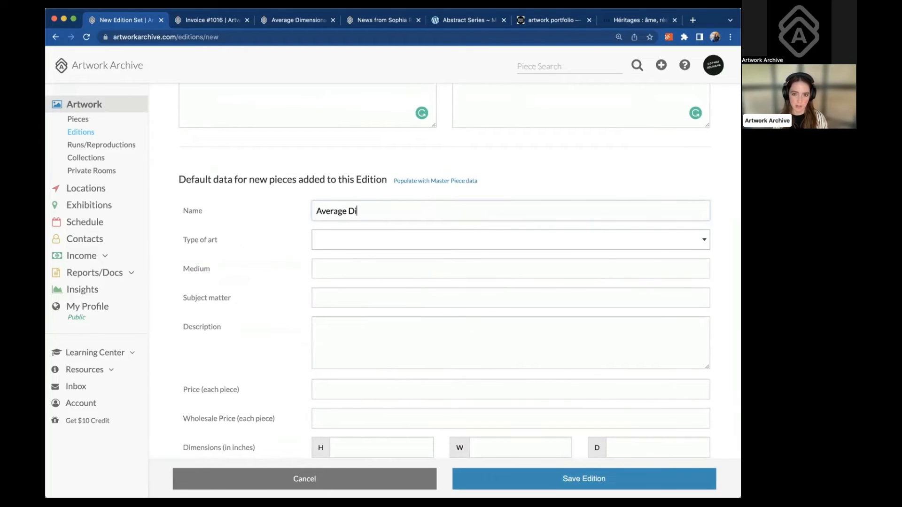
pyautogui.write('mensionality')
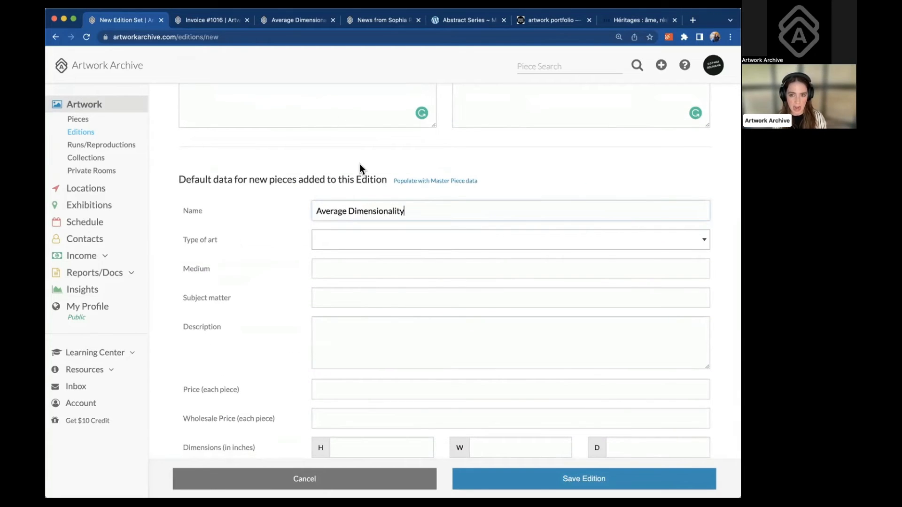
# Set the pieces' type of art to Ceramics and medium to Porcelain
pyautogui.click(334, 242)
pyautogui.click(331, 313)
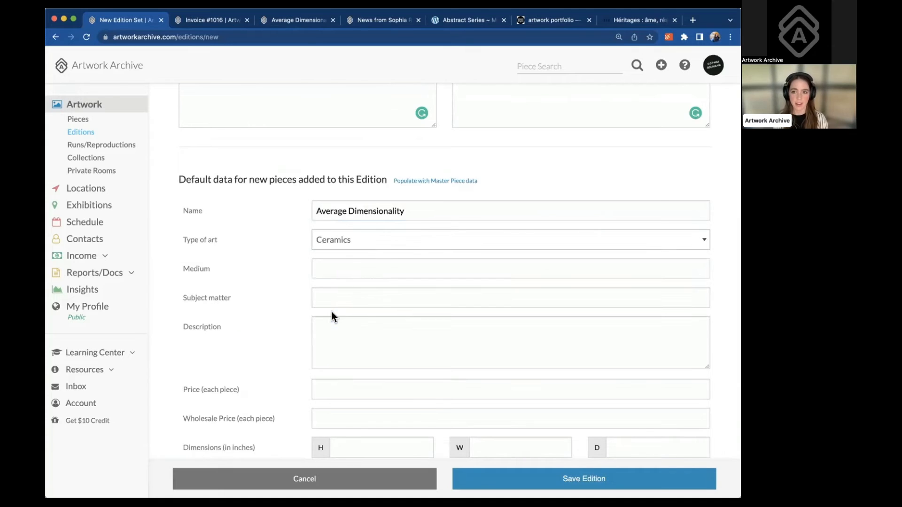
pyautogui.click(356, 270)
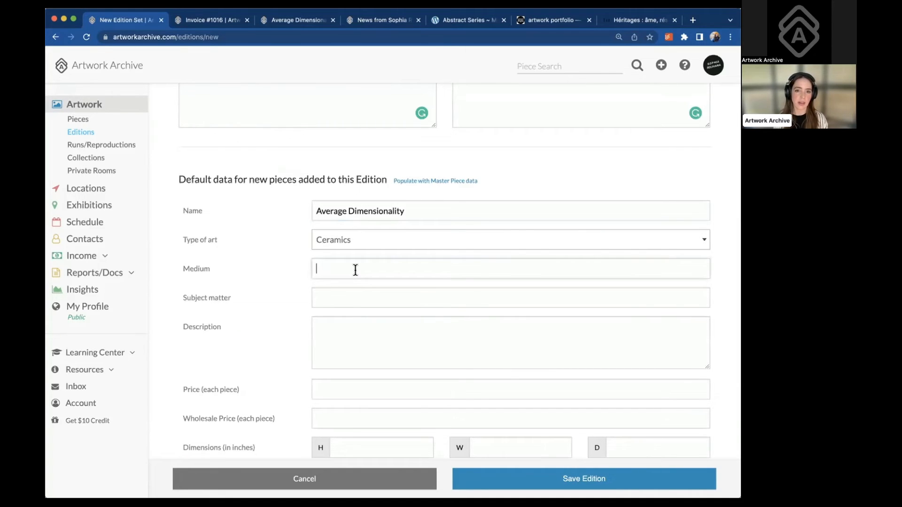
pyautogui.write('Porcelain')
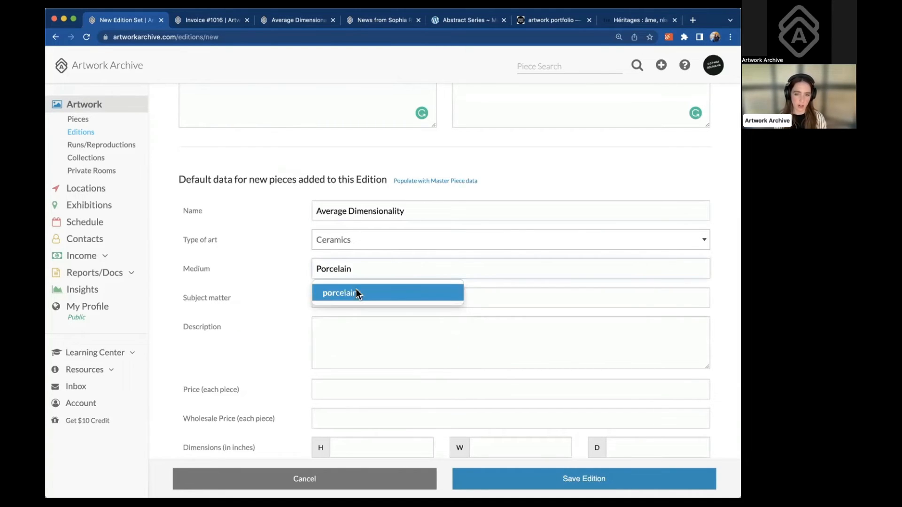
pyautogui.click(358, 294)
pyautogui.scroll(-2, 357, 272)
pyautogui.scroll(-3, 357, 272)
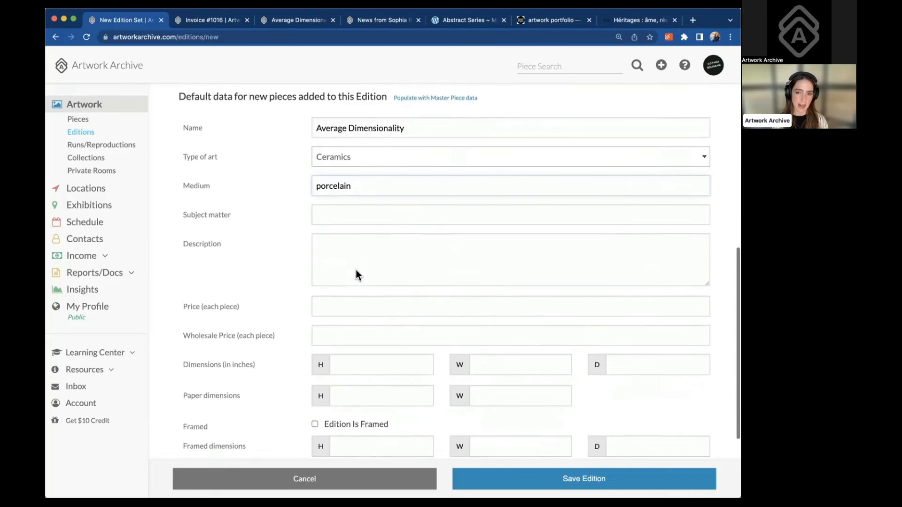
# Give the pieces dimensions of 11 x 17 in and save the edition
pyautogui.click(365, 294)
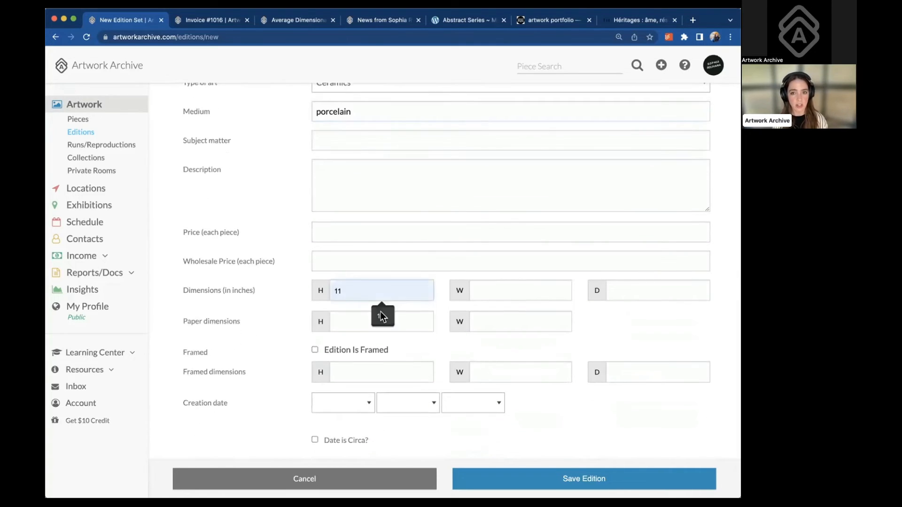
pyautogui.write('11')
pyautogui.click(532, 293)
pyautogui.write('17')
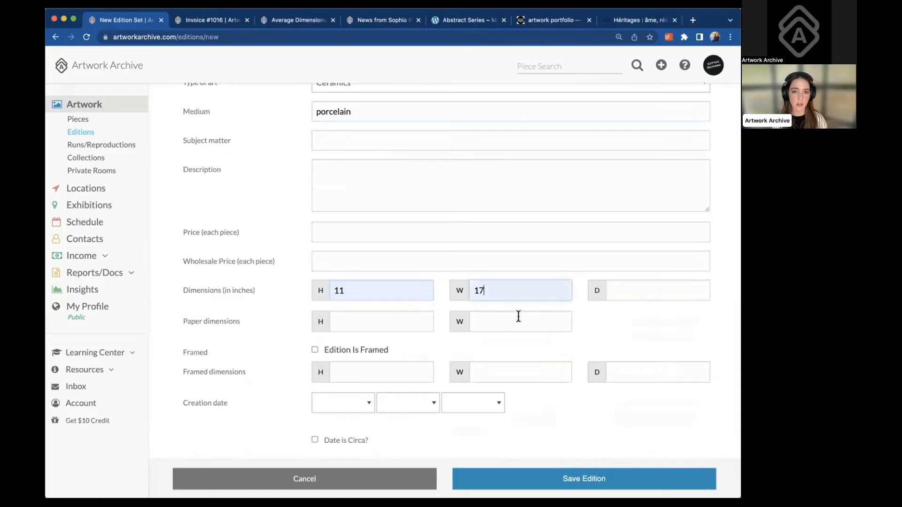
pyautogui.scroll(-2, 522, 329)
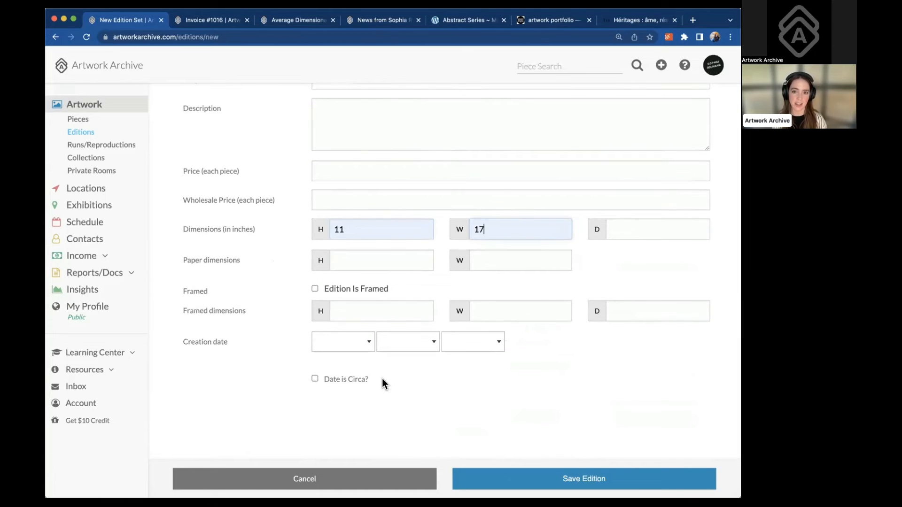
pyautogui.click(738, 293)
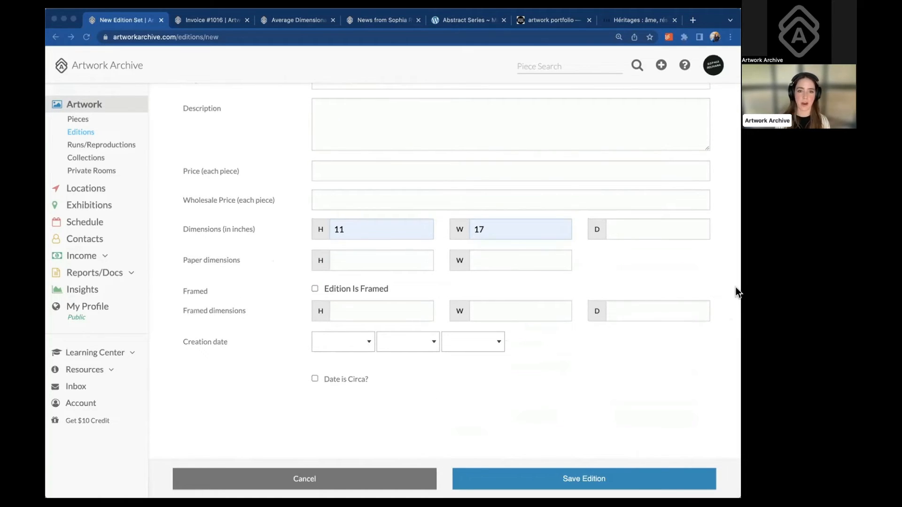
pyautogui.click(712, 18)
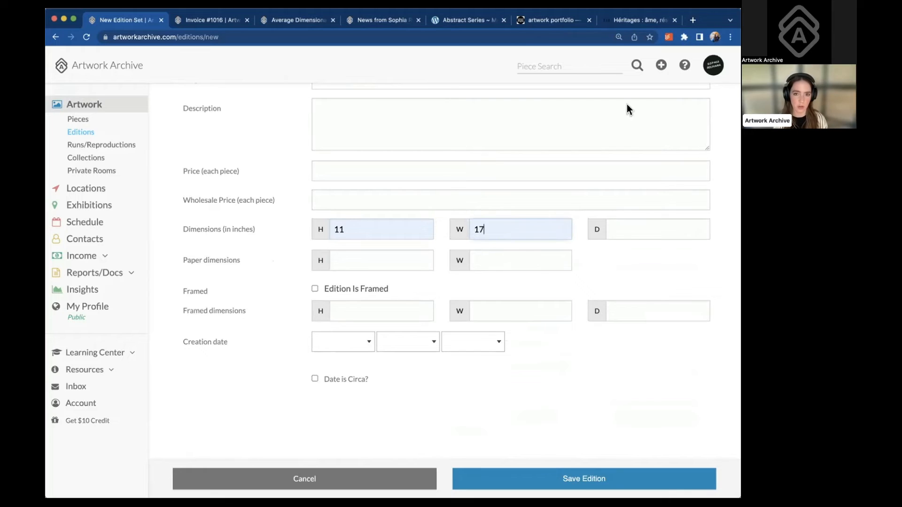
pyautogui.click(584, 480)
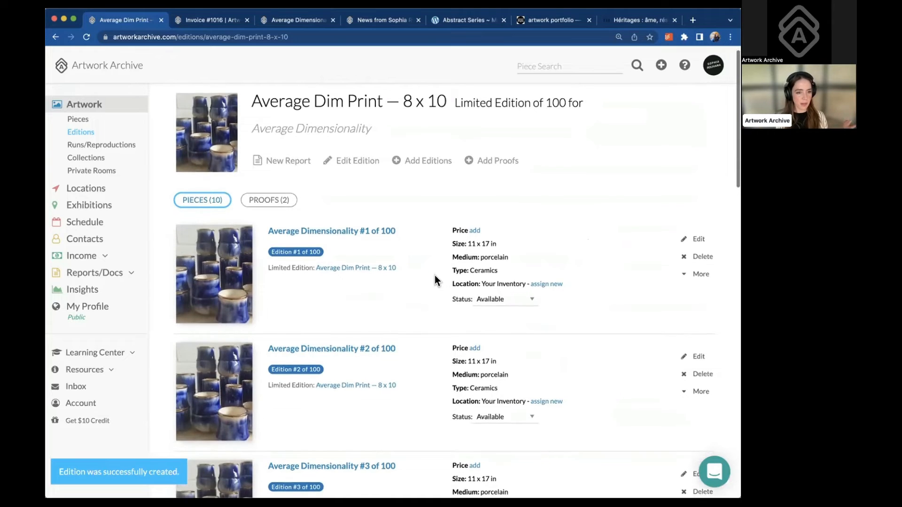
# Edit piece #1 and set its creation date to January 2, 2022
pyautogui.scroll(-1, 435, 280)
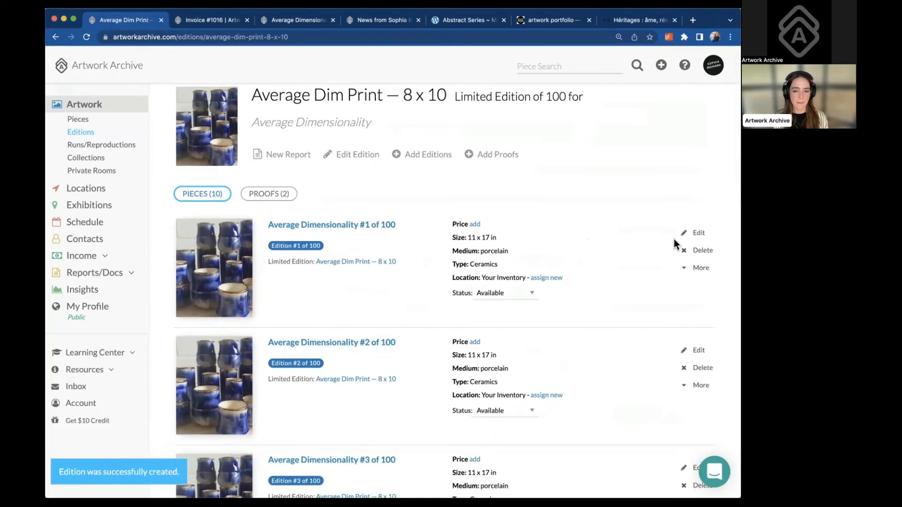
pyautogui.click(697, 235)
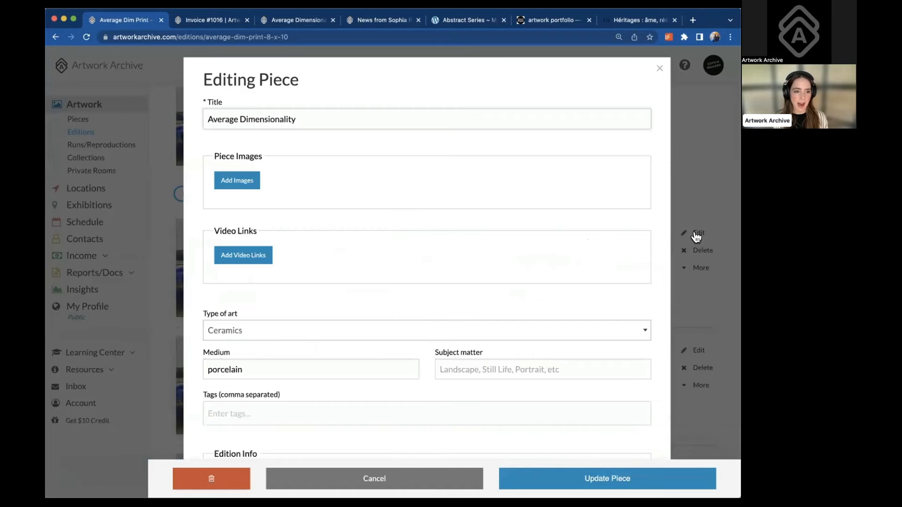
pyautogui.scroll(-5, 473, 243)
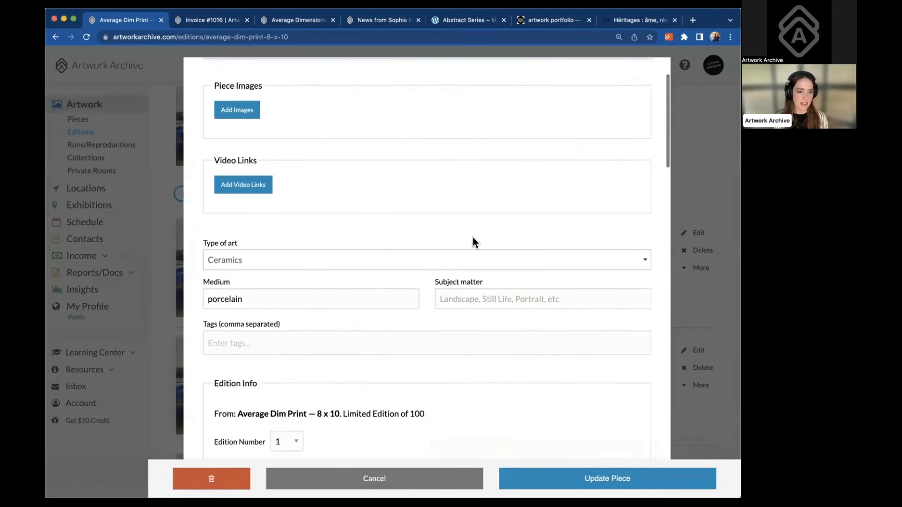
pyautogui.scroll(-8, 474, 243)
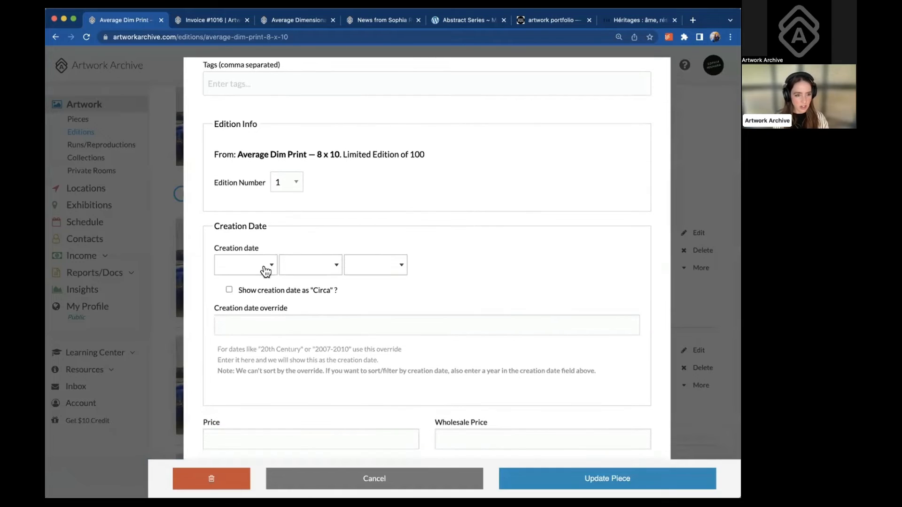
pyautogui.click(263, 267)
pyautogui.click(253, 330)
pyautogui.click(308, 268)
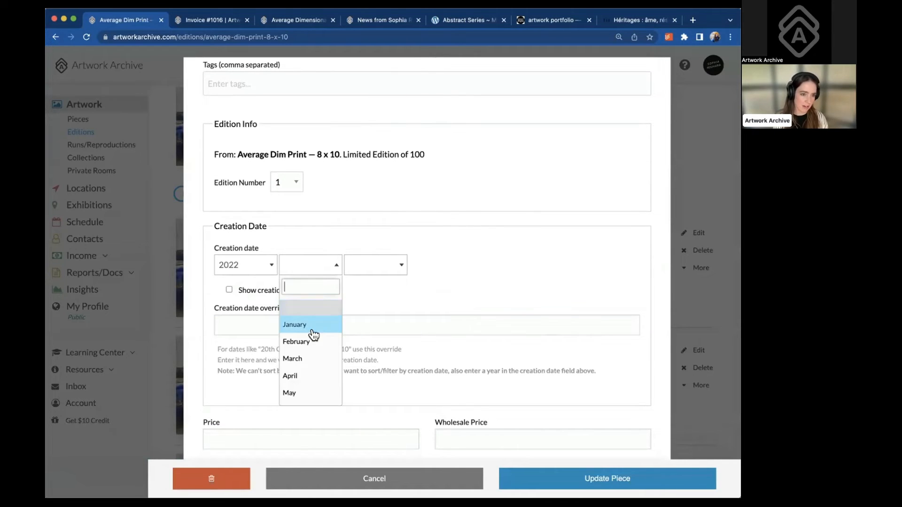
pyautogui.click(311, 327)
pyautogui.click(368, 273)
pyautogui.click(379, 346)
pyautogui.scroll(-6, 379, 348)
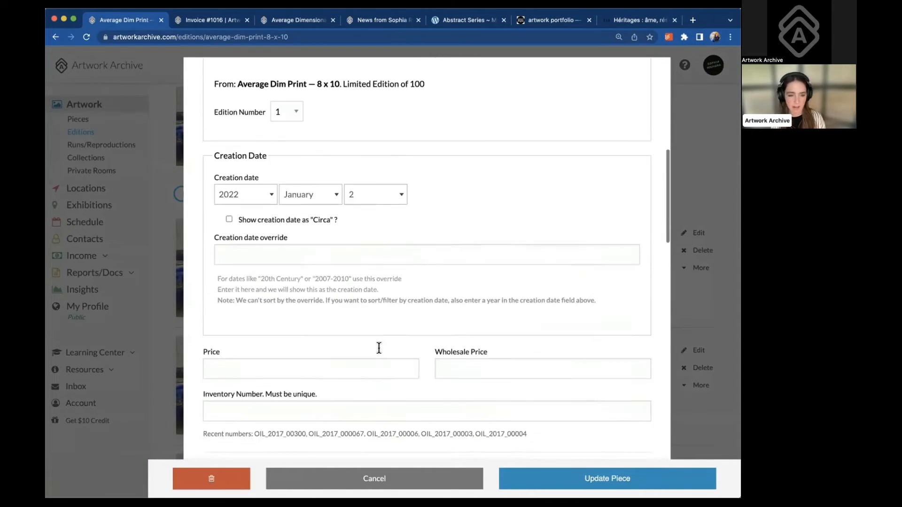
# Set the piece's price to $100.00 and update the piece
pyautogui.click(315, 258)
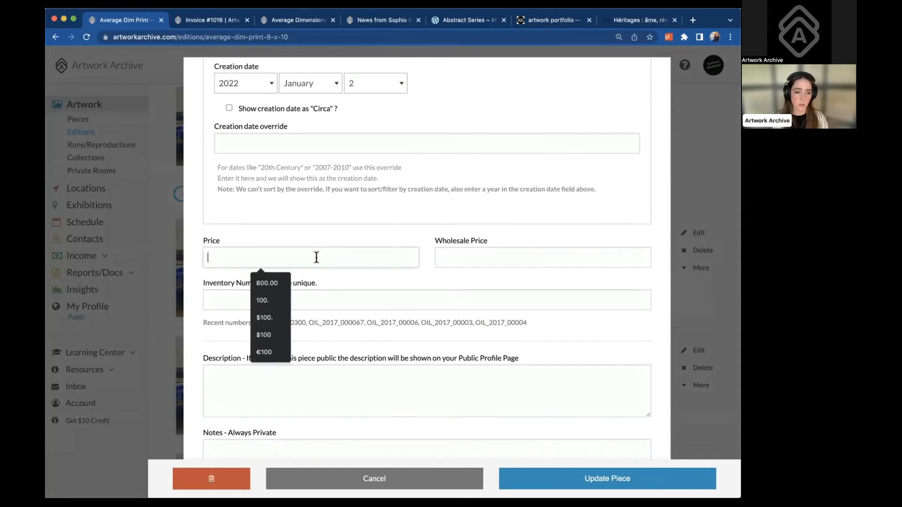
pyautogui.click(267, 318)
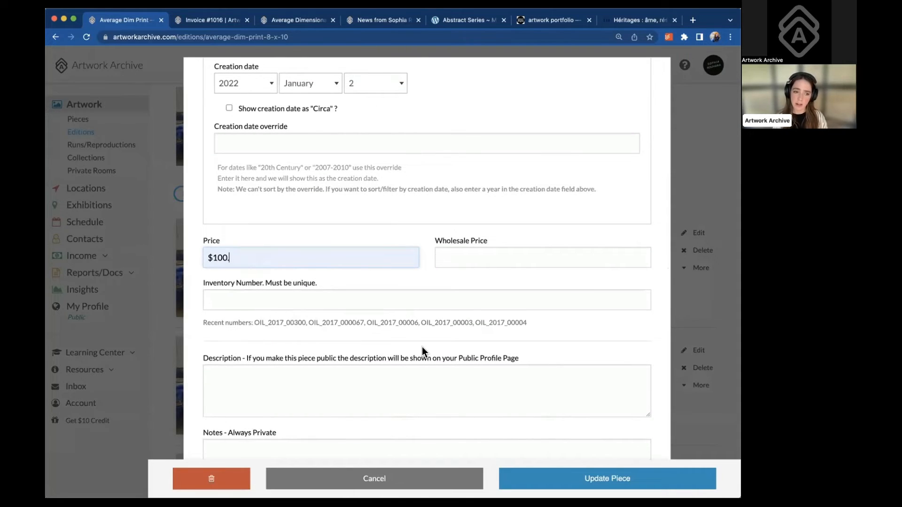
pyautogui.scroll(-3, 422, 347)
pyautogui.scroll(-10, 422, 347)
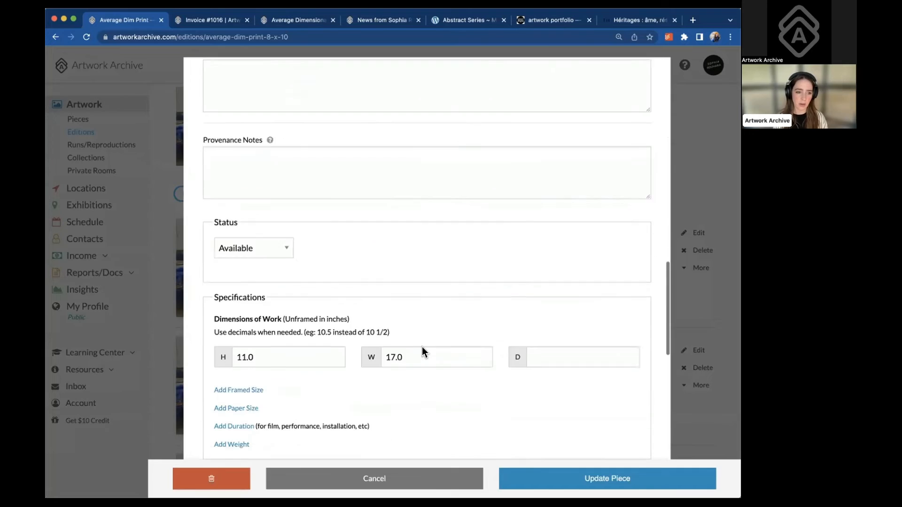
pyautogui.scroll(-6, 422, 347)
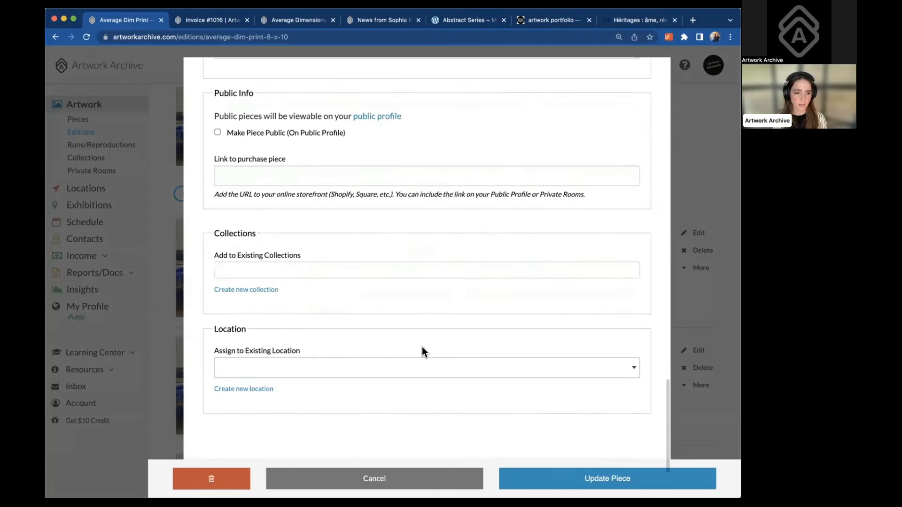
pyautogui.click(635, 481)
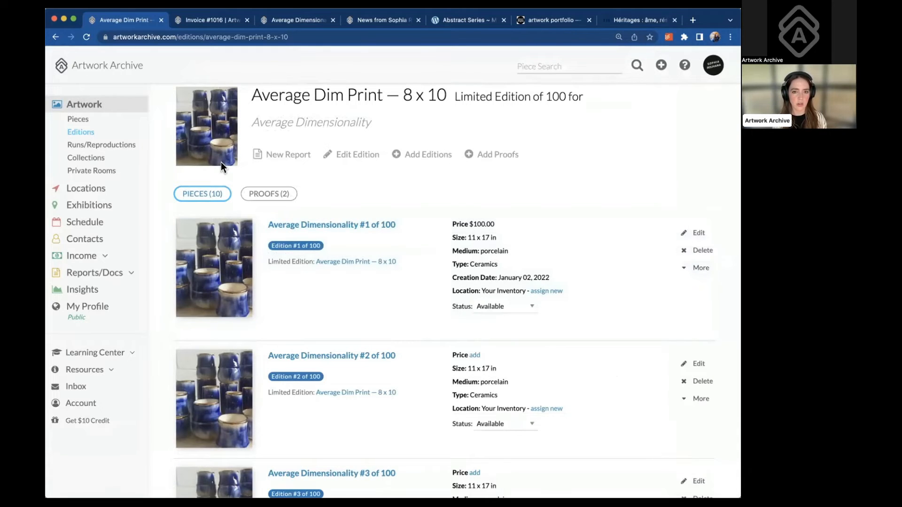
# Start a new edition named 'Outdoor Print 11 x 17'
pyautogui.click(82, 134)
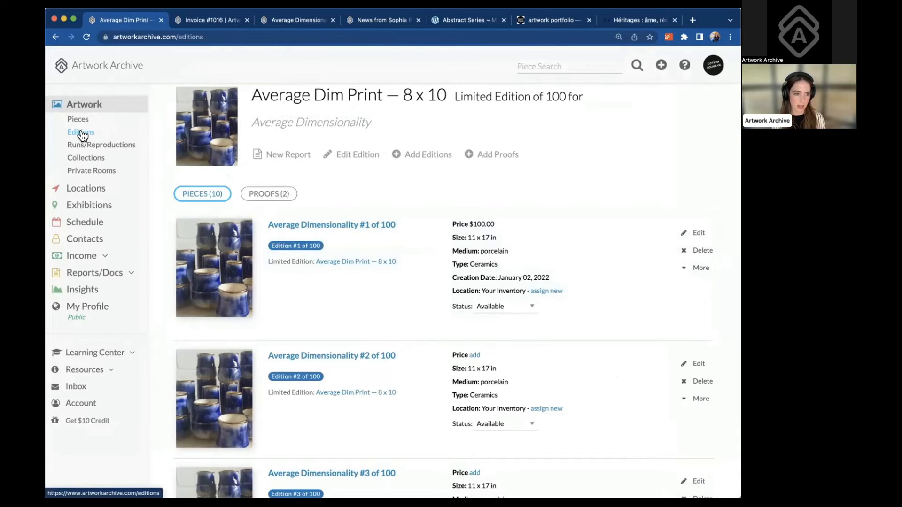
pyautogui.click(202, 140)
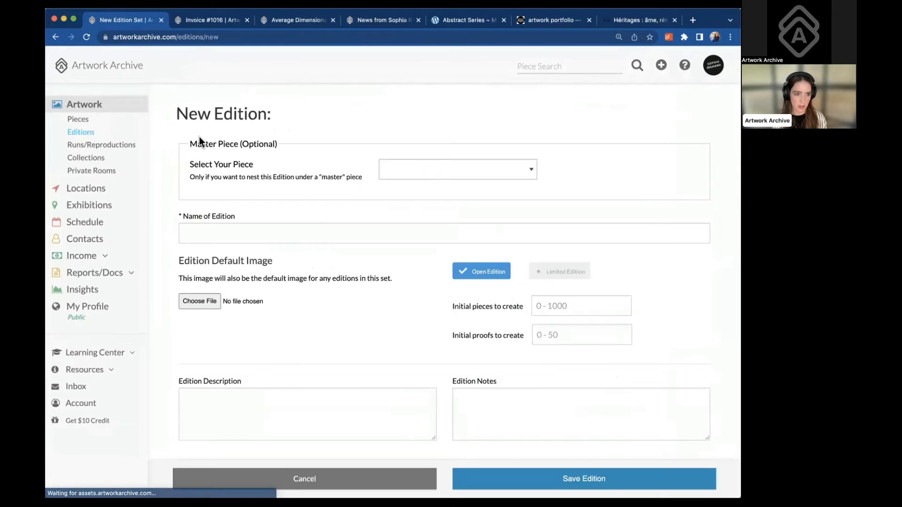
pyautogui.scroll(-1, 223, 185)
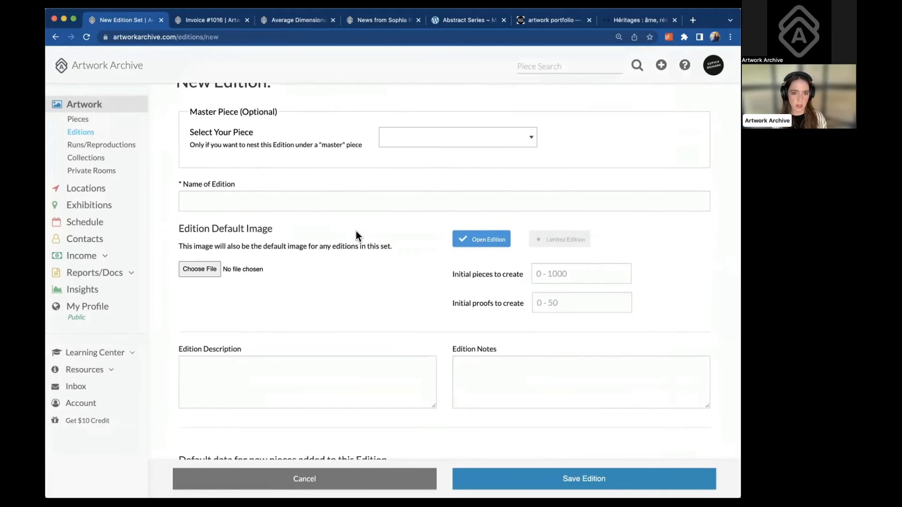
pyautogui.click(225, 200)
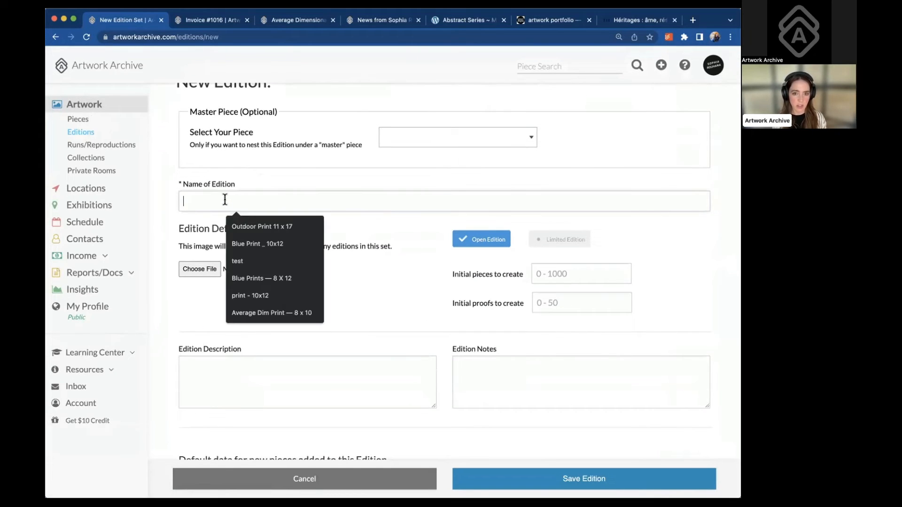
pyautogui.click(238, 227)
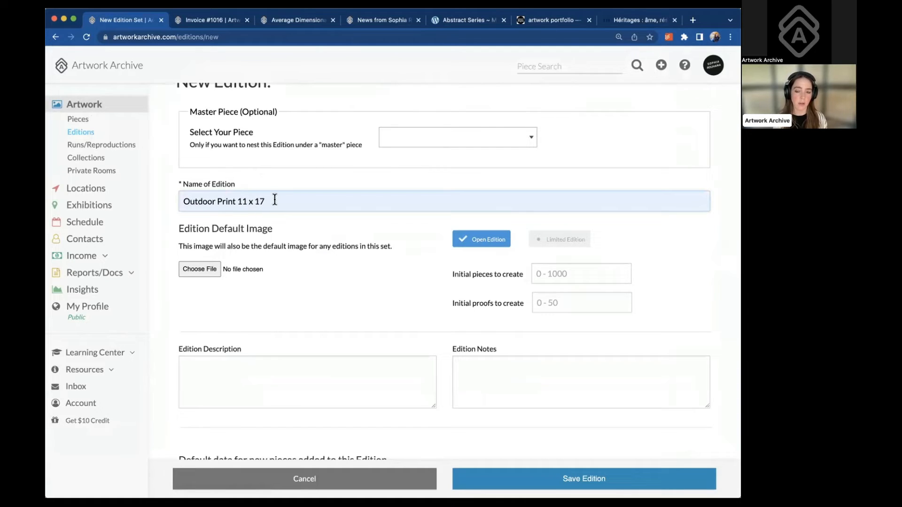
pyautogui.moveTo(272, 200); pyautogui.dragTo(240, 201)
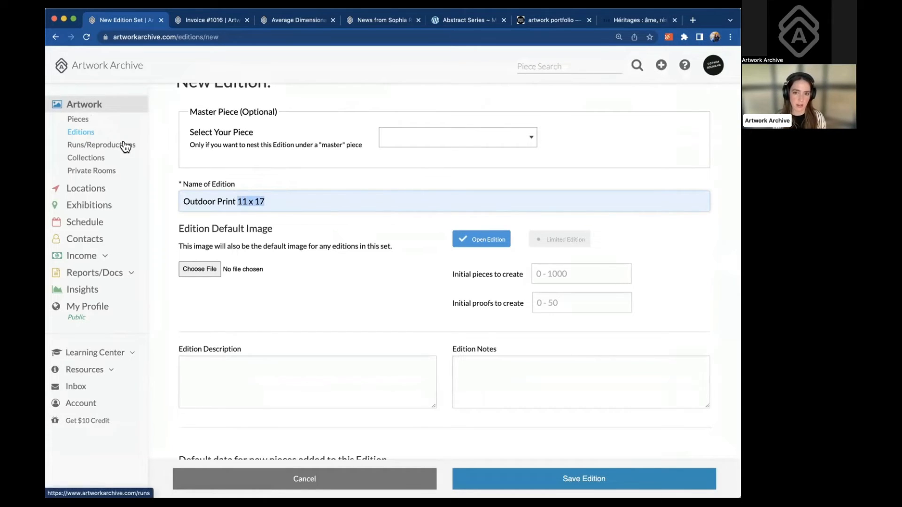
# Set the default piece name to 'Outdoor Print'
pyautogui.scroll(-2, 242, 196)
pyautogui.scroll(-5, 243, 198)
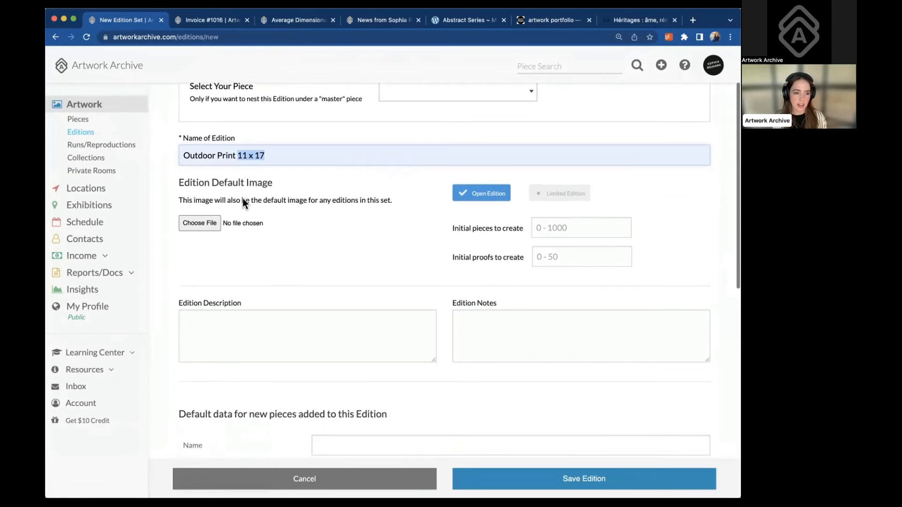
pyautogui.scroll(-1, 281, 212)
pyautogui.click(324, 224)
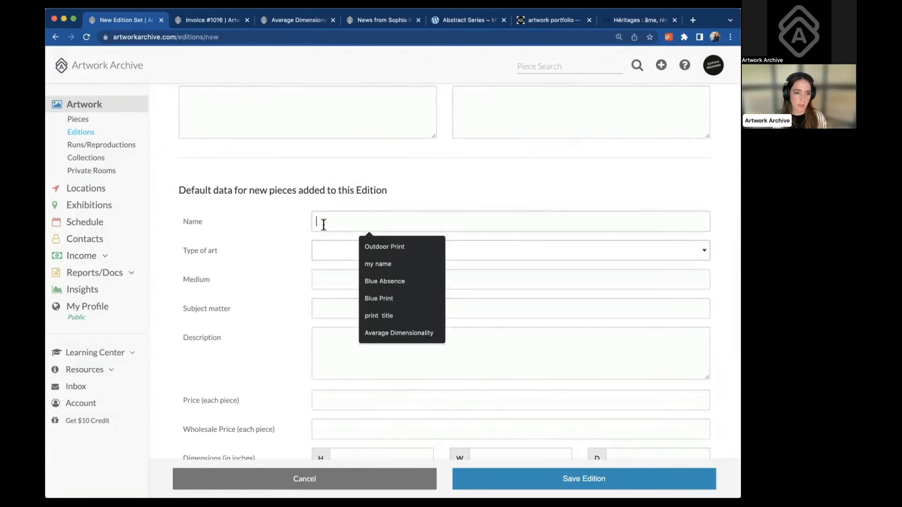
pyautogui.click(384, 248)
pyautogui.moveTo(385, 221); pyautogui.dragTo(309, 220)
pyautogui.scroll(2, 309, 220)
pyautogui.scroll(5, 309, 219)
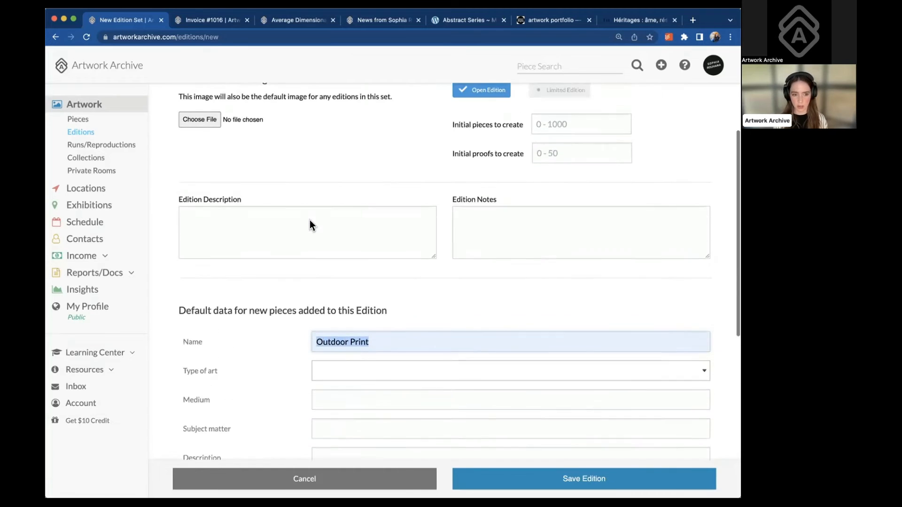
pyautogui.moveTo(272, 114); pyautogui.dragTo(235, 113)
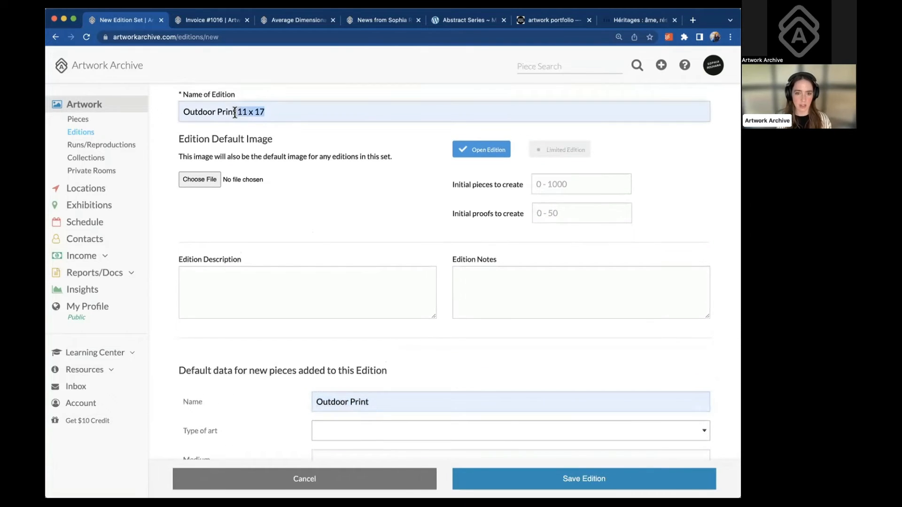
pyautogui.scroll(-5, 323, 245)
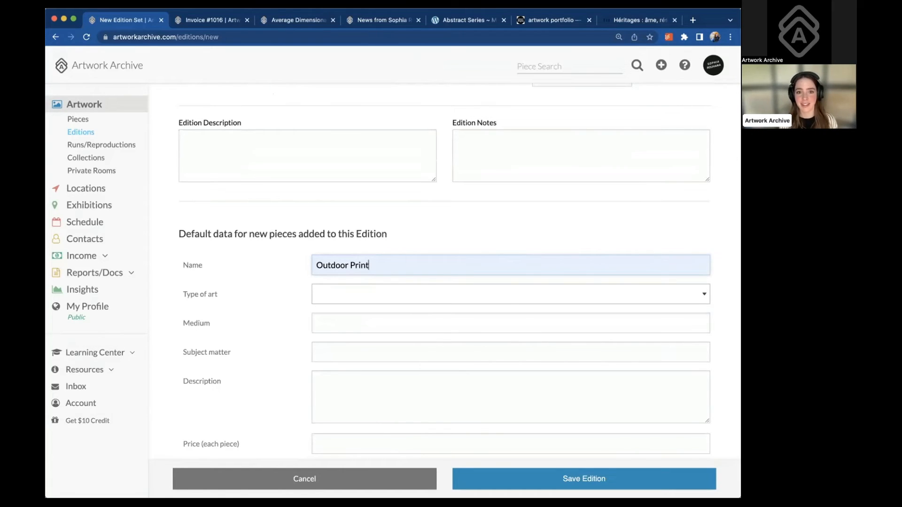
# Recheck the '11 x 17' size in the edition name
pyautogui.scroll(10, 275, 245)
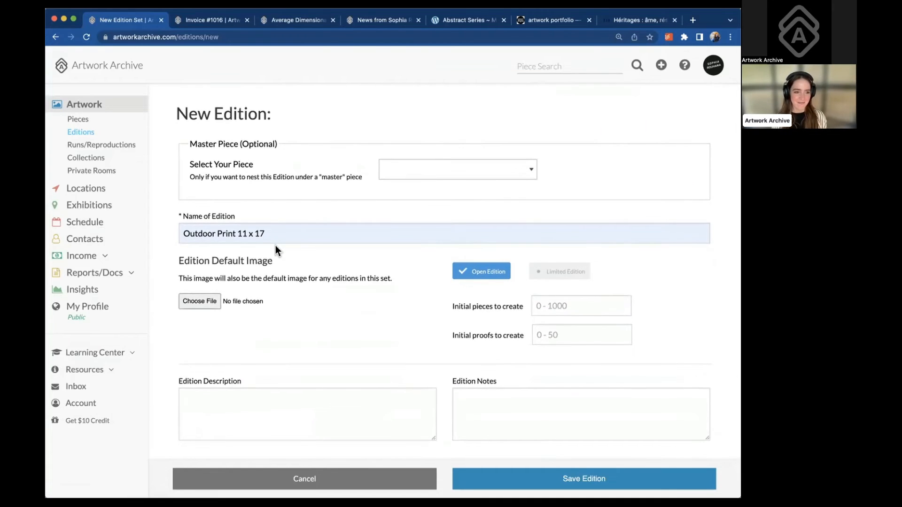
pyautogui.scroll(-2, 276, 245)
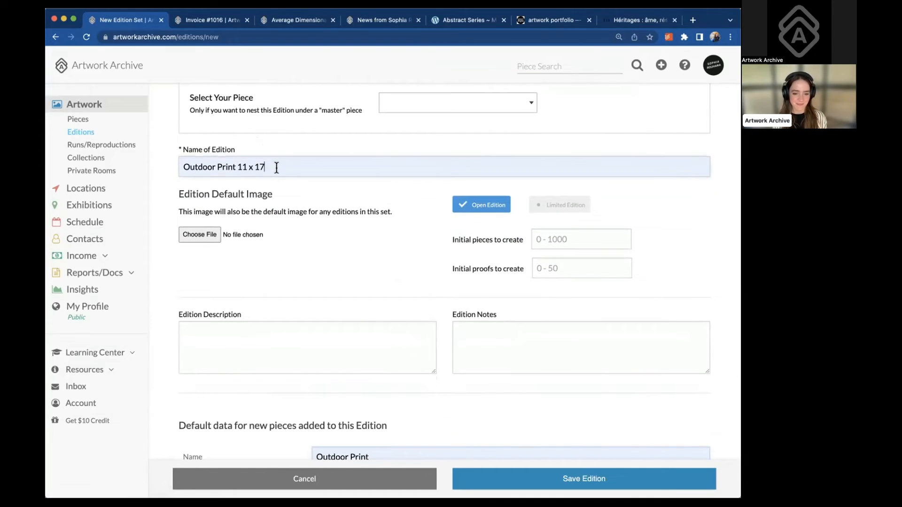
pyautogui.moveTo(276, 167); pyautogui.dragTo(186, 164)
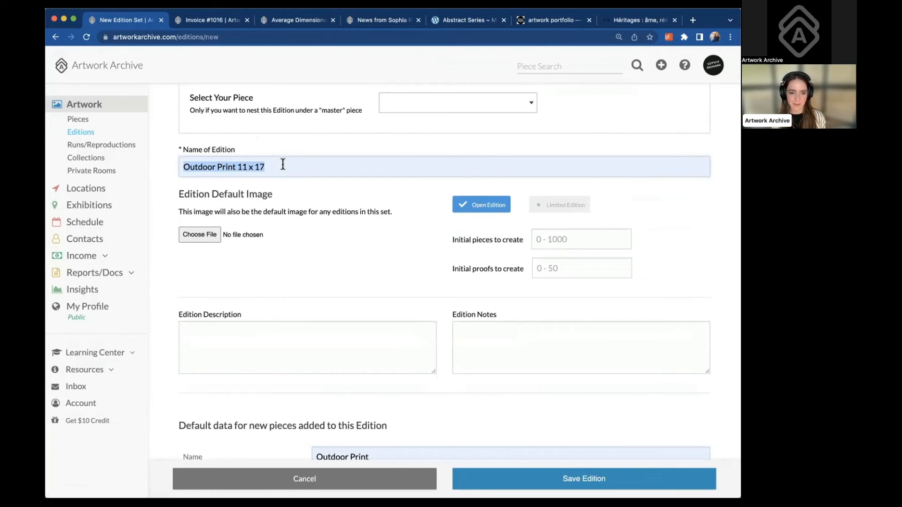
pyautogui.scroll(-2, 289, 209)
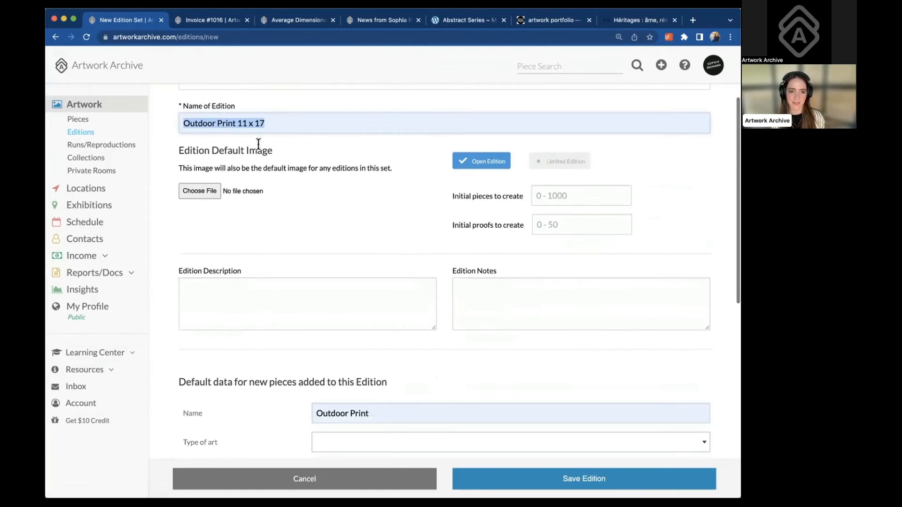
pyautogui.click(276, 122)
pyautogui.moveTo(262, 123); pyautogui.dragTo(181, 122)
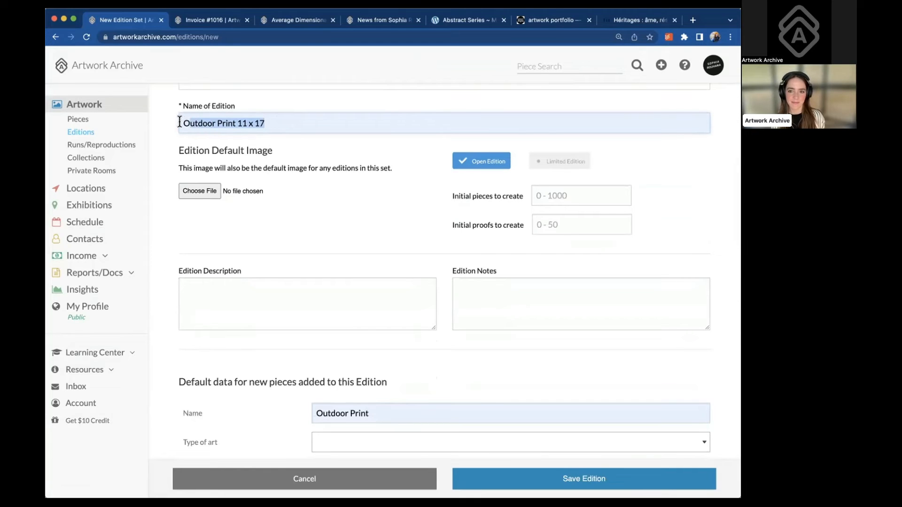
pyautogui.click(295, 124)
pyautogui.scroll(2, 294, 124)
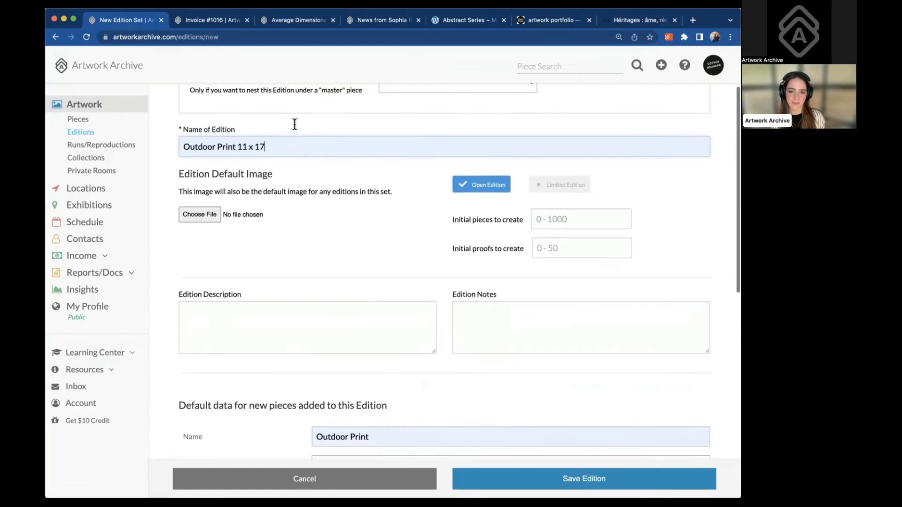
pyautogui.moveTo(271, 156); pyautogui.dragTo(182, 155)
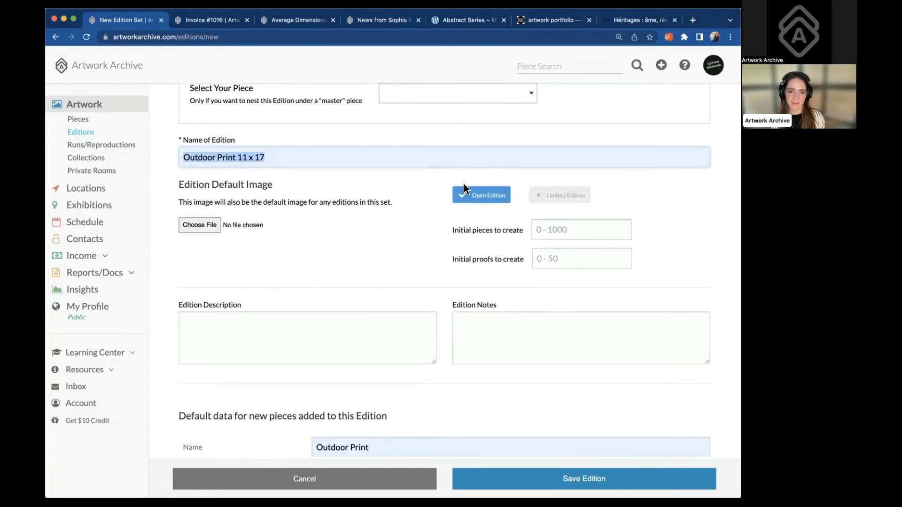
# Make it a Limited Edition of 100 with 15 initial pieces and 2 proofs, and save
pyautogui.click(559, 195)
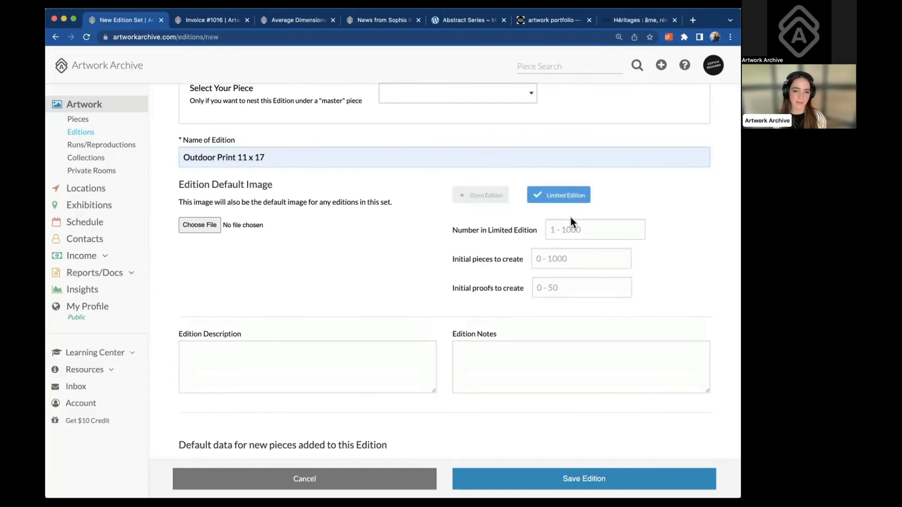
pyautogui.click(572, 225)
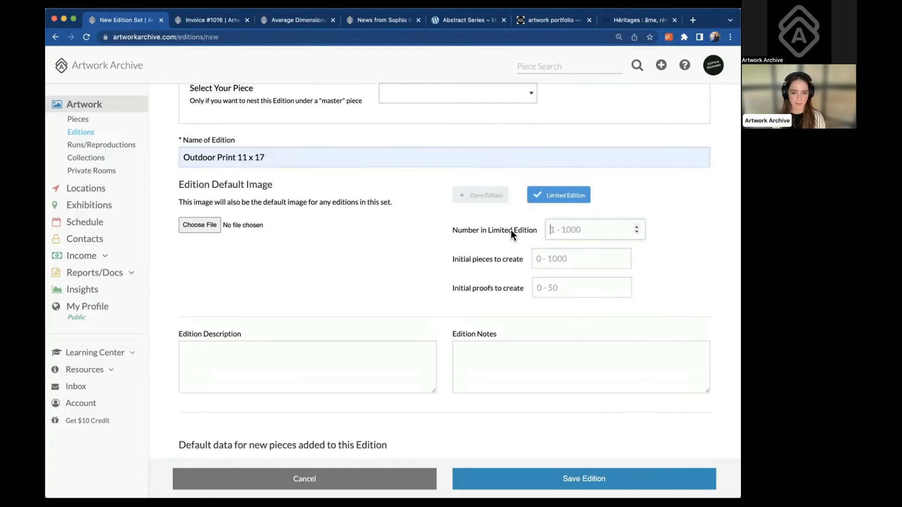
pyautogui.moveTo(456, 227); pyautogui.dragTo(526, 230)
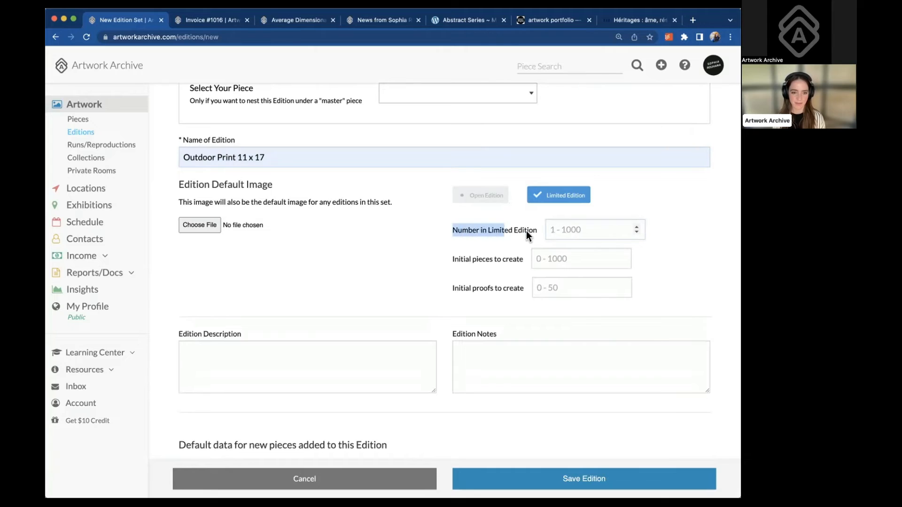
pyautogui.click(555, 255)
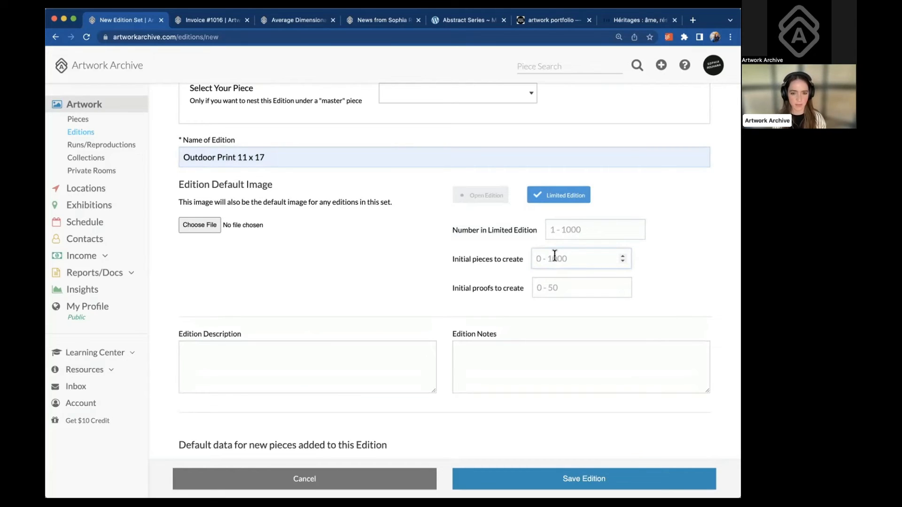
pyautogui.click(567, 231)
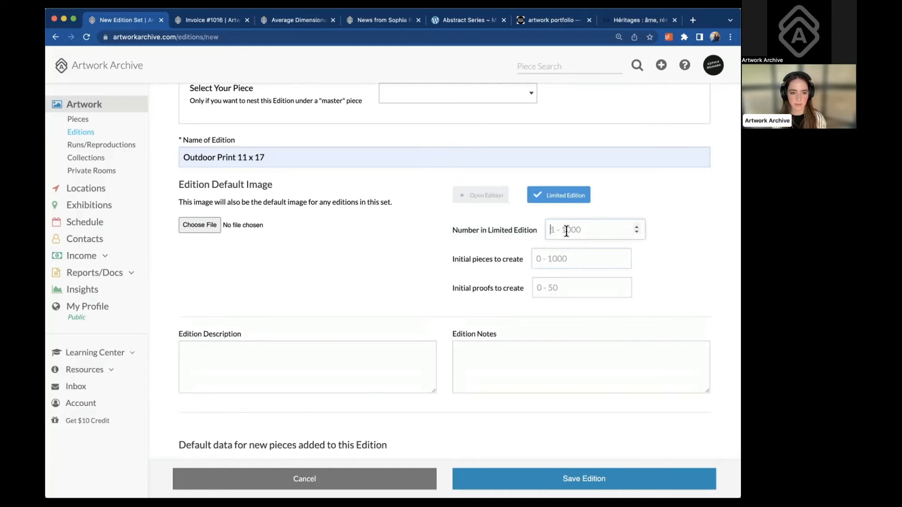
pyautogui.write('100')
pyautogui.click(569, 254)
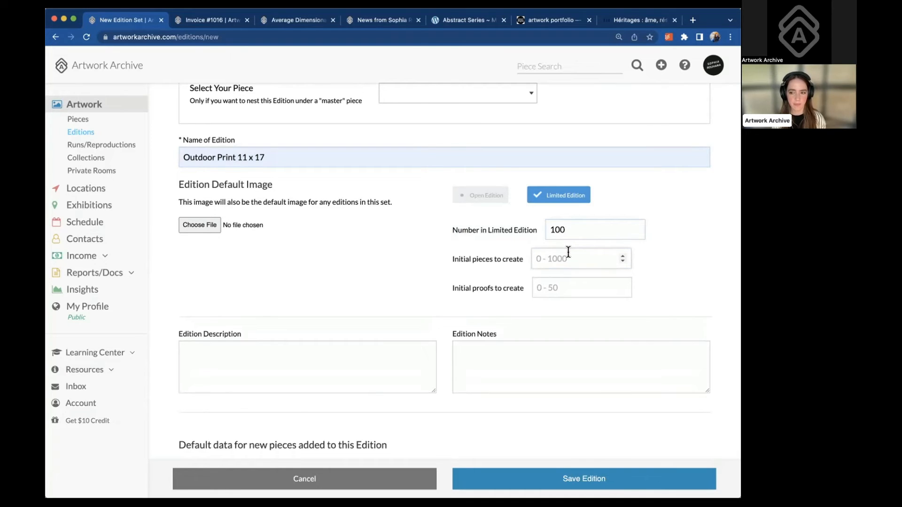
pyautogui.write('15')
pyautogui.click(556, 286)
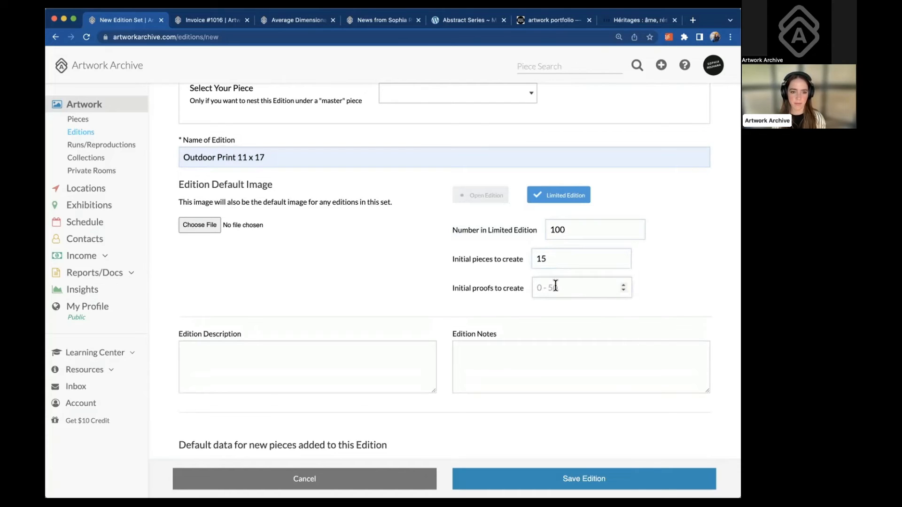
pyautogui.write('2')
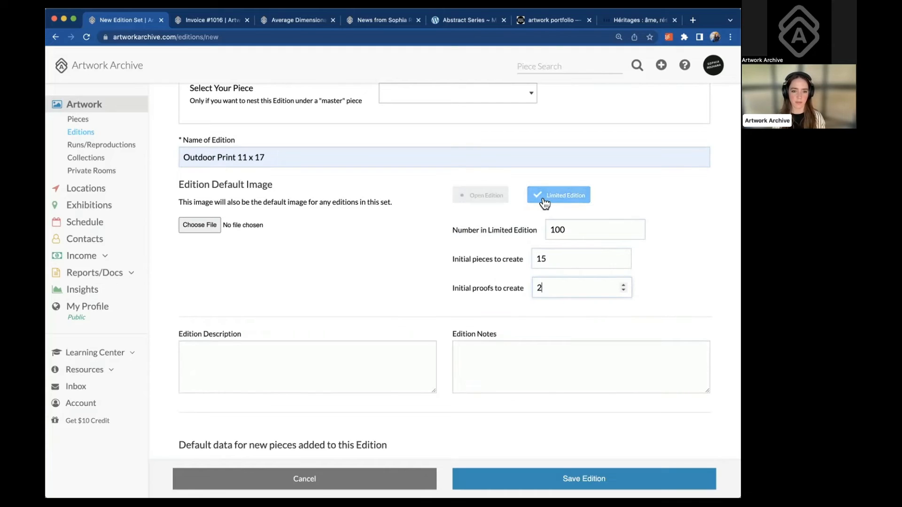
pyautogui.scroll(-5, 497, 276)
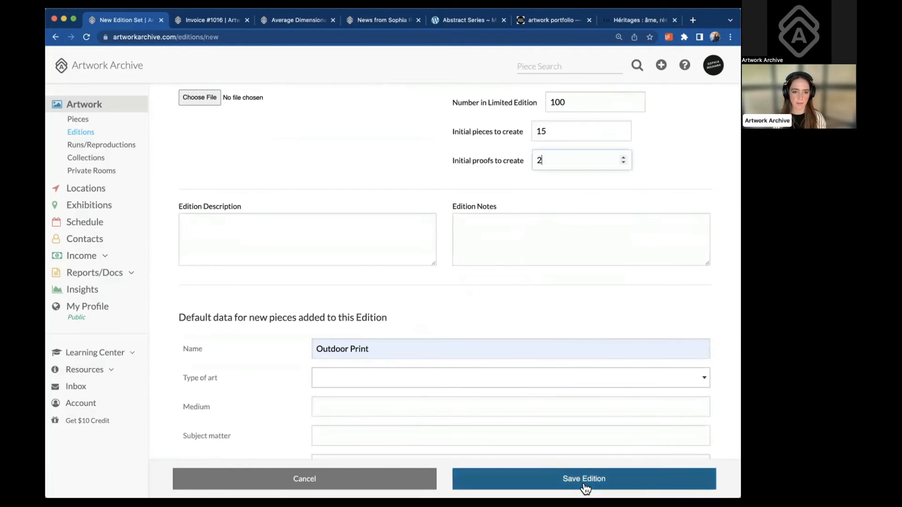
pyautogui.click(584, 485)
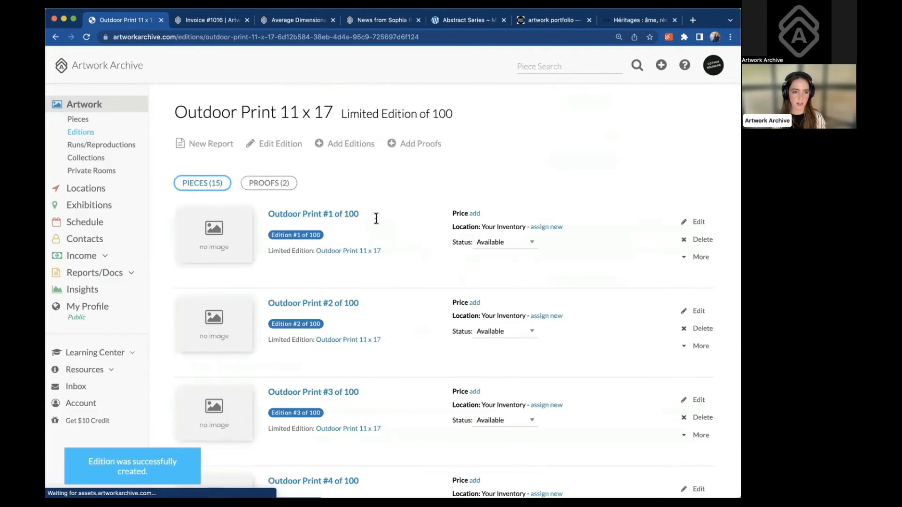
# Inspect piece #1's '1 of 100' numbering on the edition page
pyautogui.moveTo(360, 214); pyautogui.dragTo(326, 215)
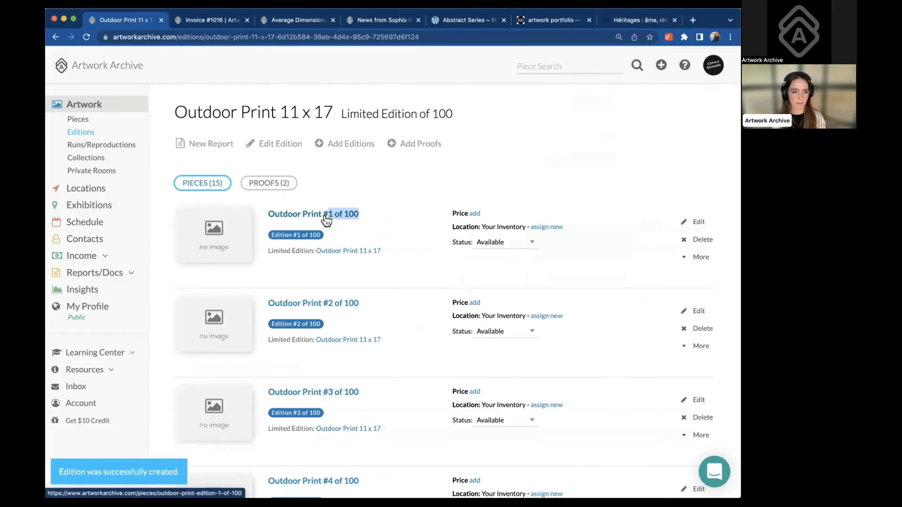
pyautogui.scroll(-18, 369, 313)
pyautogui.scroll(-20, 369, 315)
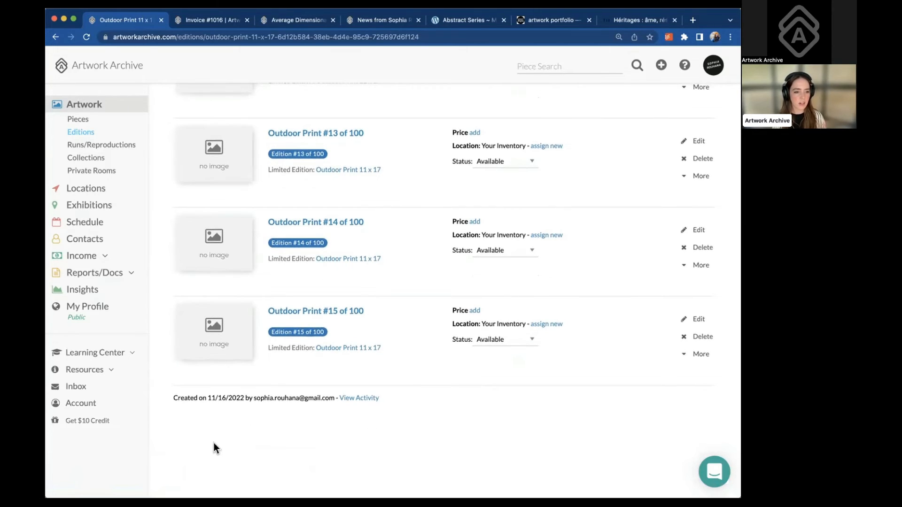
pyautogui.scroll(20, 329, 297)
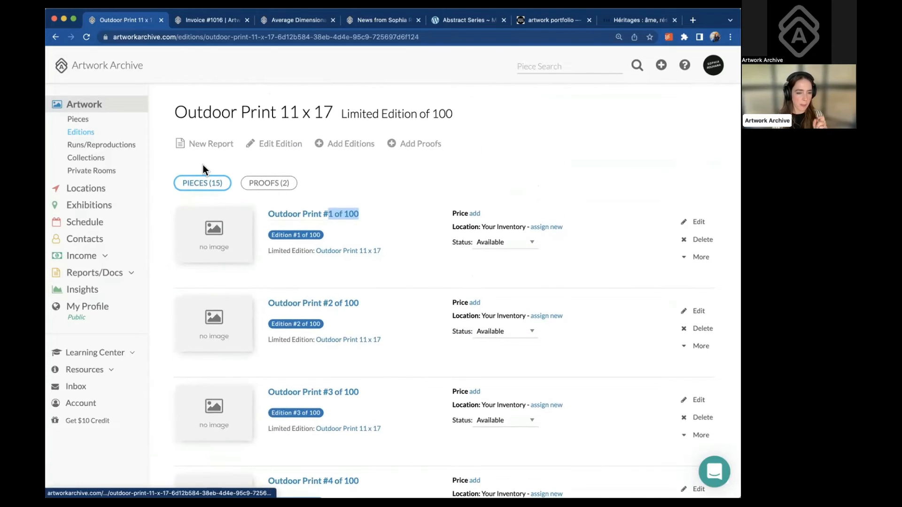
# Add 63 more pieces to the Outdoor Print 11 x 17 edition, bringing it to 78
pyautogui.click(347, 145)
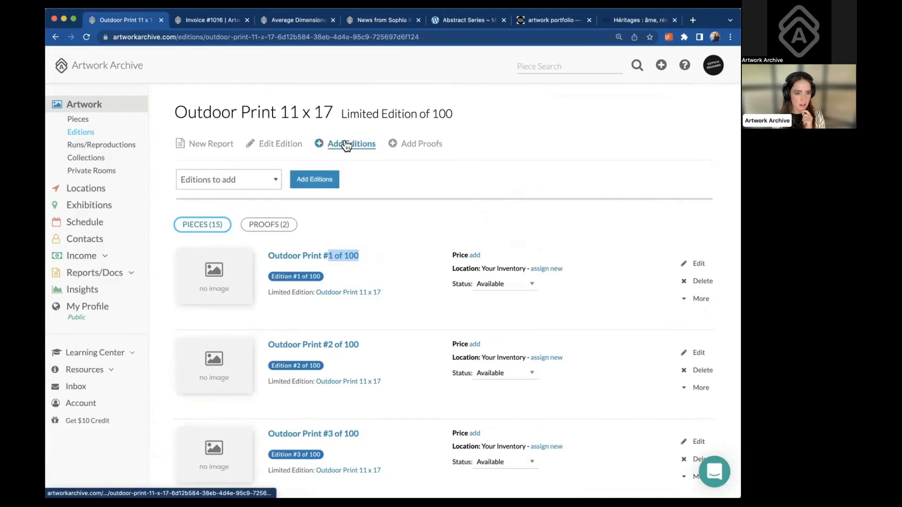
pyautogui.click(256, 181)
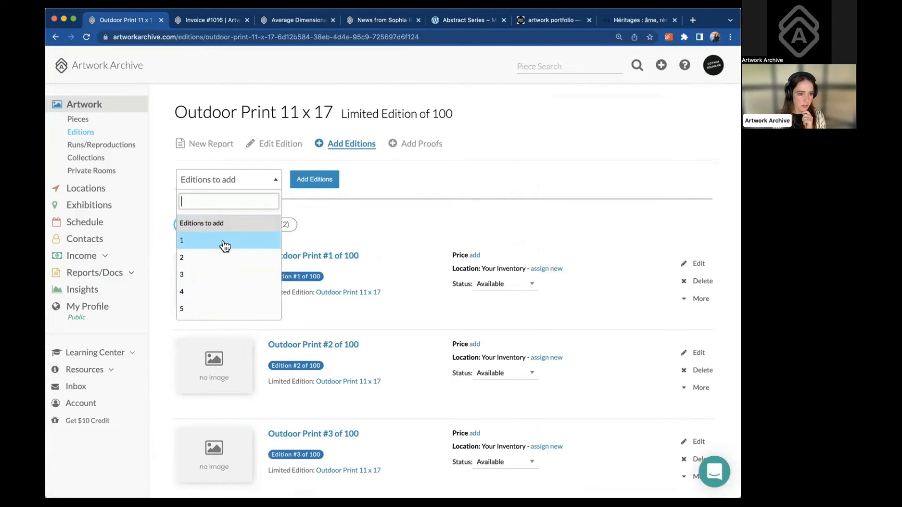
pyautogui.scroll(-10, 225, 246)
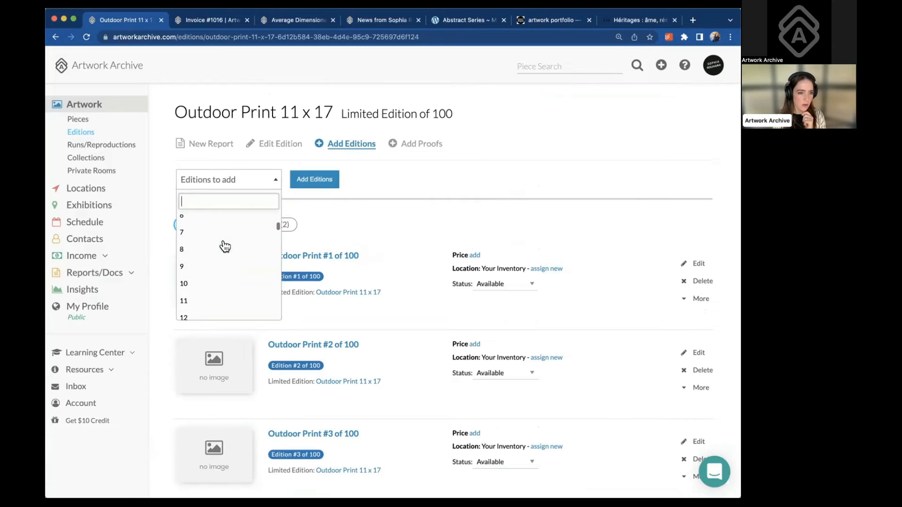
pyautogui.scroll(-13, 228, 253)
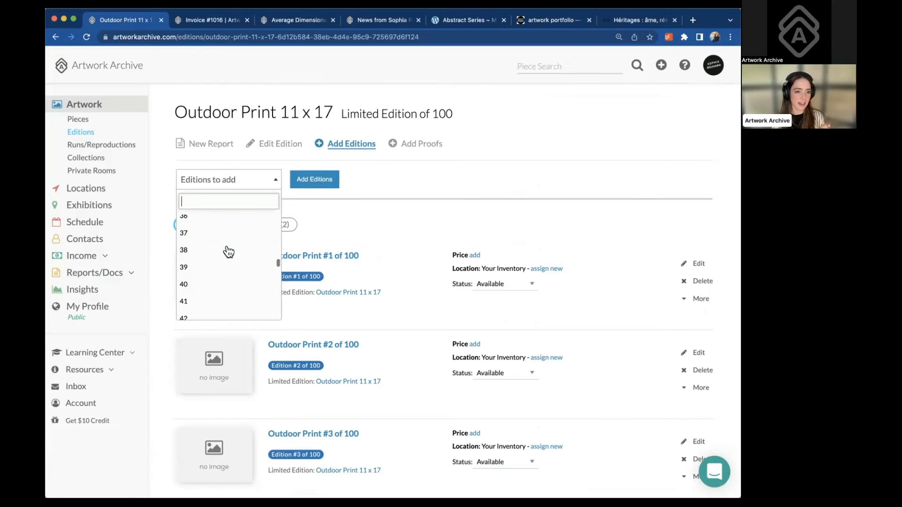
pyautogui.scroll(-1, 228, 252)
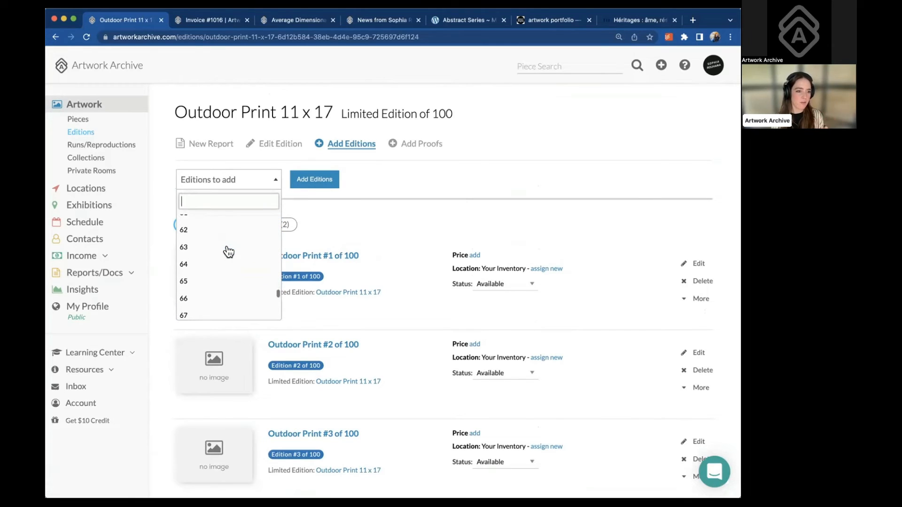
pyautogui.click(226, 246)
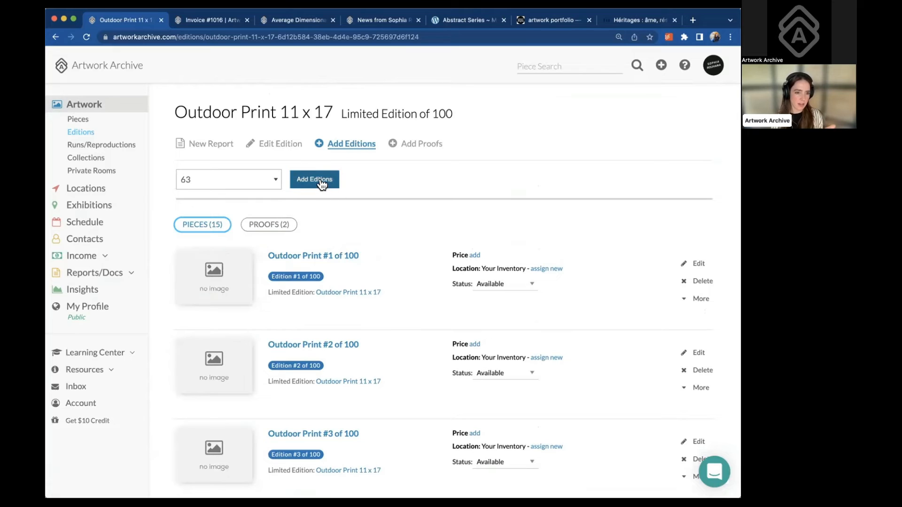
pyautogui.click(323, 183)
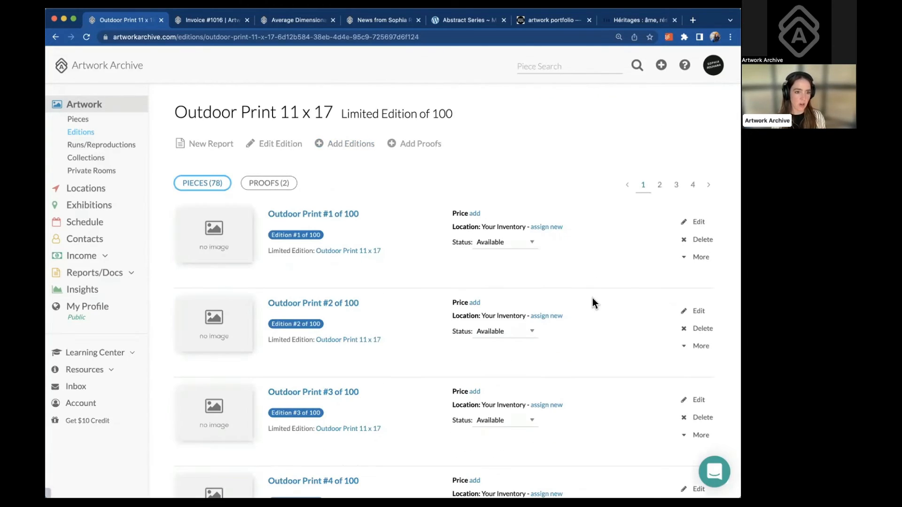
pyautogui.scroll(-1, 593, 302)
pyautogui.scroll(1, 593, 301)
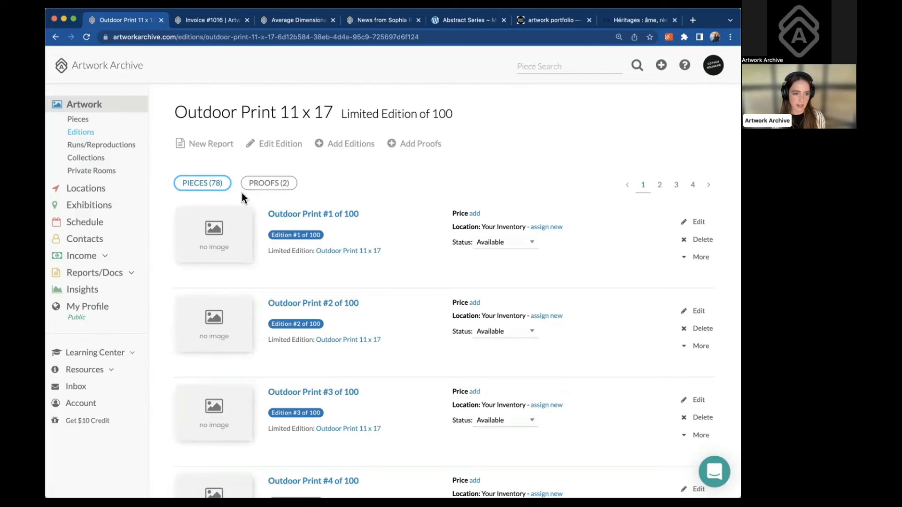
pyautogui.scroll(-2, 380, 255)
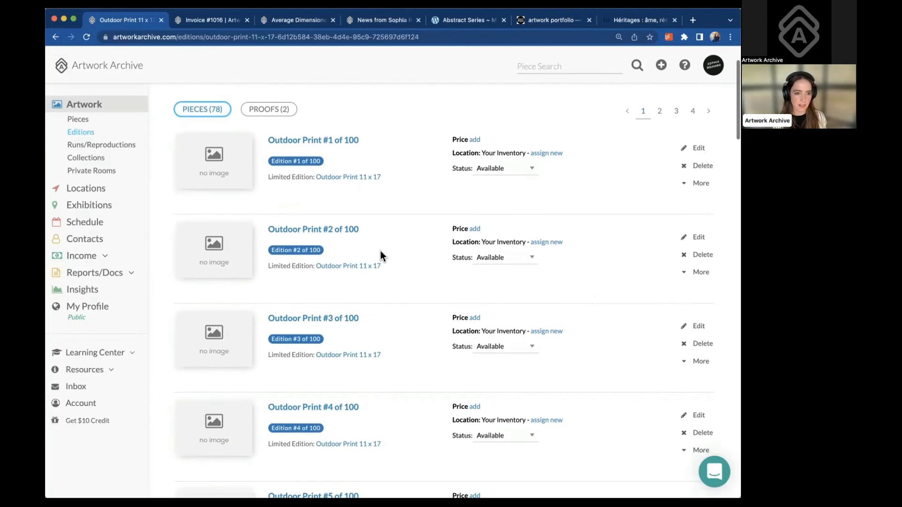
pyautogui.scroll(-1, 380, 256)
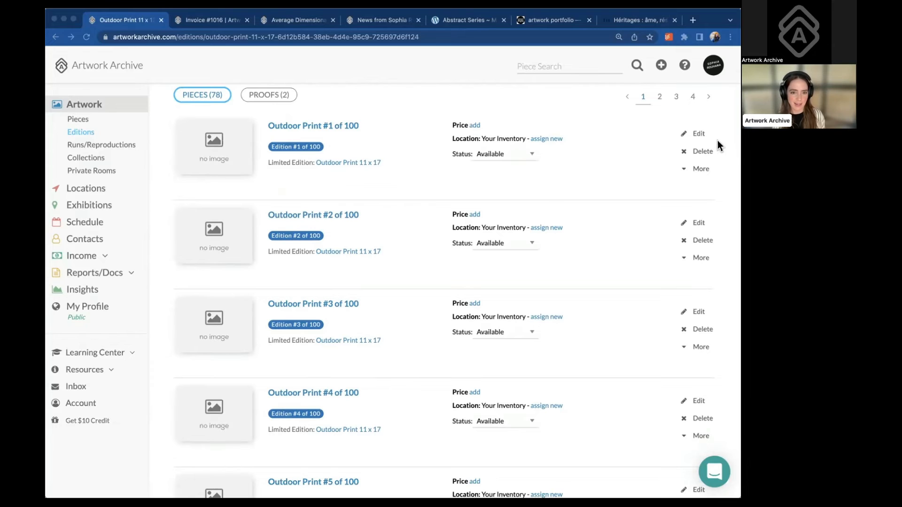
pyautogui.scroll(-1, 179, 248)
pyautogui.scroll(5, 179, 249)
pyautogui.scroll(-1, 179, 247)
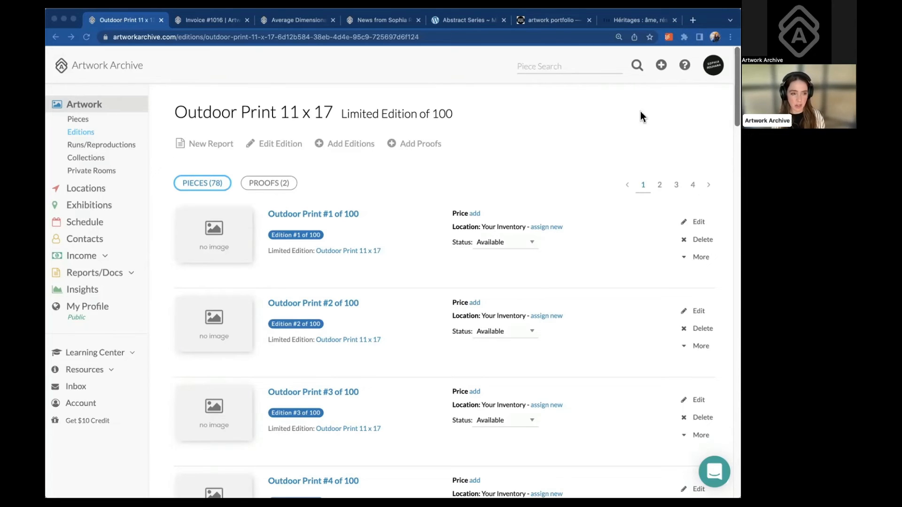
# Filter the pieces to Only Editions and open Blue Print Proof #3
pyautogui.click(75, 121)
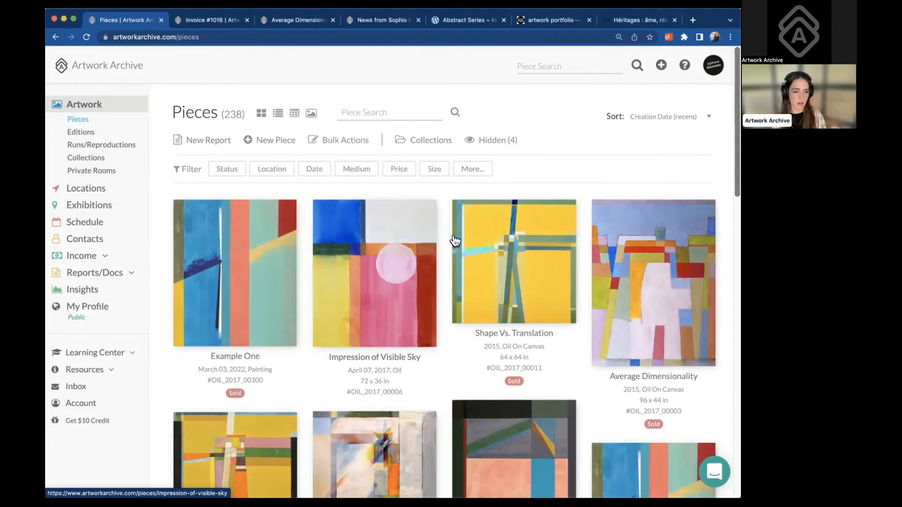
pyautogui.click(469, 171)
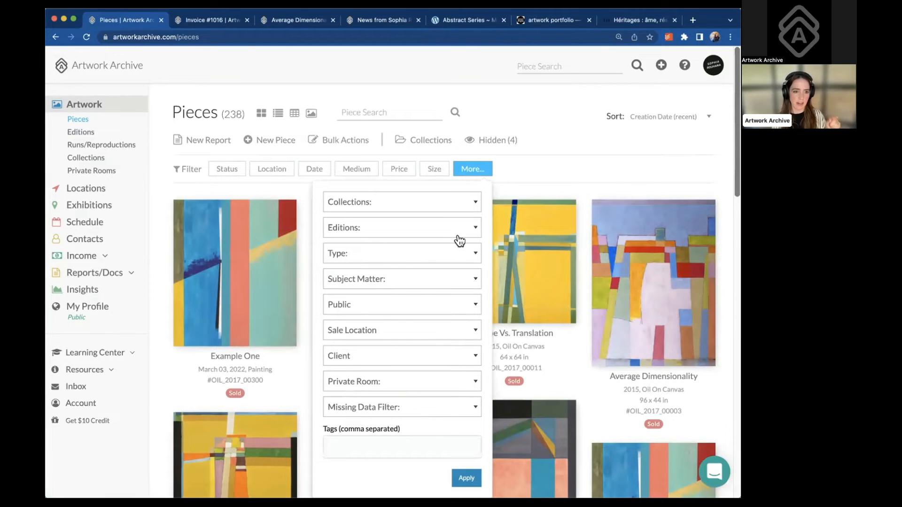
pyautogui.click(459, 235)
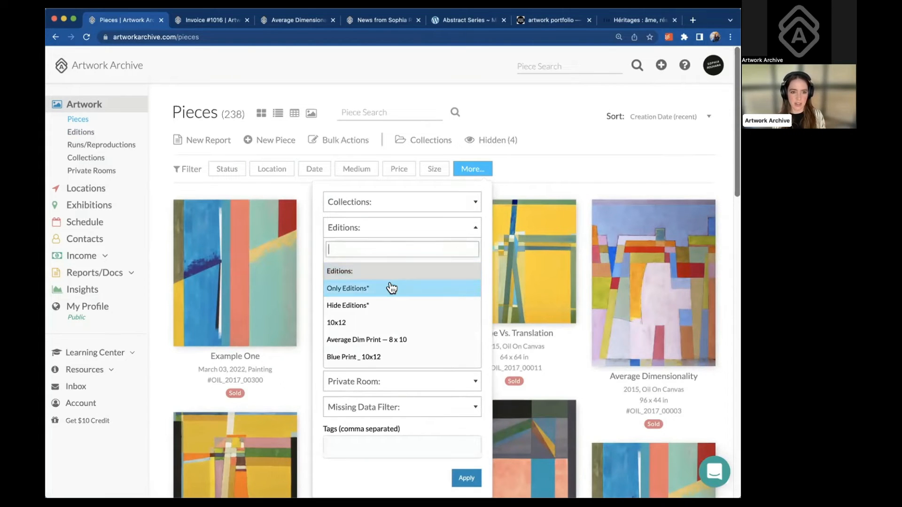
pyautogui.click(391, 288)
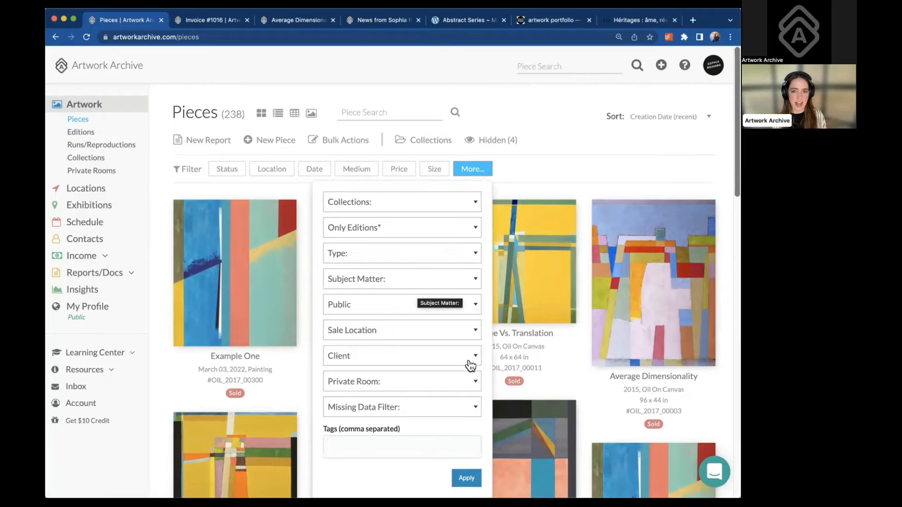
pyautogui.click(470, 477)
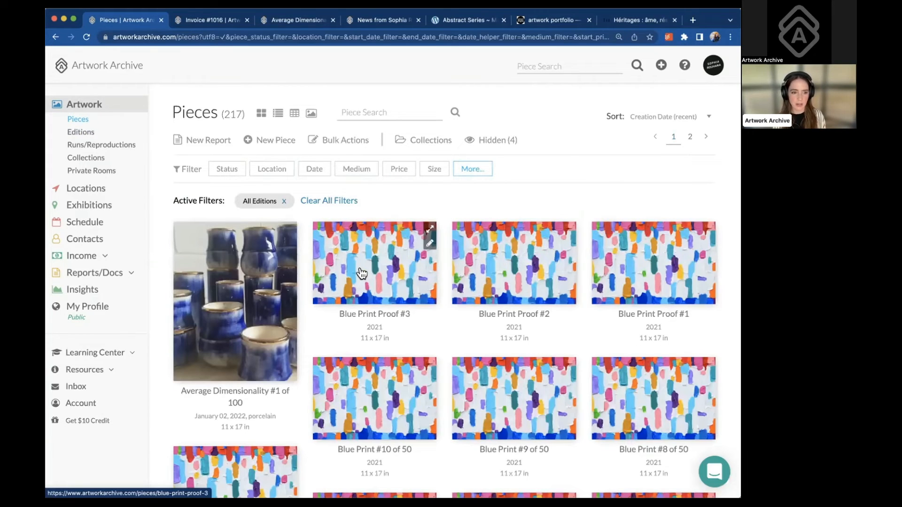
pyautogui.click(362, 274)
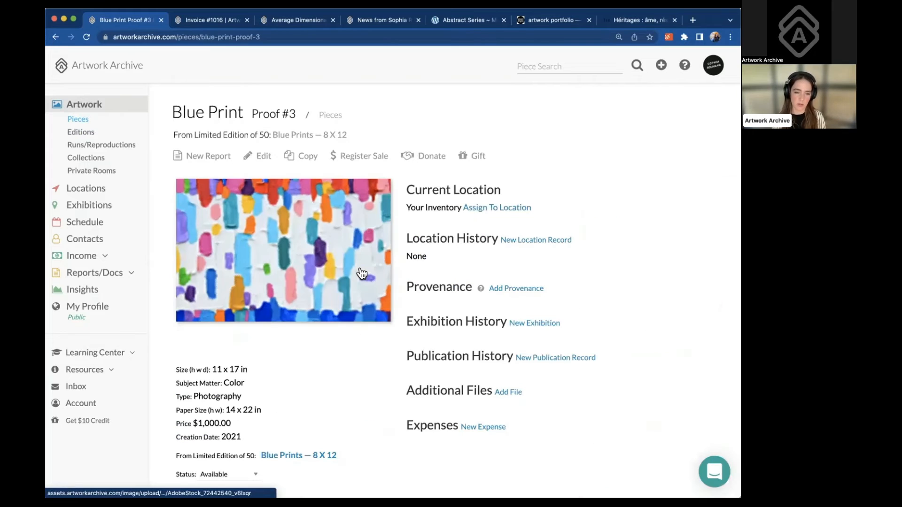
# Return to all 238 pieces and display them as a detailed list
pyautogui.click(88, 136)
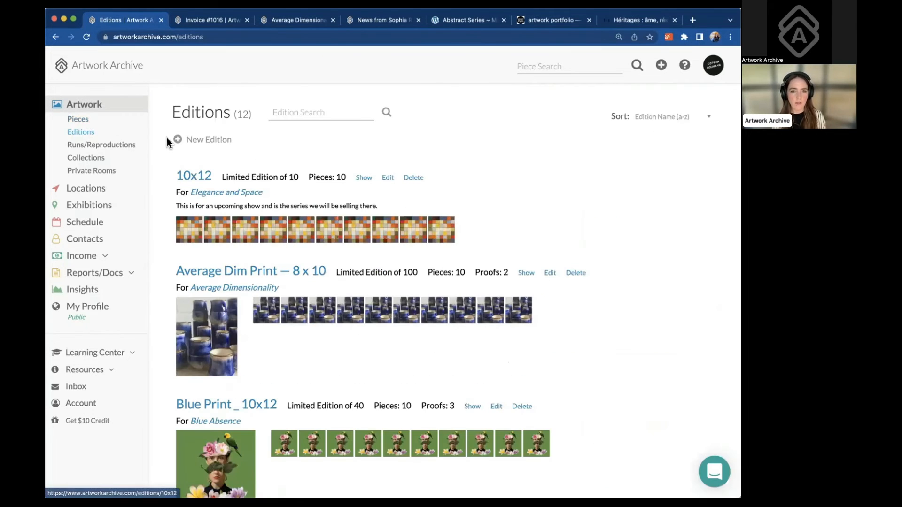
pyautogui.click(79, 120)
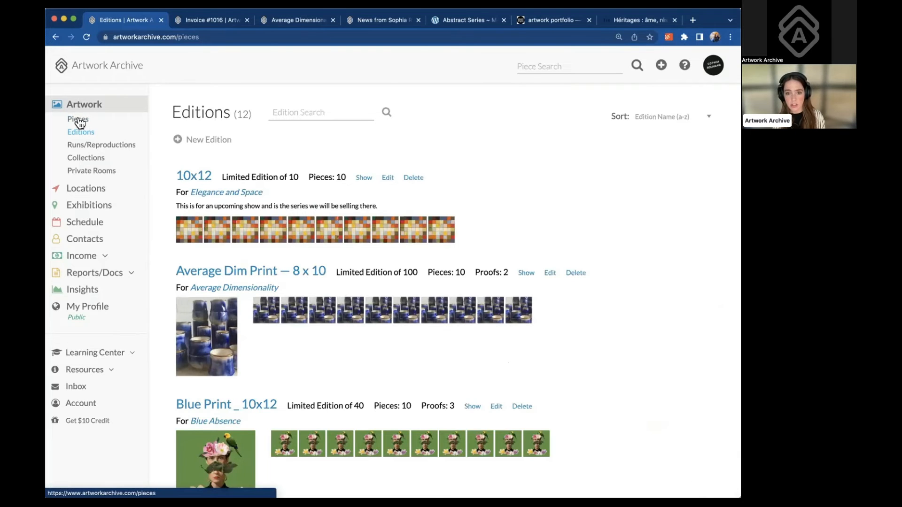
pyautogui.click(467, 170)
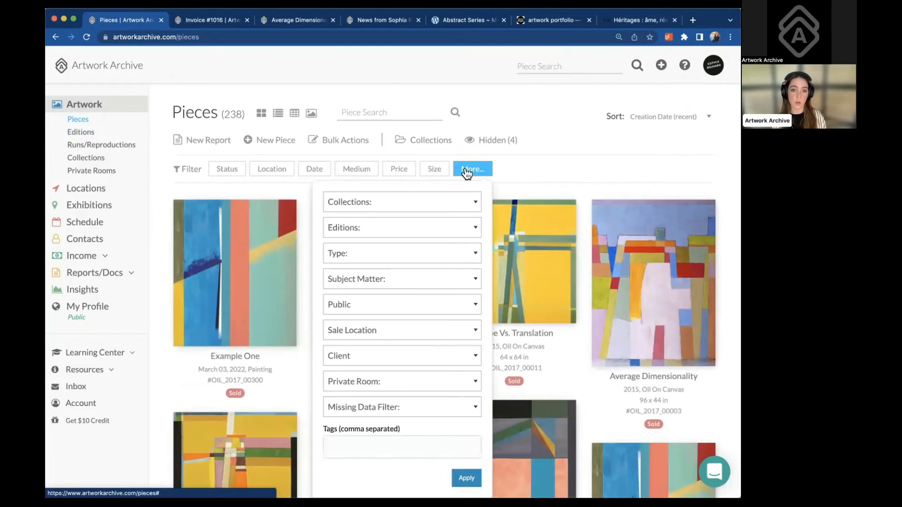
pyautogui.click(461, 227)
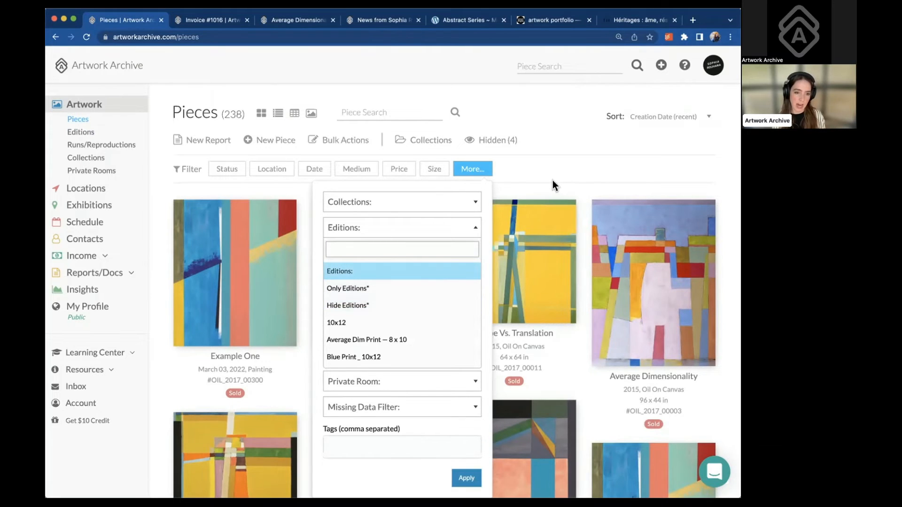
pyautogui.click(276, 115)
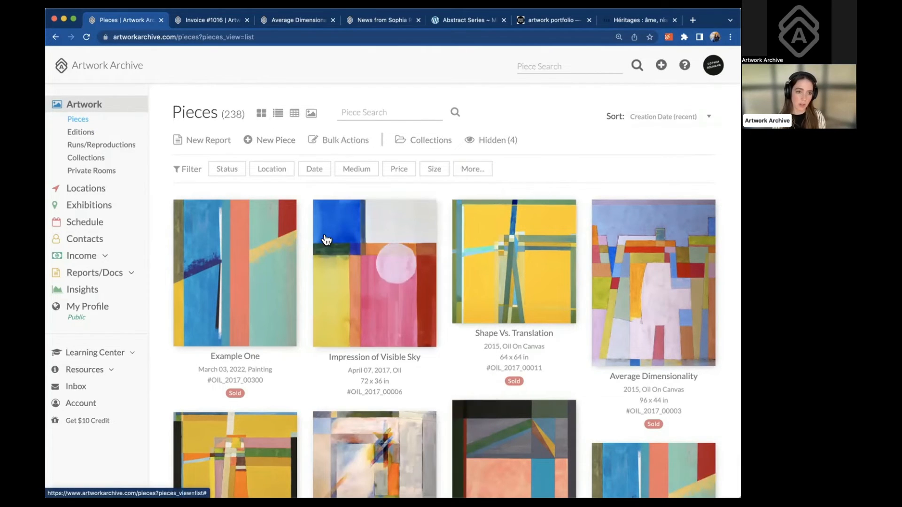
# Open Average Dimensionality and review its Original Editions entry, Average Dim Print — 8 x 10
pyautogui.scroll(-5, 323, 278)
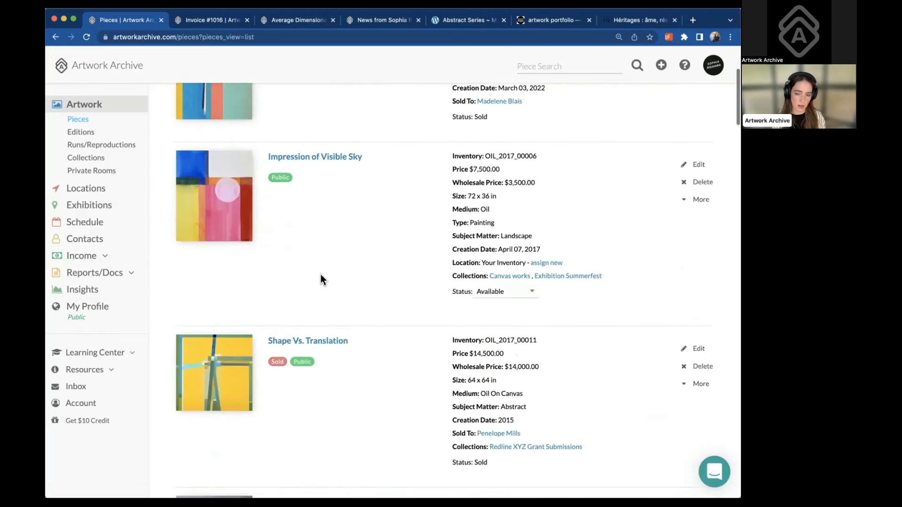
pyautogui.scroll(-6, 323, 278)
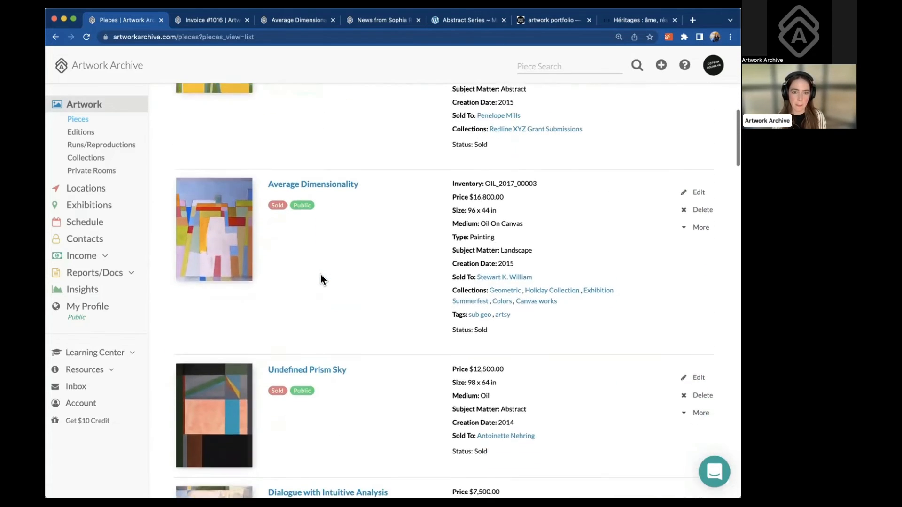
pyautogui.click(214, 188)
pyautogui.scroll(-7, 517, 328)
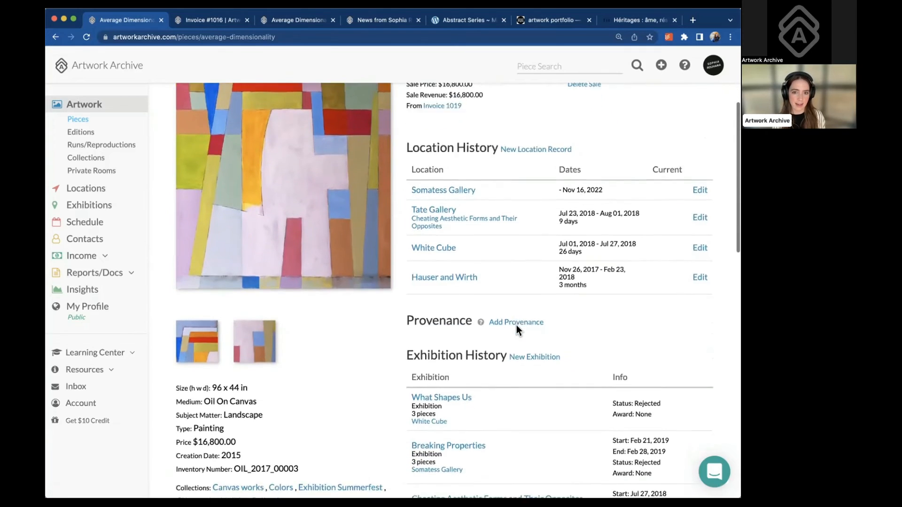
pyautogui.scroll(-8, 517, 329)
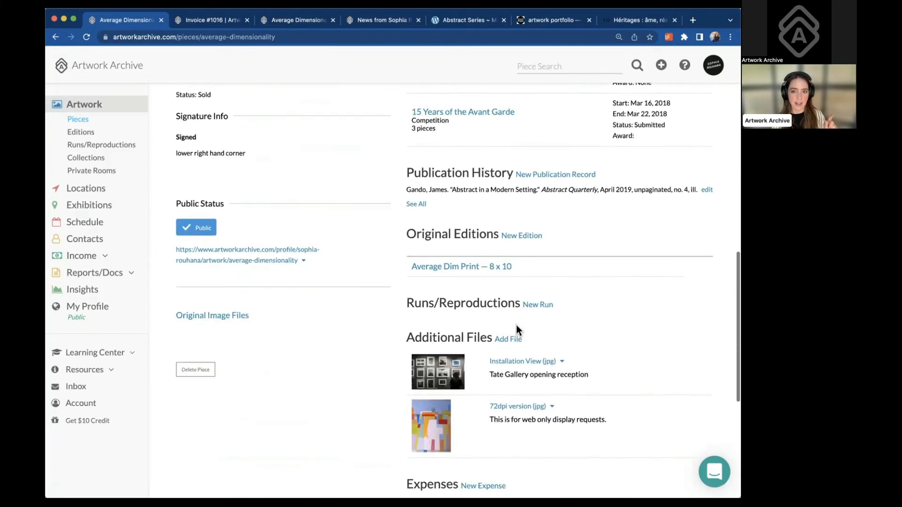
pyautogui.scroll(-3, 517, 325)
pyautogui.scroll(4, 517, 328)
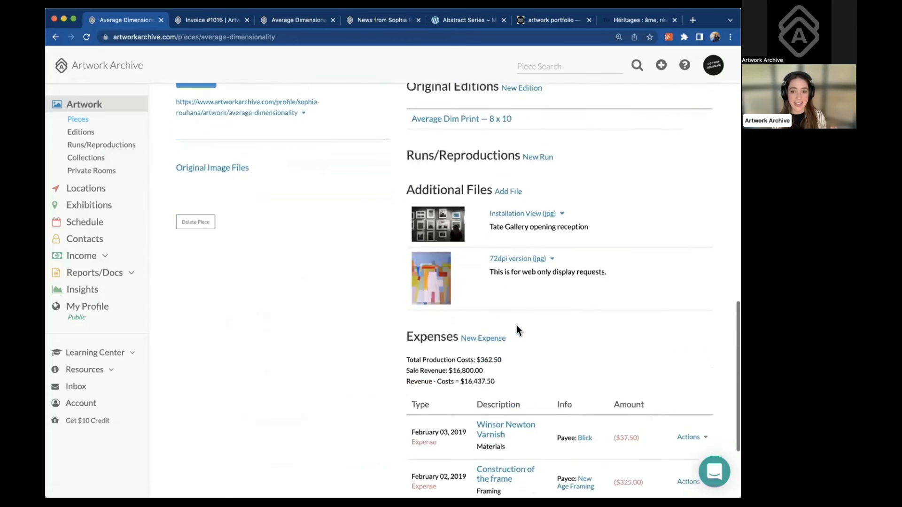
pyautogui.scroll(2, 517, 331)
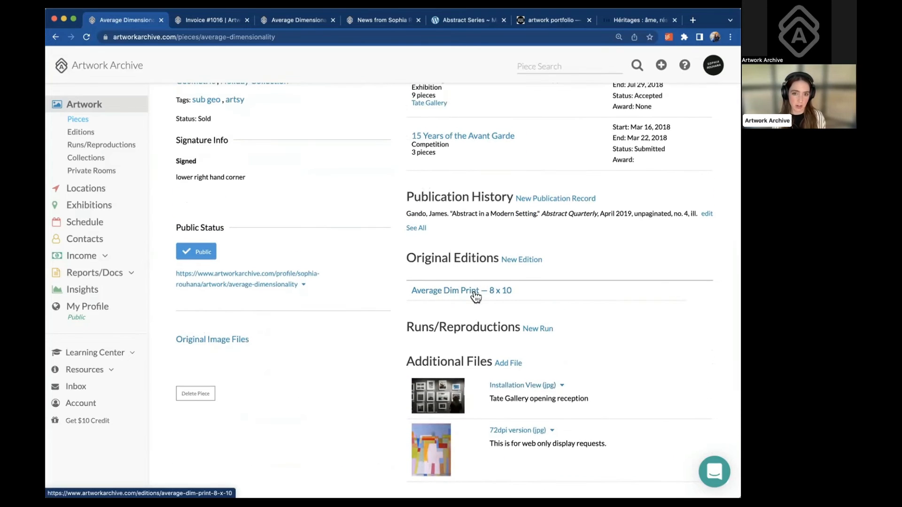
# View the Average Dim Print — 8 x 10 edition, then browse all 12 editions
pyautogui.click(473, 292)
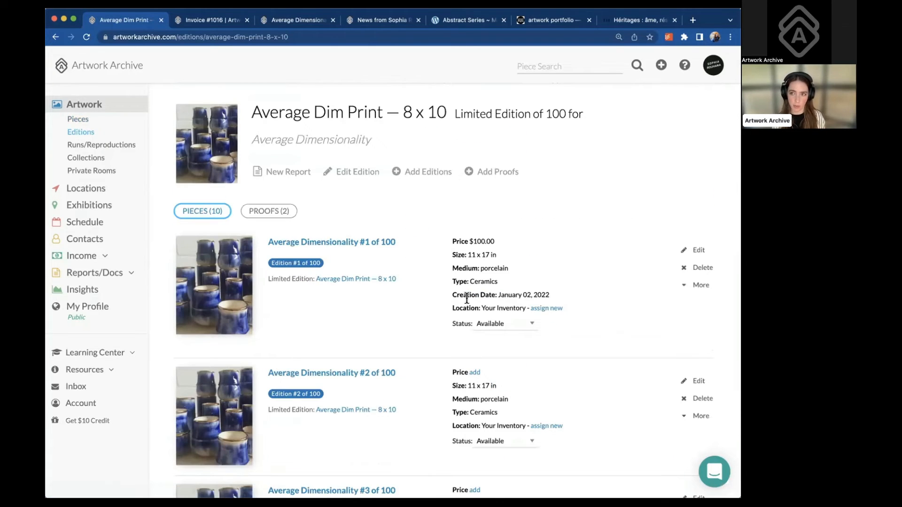
pyautogui.scroll(-1, 408, 338)
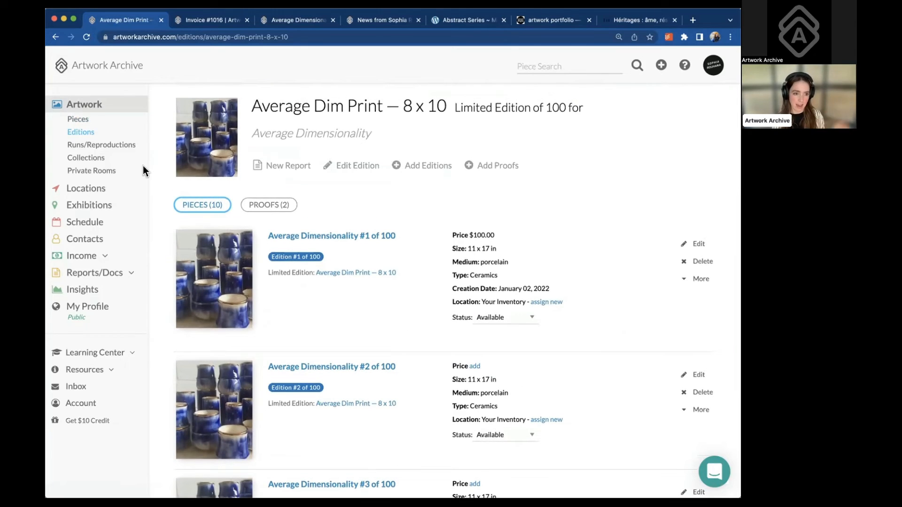
pyautogui.click(86, 134)
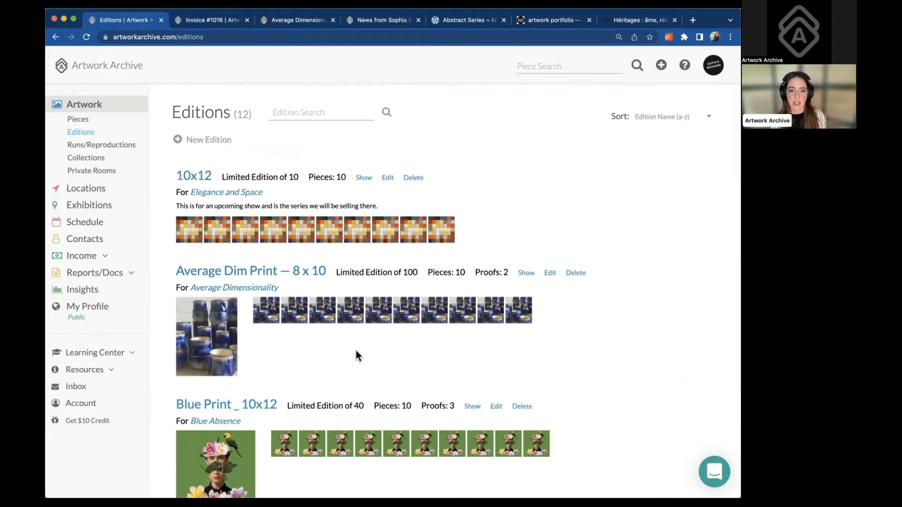
pyautogui.scroll(-3, 357, 351)
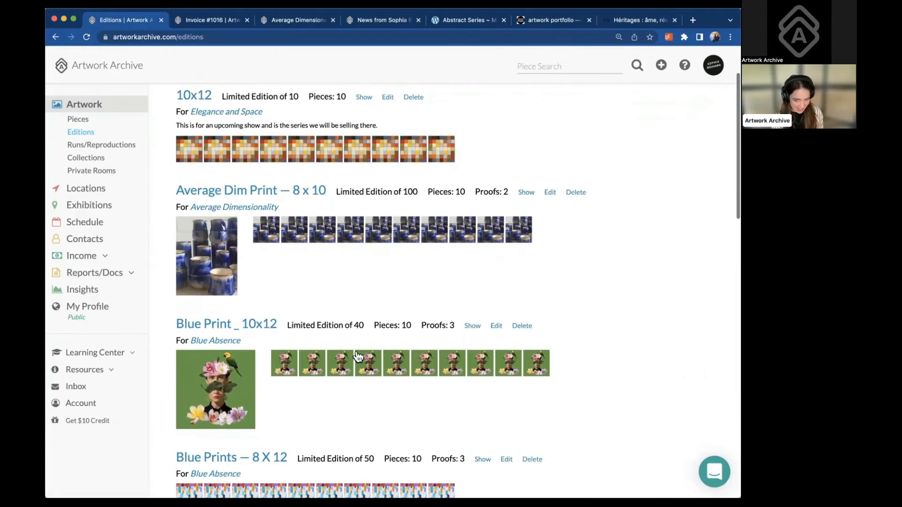
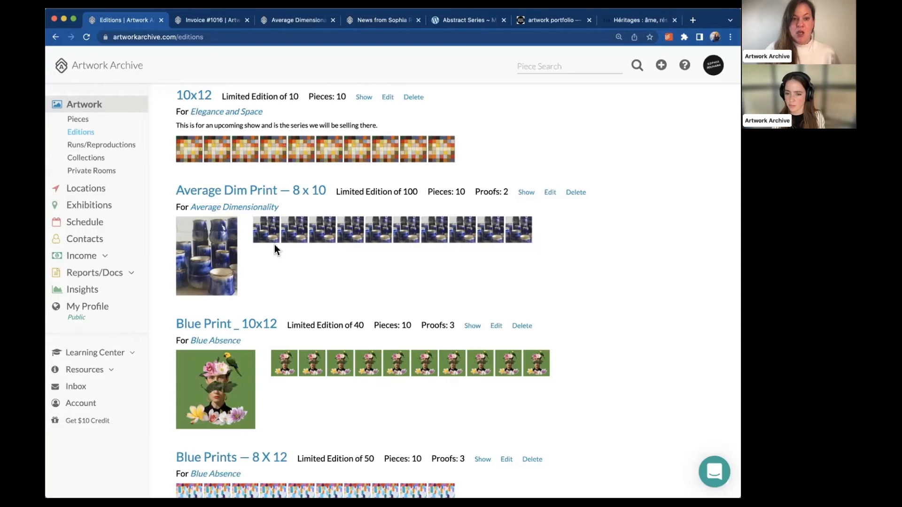
# Open the 10x12 limited edition and look over its runs, each priced at $1,100
pyautogui.click(194, 96)
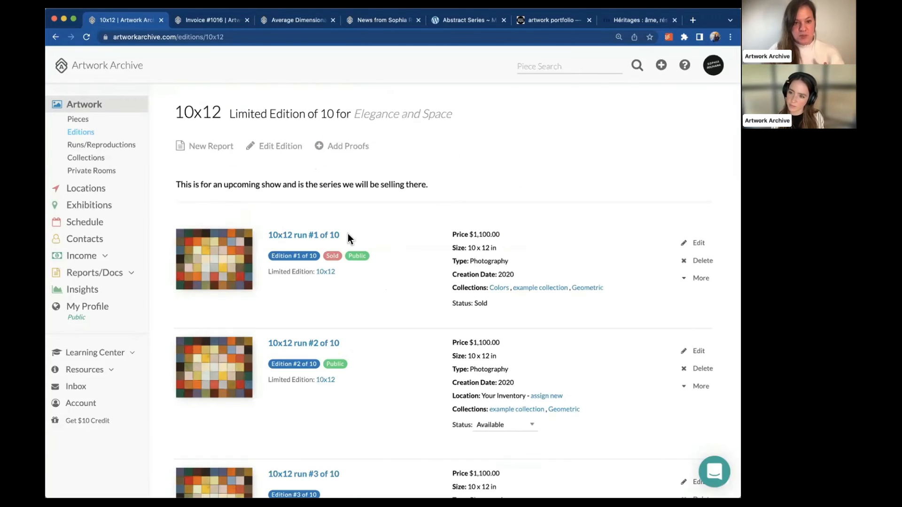
pyautogui.scroll(-1, 349, 238)
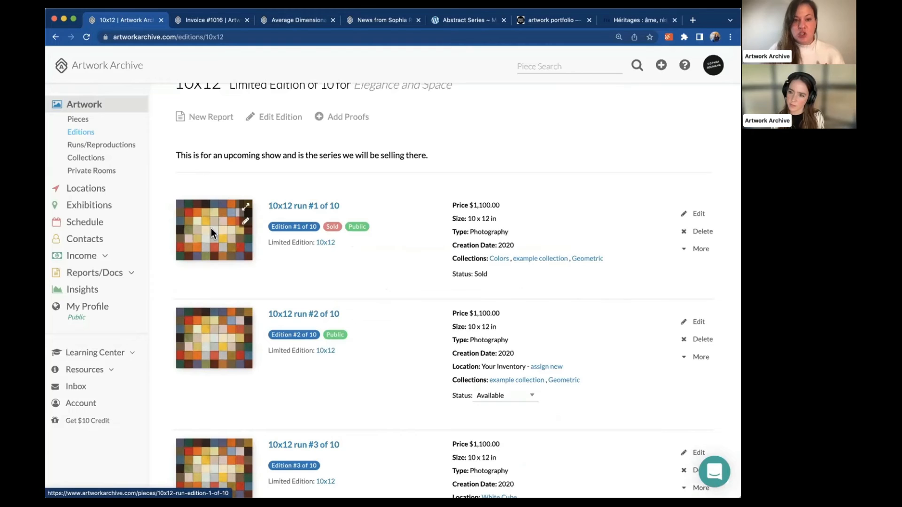
pyautogui.scroll(1, 258, 176)
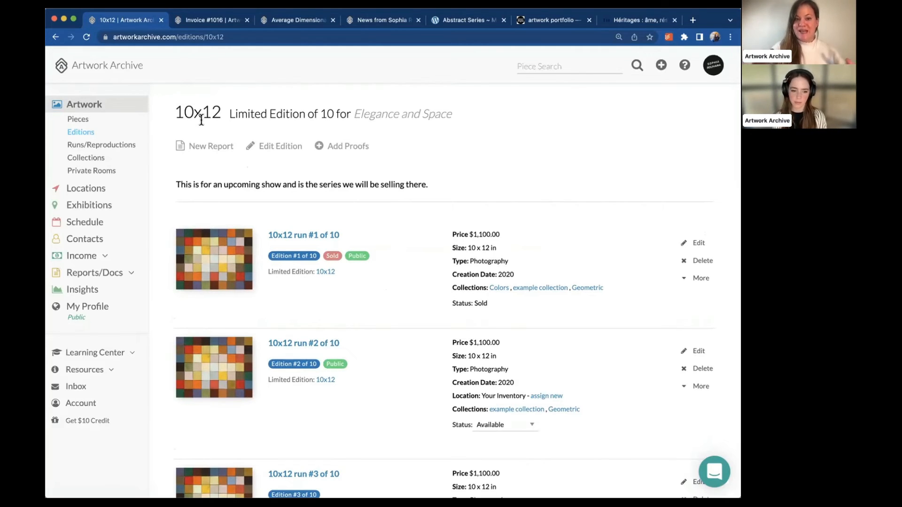
pyautogui.scroll(-2, 215, 259)
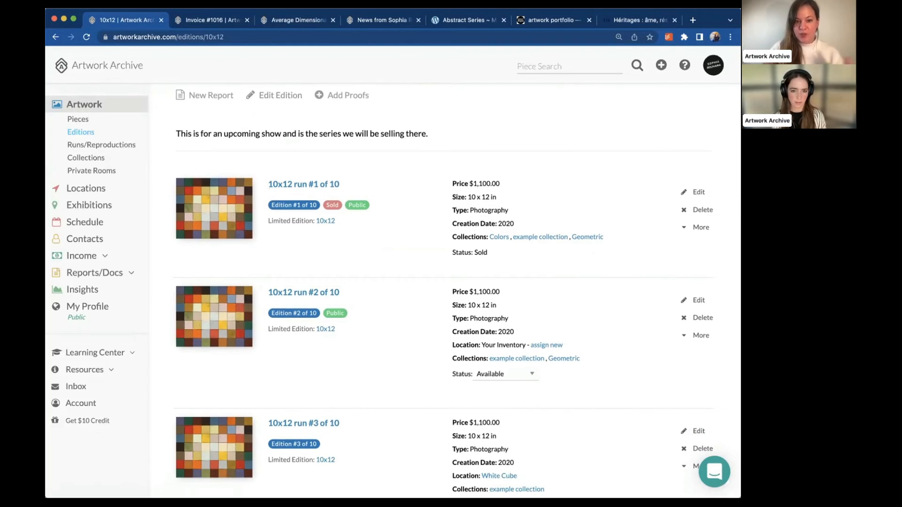
# Edit 10x12 run #1 of 10, attach the blue pottery screenshot as its image, and update it
pyautogui.click(697, 192)
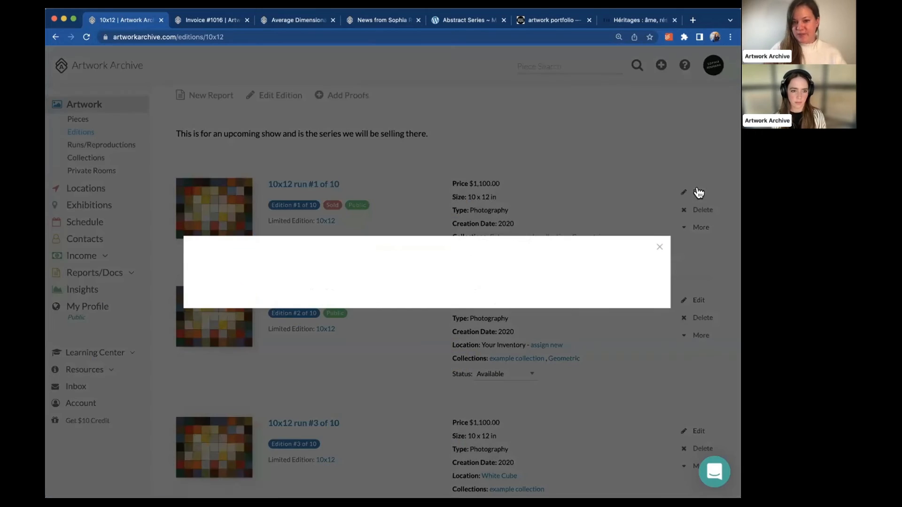
pyautogui.scroll(-1, 365, 187)
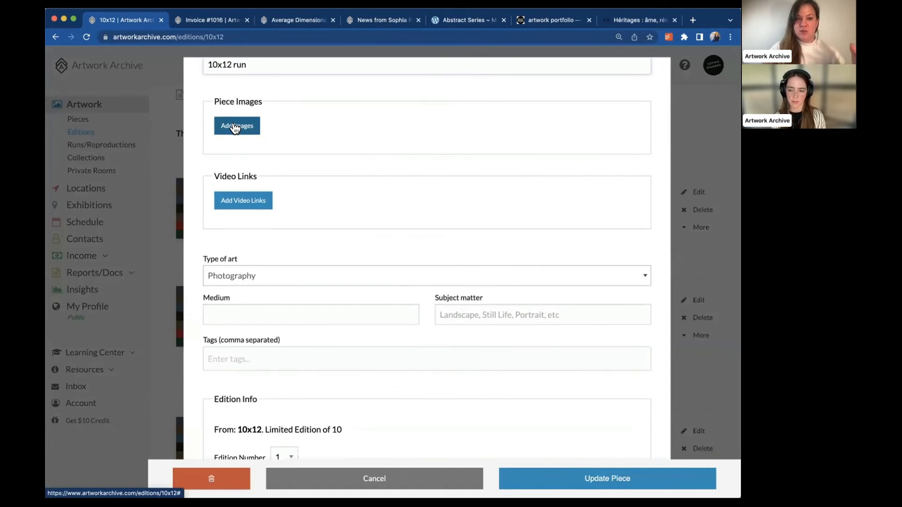
pyautogui.click(235, 128)
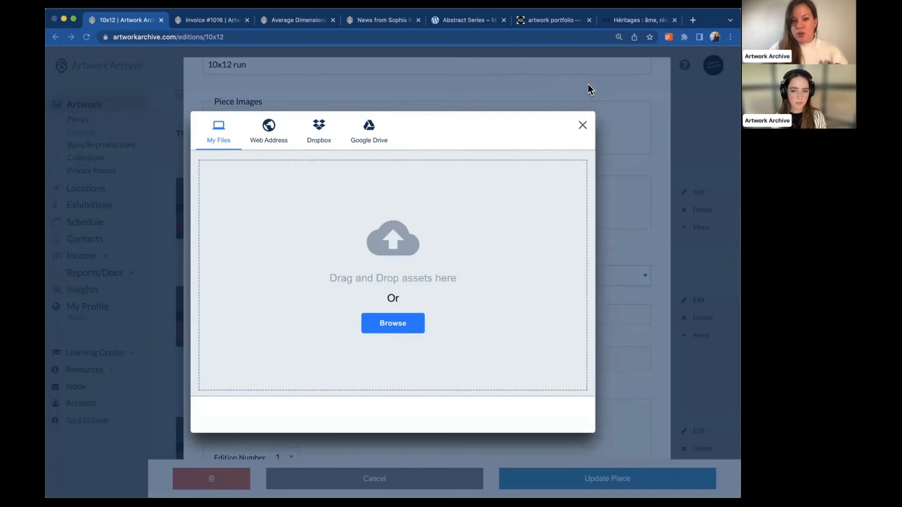
pyautogui.click(664, 343)
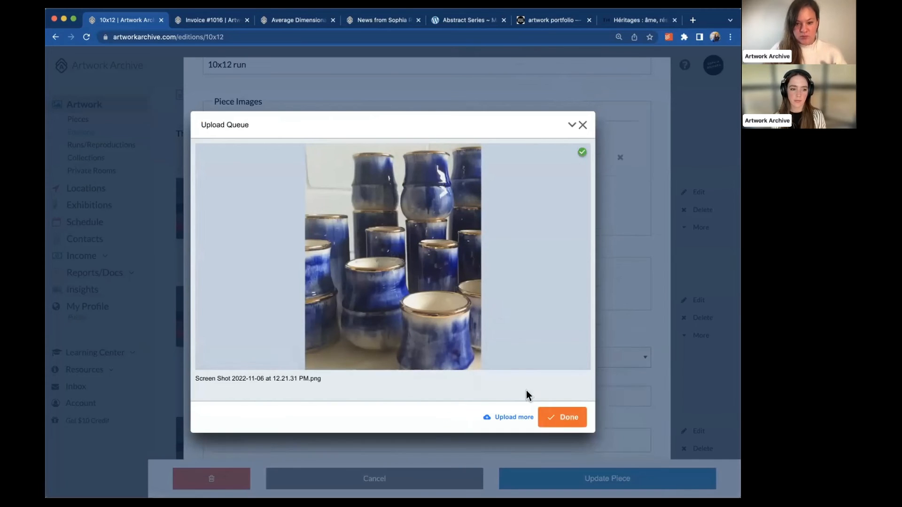
pyautogui.click(566, 419)
pyautogui.click(598, 476)
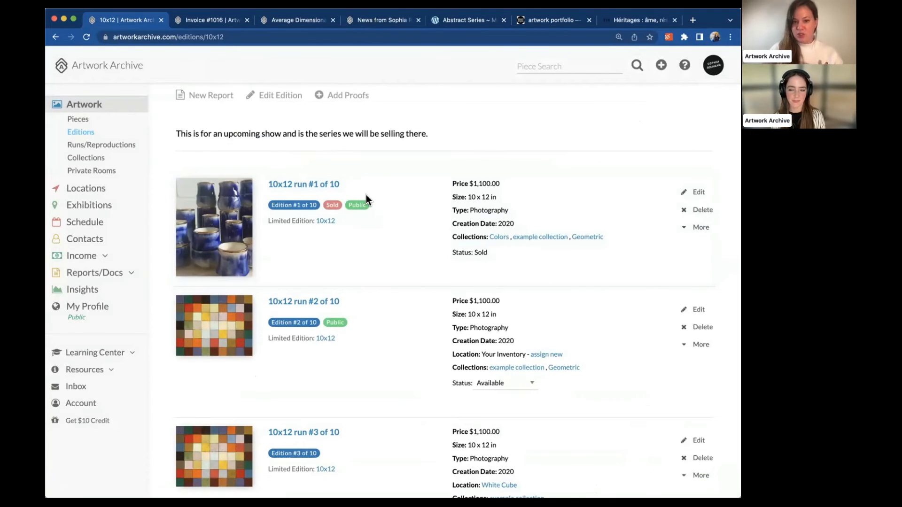
pyautogui.scroll(-3, 365, 195)
pyautogui.scroll(5, 365, 195)
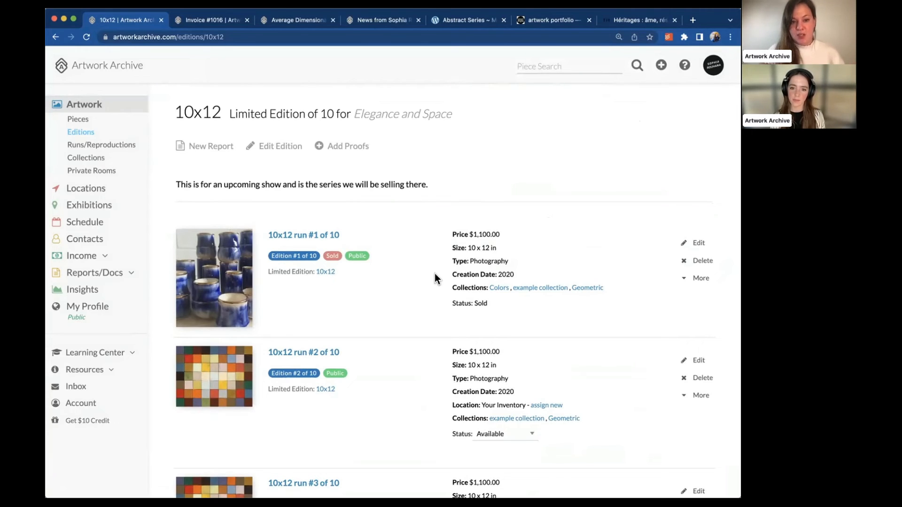
# Check the Actions menu on Example One's original image file, then go back to Pieces
pyautogui.click(82, 120)
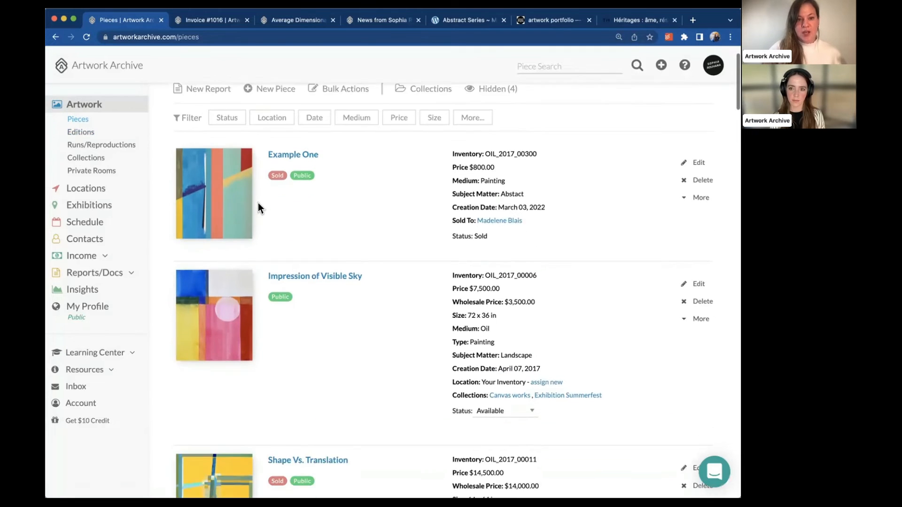
pyautogui.click(227, 200)
pyautogui.scroll(-8, 226, 317)
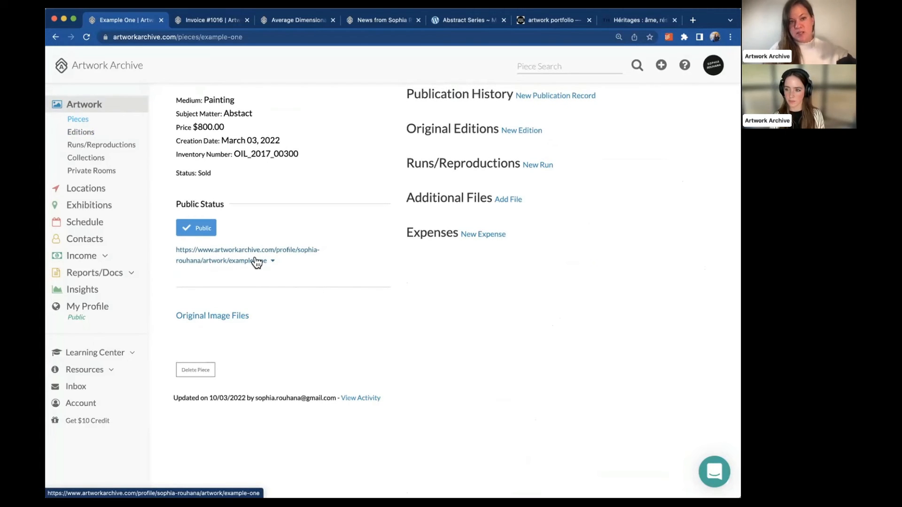
pyautogui.click(243, 320)
pyautogui.scroll(-2, 295, 345)
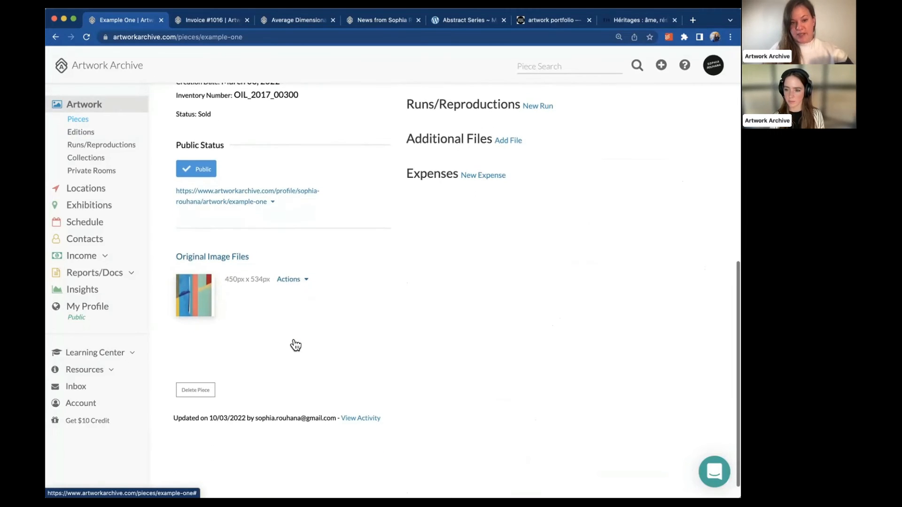
pyautogui.click(305, 281)
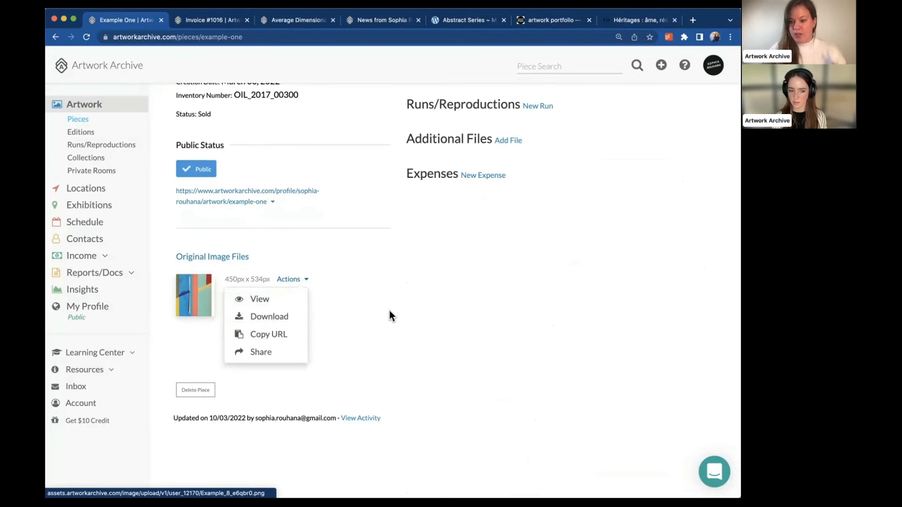
pyautogui.scroll(-1, 390, 312)
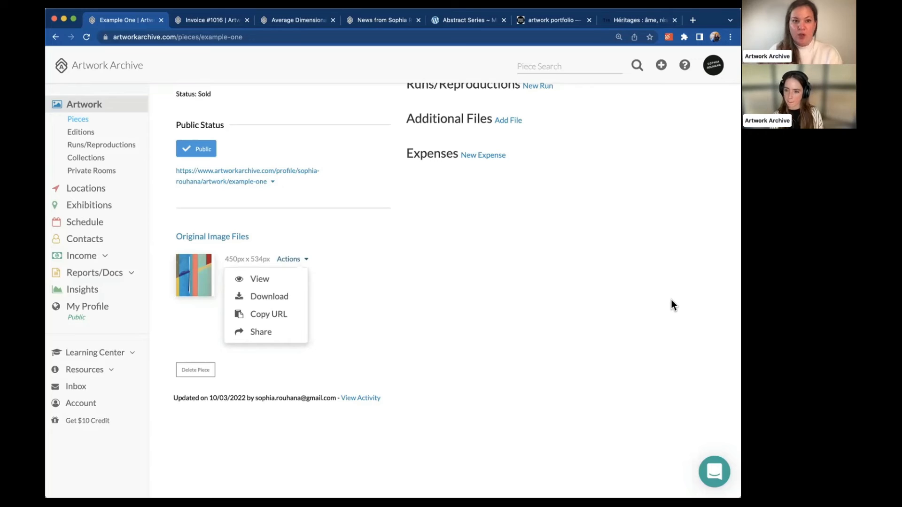
pyautogui.click(78, 120)
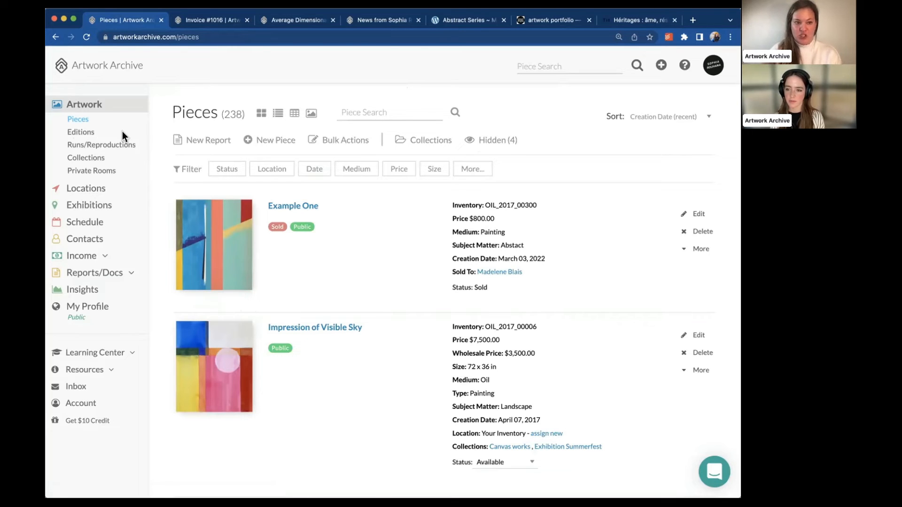
# Show the New Report choices, from Inventory Report and Tear Sheet to XLS and CSV
pyautogui.click(200, 141)
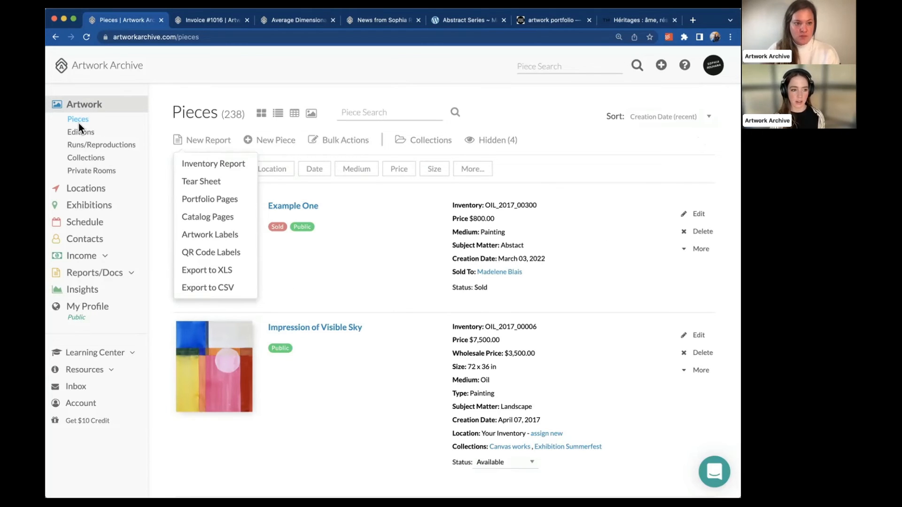
# Filter pieces to the Bright Series collection, check its report options, then view Private Rooms
pyautogui.click(75, 160)
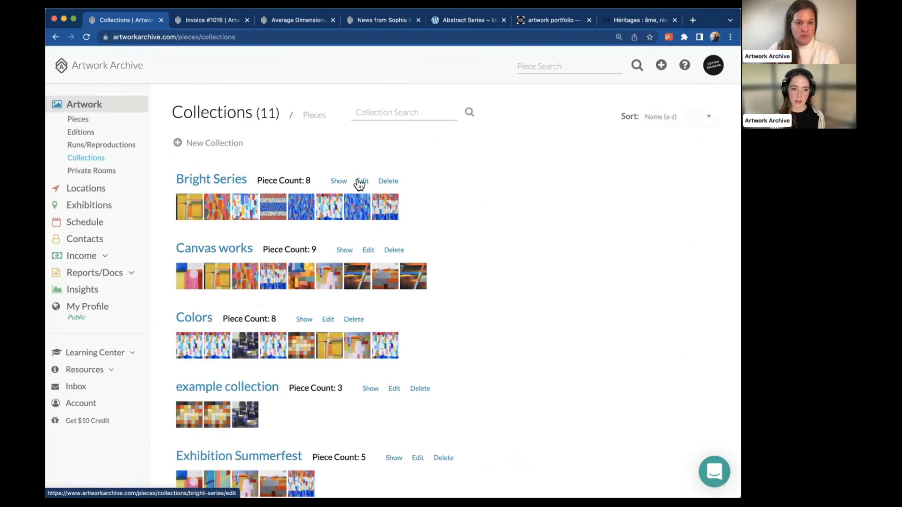
pyautogui.click(338, 181)
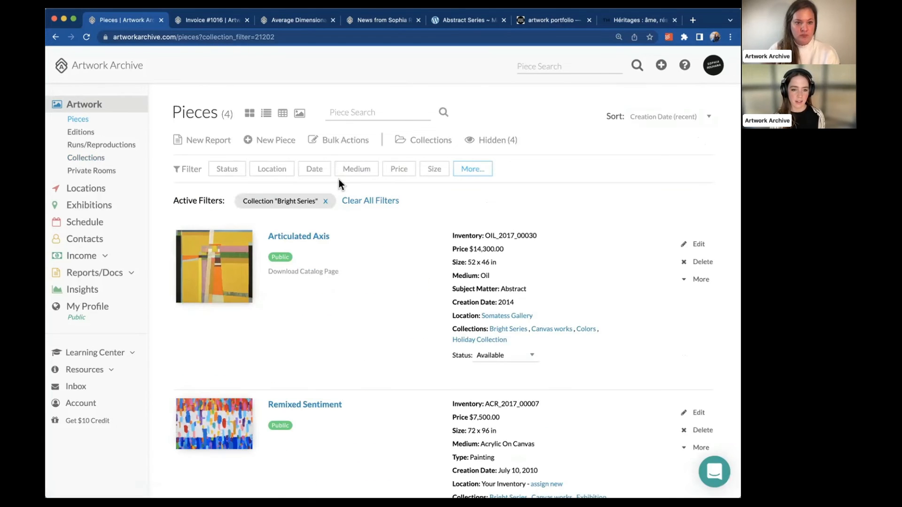
pyautogui.click(225, 141)
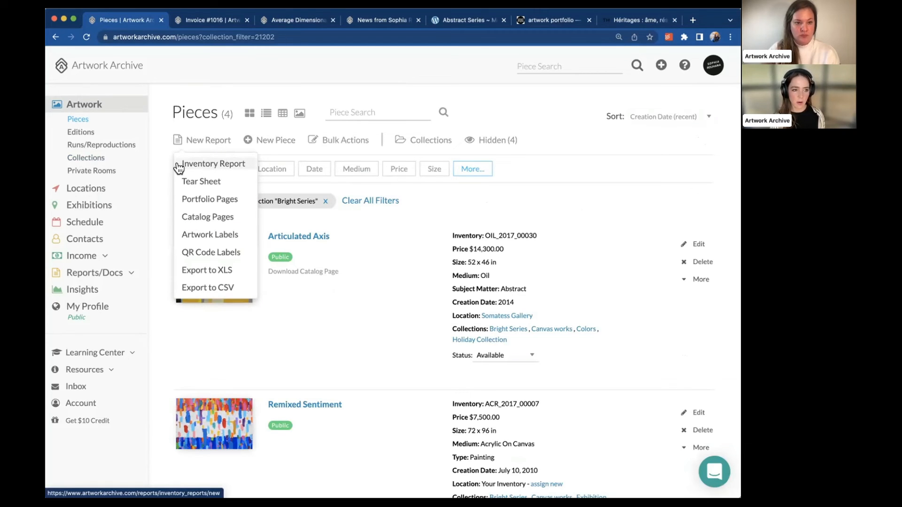
pyautogui.click(87, 170)
pyautogui.scroll(-2, 208, 312)
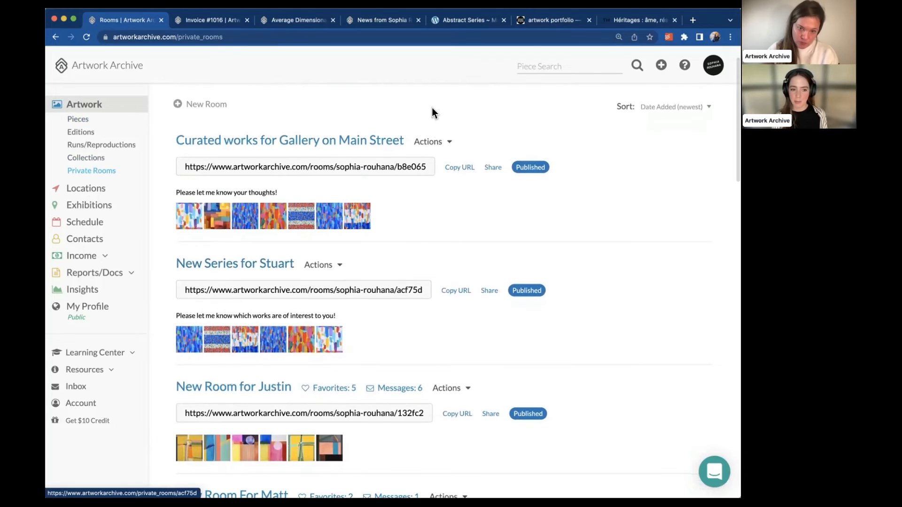
# View the Curated works for Gallery on Main Street room as a visitor sees it
pyautogui.click(449, 143)
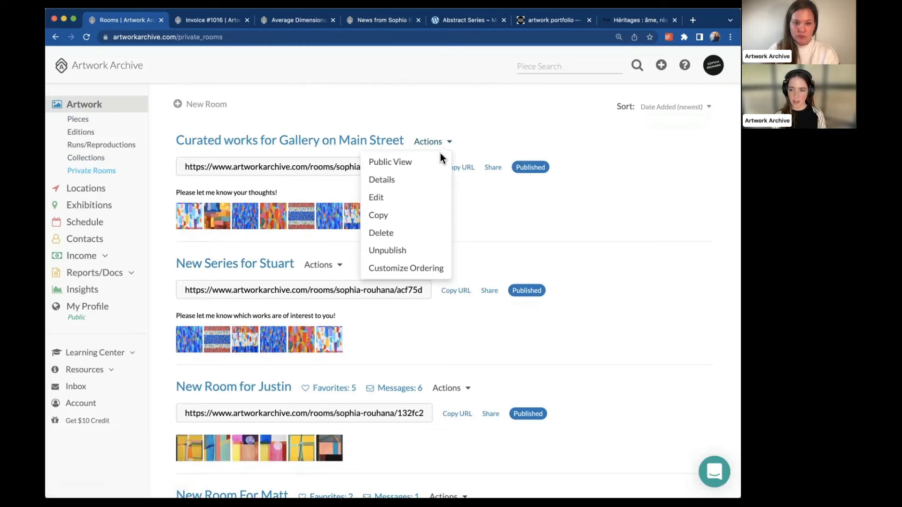
pyautogui.click(433, 158)
pyautogui.moveTo(313, 211)
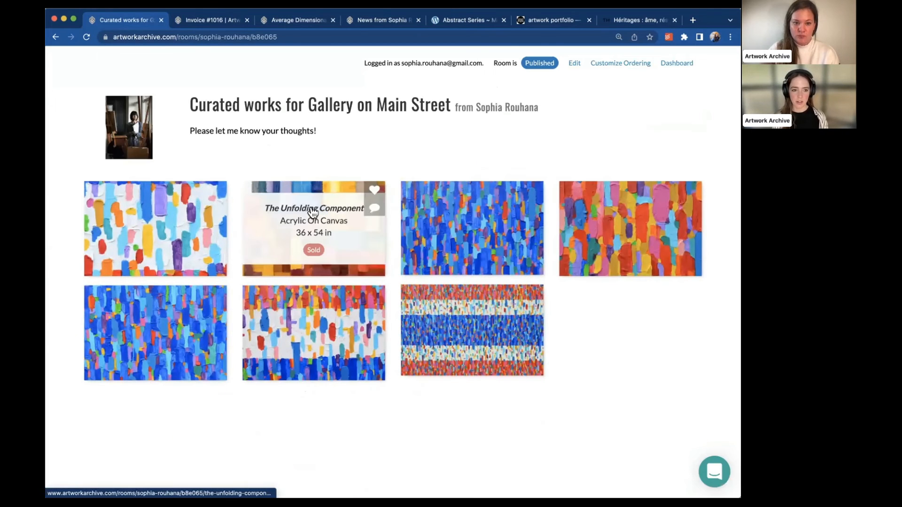
pyautogui.scroll(-1, 464, 303)
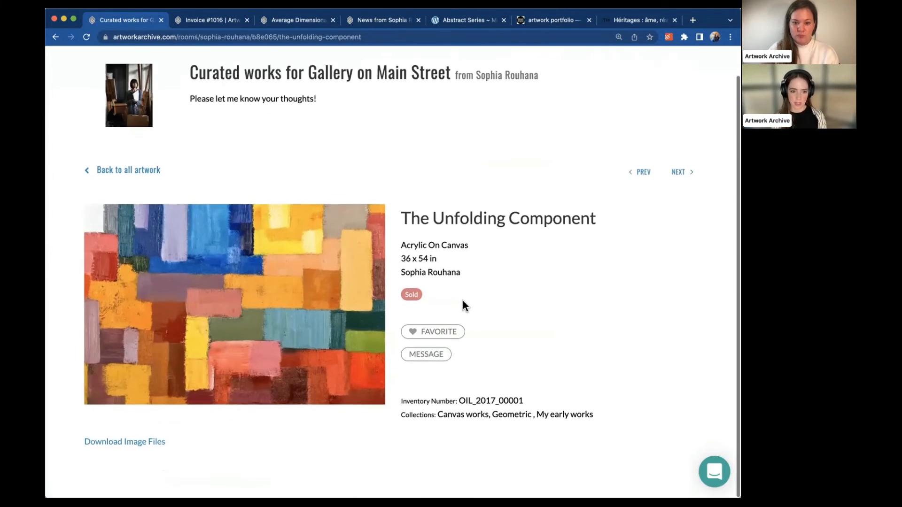
# Favorite The Unfolding Component by submitting autofilled visitor details, then dismiss the email notice
pyautogui.click(440, 332)
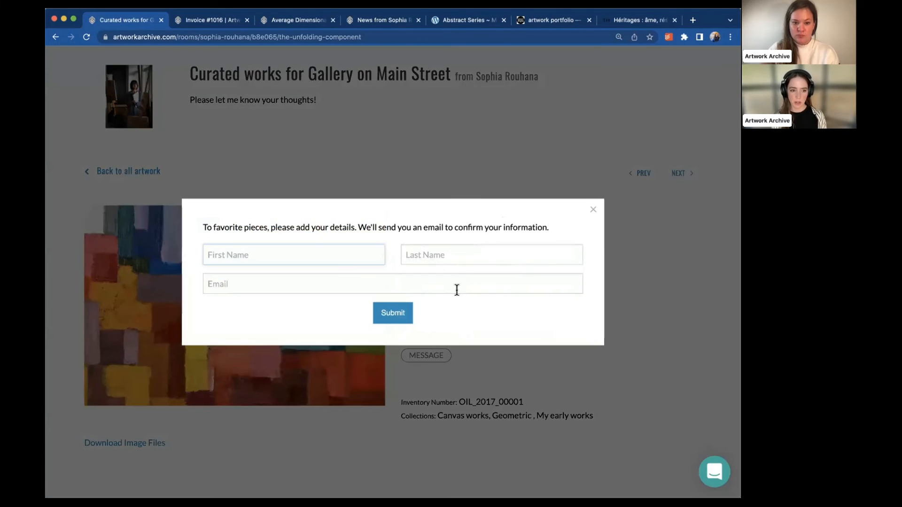
pyautogui.click(341, 256)
pyautogui.click(311, 282)
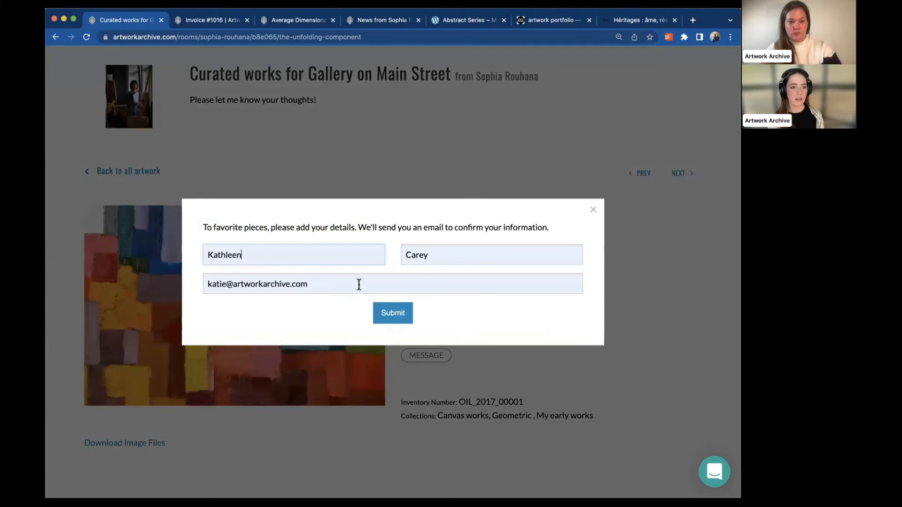
pyautogui.click(397, 314)
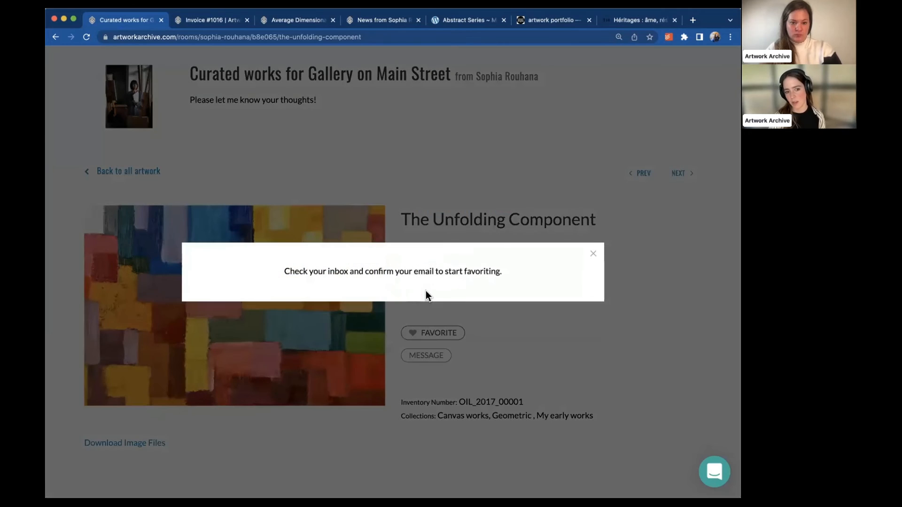
pyautogui.click(594, 254)
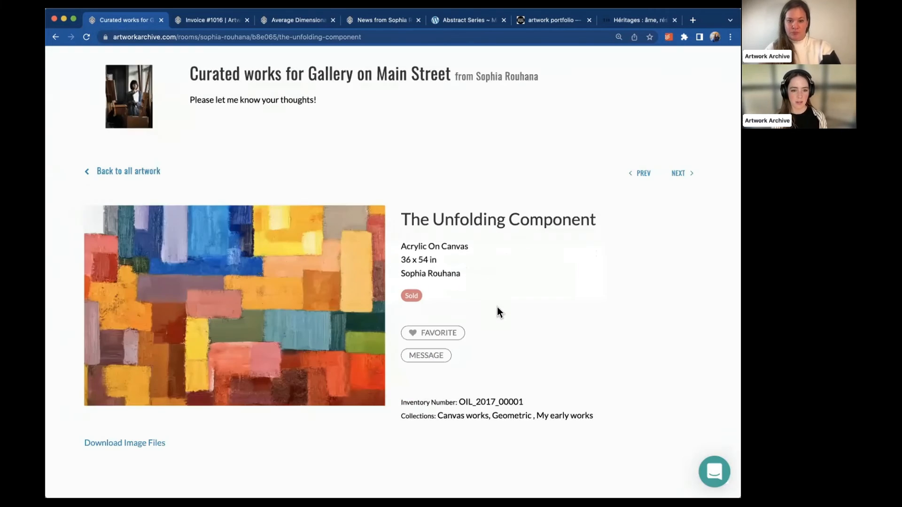
# Open and close the artist message form, then return to the room's artwork grid
pyautogui.click(418, 354)
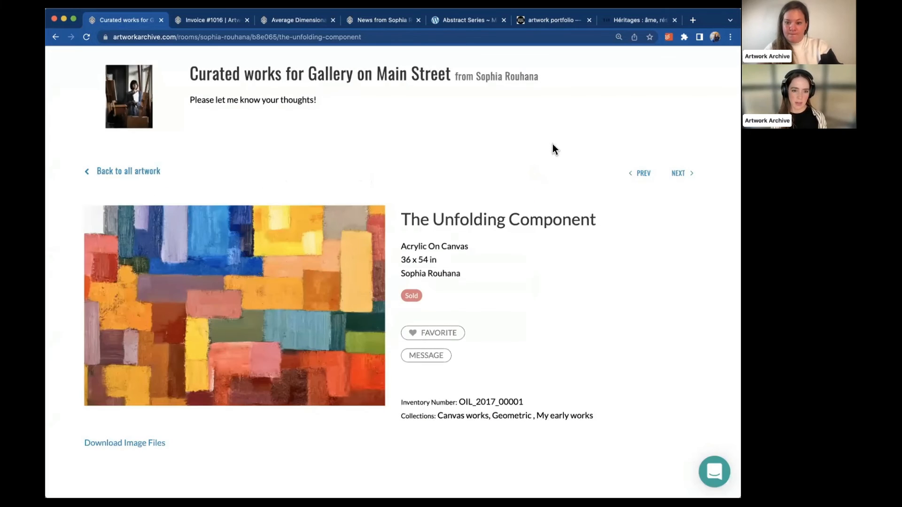
pyautogui.click(554, 147)
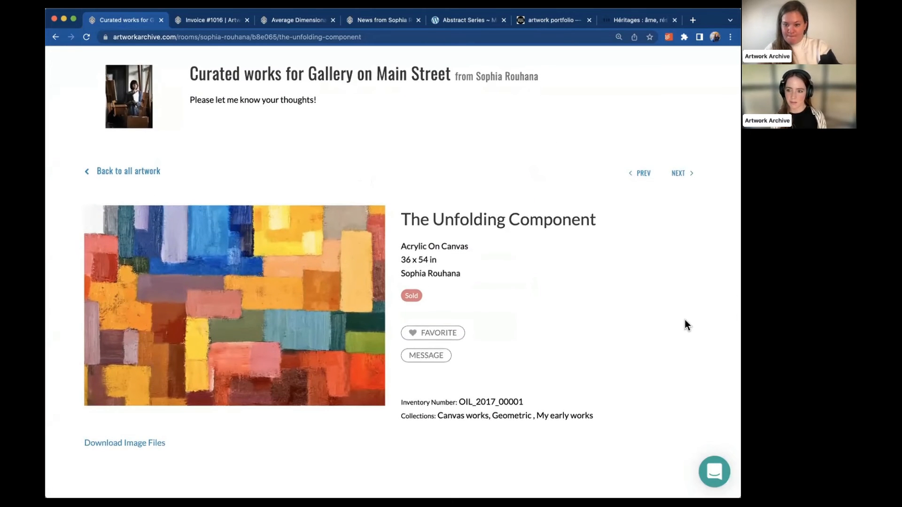
pyautogui.click(56, 36)
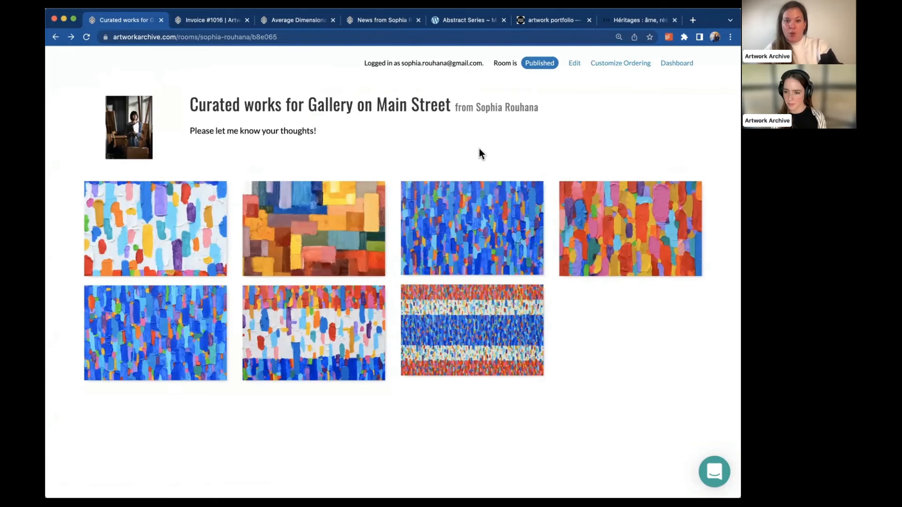
pyautogui.click(210, 19)
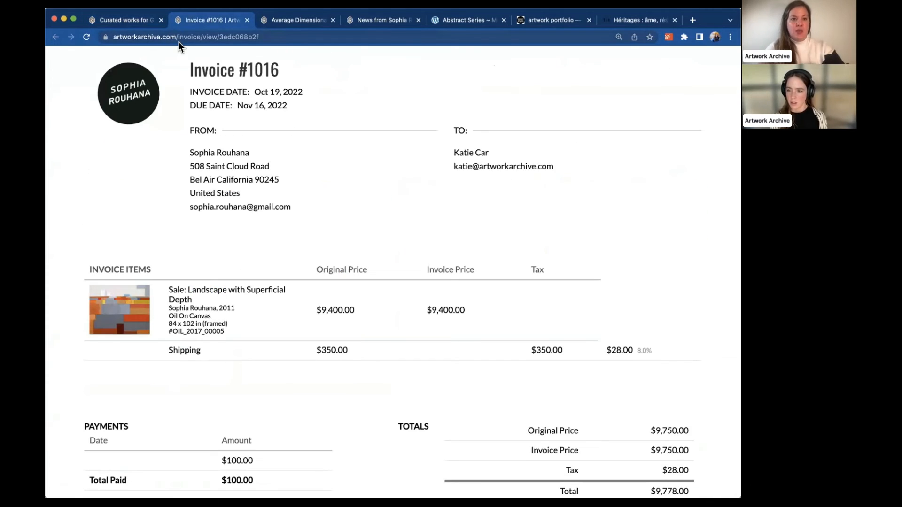
pyautogui.click(187, 38)
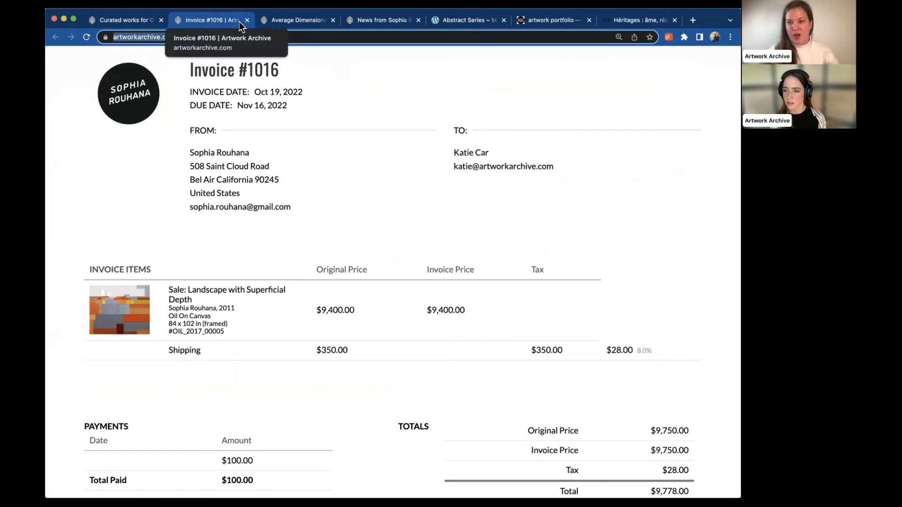
pyautogui.click(137, 19)
# Go back, open Example One from Pieces, and bring up its Edit Piece form
pyautogui.click(57, 38)
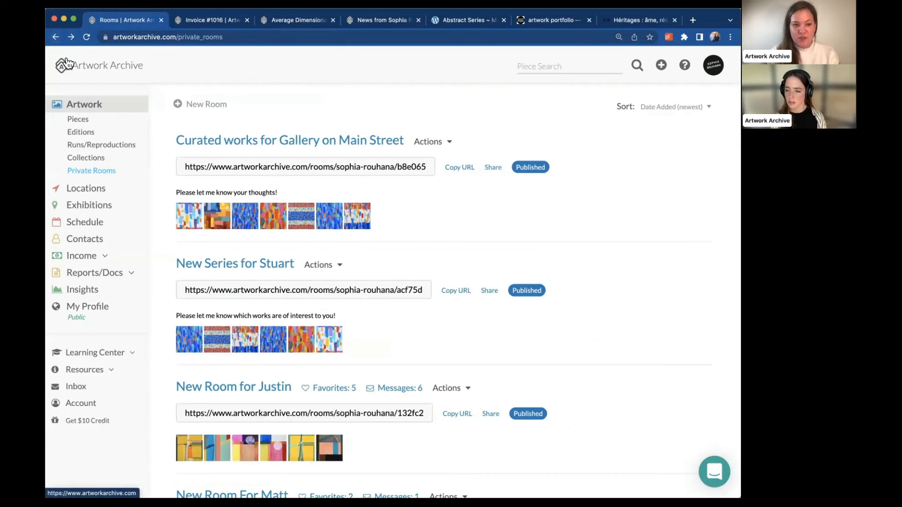
pyautogui.click(80, 120)
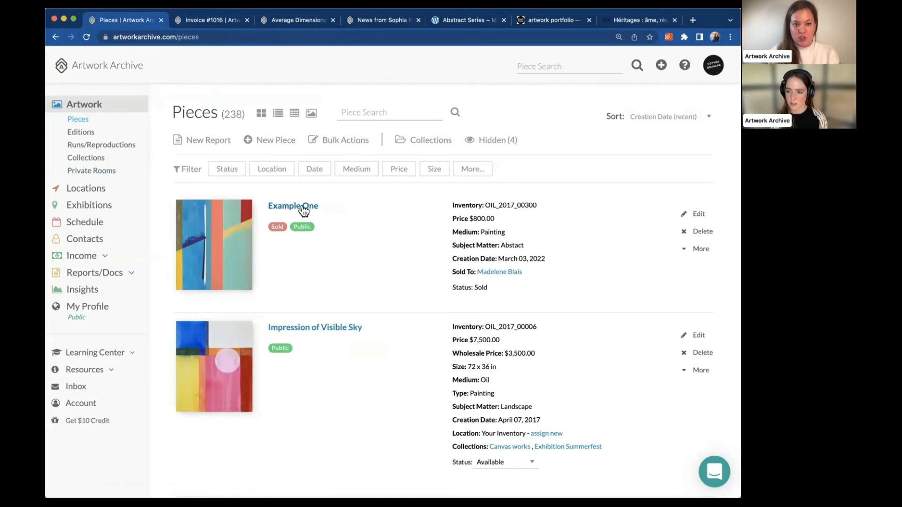
pyautogui.click(303, 207)
pyautogui.scroll(-2, 303, 210)
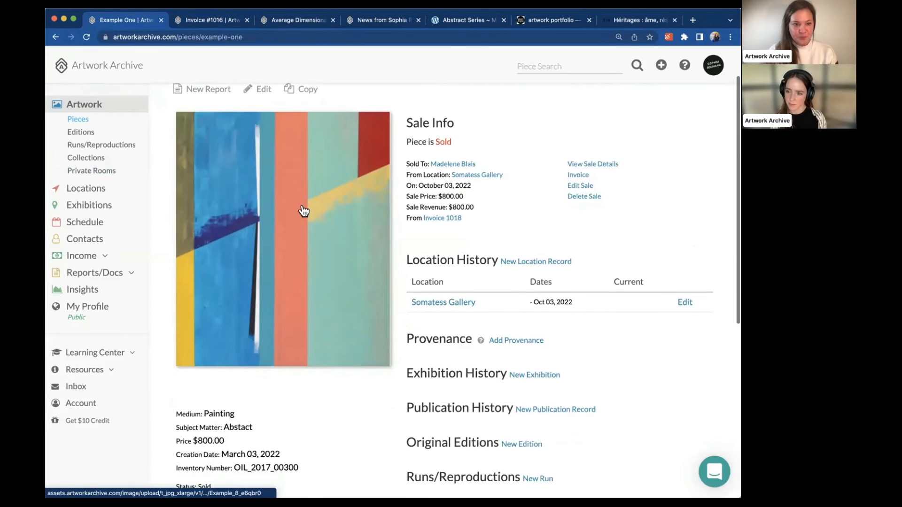
pyautogui.scroll(2, 282, 179)
pyautogui.click(261, 142)
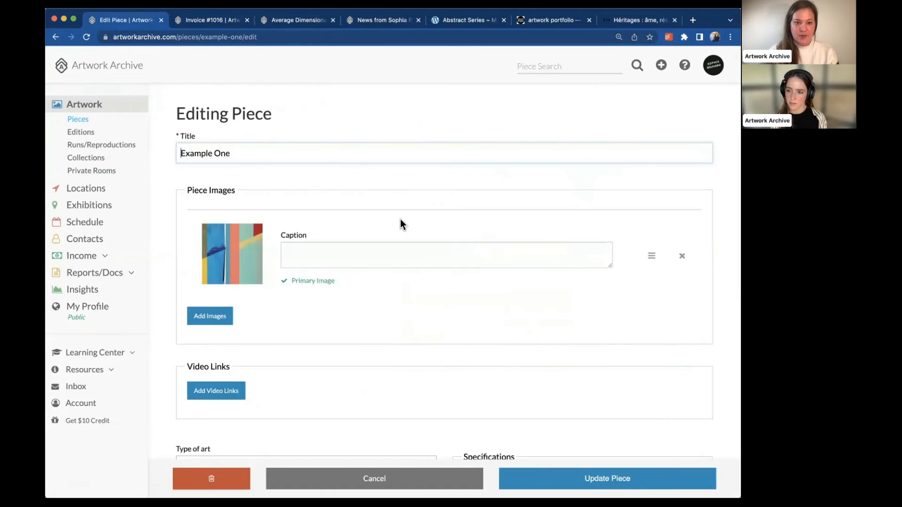
# Review Example One's empty Description field and private Notes box
pyautogui.scroll(-5, 400, 219)
pyautogui.scroll(-7, 401, 219)
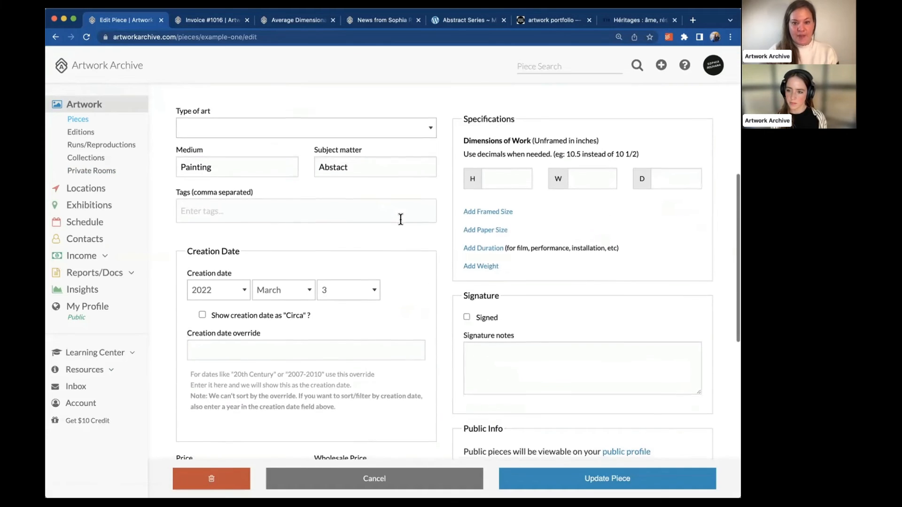
pyautogui.scroll(-3, 401, 219)
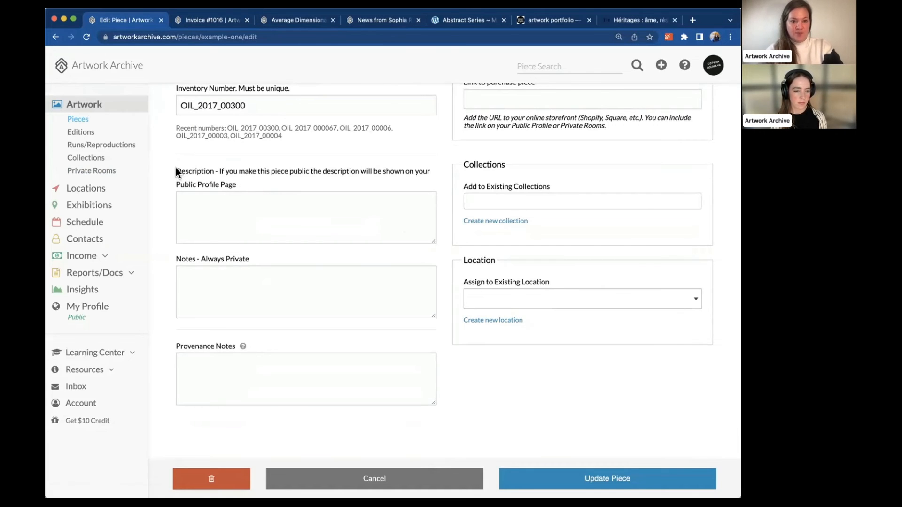
pyautogui.moveTo(176, 169); pyautogui.dragTo(243, 168)
pyautogui.click(220, 205)
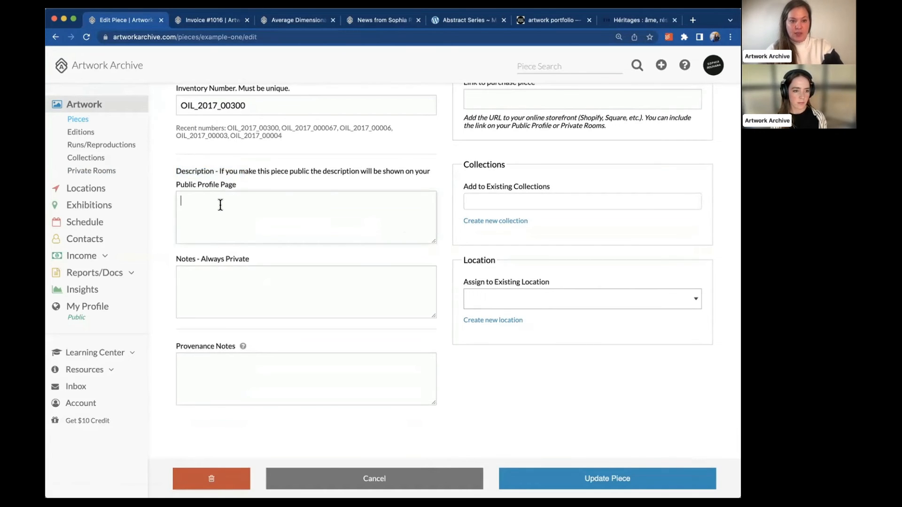
pyautogui.click(222, 282)
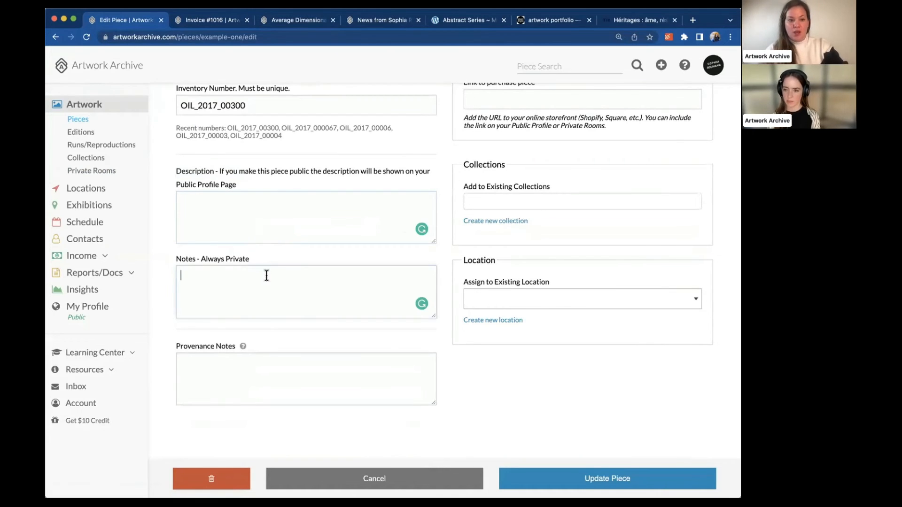
pyautogui.click(182, 260)
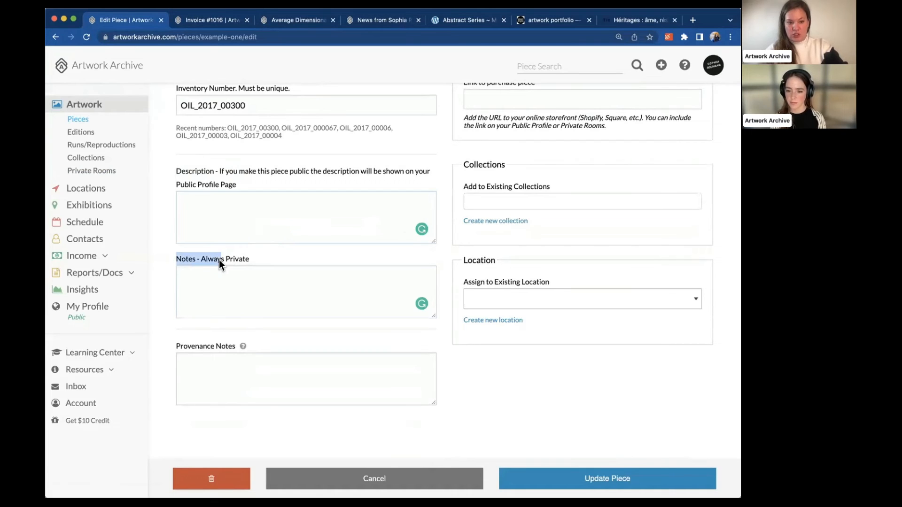
pyautogui.click(217, 219)
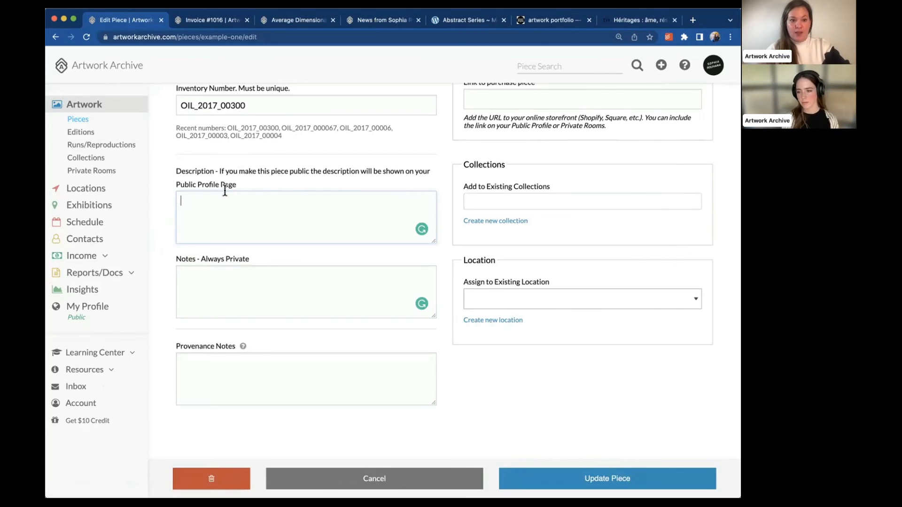
pyautogui.click(219, 192)
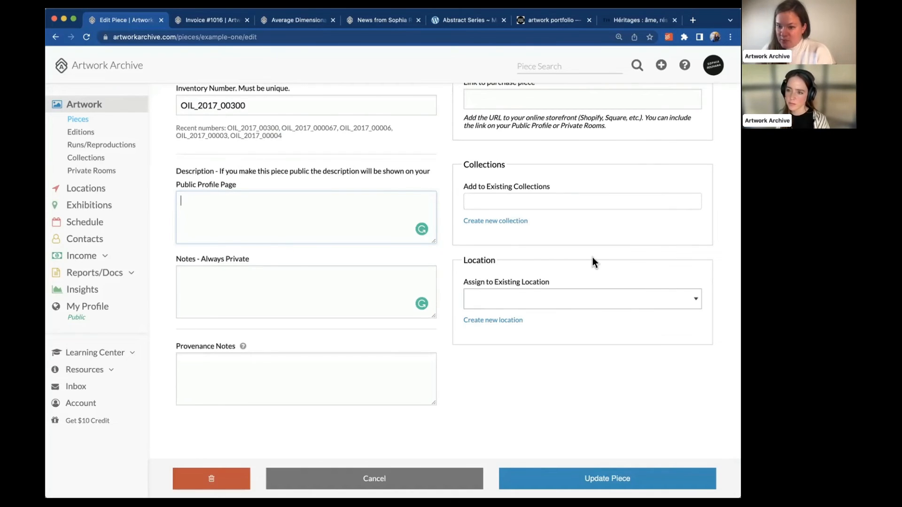
# Start a new private room from the Private Rooms list
pyautogui.click(80, 172)
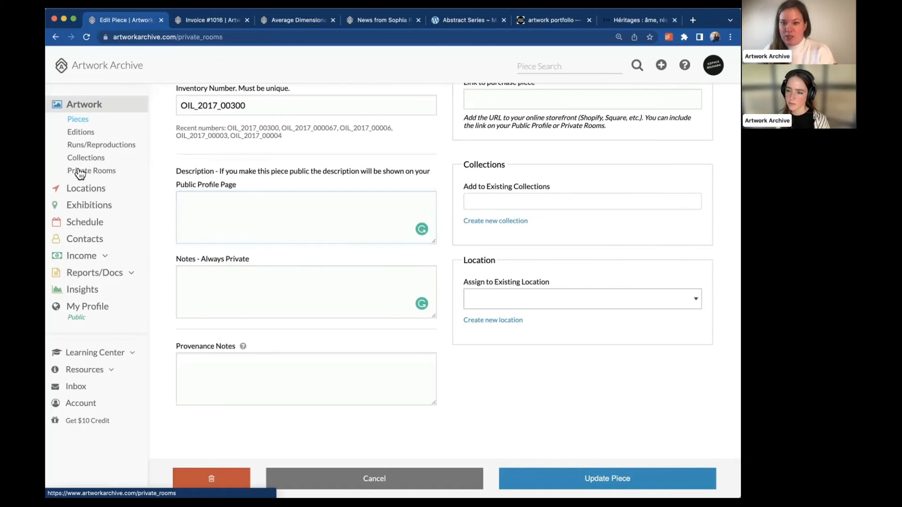
pyautogui.click(214, 145)
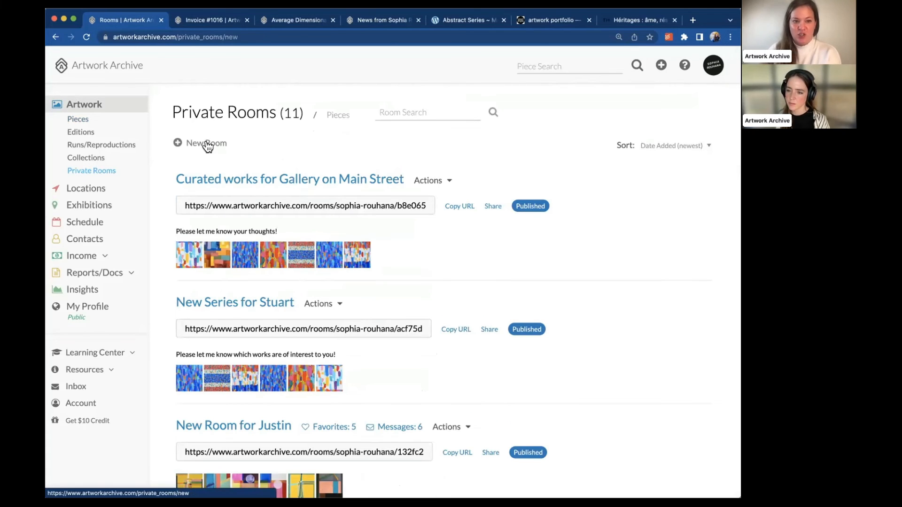
pyautogui.scroll(-1, 256, 295)
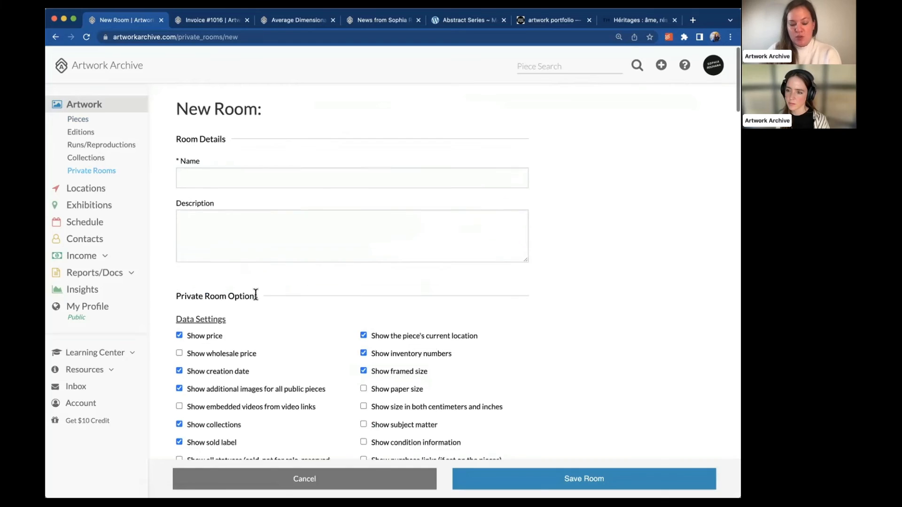
pyautogui.scroll(1, 255, 295)
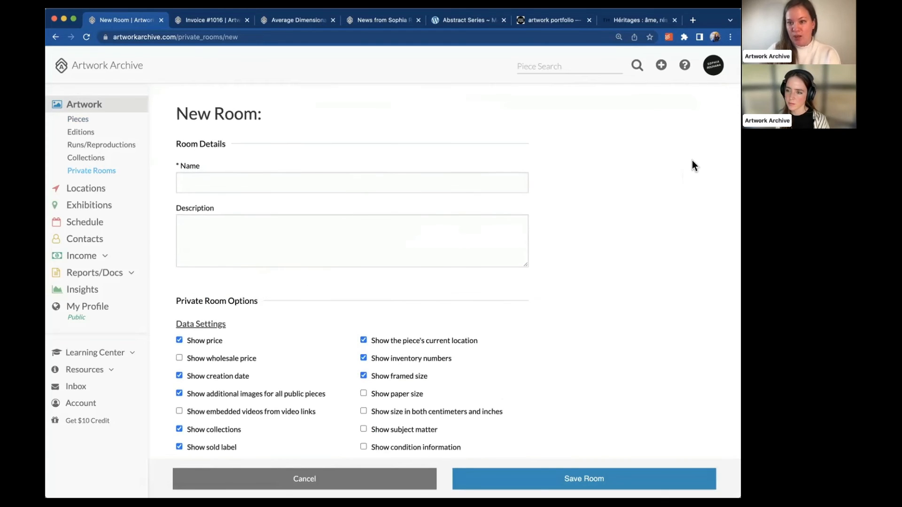
pyautogui.scroll(-1, 589, 214)
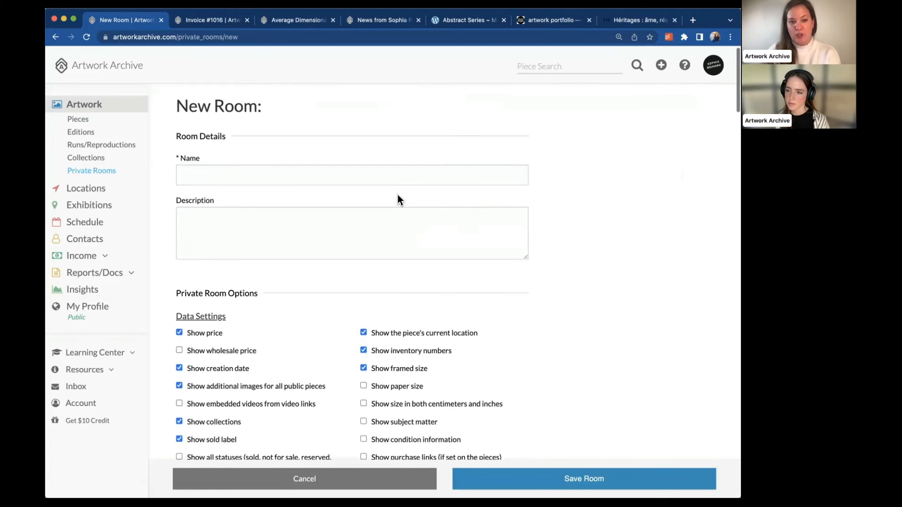
# Name the room from an autofill suggestion after typing 'New room', then scroll to Private Room Options
pyautogui.click(363, 176)
pyautogui.write('New room')
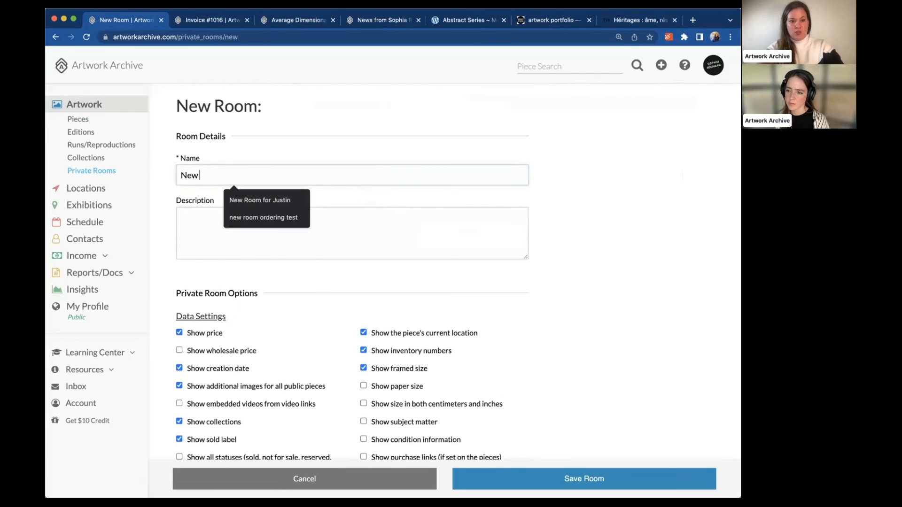
pyautogui.click(300, 200)
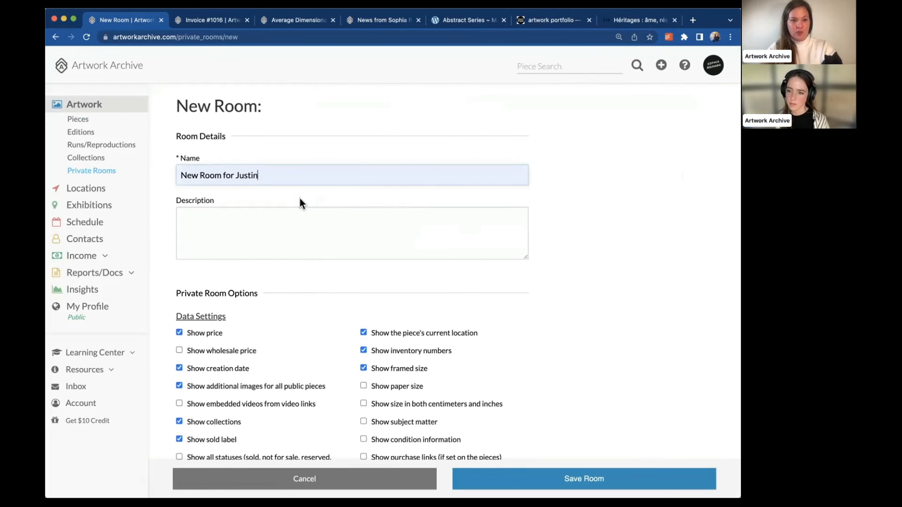
pyautogui.scroll(-3, 304, 242)
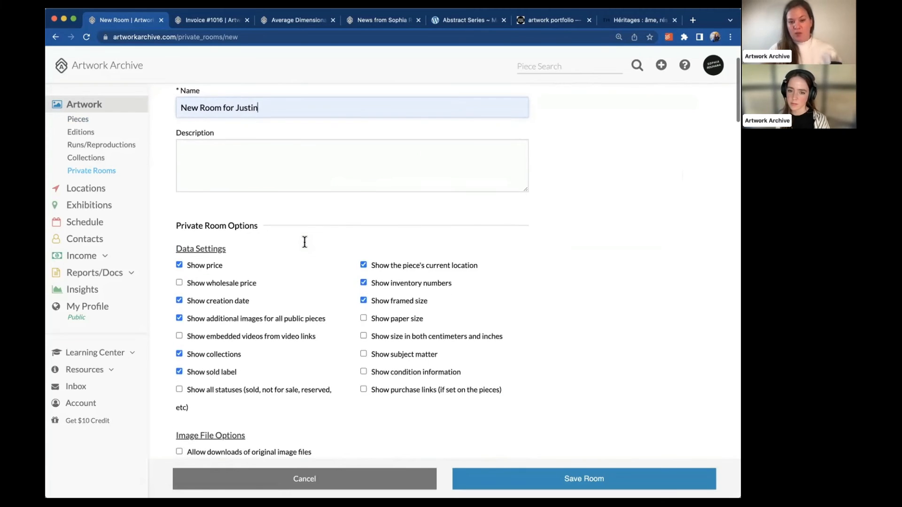
pyautogui.scroll(-2, 305, 242)
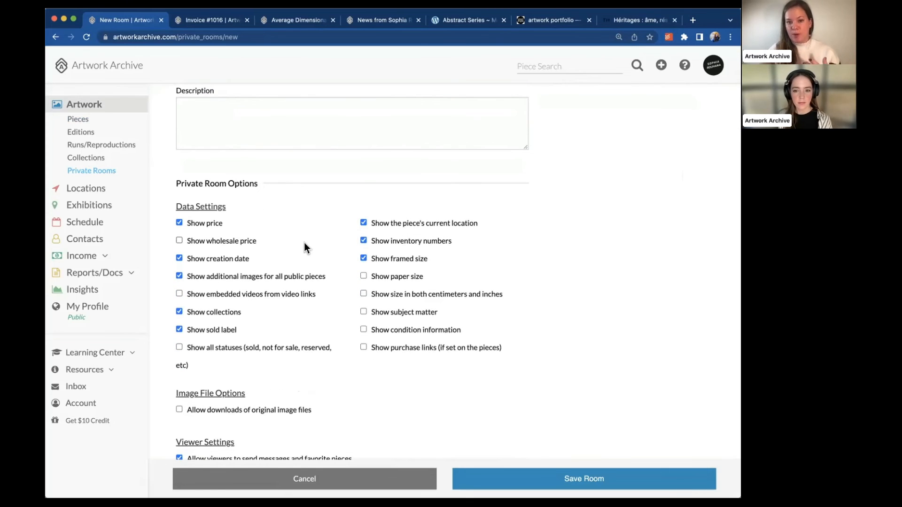
pyautogui.scroll(-2, 304, 243)
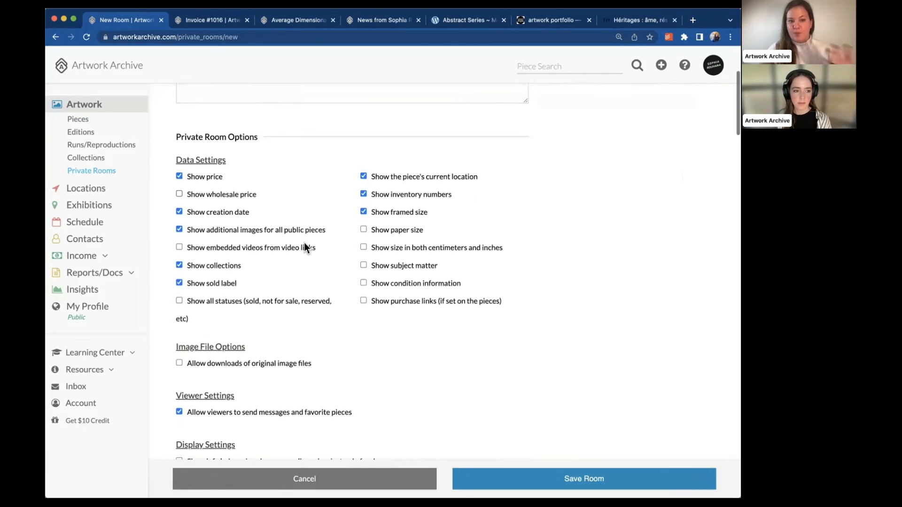
pyautogui.scroll(-1, 304, 246)
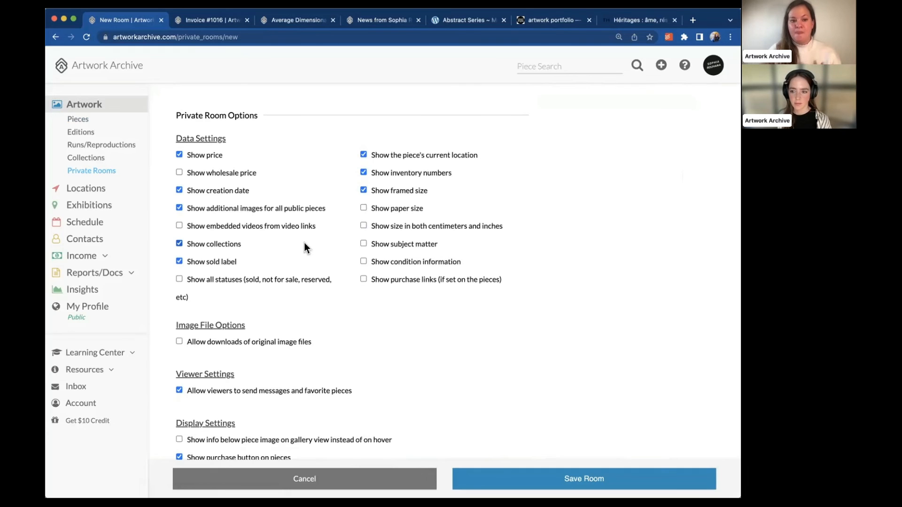
pyautogui.scroll(-4, 305, 244)
pyautogui.scroll(3, 225, 145)
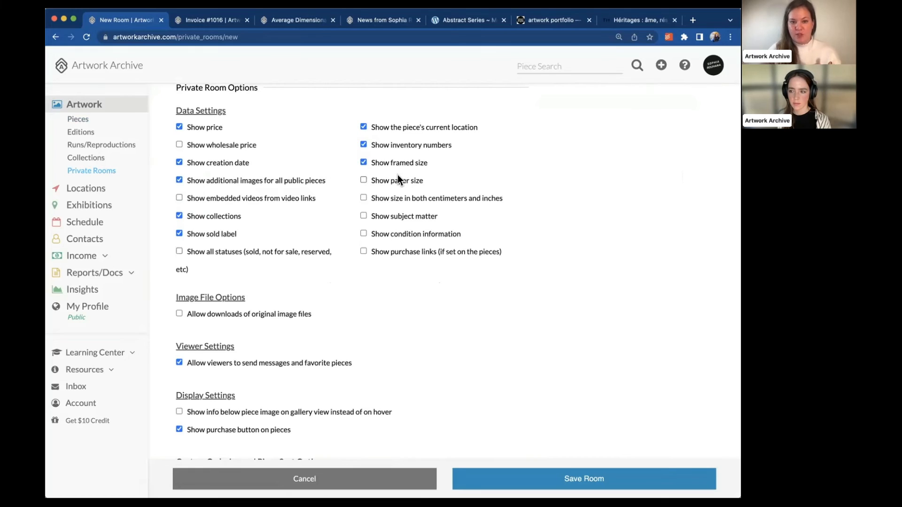
# Hide collections and the sold label, and allow downloads of original image files
pyautogui.moveTo(269, 198); pyautogui.dragTo(224, 198)
pyautogui.click(218, 216)
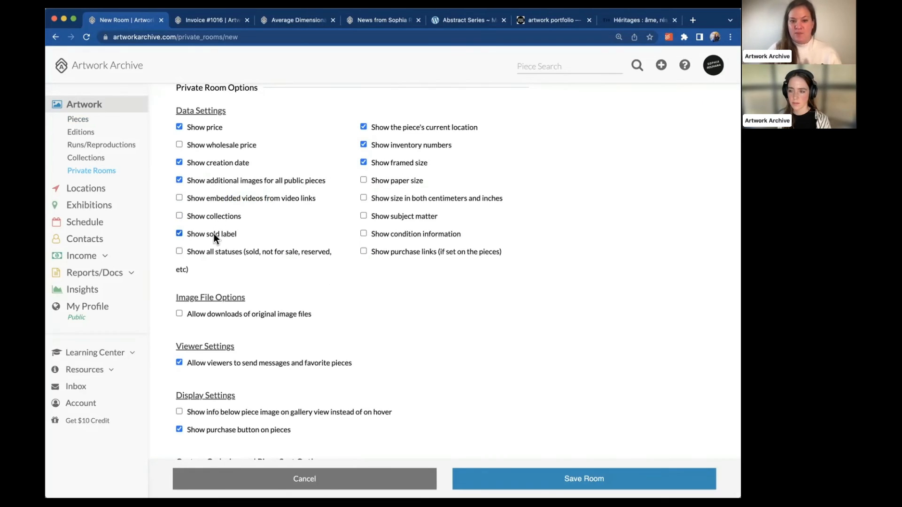
pyautogui.click(213, 233)
pyautogui.scroll(-1, 214, 234)
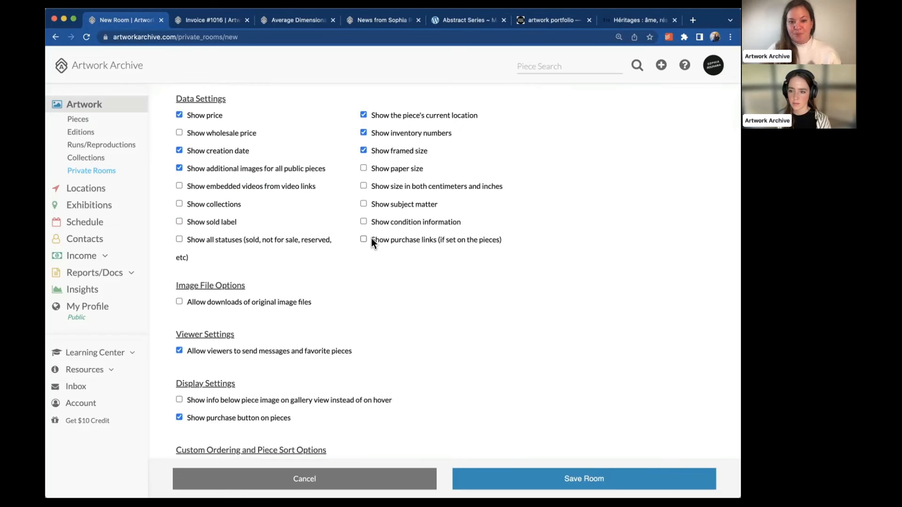
pyautogui.scroll(-5, 329, 276)
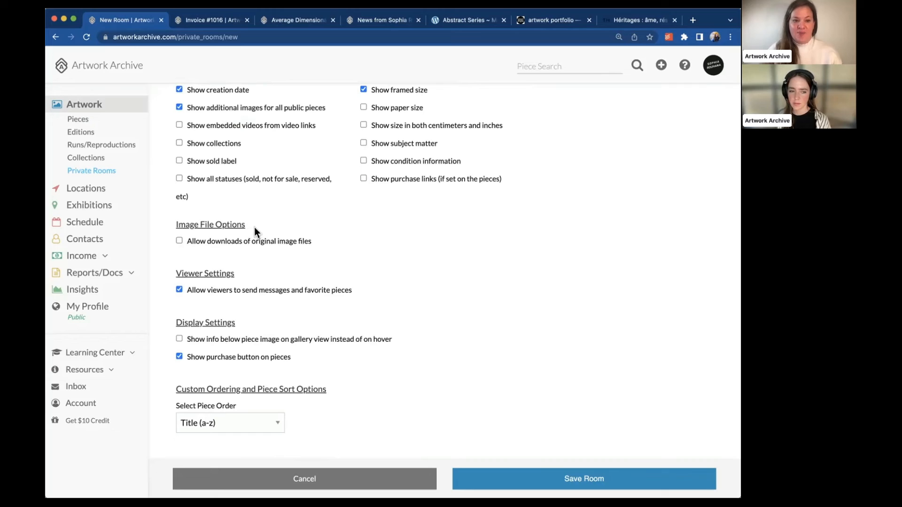
pyautogui.moveTo(255, 227); pyautogui.dragTo(183, 224)
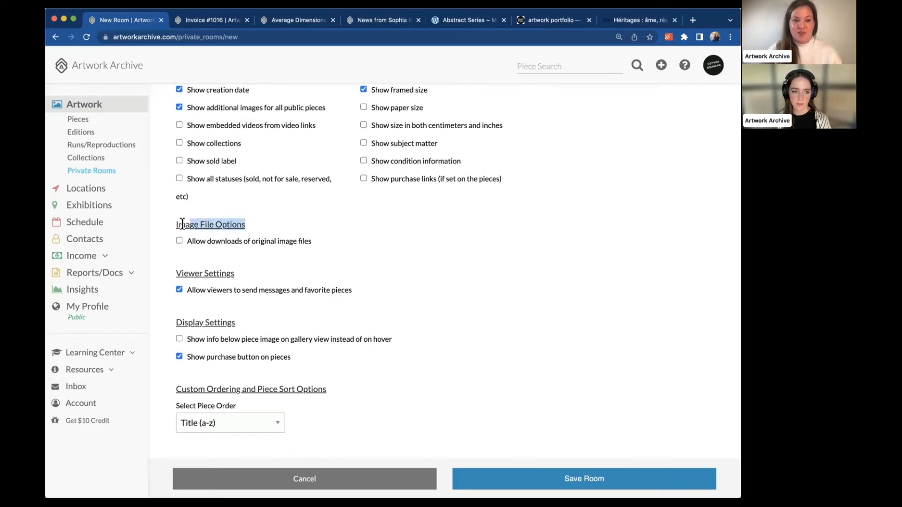
pyautogui.click(233, 241)
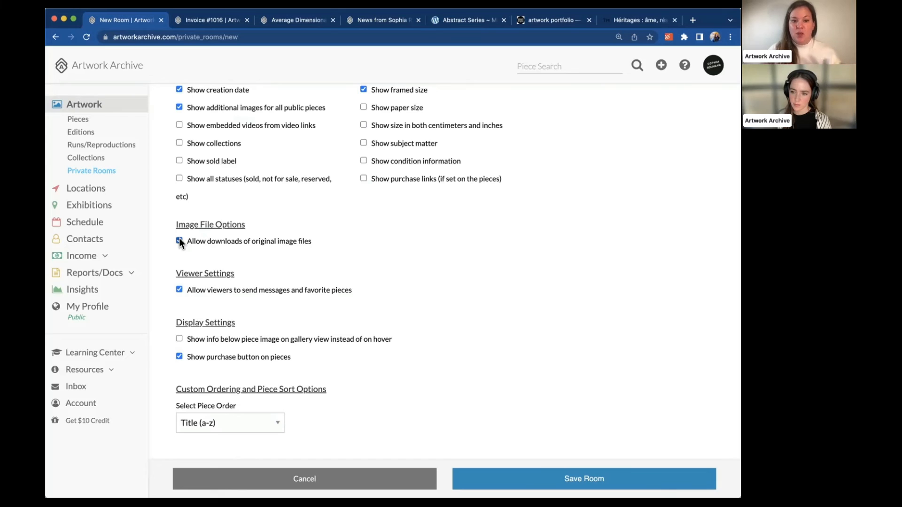
# Select 10x12 runs #1, #2, #3 and #4 of 10
pyautogui.scroll(-4, 362, 282)
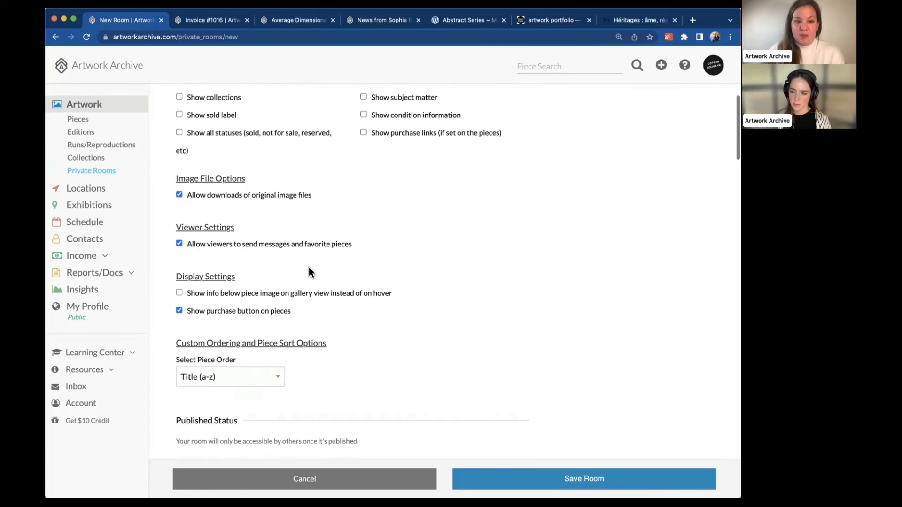
pyautogui.scroll(-2, 309, 267)
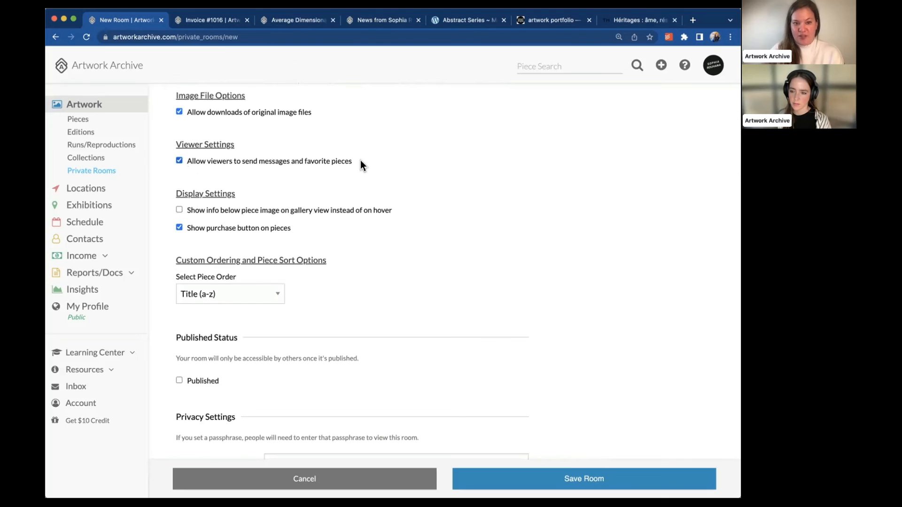
pyautogui.scroll(-2, 278, 241)
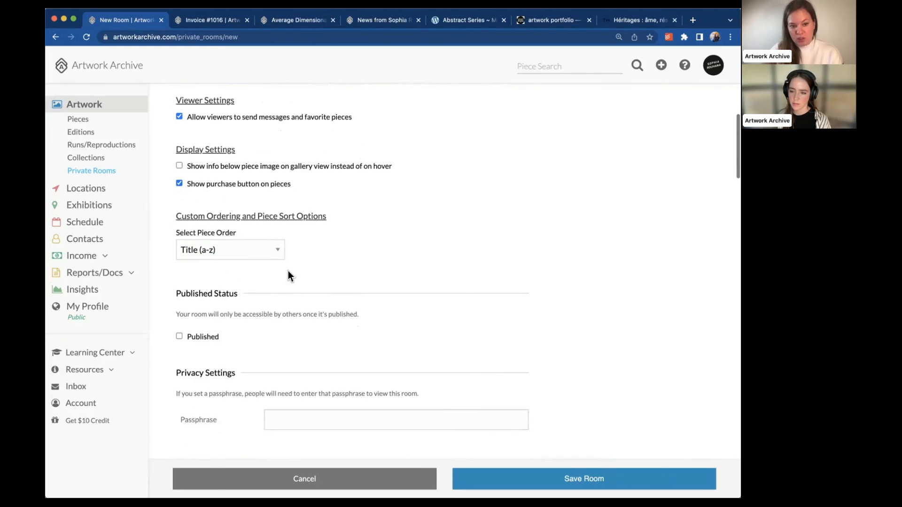
pyautogui.scroll(-1, 219, 332)
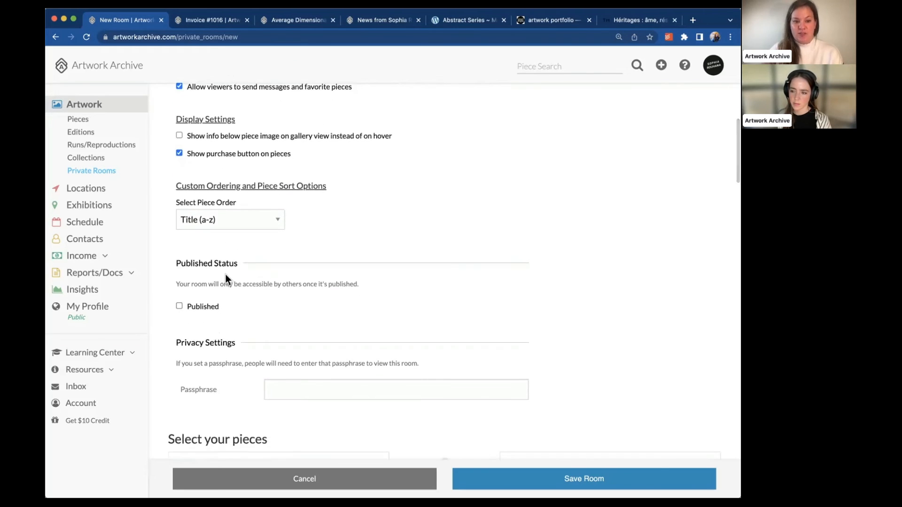
pyautogui.scroll(-5, 226, 276)
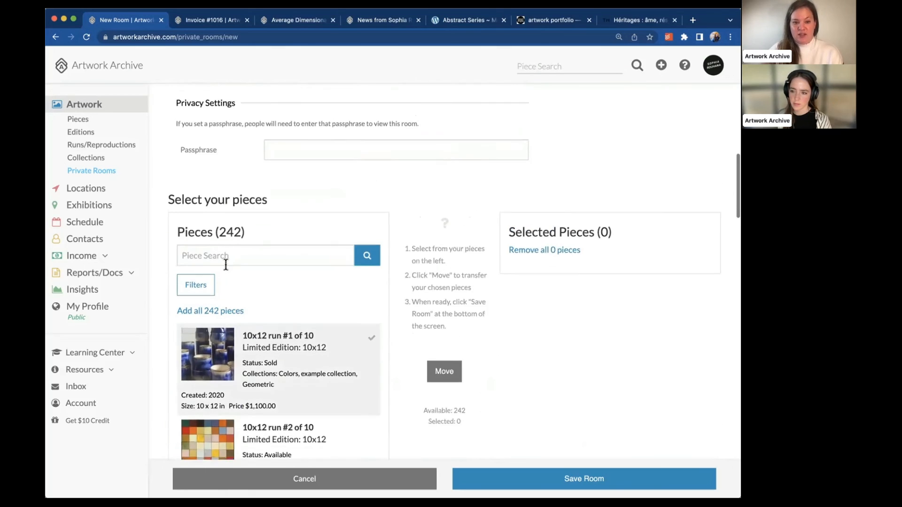
pyautogui.scroll(-3, 157, 406)
pyautogui.click(286, 202)
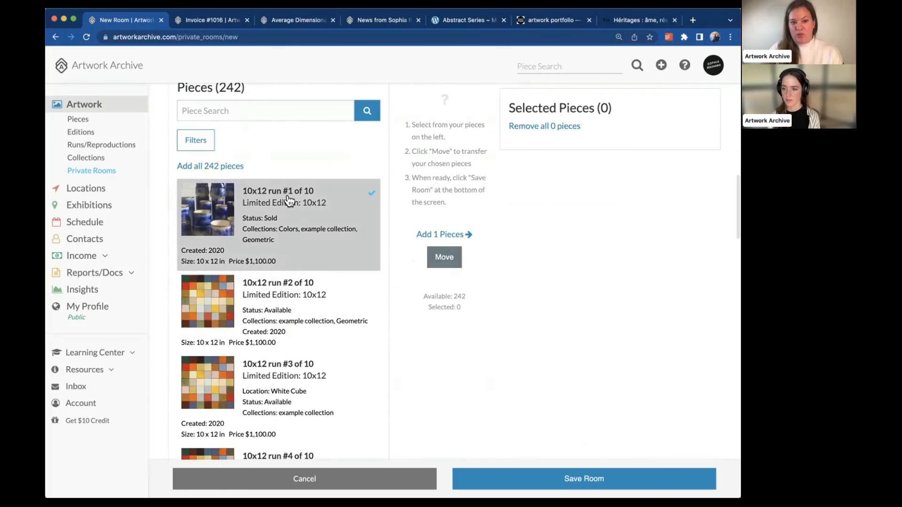
pyautogui.click(279, 294)
pyautogui.scroll(-1, 279, 291)
pyautogui.click(280, 295)
pyautogui.scroll(-2, 280, 294)
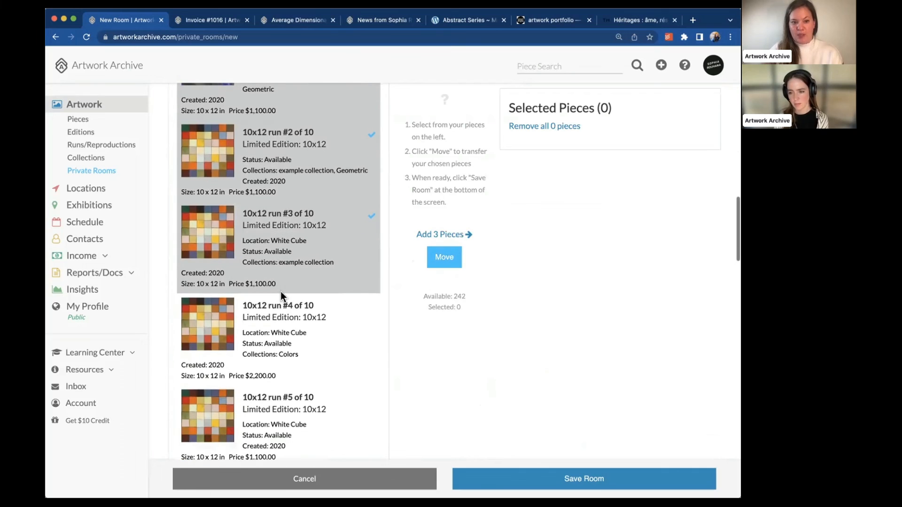
pyautogui.click(281, 295)
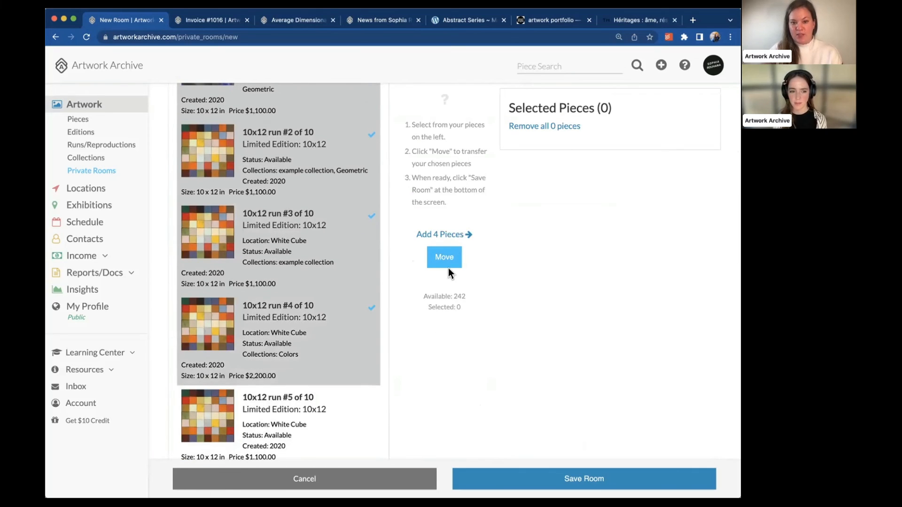
# Move the four selected runs into the room and save it
pyautogui.click(440, 259)
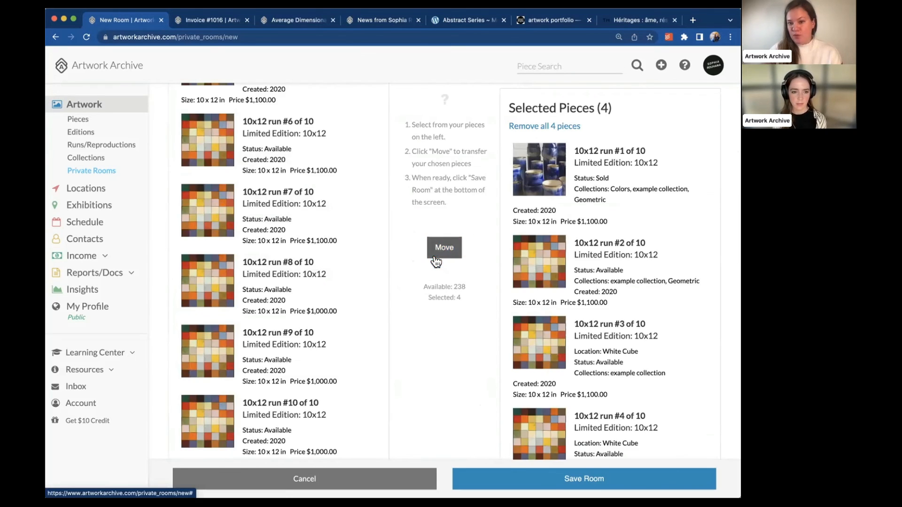
pyautogui.scroll(-3, 503, 325)
pyautogui.click(582, 477)
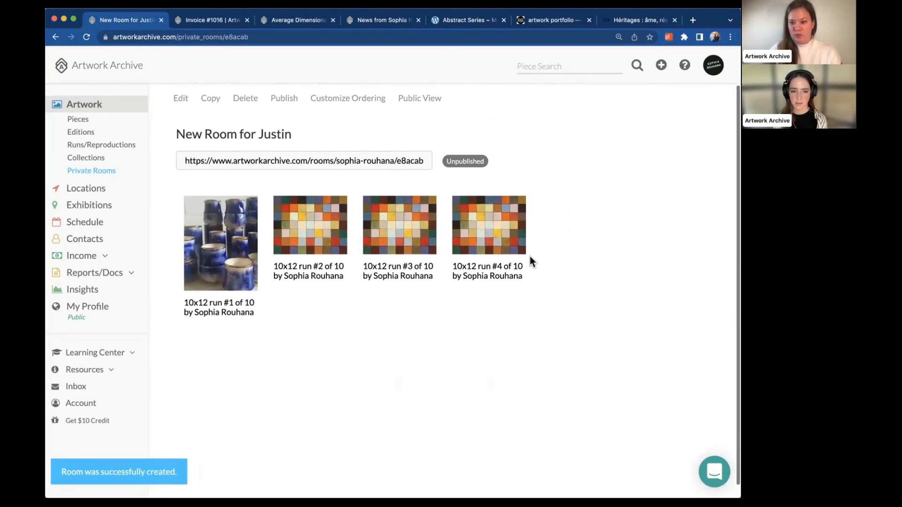
# Go via Pieces to the Reports page, led by the November 16, 2022 Income Report
pyautogui.scroll(-1, 530, 256)
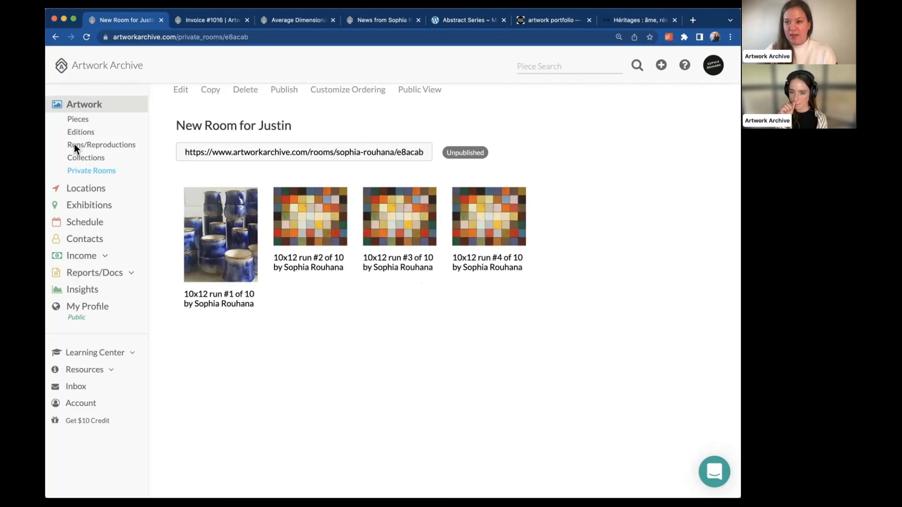
pyautogui.click(80, 120)
pyautogui.click(101, 273)
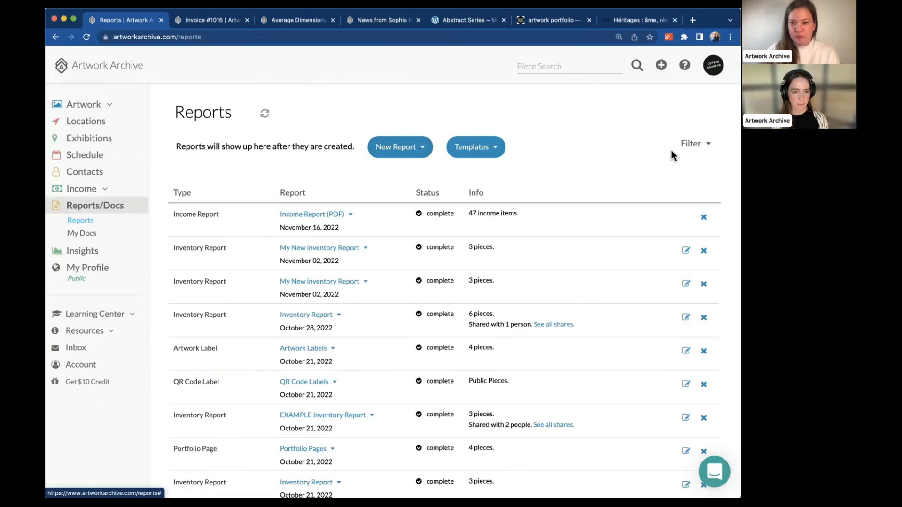
# Begin sharing My New inventory Report with a copy to yourself, then close without sending
pyautogui.click(365, 248)
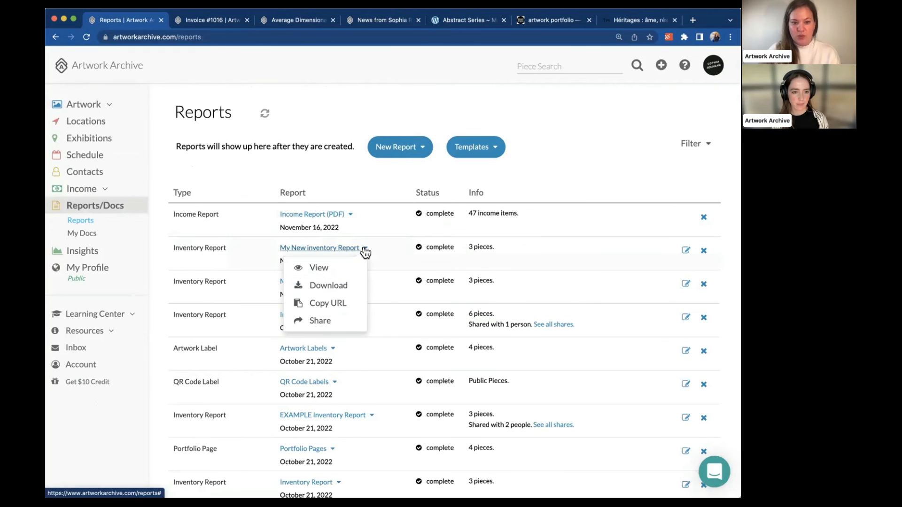
pyautogui.click(314, 322)
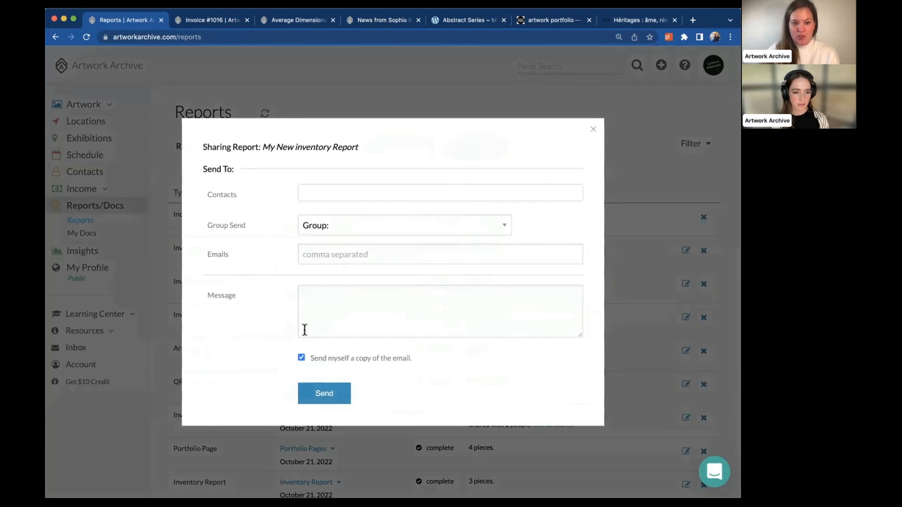
pyautogui.click(301, 360)
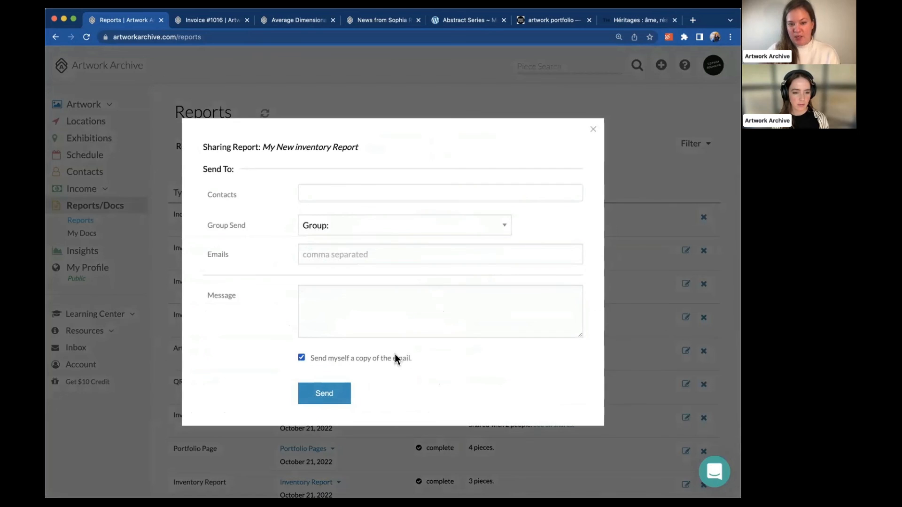
pyautogui.moveTo(417, 362); pyautogui.dragTo(309, 361)
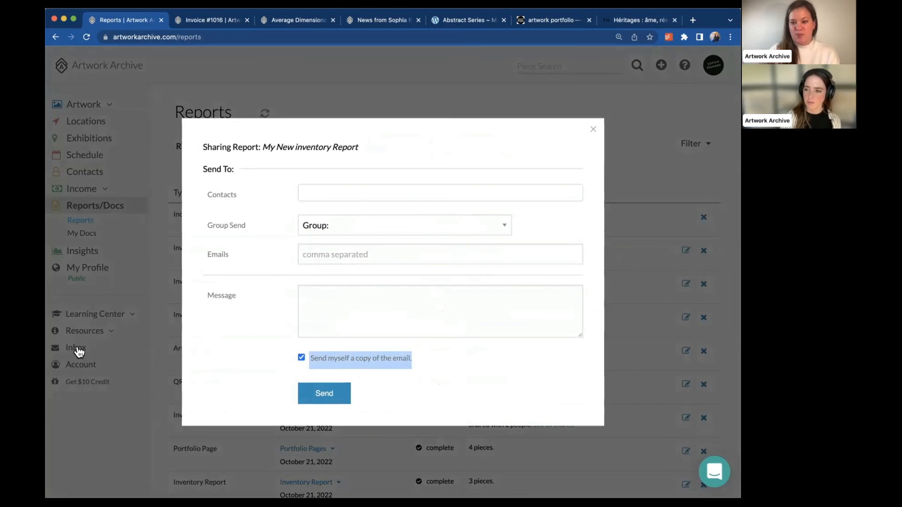
pyautogui.click(593, 132)
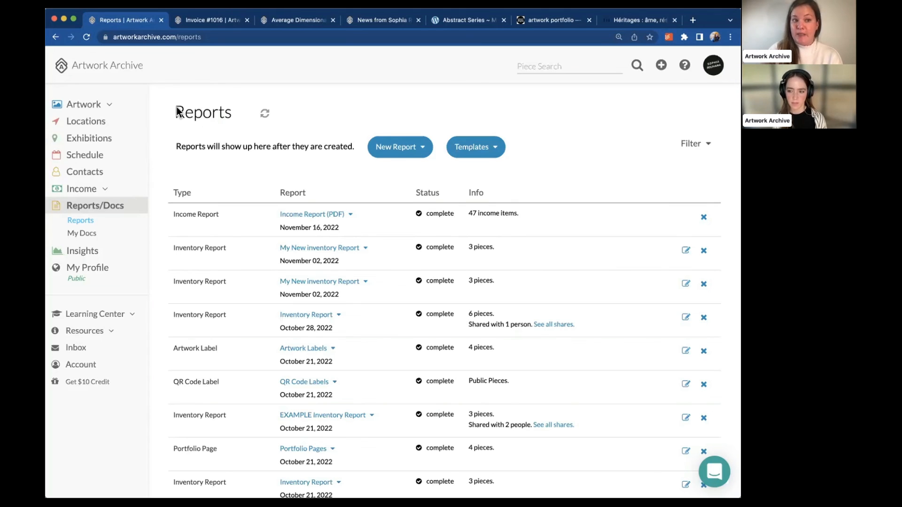
# Open the Example One piece from the list of art pieces
pyautogui.click(109, 108)
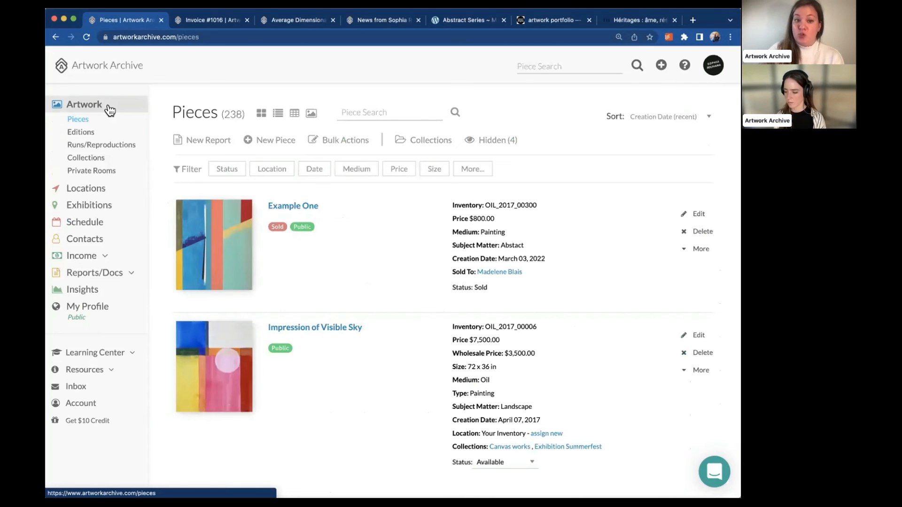
pyautogui.click(213, 237)
pyautogui.scroll(-8, 470, 197)
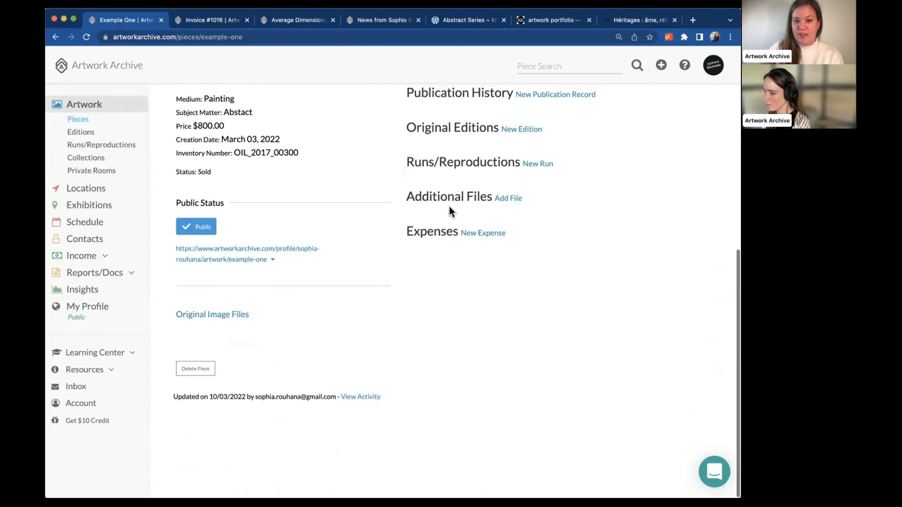
# Attach the screenshot image to Example One under Additional Files
pyautogui.click(510, 201)
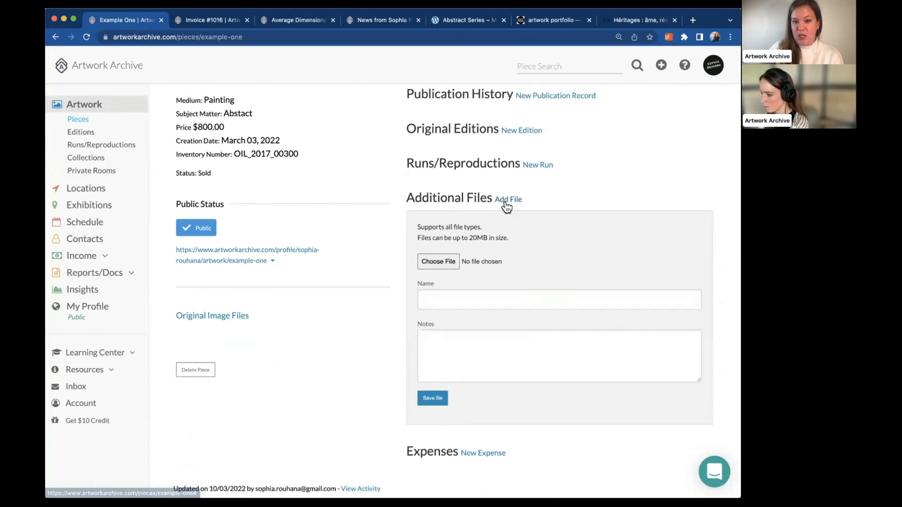
pyautogui.scroll(1, 500, 197)
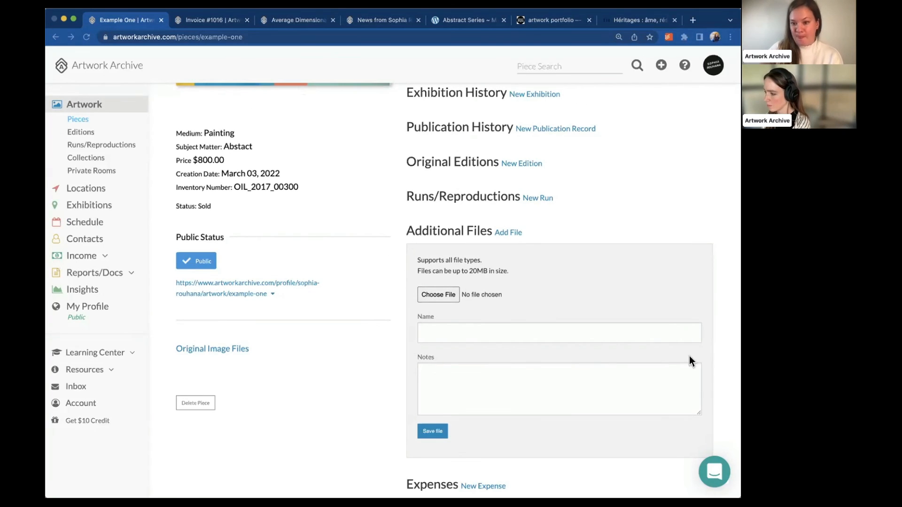
pyautogui.click(657, 342)
pyautogui.scroll(-3, 518, 296)
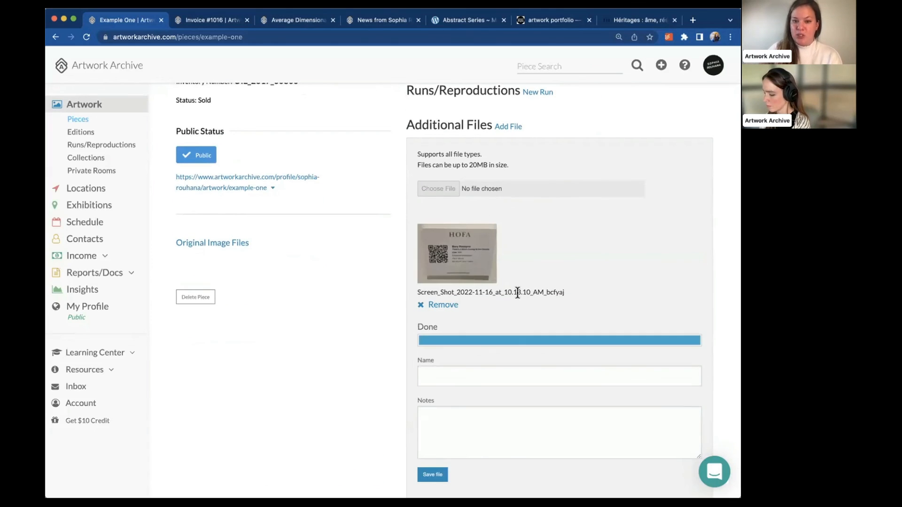
pyautogui.scroll(-2, 518, 293)
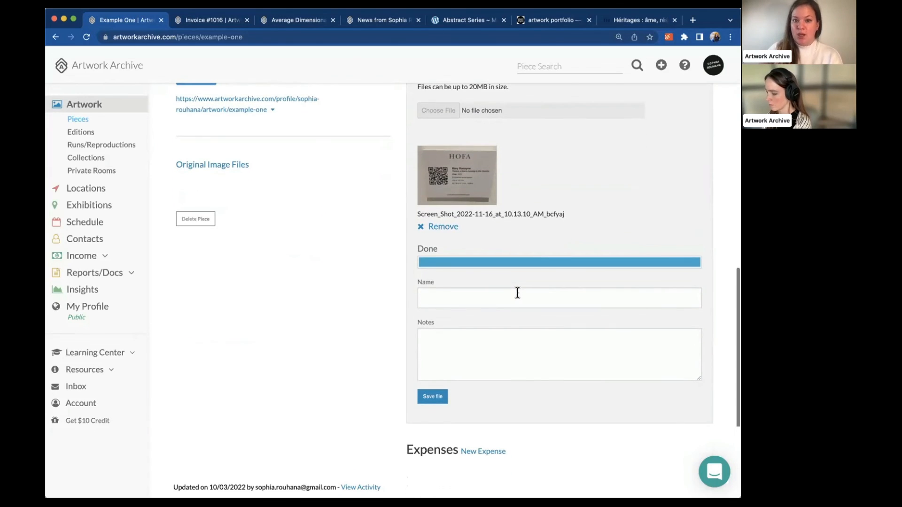
pyautogui.scroll(-1, 518, 293)
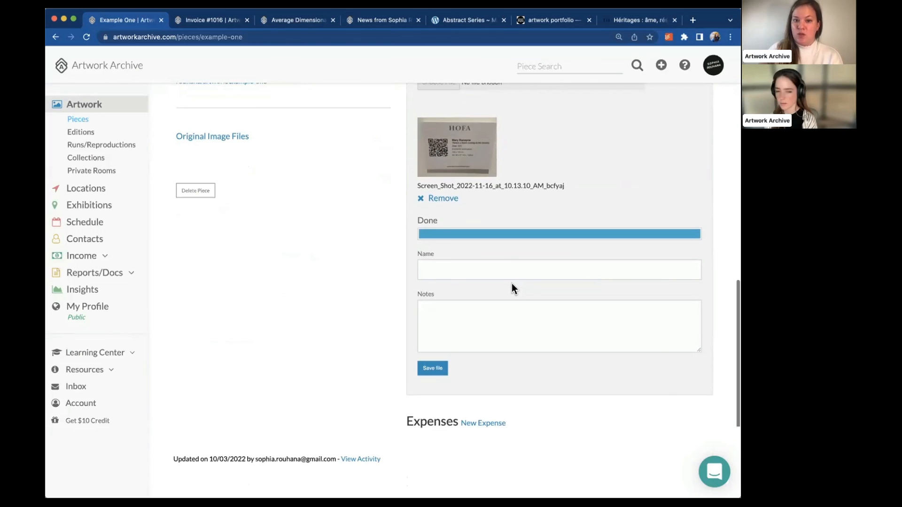
pyautogui.scroll(-2, 514, 289)
pyautogui.scroll(4, 408, 302)
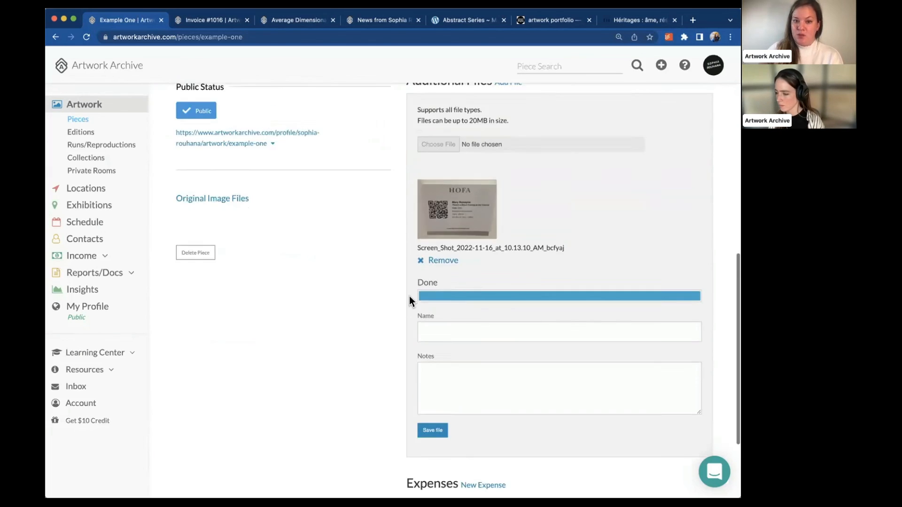
pyautogui.scroll(10, 409, 301)
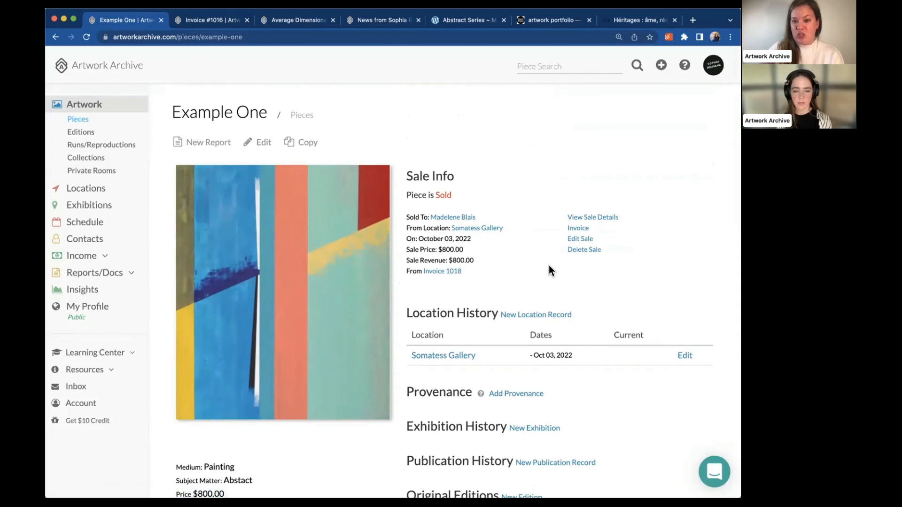
# Open Example One's $800.00 sale (Invoice 1018) in the Edit Sale form and expand Resources
pyautogui.click(581, 239)
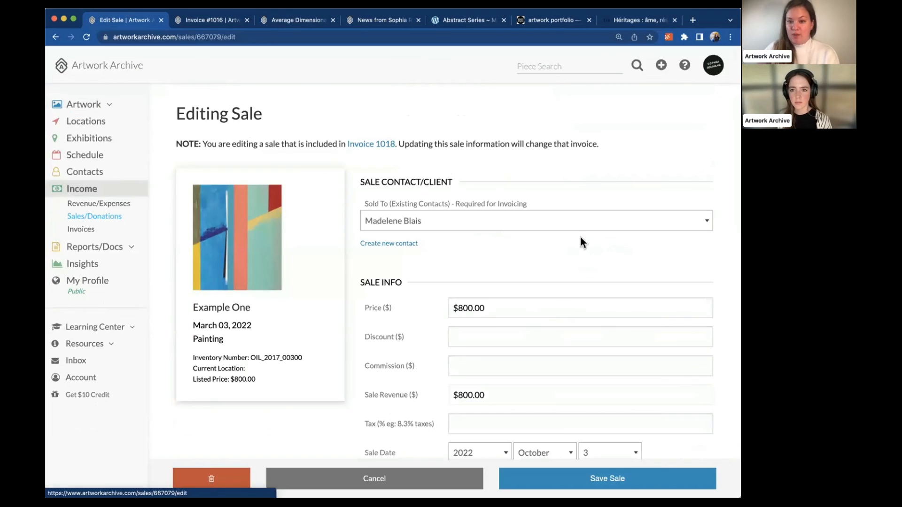
pyautogui.scroll(-4, 427, 224)
pyautogui.scroll(5, 427, 221)
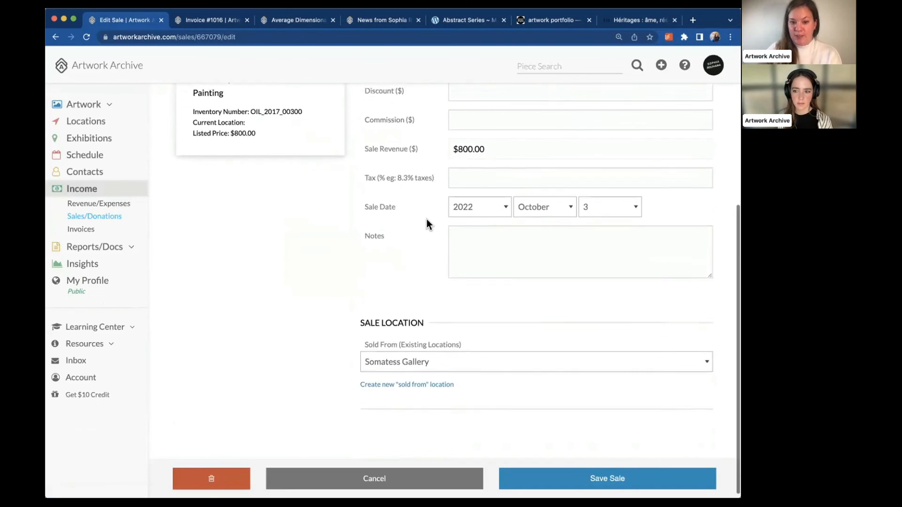
pyautogui.scroll(2, 427, 219)
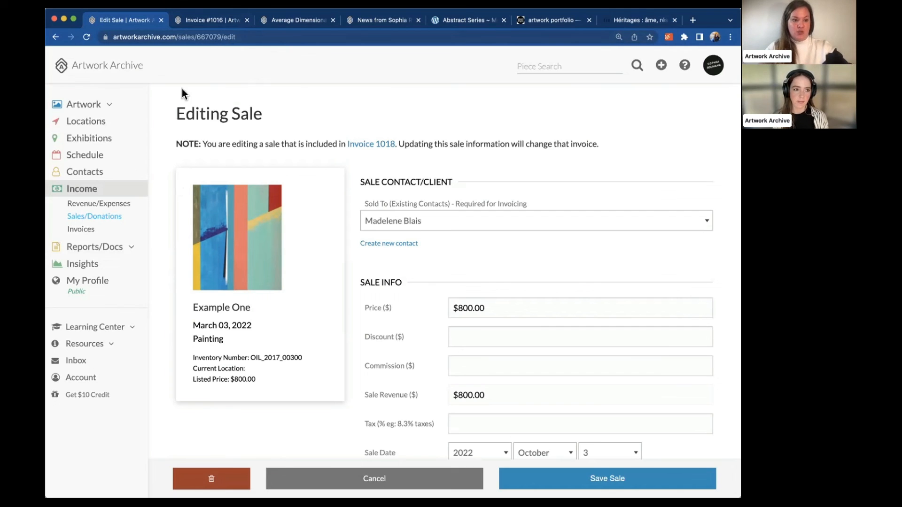
pyautogui.click(109, 345)
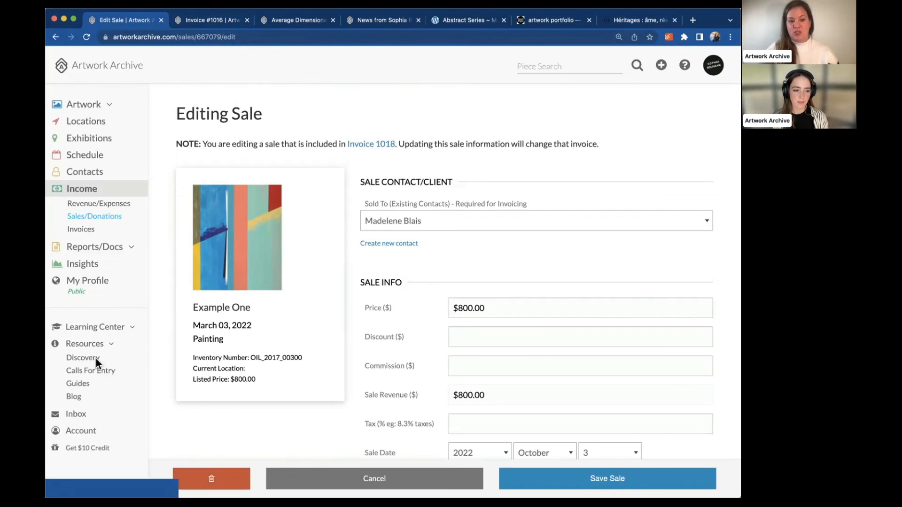
# Browse Discovery's Featured Artist and Portfolios, then return to the Editing Sale tab
pyautogui.click(96, 359)
pyautogui.scroll(-2, 180, 351)
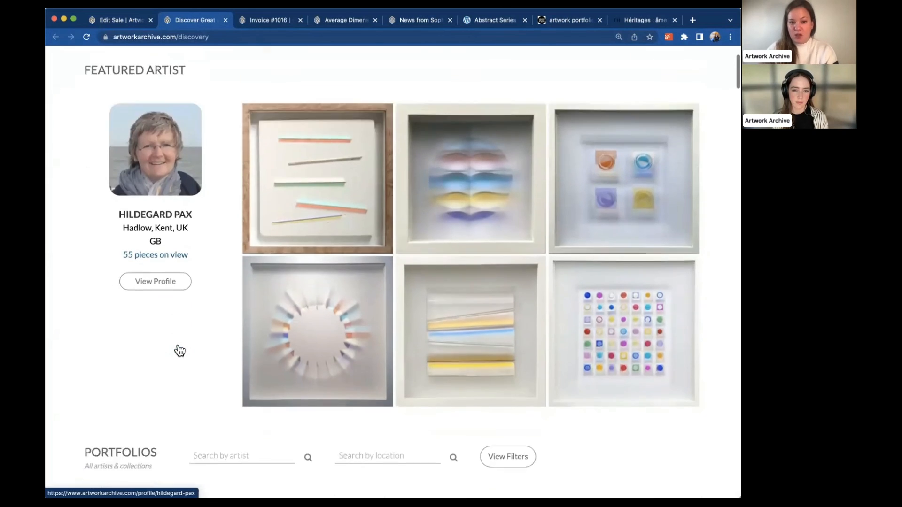
pyautogui.scroll(-4, 180, 350)
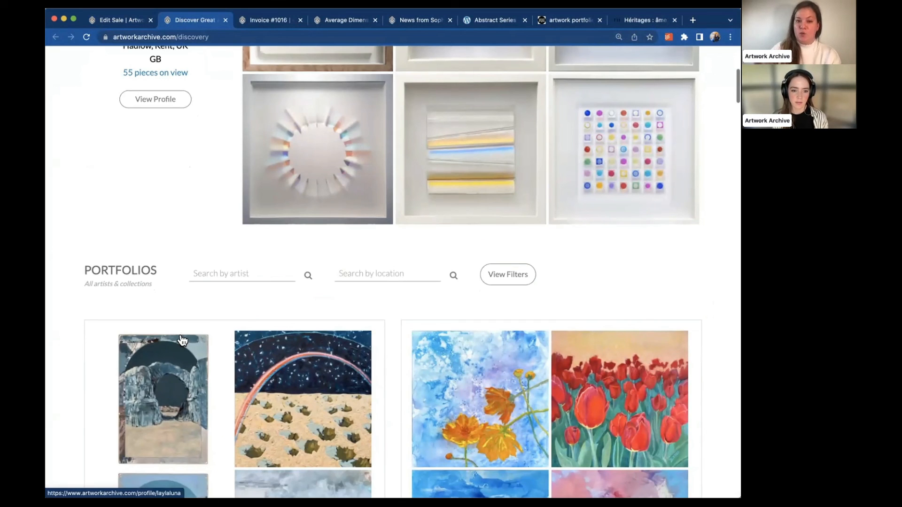
pyautogui.scroll(-1, 182, 341)
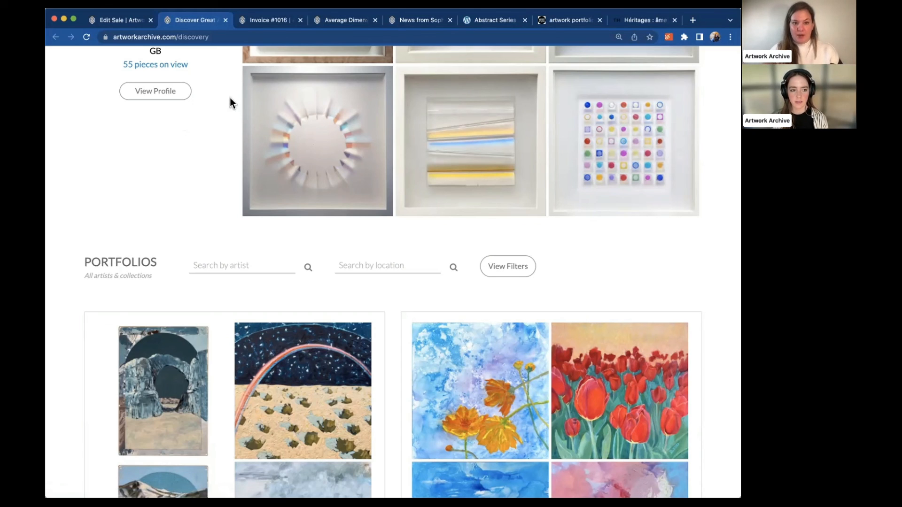
pyautogui.click(124, 19)
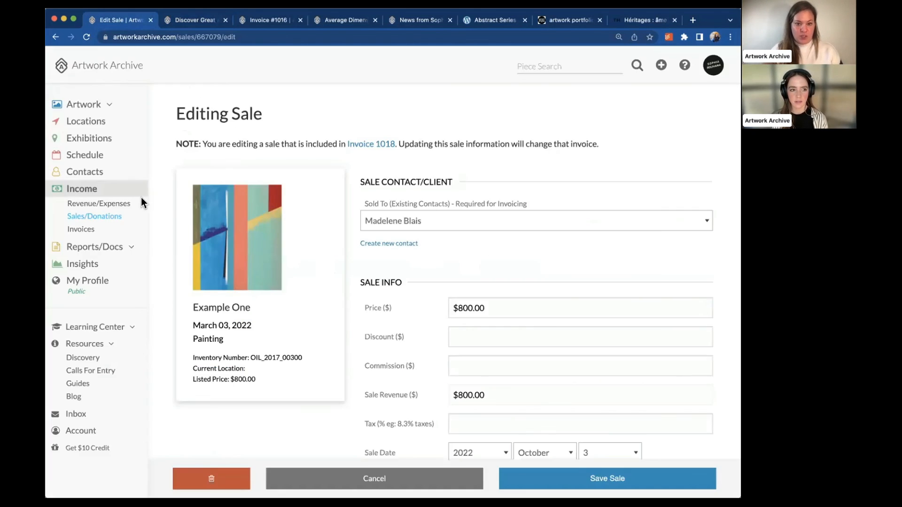
# Open Example One in the Edit Piece form and place the cursor in Link to purchase piece
pyautogui.click(87, 106)
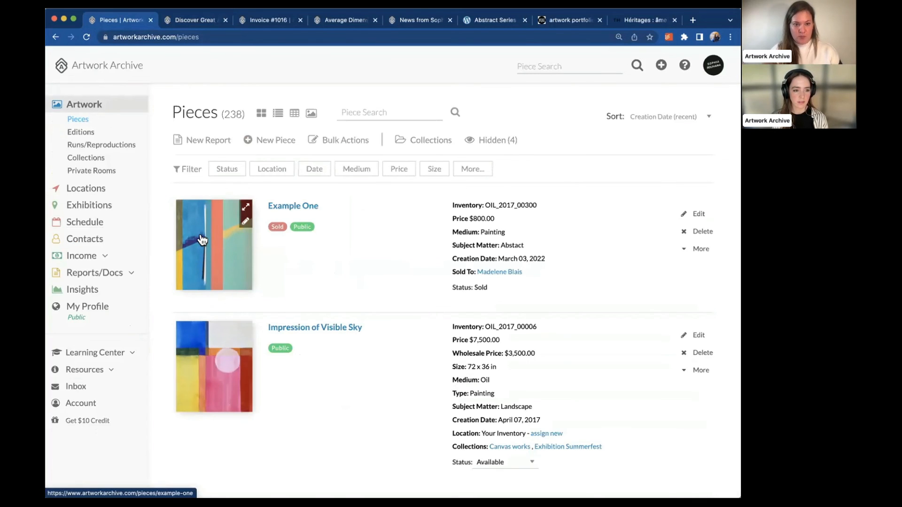
pyautogui.click(202, 240)
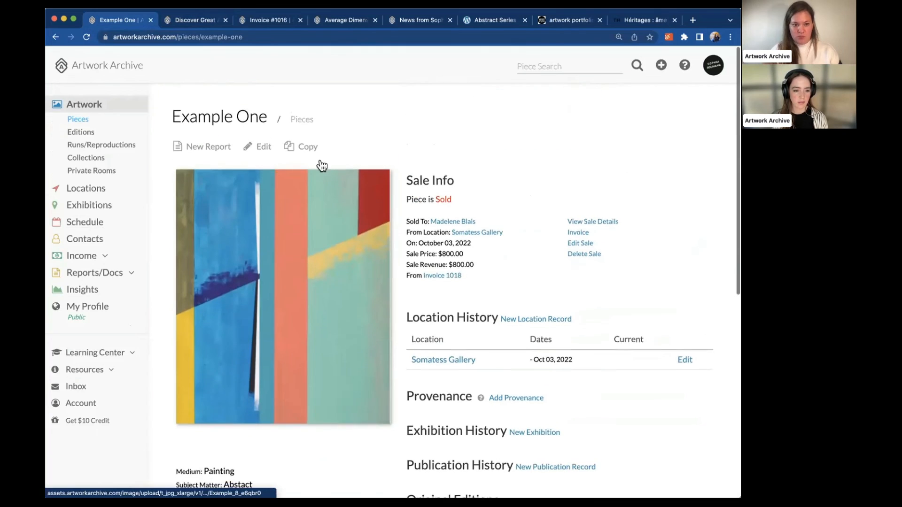
pyautogui.click(265, 145)
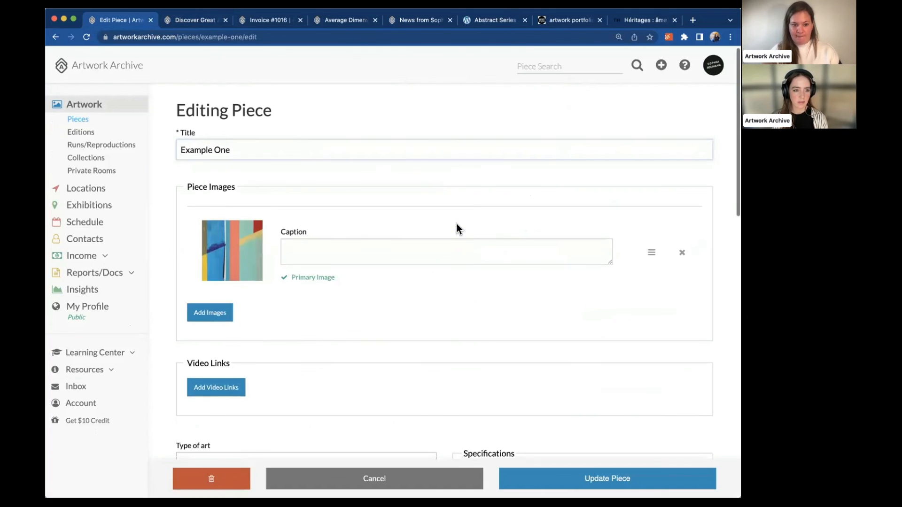
pyautogui.scroll(-7, 457, 227)
pyautogui.scroll(-5, 457, 223)
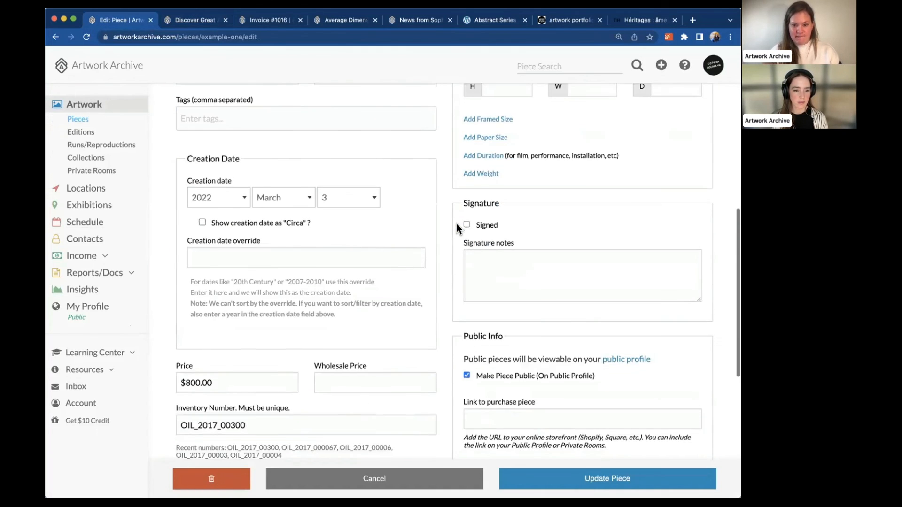
pyautogui.scroll(-2, 456, 223)
pyautogui.click(540, 241)
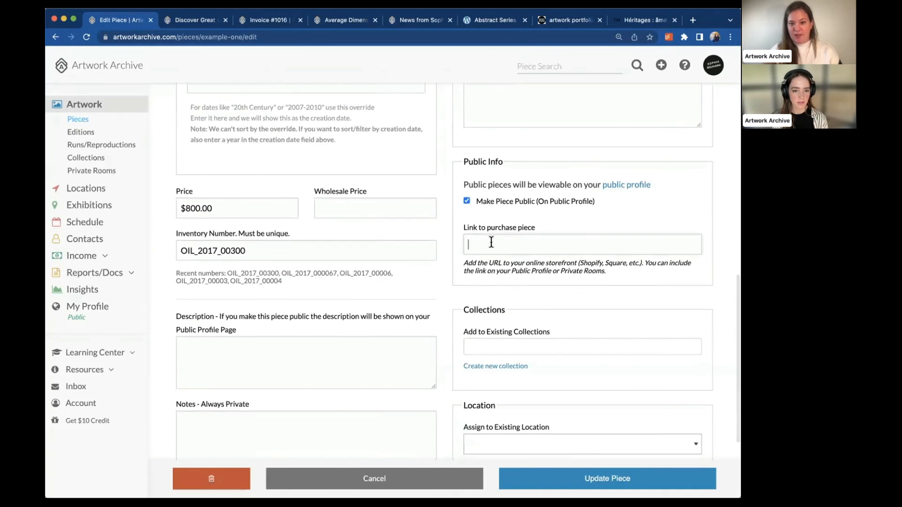